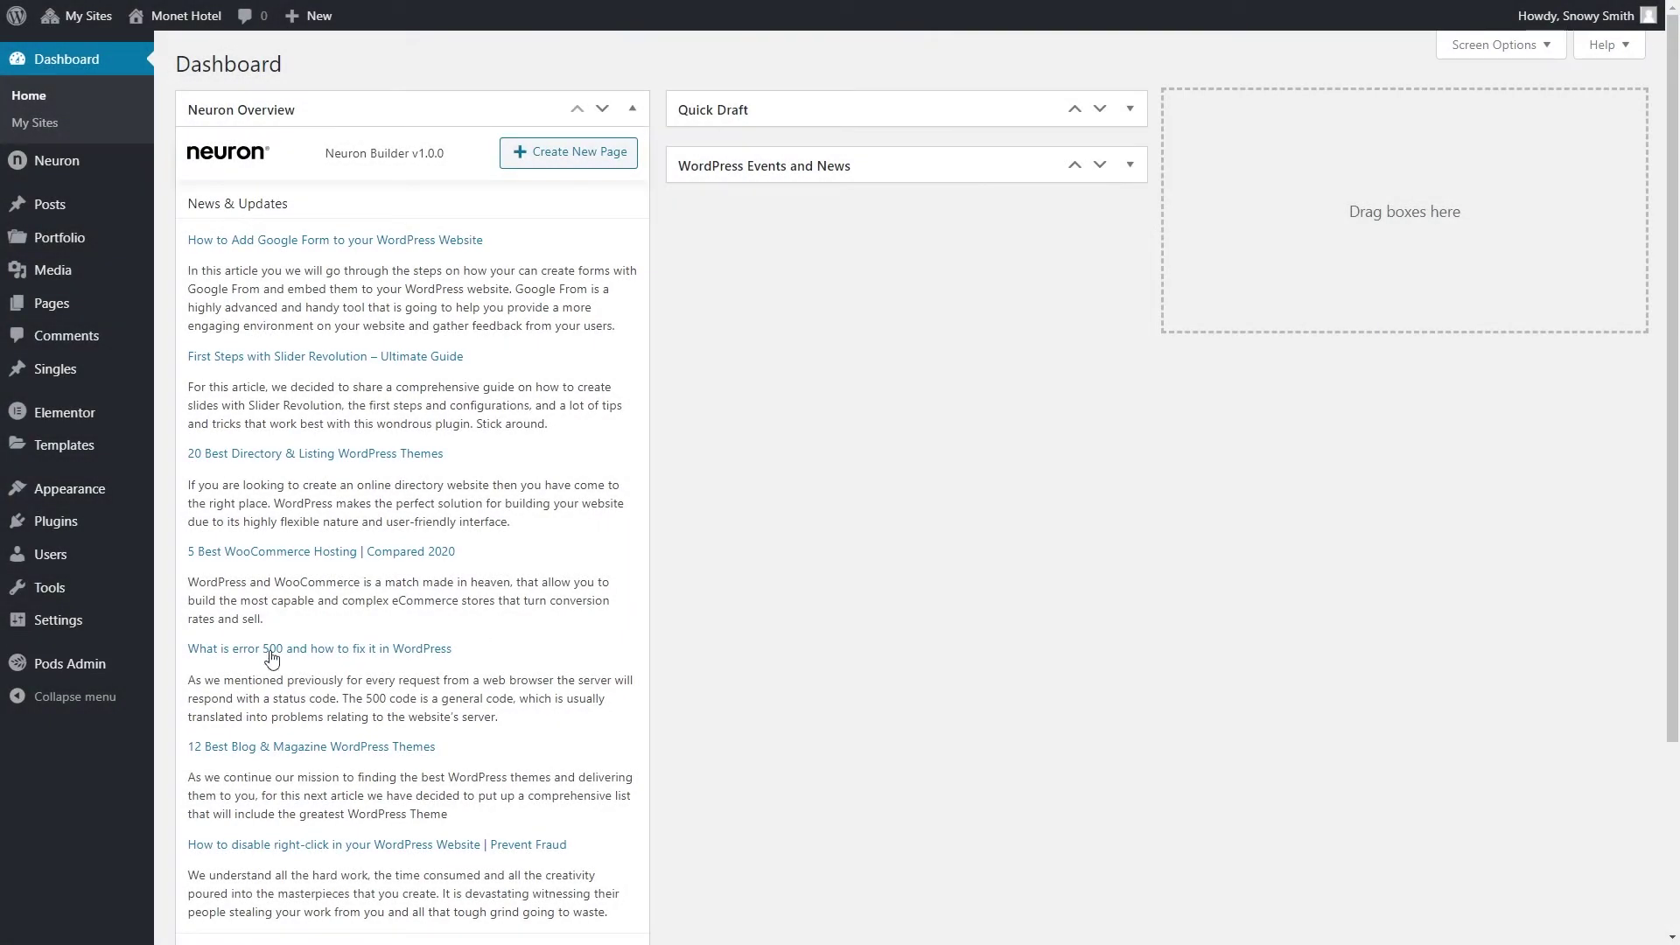
Create a new pod as a Custom Post Type with the singular label Room and the plural label Rooms
{"action": "mouse_move", "coordinate": [108, 678]}
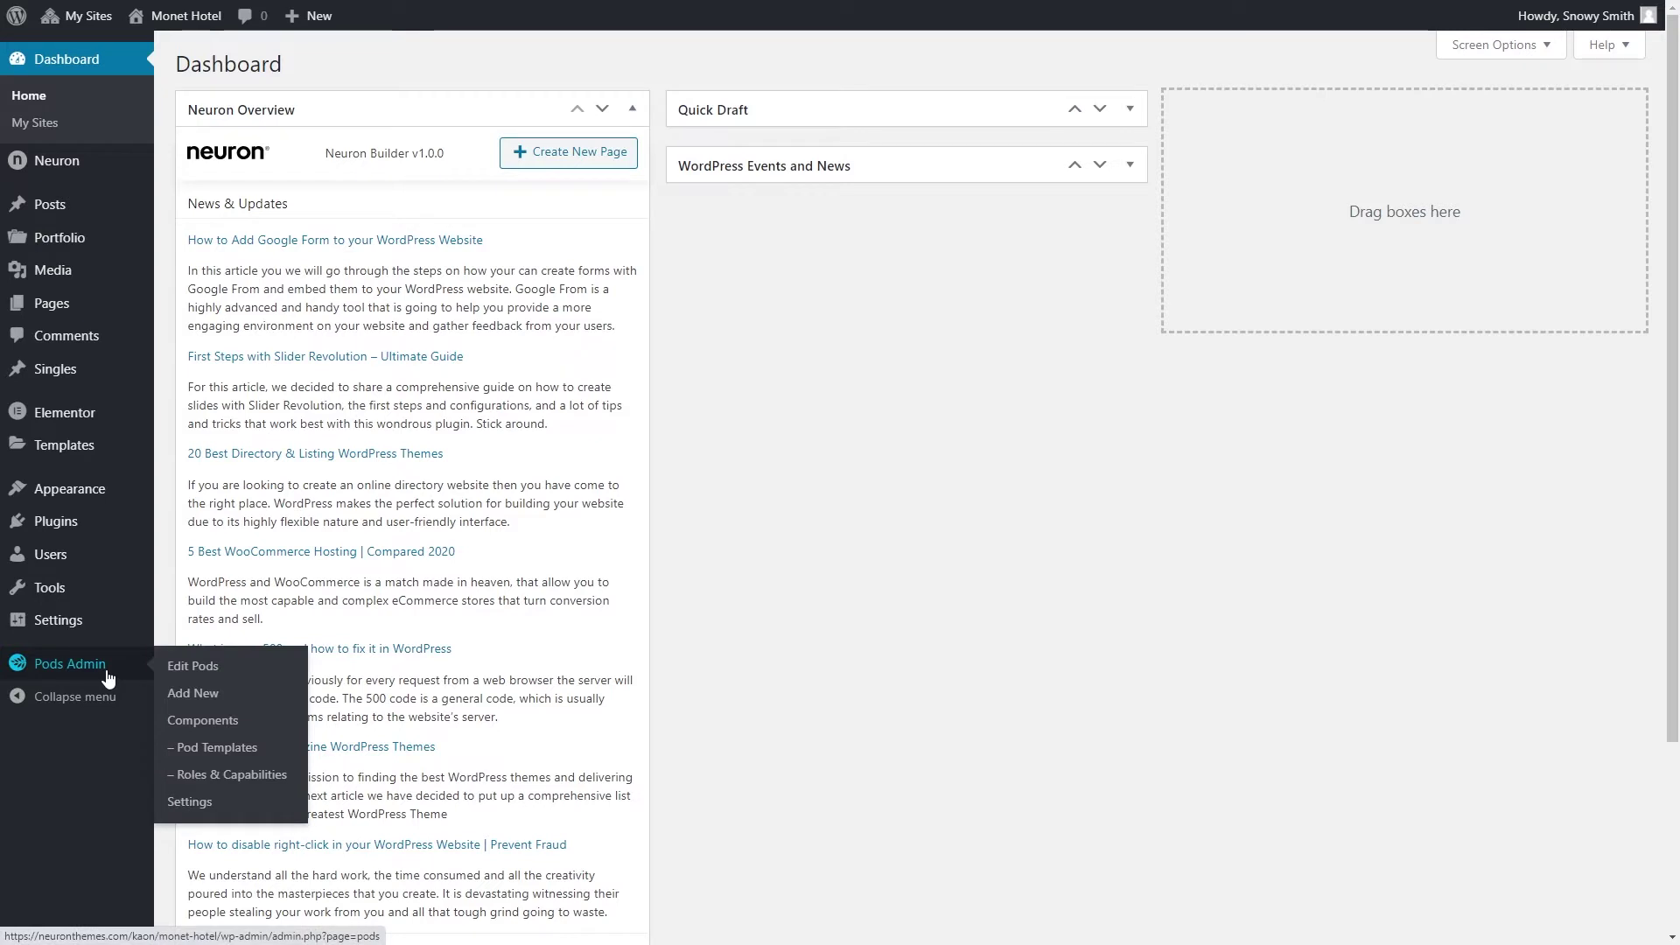
{"action": "left_click", "coordinate": [187, 696]}
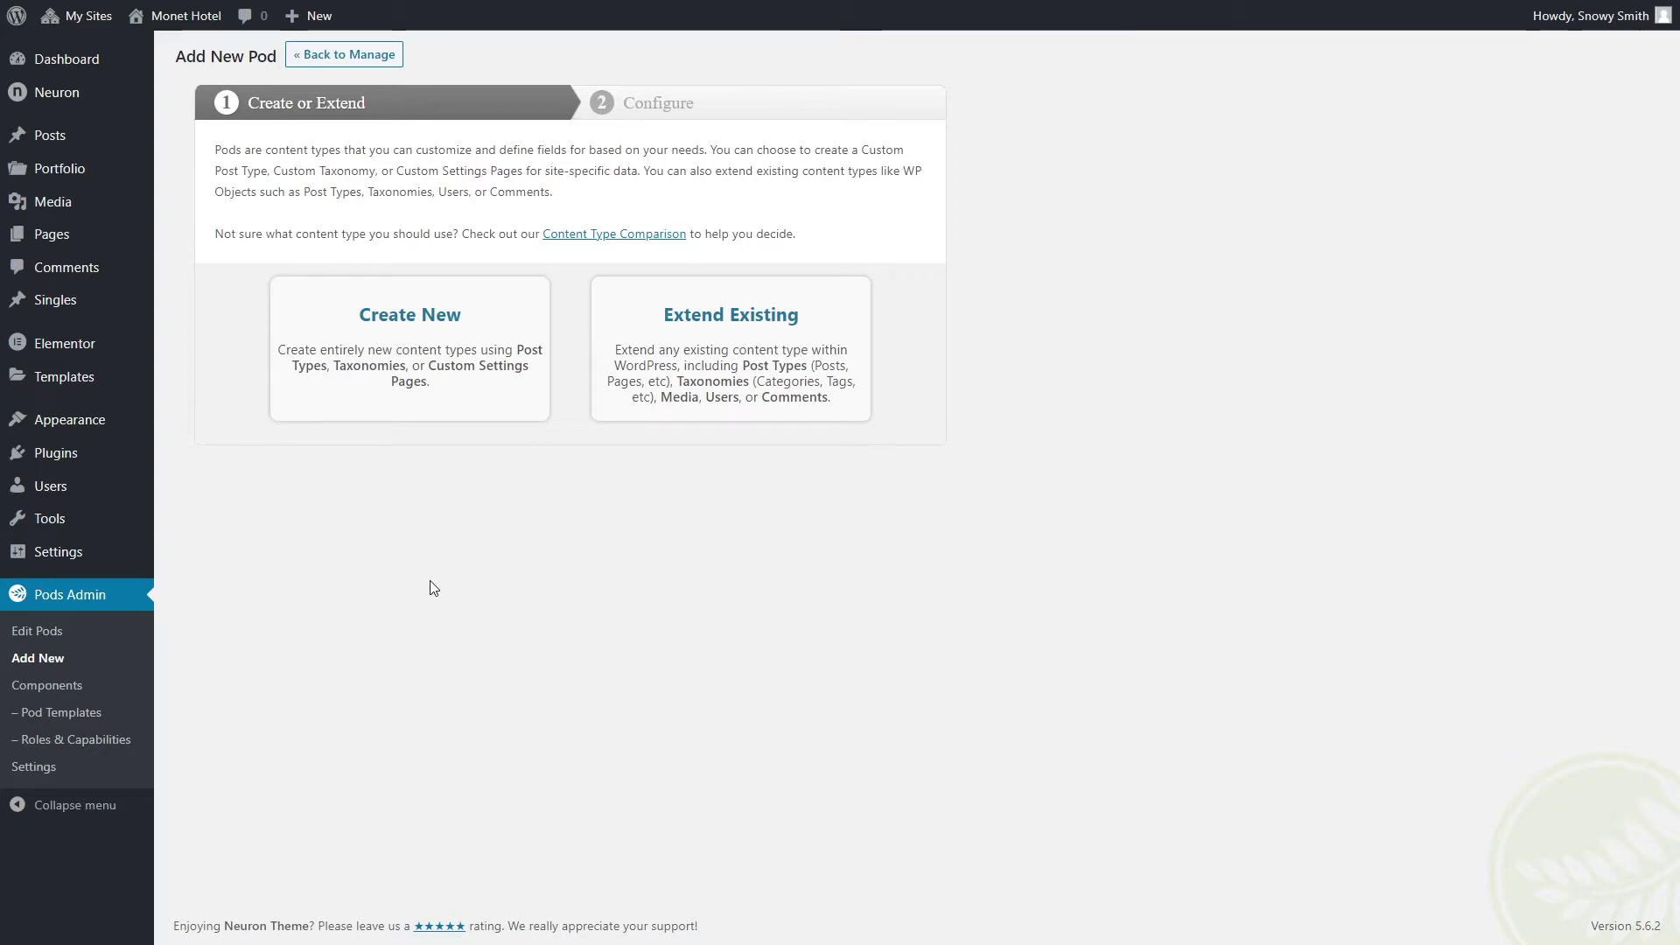
{"action": "left_click", "coordinate": [397, 380]}
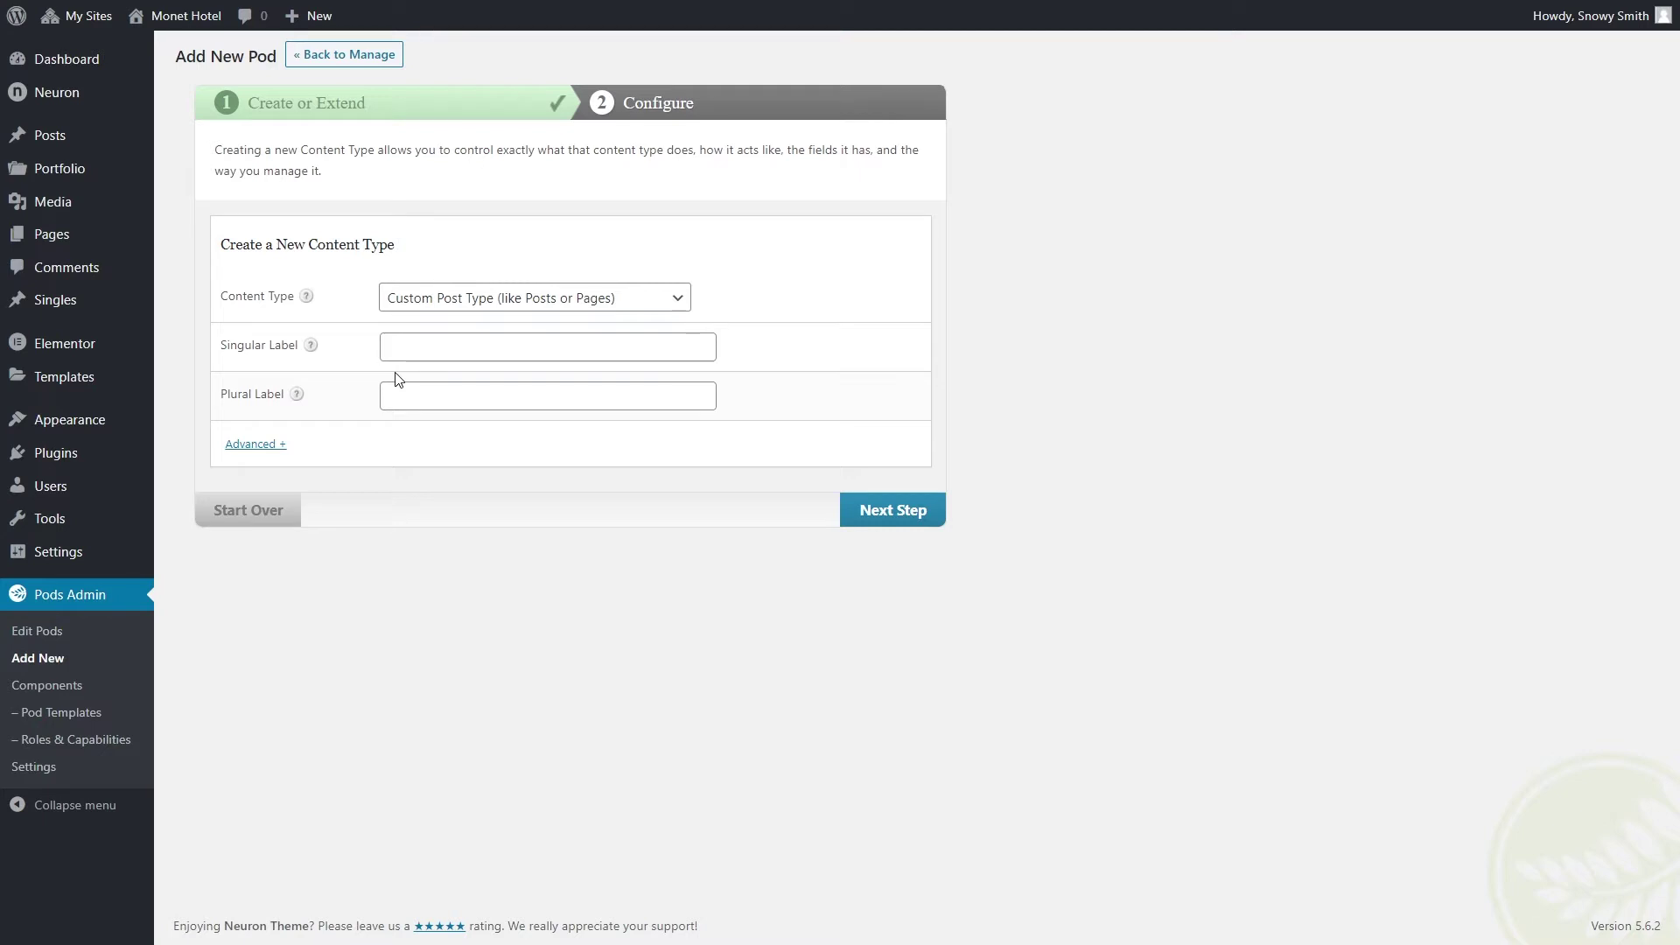
{"action": "left_click", "coordinate": [493, 300]}
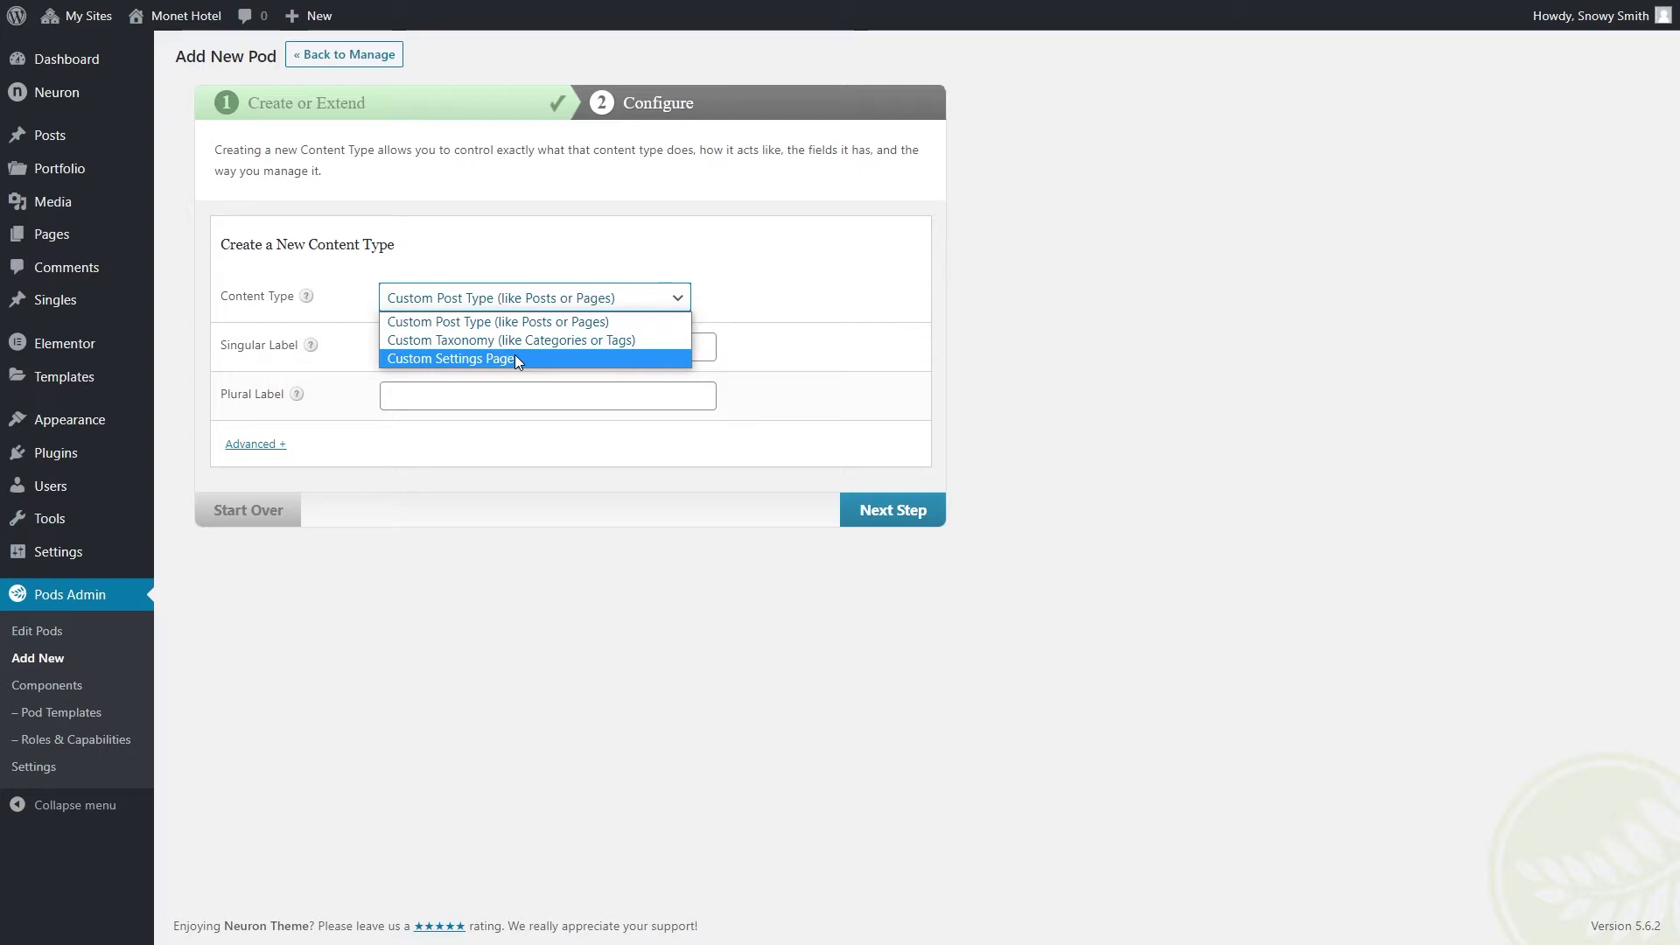
{"action": "left_click", "coordinate": [516, 329]}
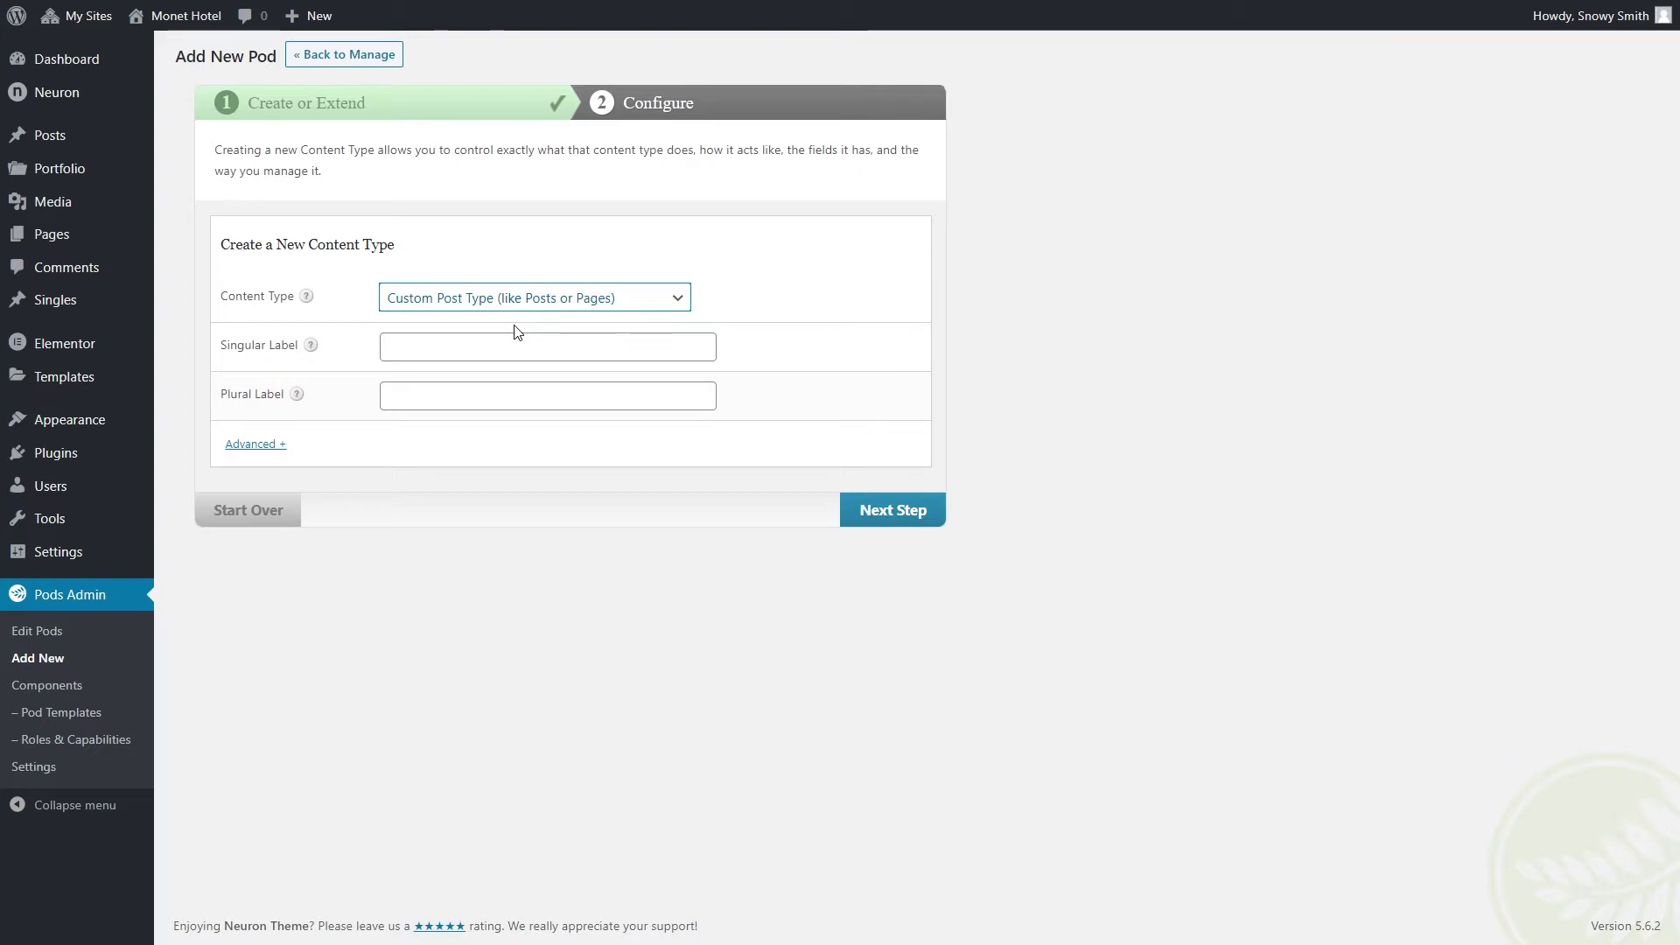
{"action": "left_click", "coordinate": [511, 347]}
{"action": "type", "text": "Room"}
{"action": "left_click", "coordinate": [498, 400]}
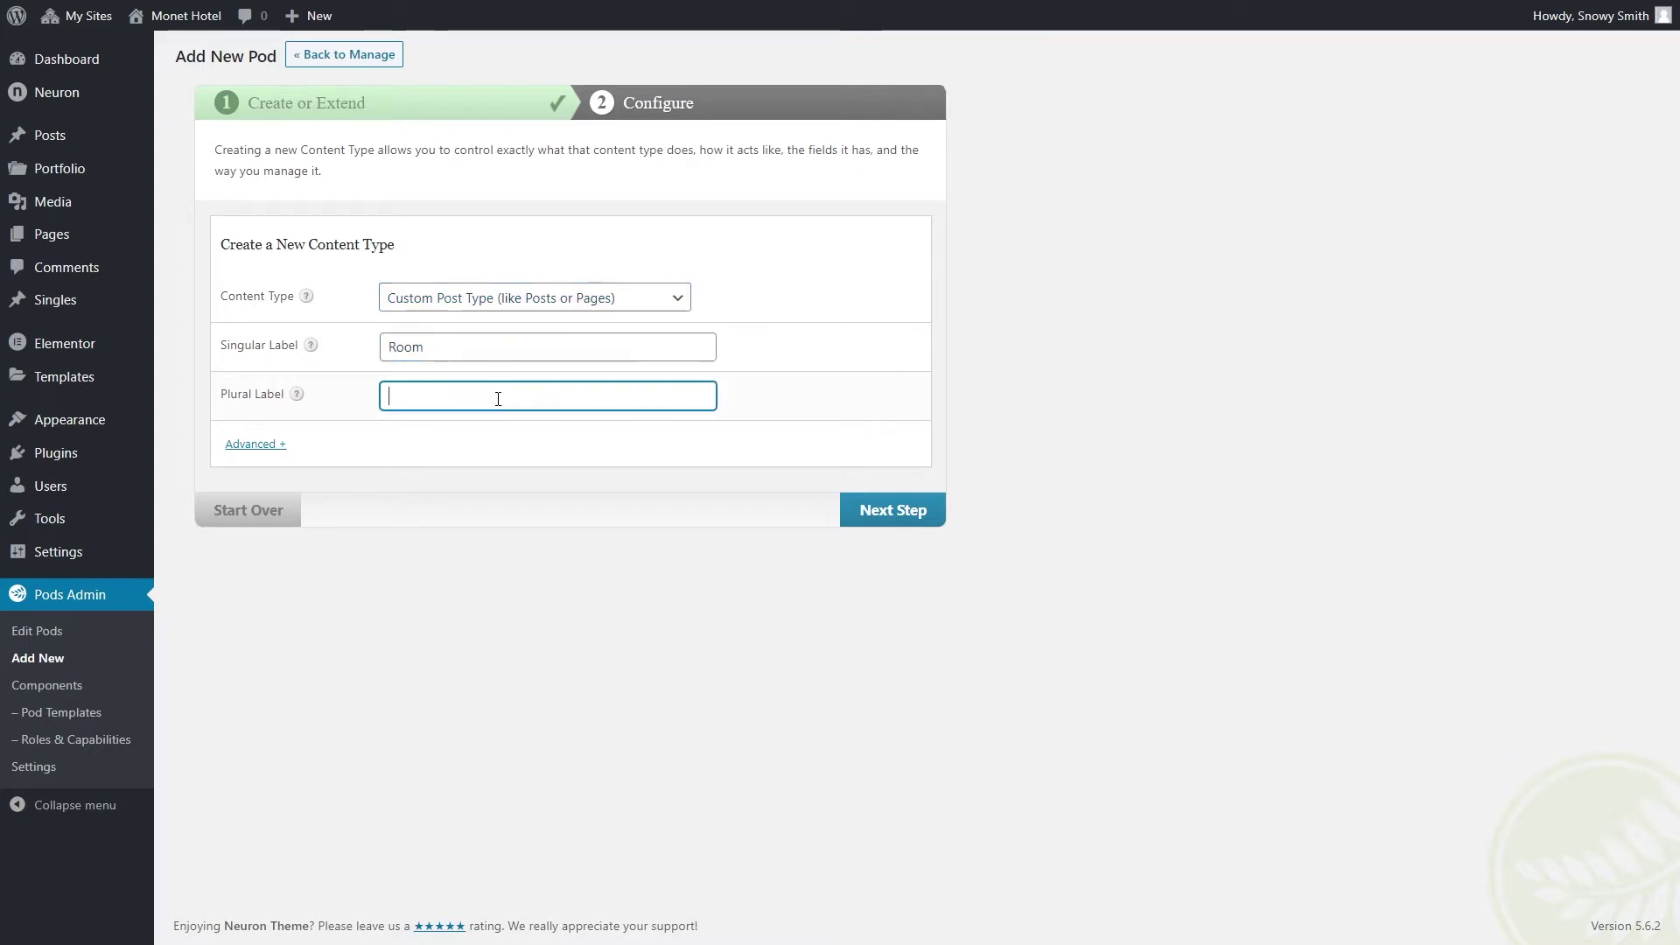
{"action": "type", "text": "Rooms"}
{"action": "left_click", "coordinate": [873, 521]}
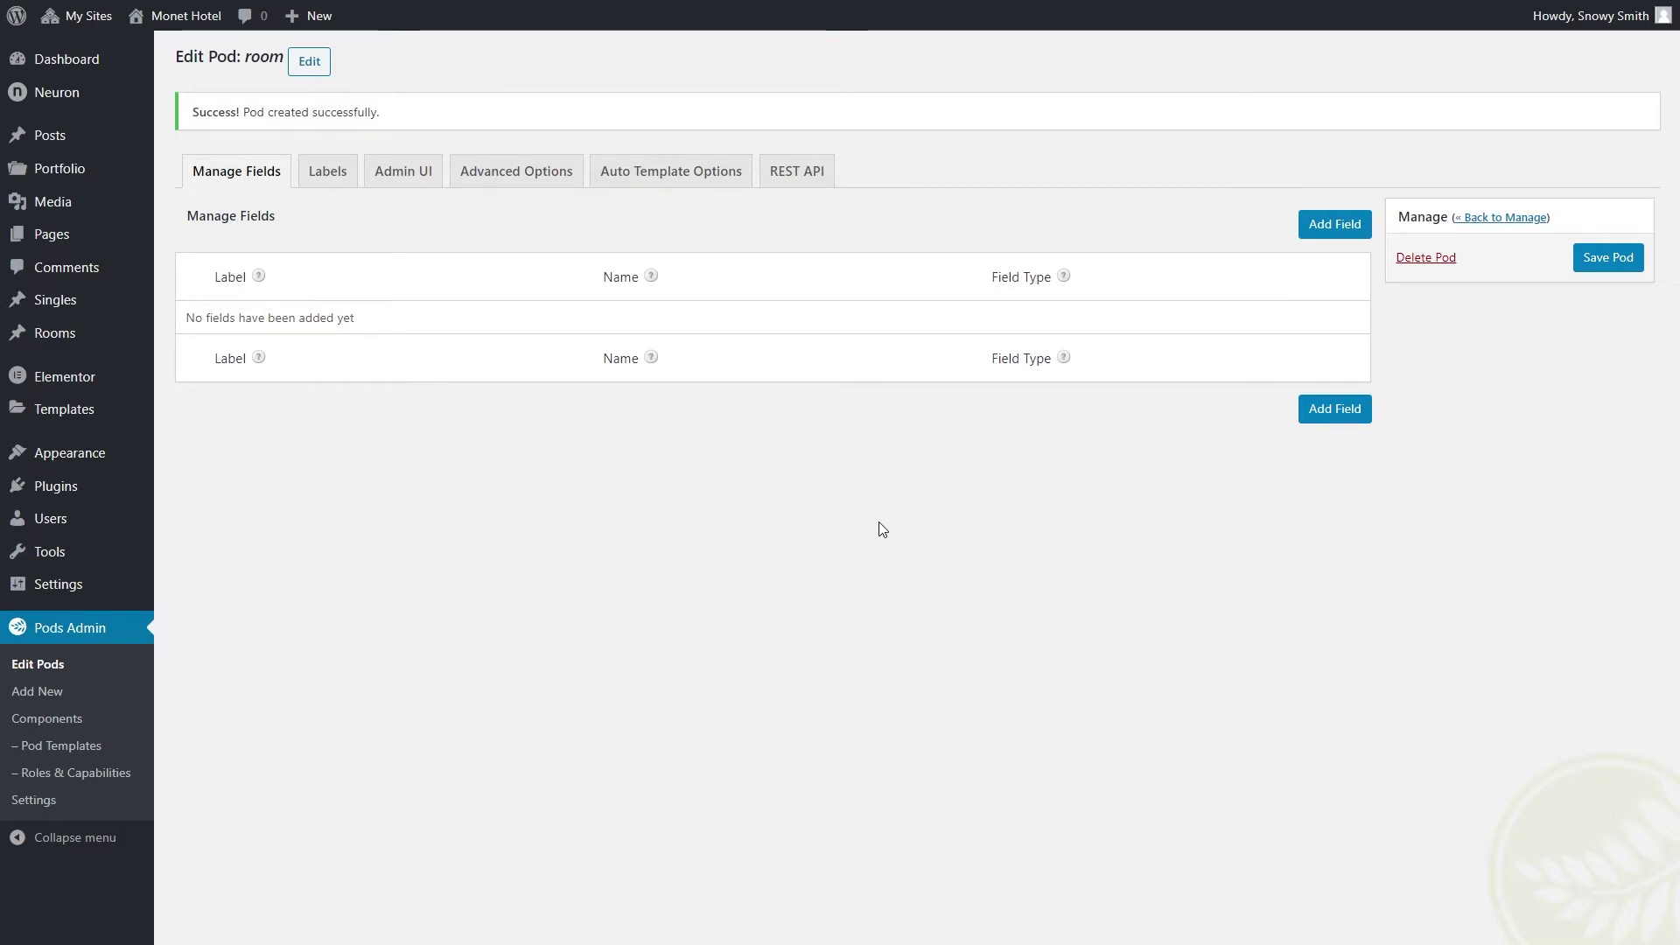
Add a required Plain Text field labelled Room Title, named room_title, to the room pod and save the field
{"action": "left_click", "coordinate": [1317, 414]}
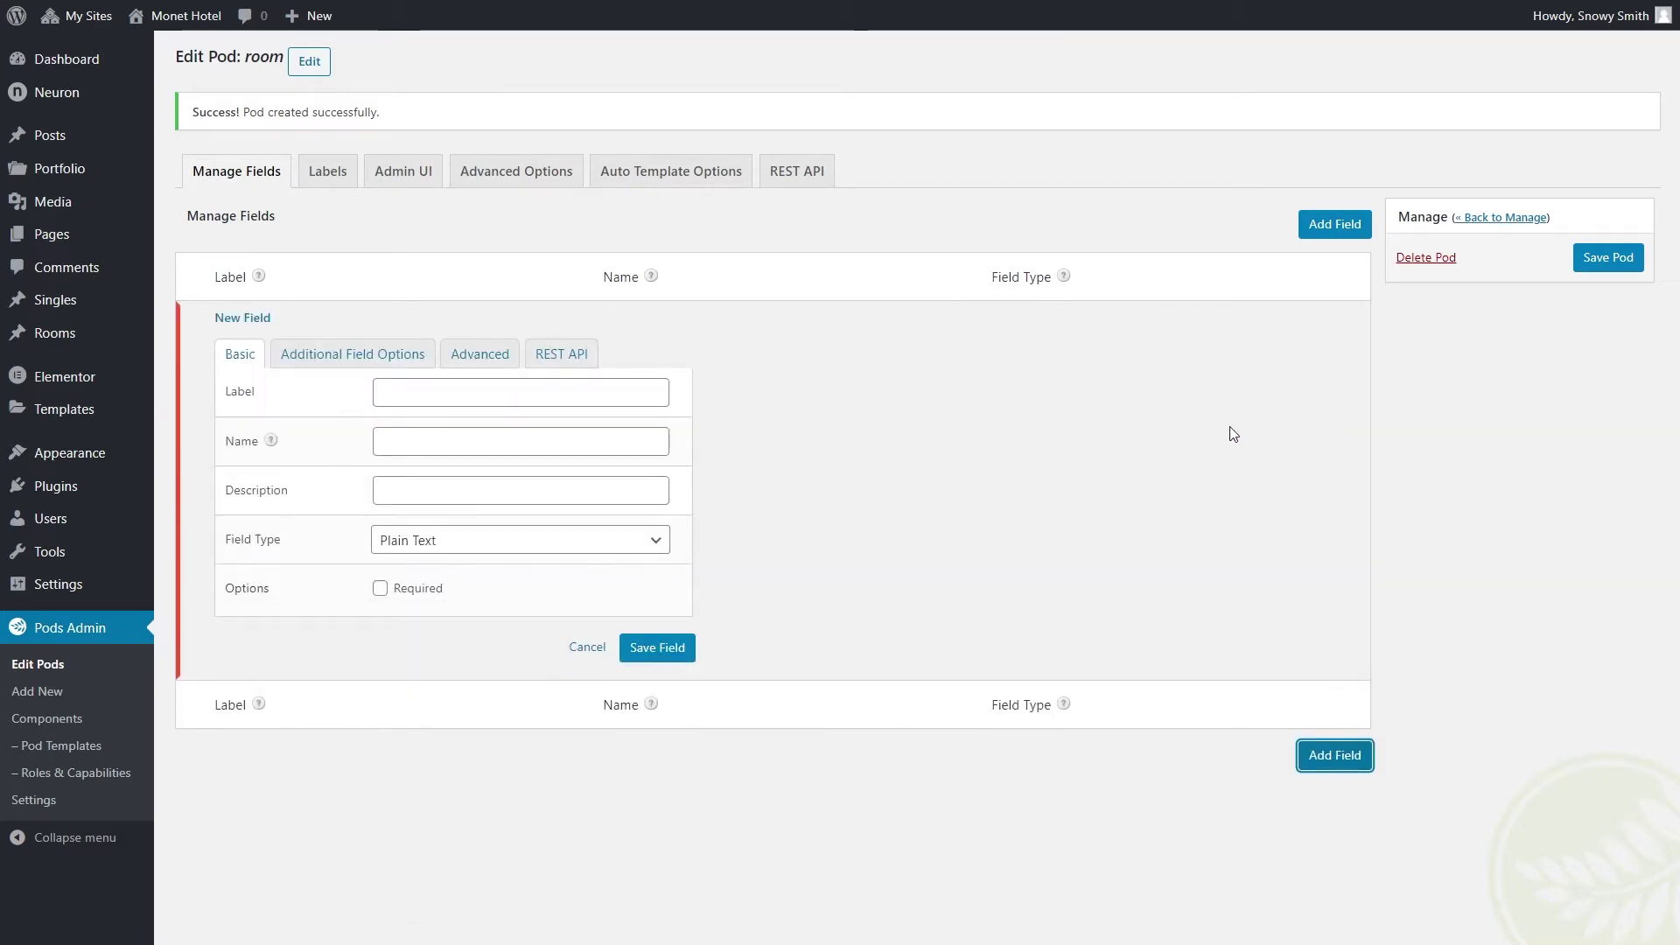
{"action": "left_click", "coordinate": [621, 390]}
{"action": "type", "text": "Room Title"}
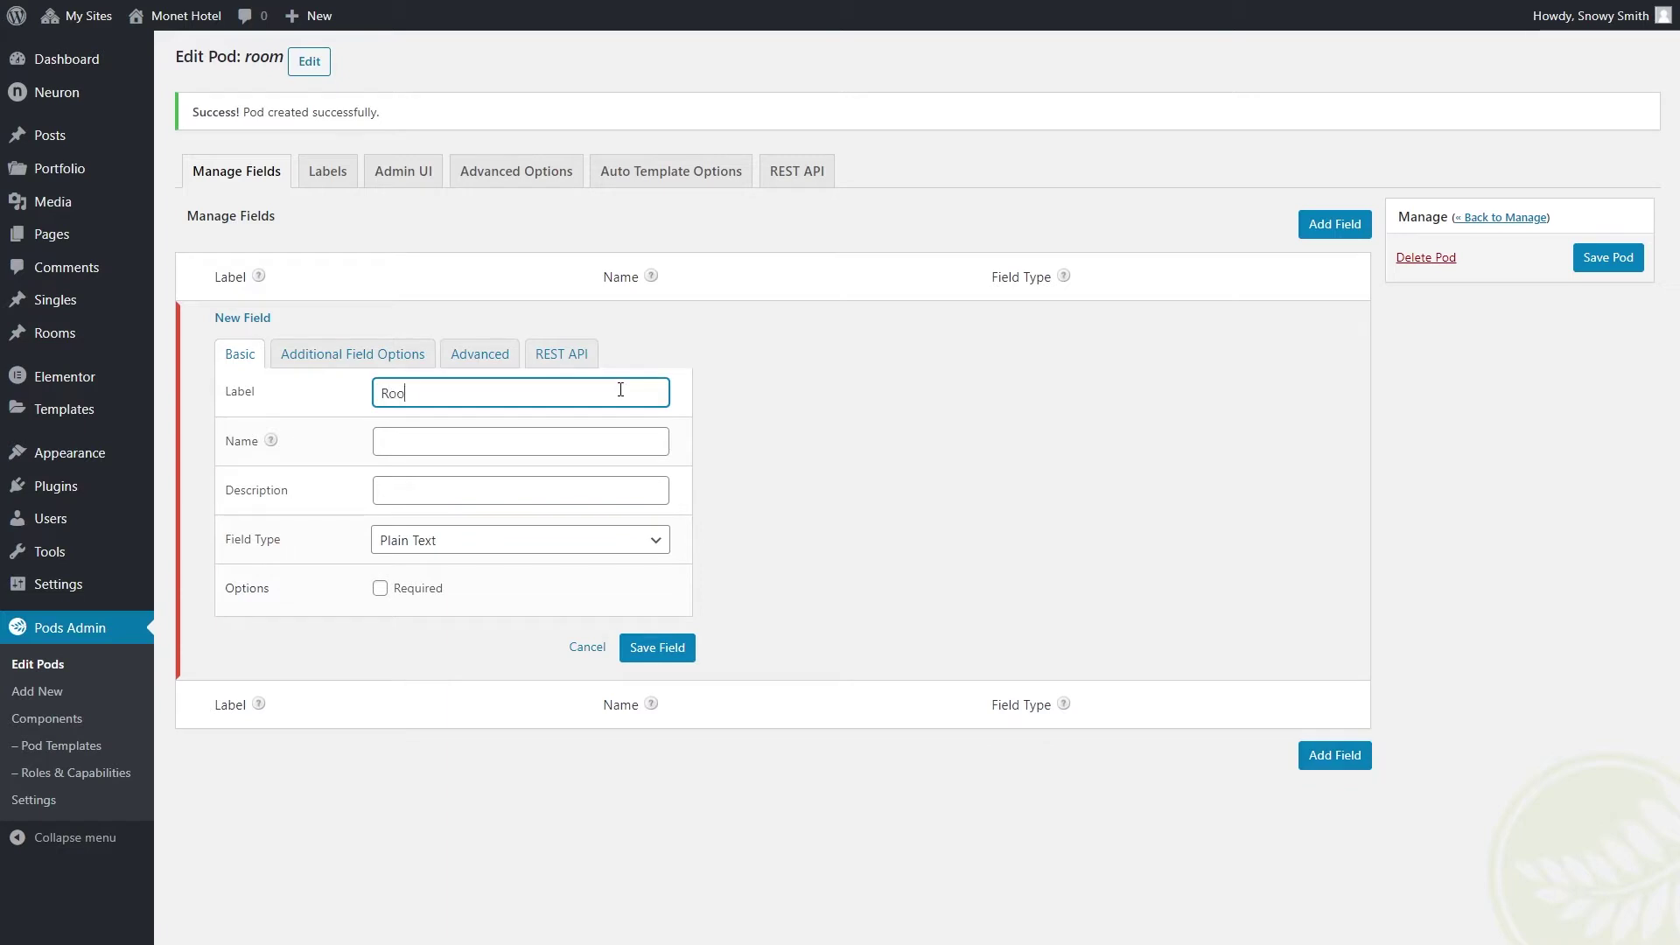
{"action": "left_click", "coordinate": [614, 442]}
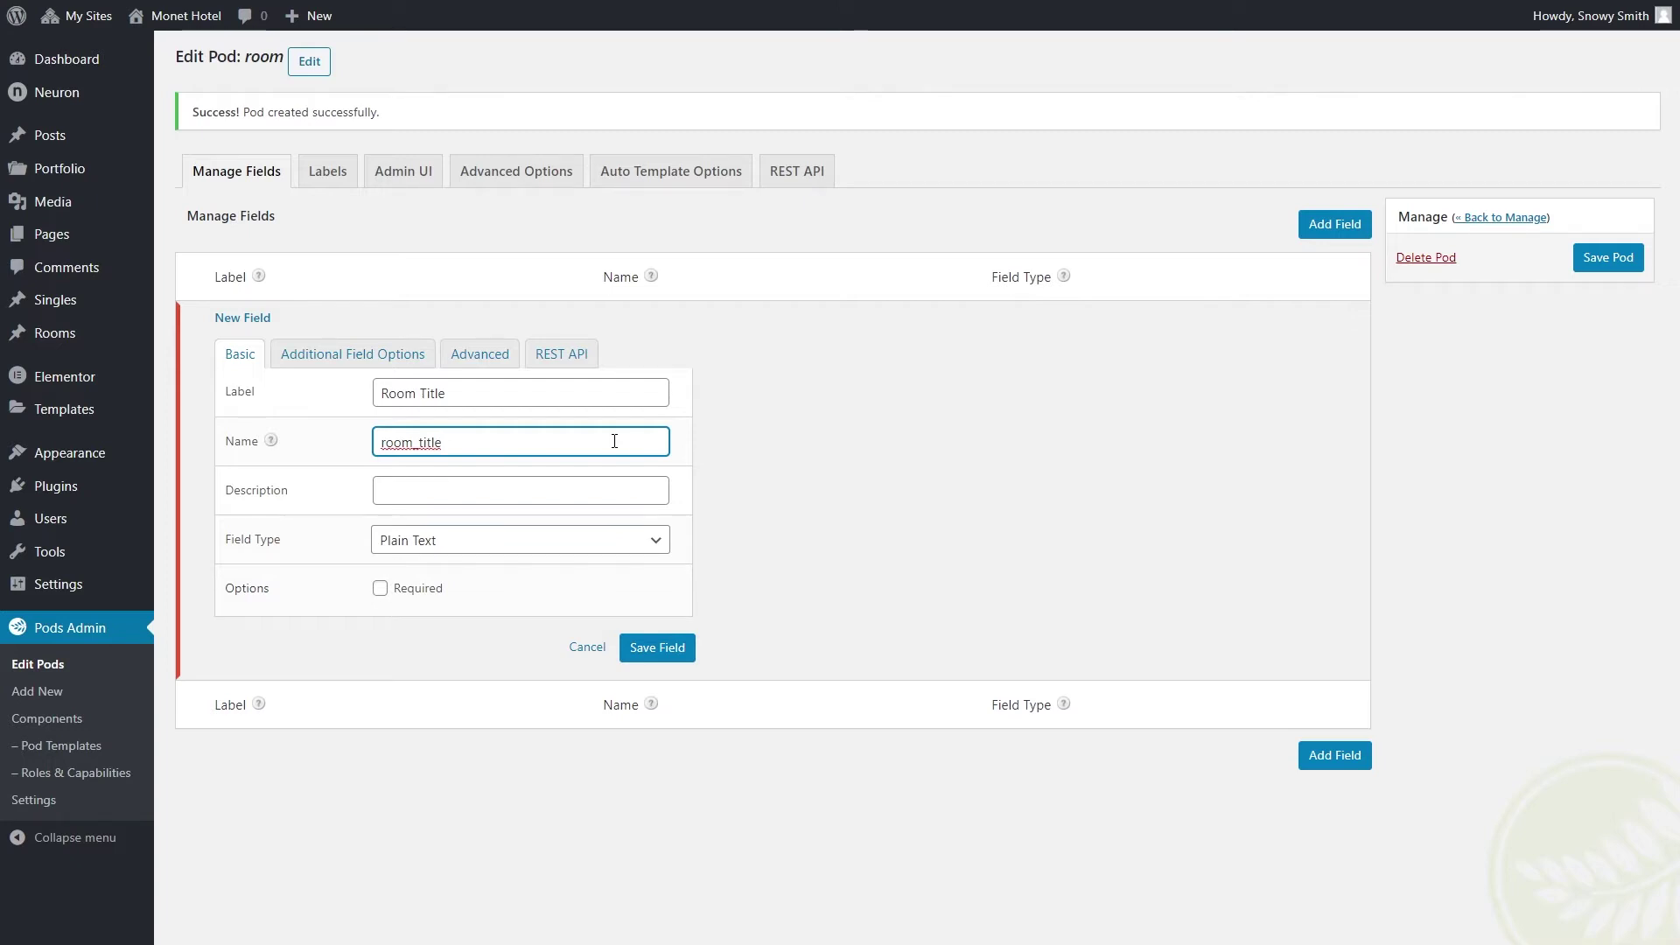
{"action": "left_click", "coordinate": [609, 541]}
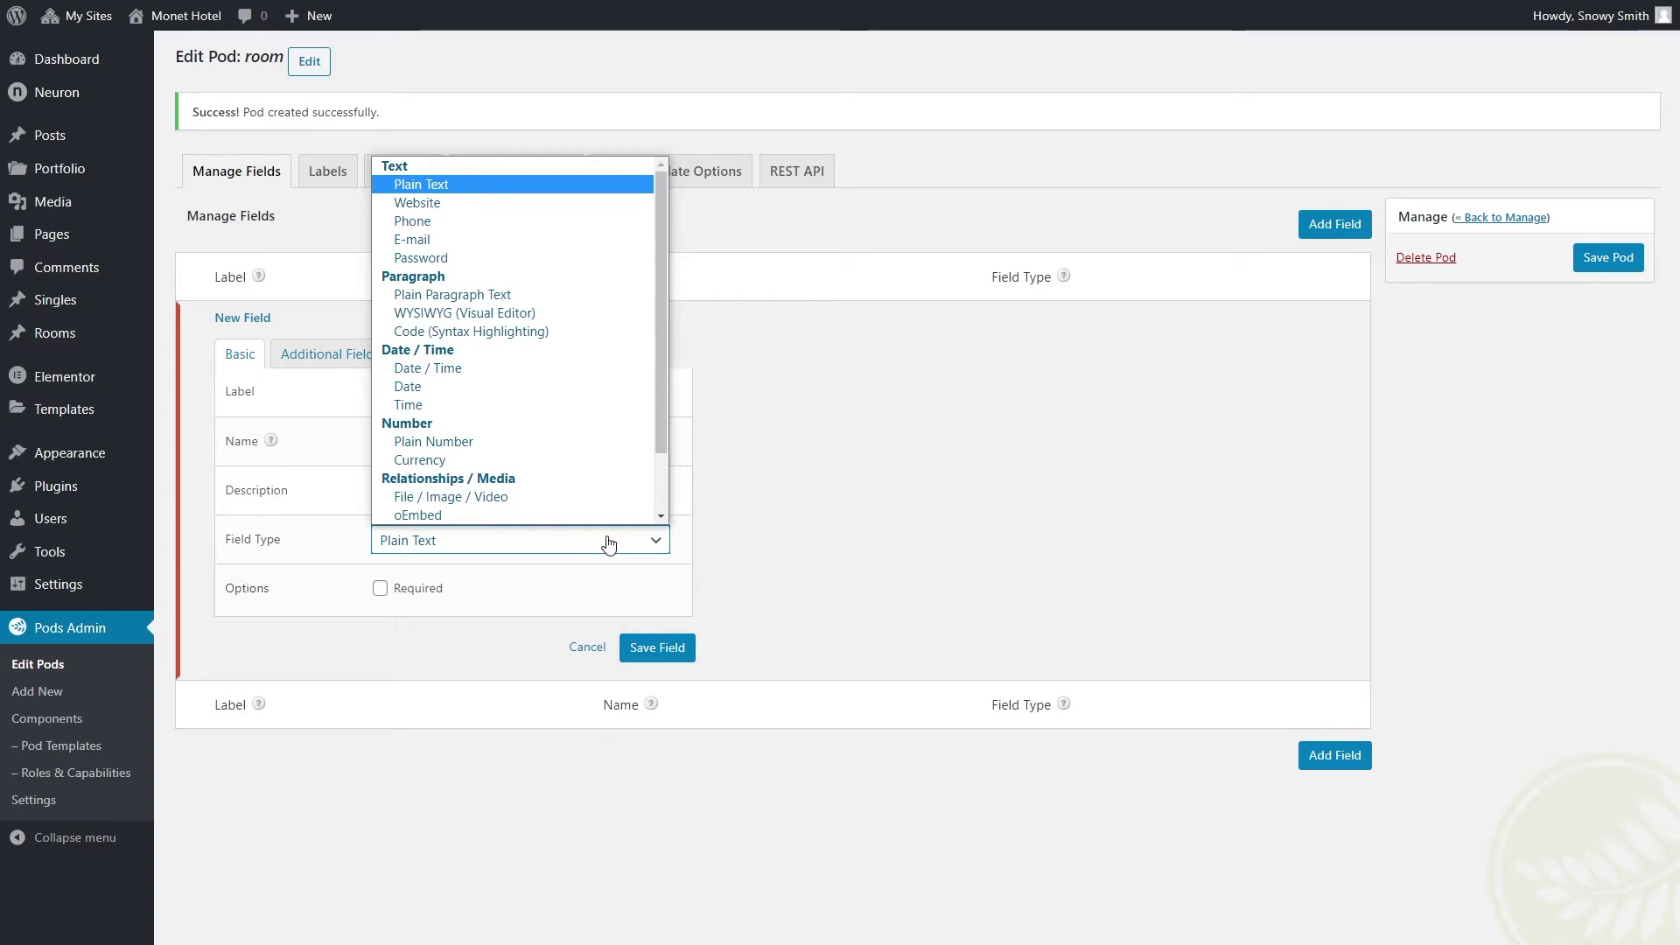
{"action": "scroll", "coordinate": [608, 469], "scroll_direction": "down", "scroll_amount": 1}
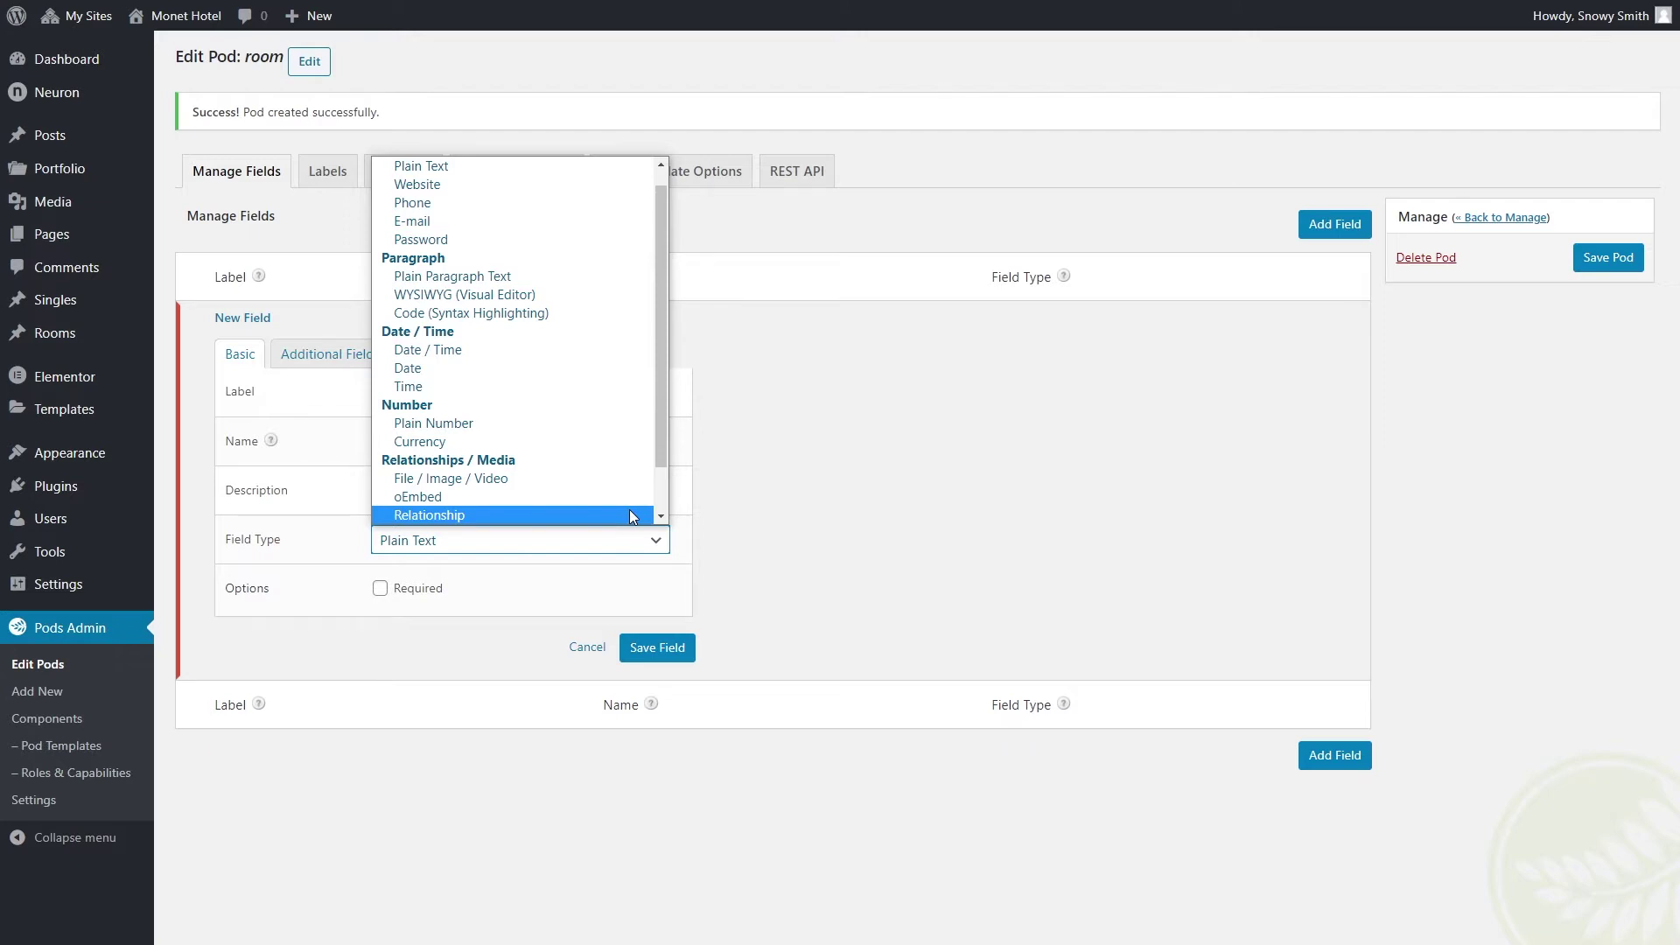
{"action": "scroll", "coordinate": [628, 514], "scroll_direction": "up", "scroll_amount": 1}
{"action": "scroll", "coordinate": [632, 518], "scroll_direction": "down", "scroll_amount": 1}
{"action": "left_click", "coordinate": [633, 547]}
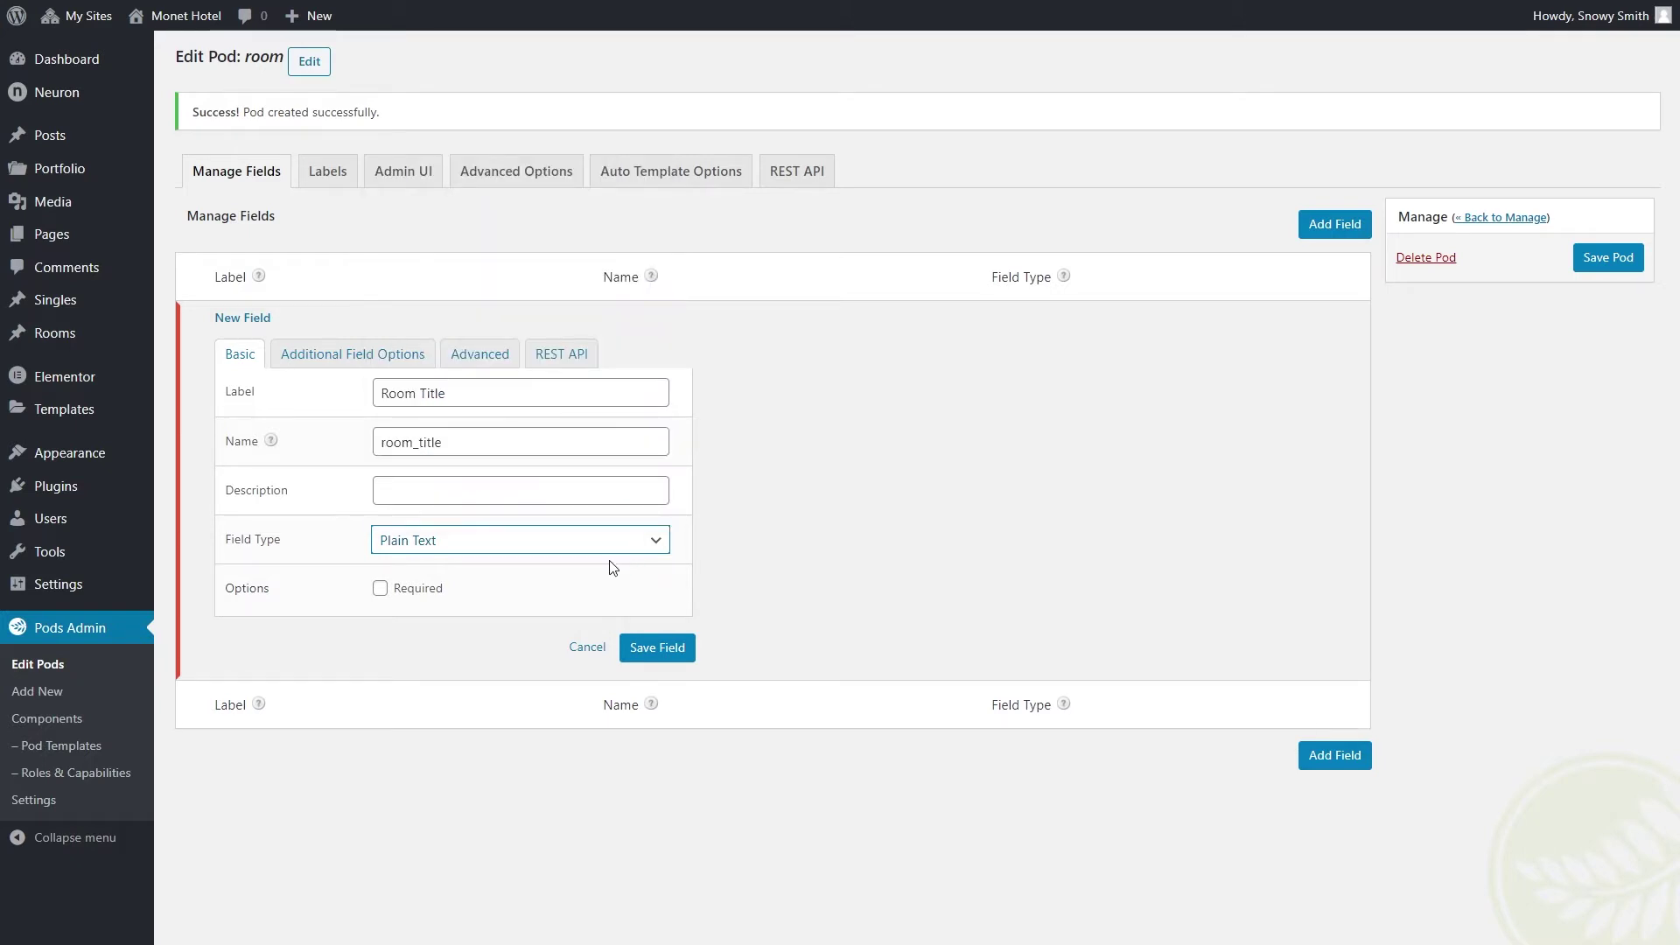
{"action": "left_click", "coordinate": [380, 589]}
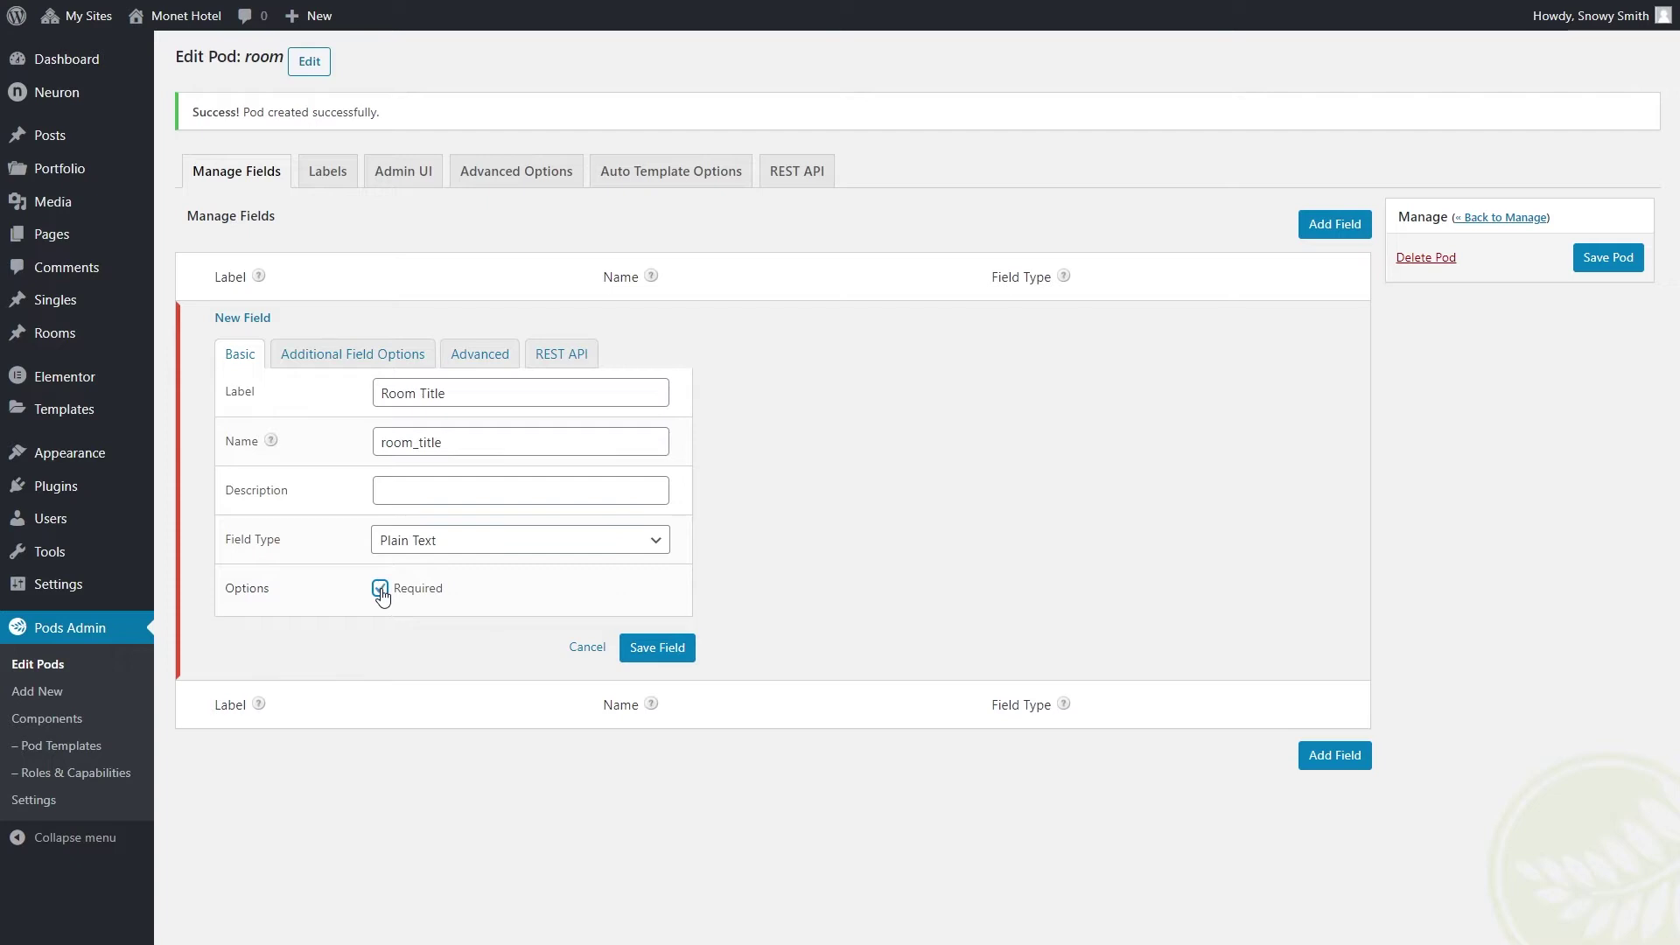
{"action": "left_click", "coordinate": [656, 648]}
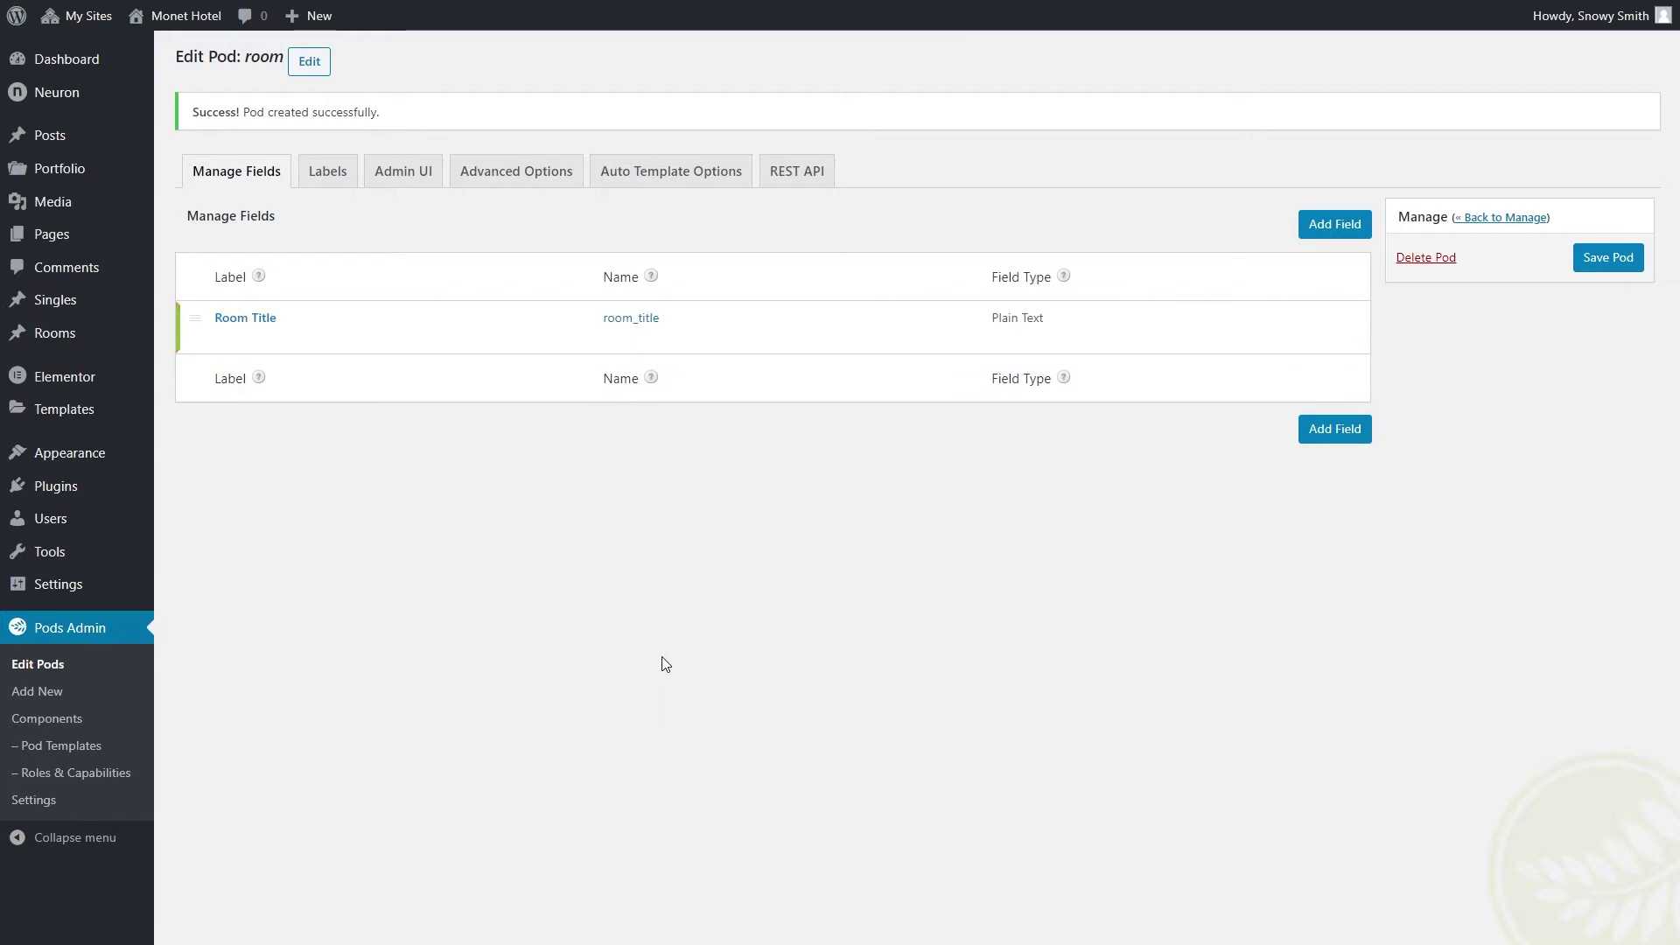
Add a Plain Paragraph Text field labelled Room Details, named room_details, and save the field
{"action": "left_click", "coordinate": [1333, 423]}
{"action": "left_click", "coordinate": [541, 450]}
{"action": "type", "text": "Room Details"}
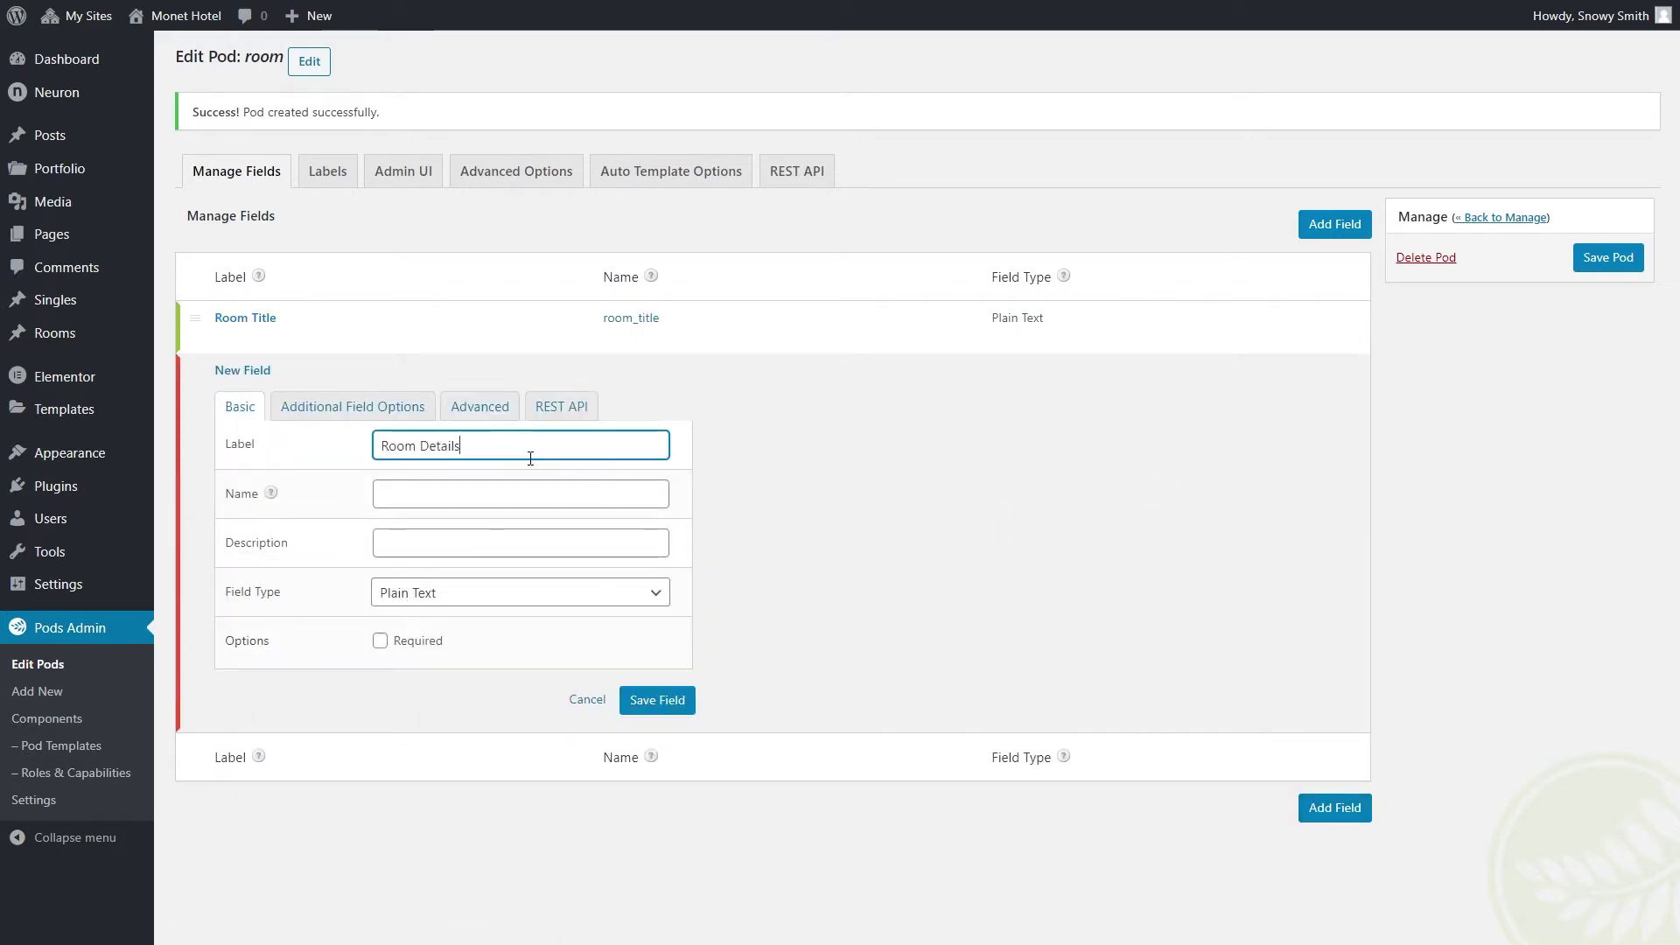
{"action": "left_click", "coordinate": [517, 491]}
{"action": "left_click", "coordinate": [510, 594]}
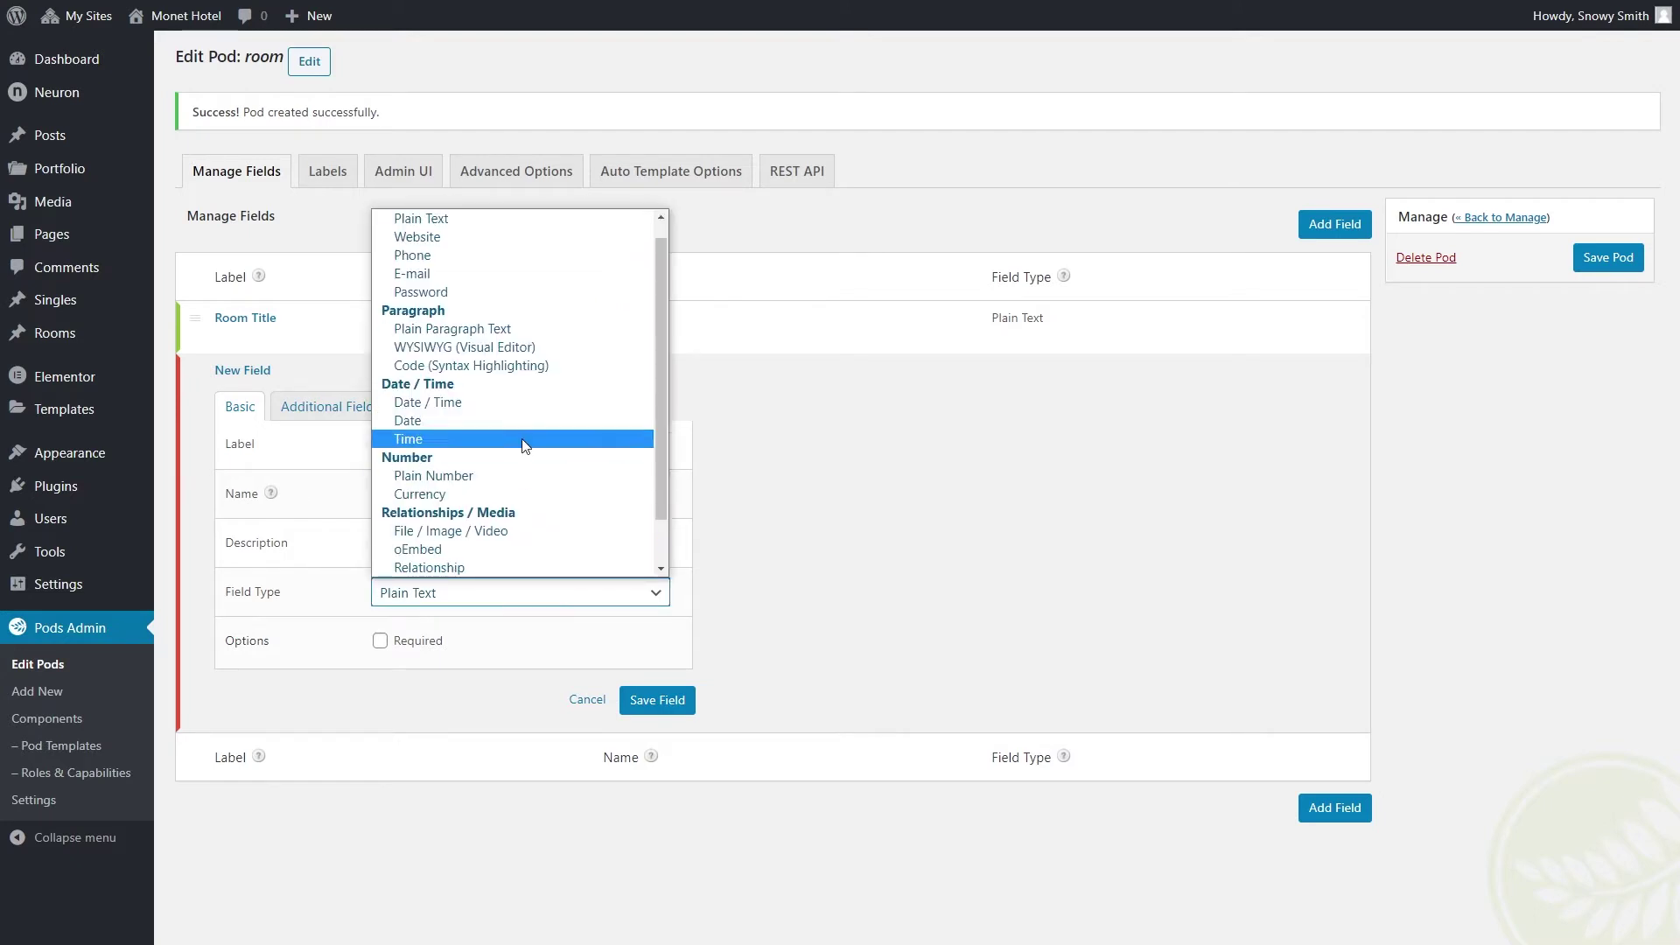
{"action": "left_click", "coordinate": [516, 329]}
{"action": "left_click", "coordinate": [655, 701]}
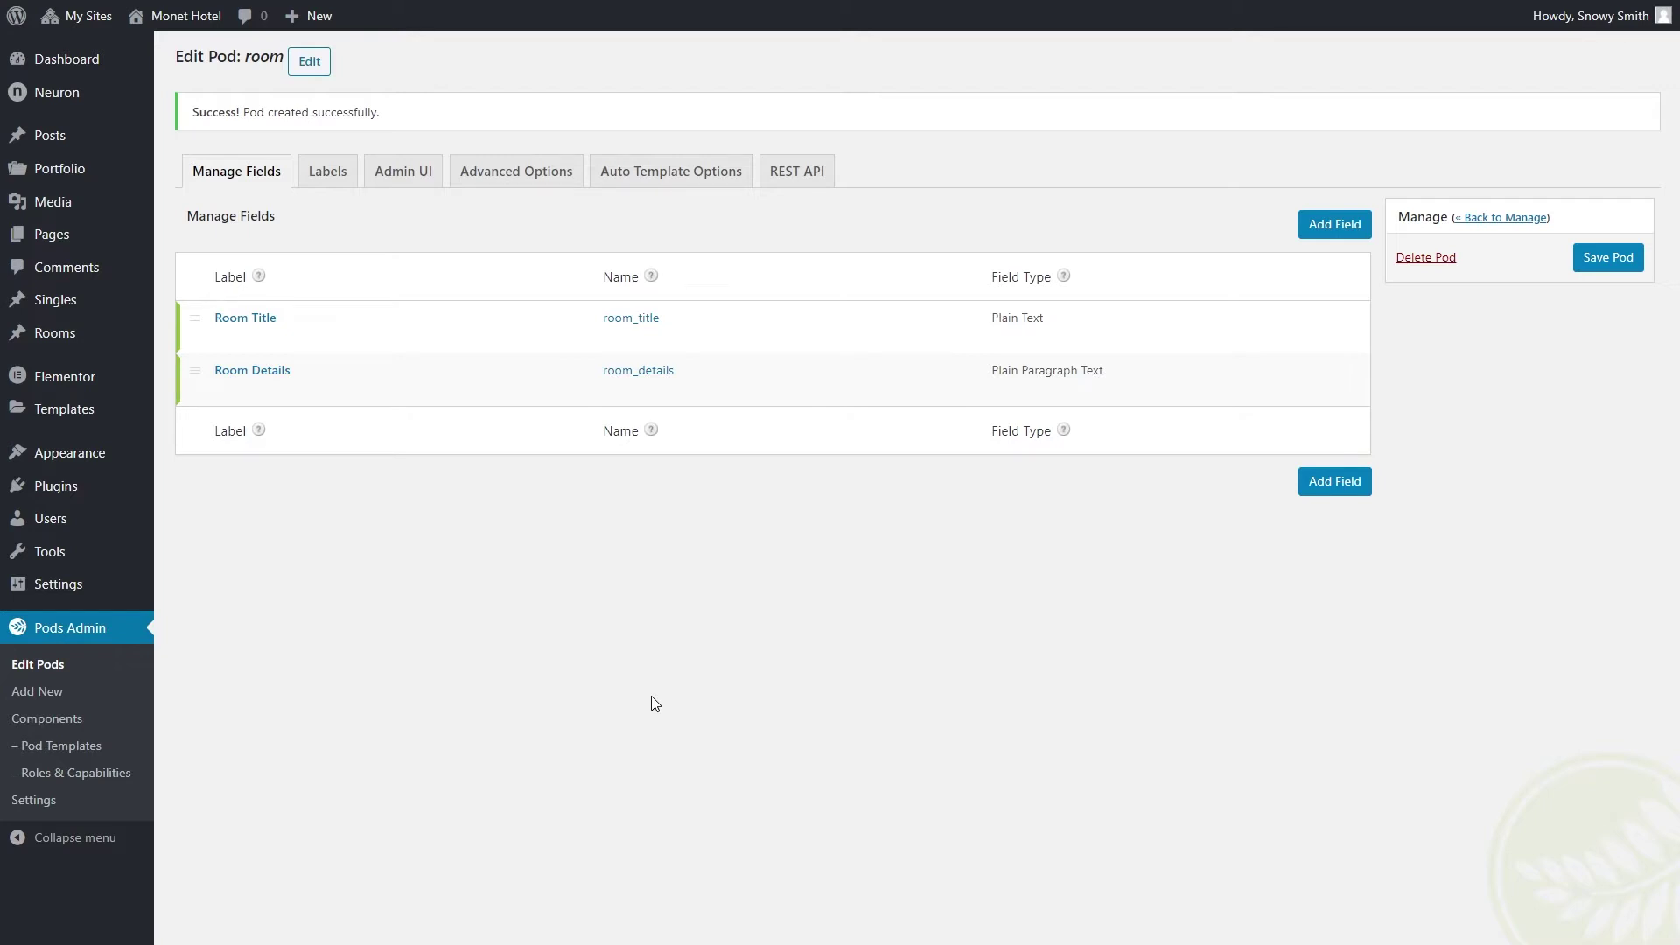
Start another field labelled Rooms Gallery, named rooms_gallery, with the File / Image / Video field type
{"action": "left_click", "coordinate": [1335, 481]}
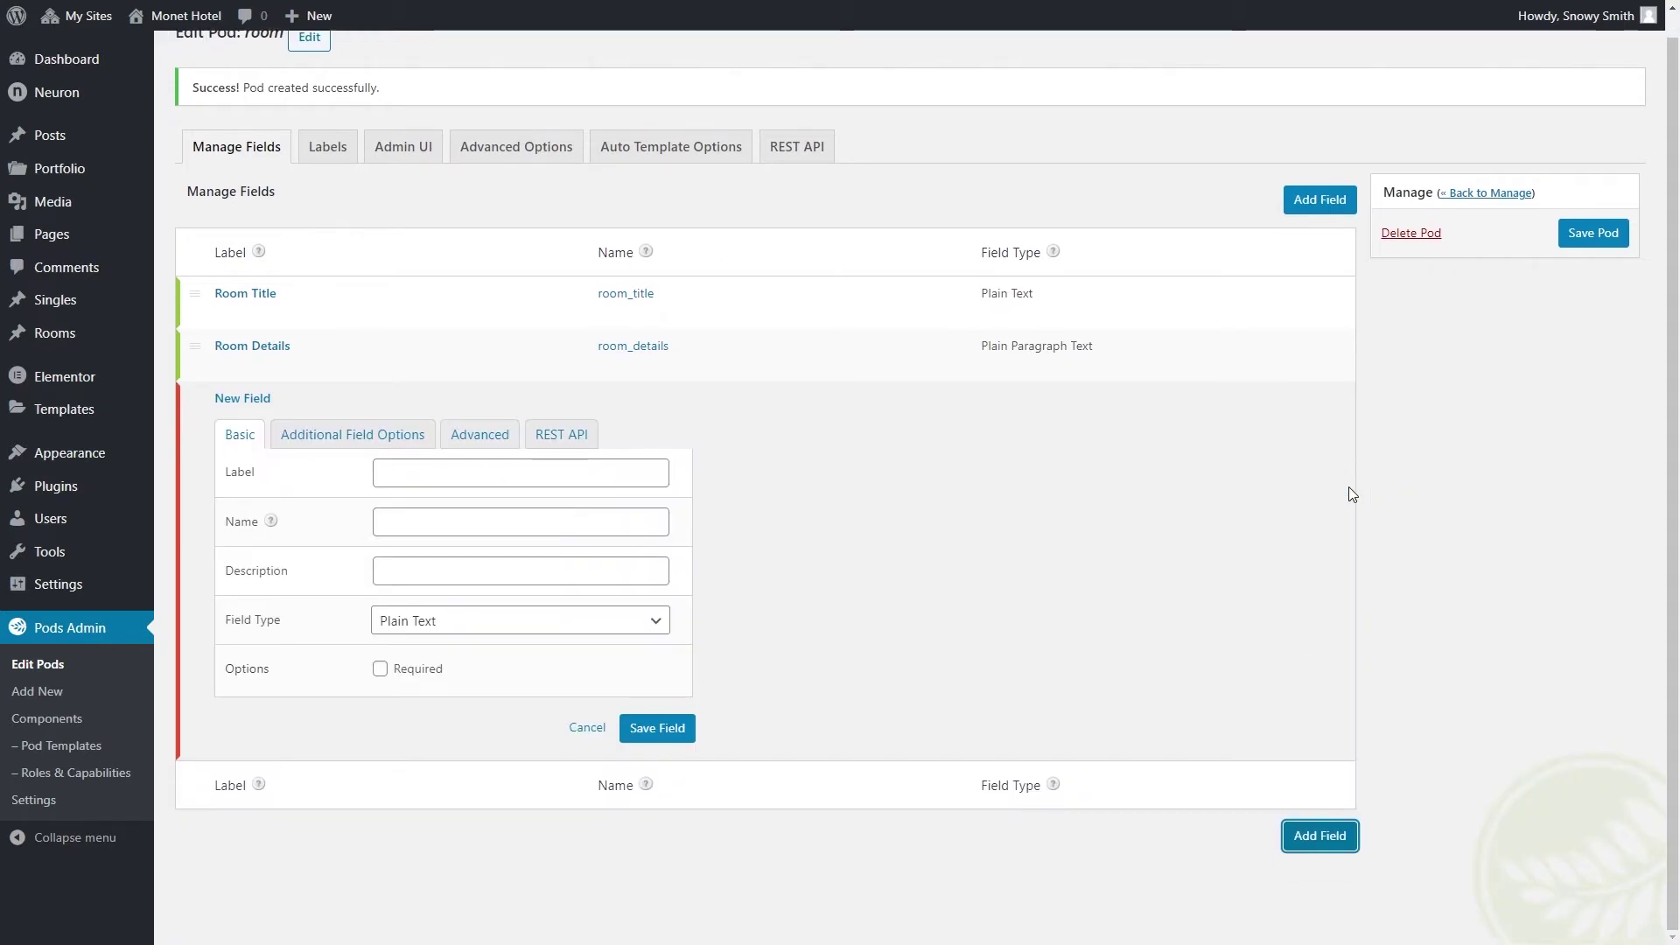
{"action": "left_click", "coordinate": [553, 473]}
{"action": "type", "text": "Rooms Gallery"}
{"action": "left_click", "coordinate": [551, 521]}
{"action": "left_click", "coordinate": [544, 623]}
{"action": "scroll", "coordinate": [487, 569], "scroll_direction": "down", "scroll_amount": 1}
{"action": "left_click", "coordinate": [487, 560]}
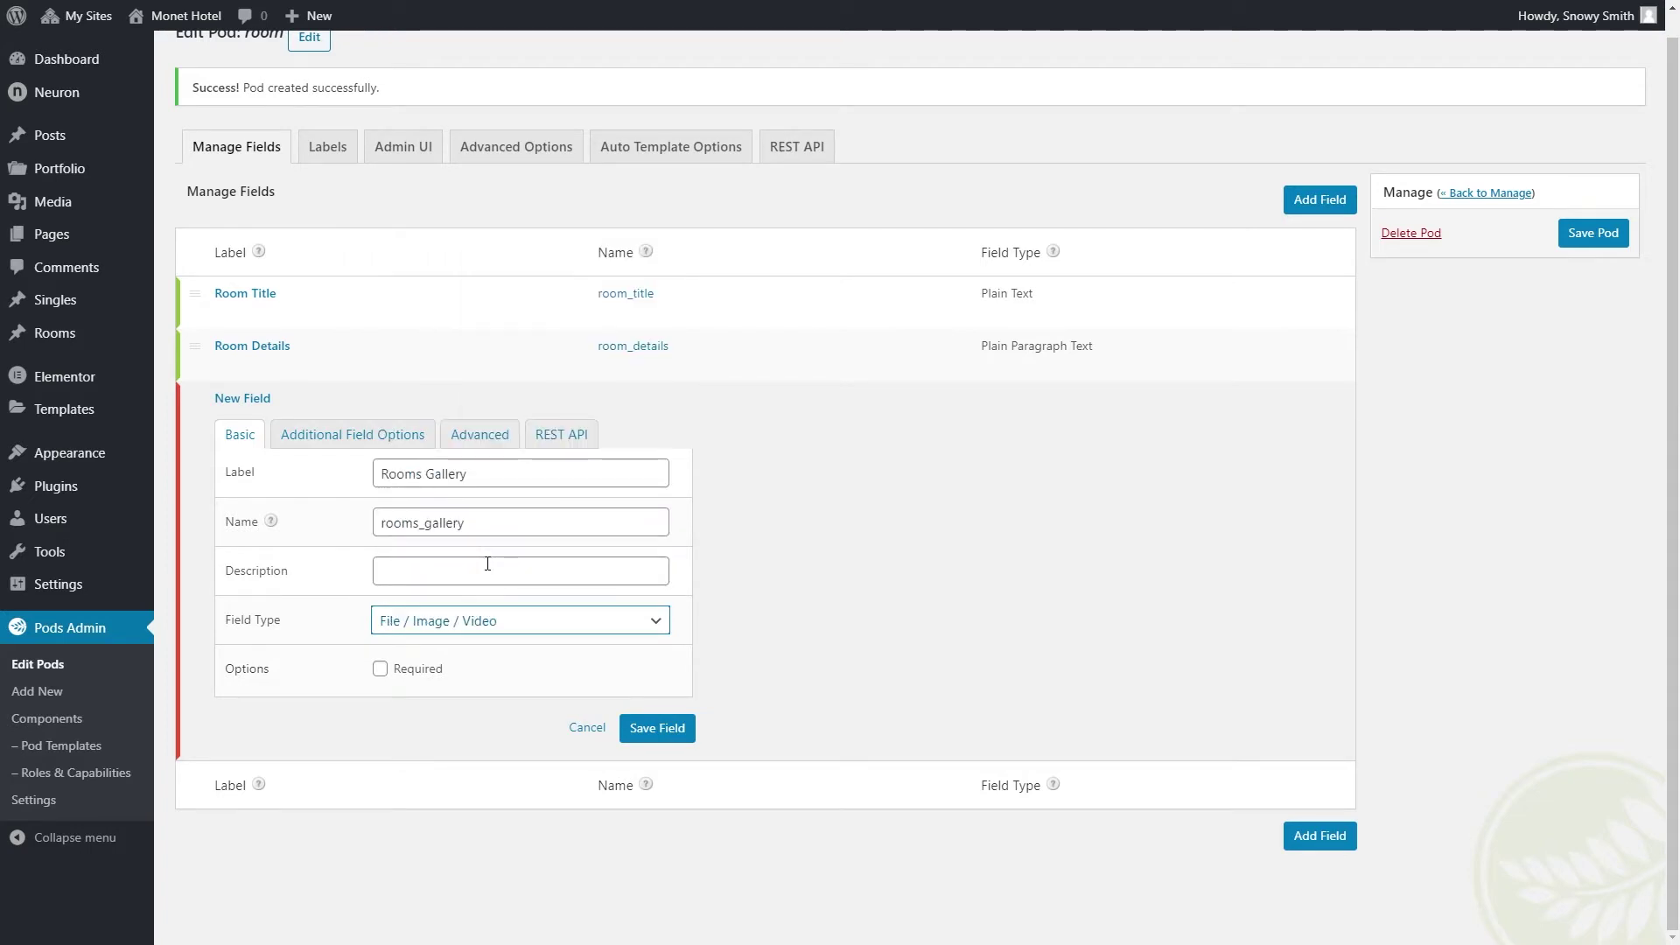
Set the Rooms Gallery field's upload limit to Multiple Files in its additional field options
{"action": "left_click", "coordinate": [335, 442]}
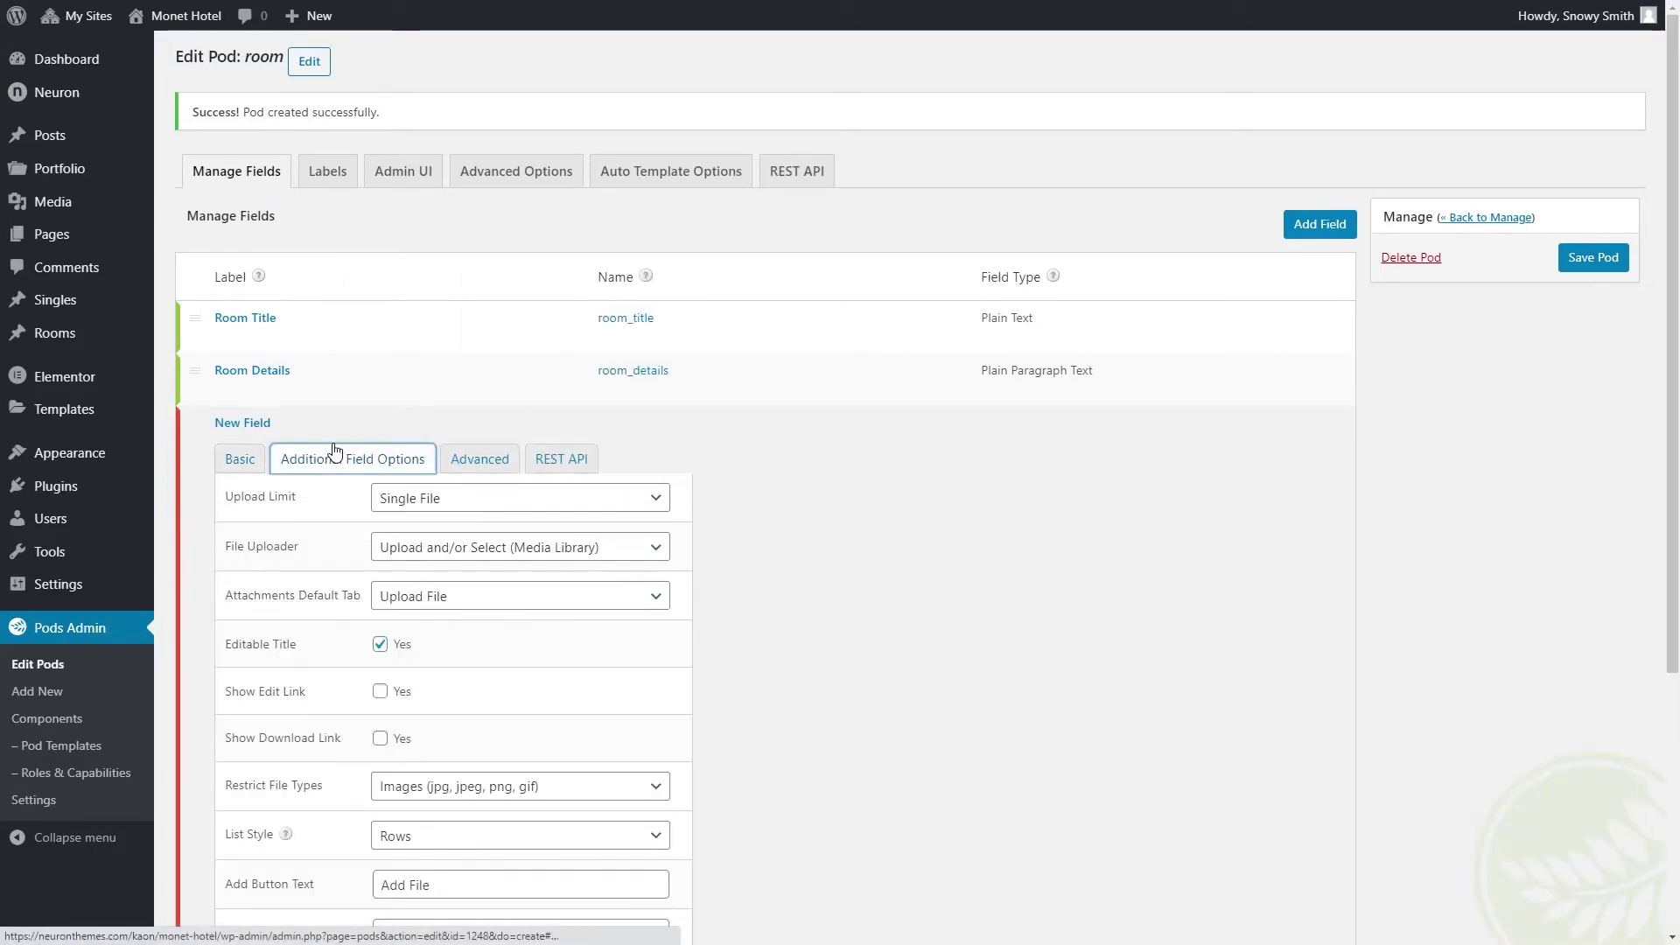
{"action": "scroll", "coordinate": [855, 543], "scroll_direction": "down", "scroll_amount": 1}
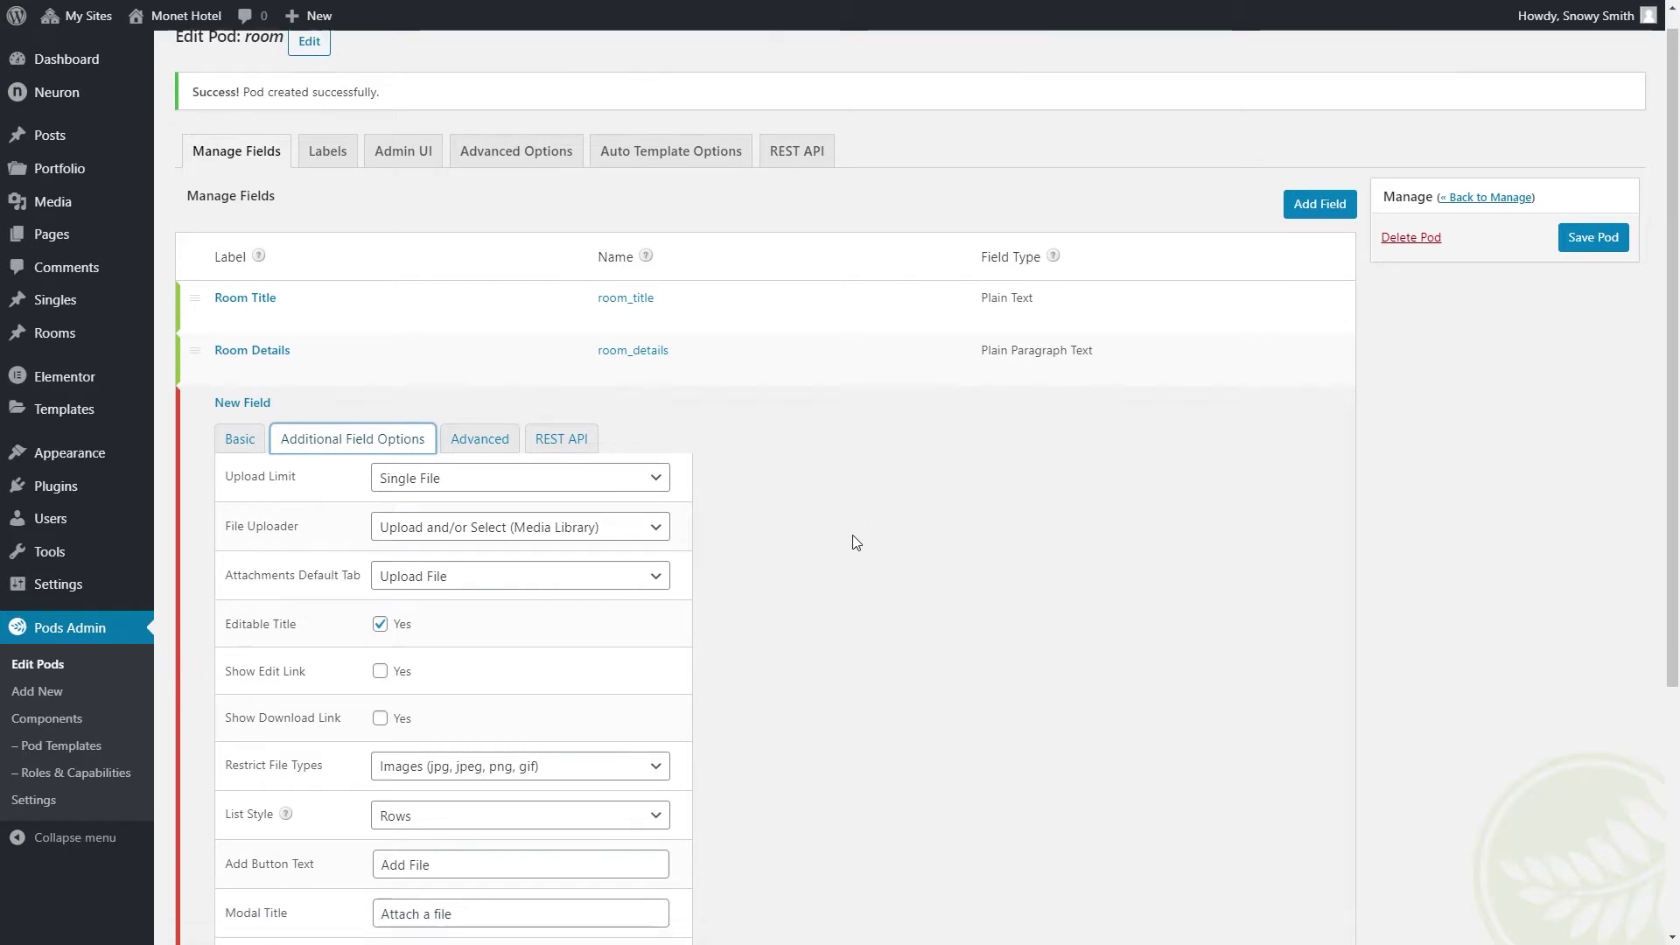
{"action": "scroll", "coordinate": [854, 543], "scroll_direction": "down", "scroll_amount": 2}
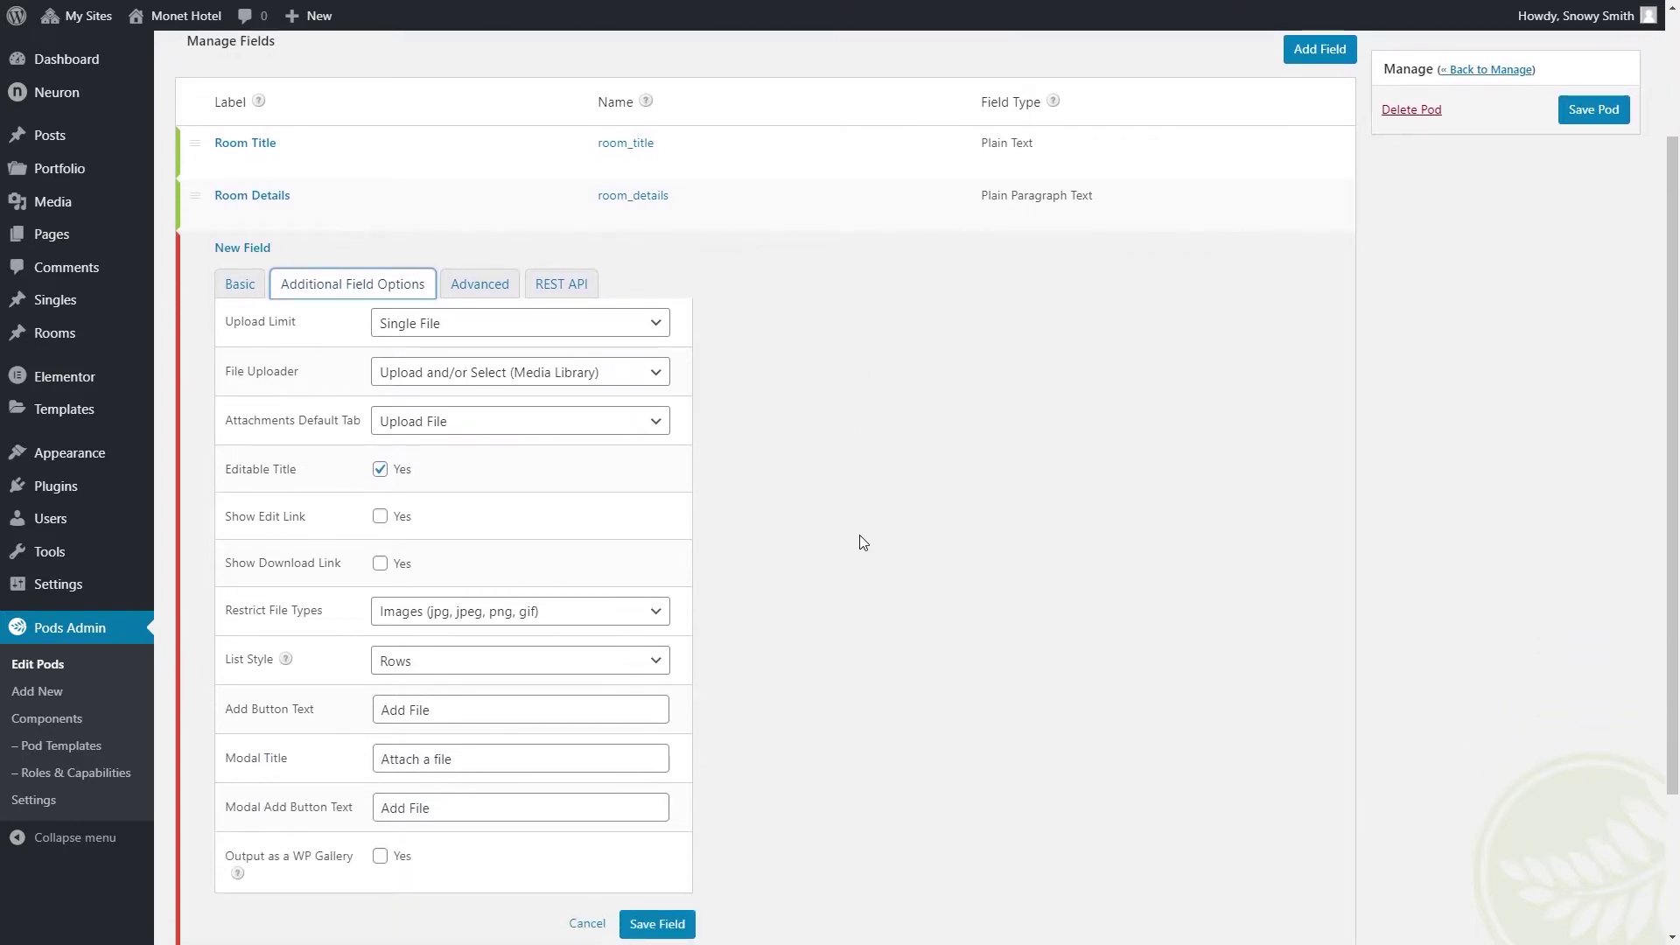
{"action": "left_click", "coordinate": [593, 334]}
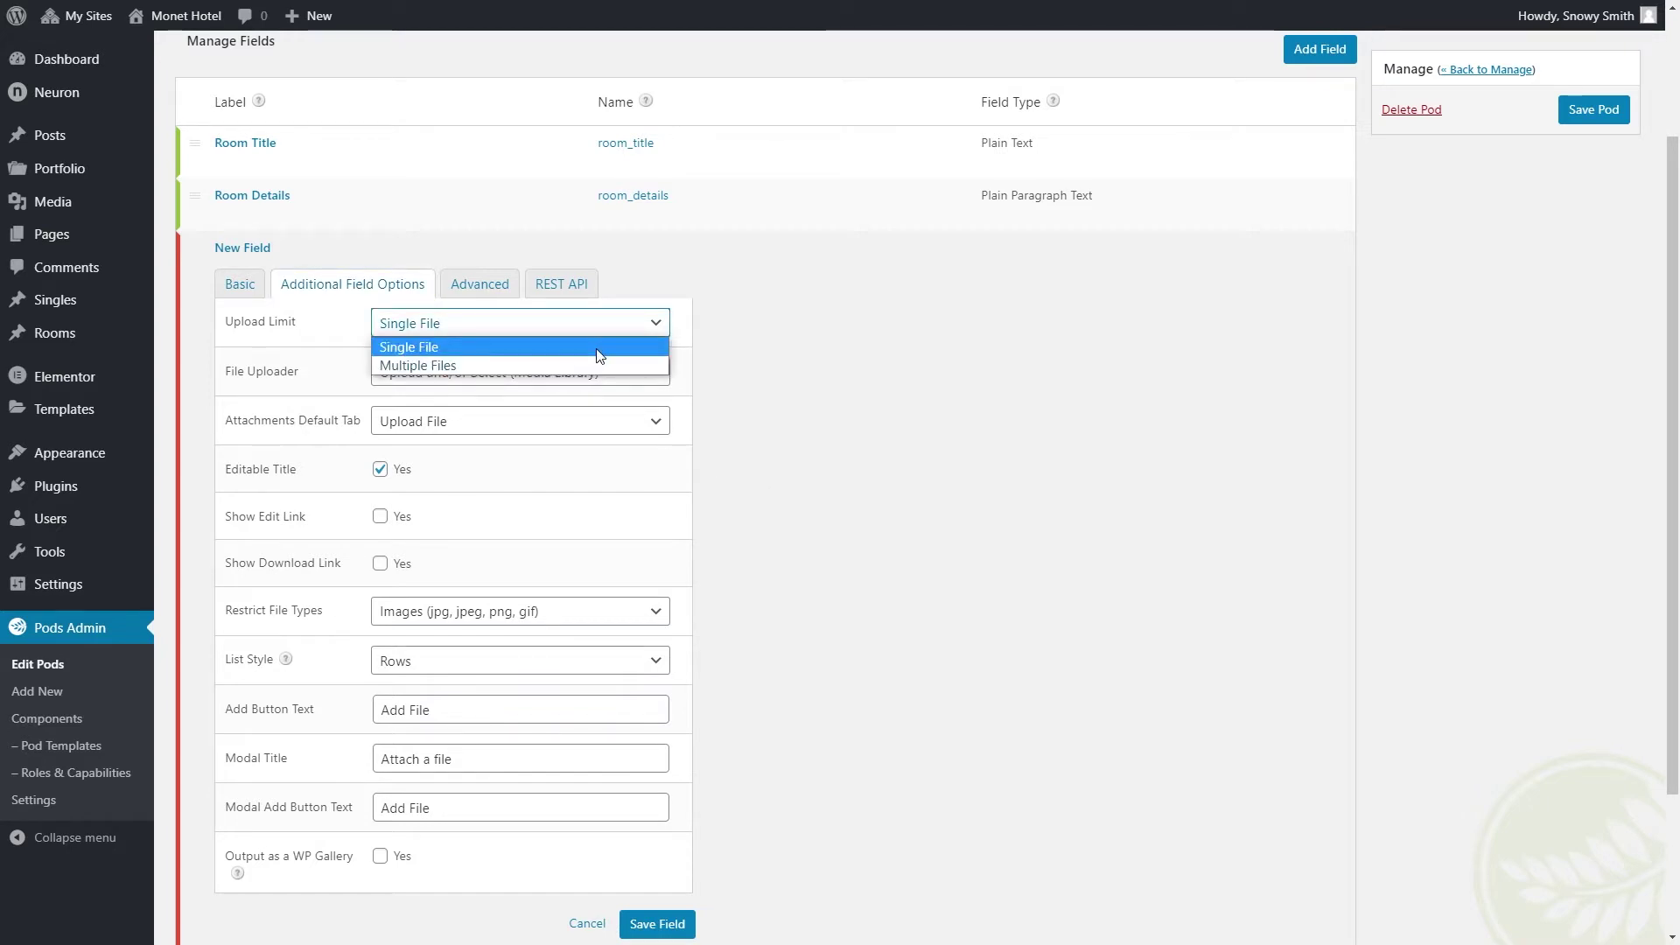
{"action": "left_click", "coordinate": [588, 369]}
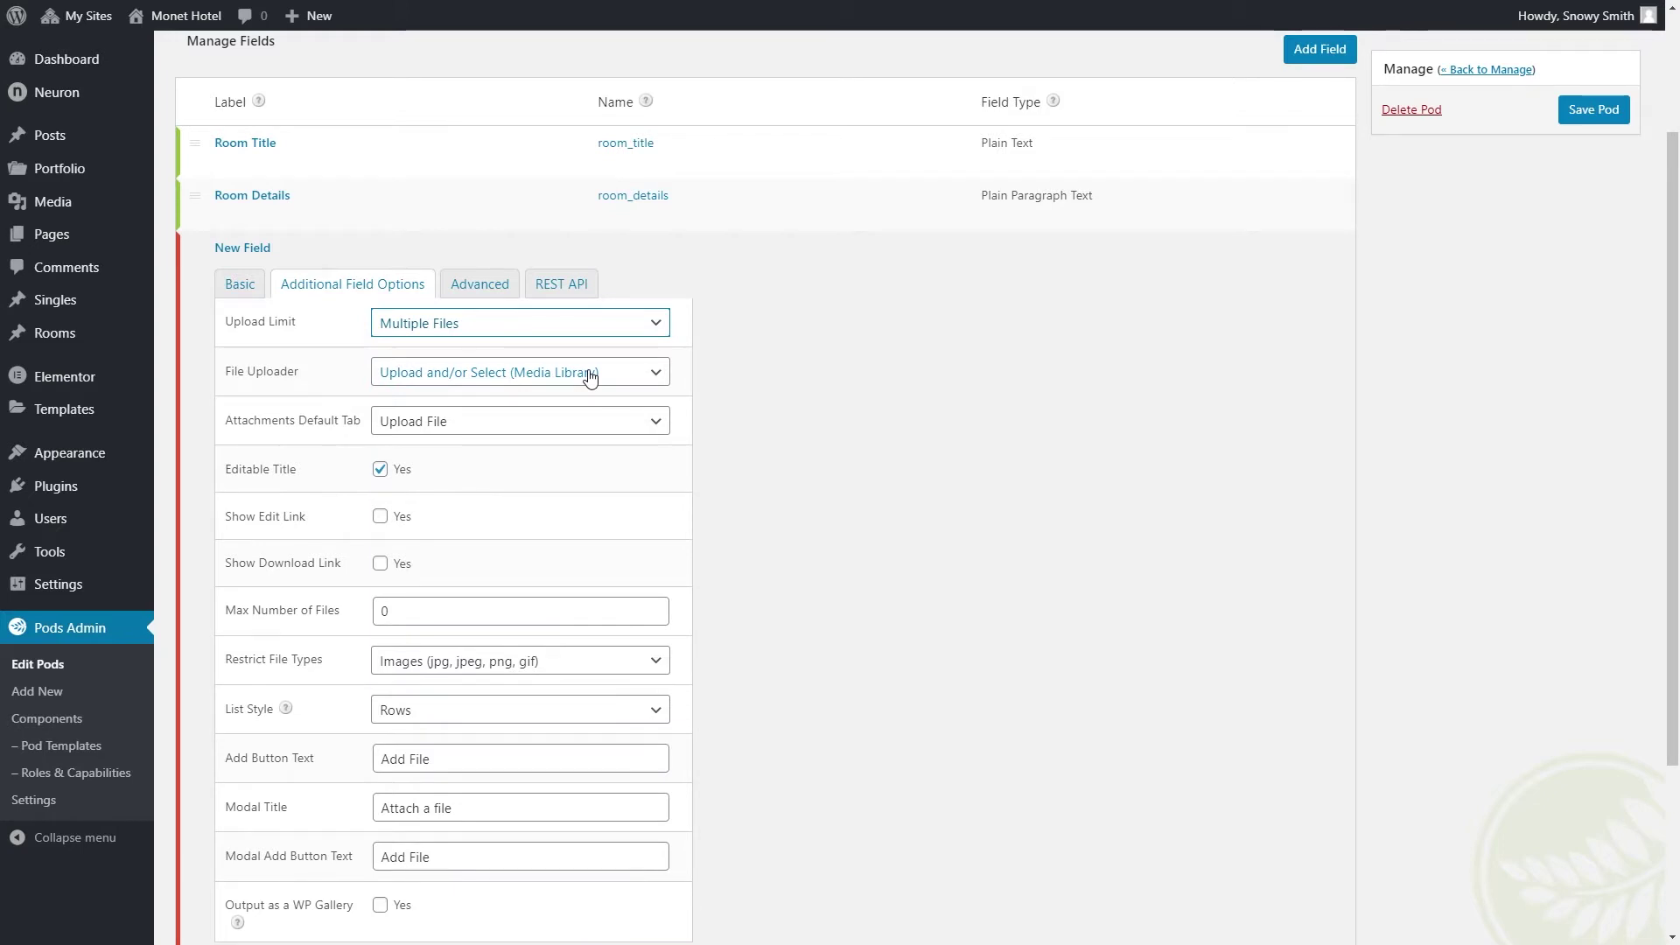
Review the uploader, default attachments tab, file type and list style options, keep images and Rows, and save the Rooms Gallery field
{"action": "left_click", "coordinate": [514, 375]}
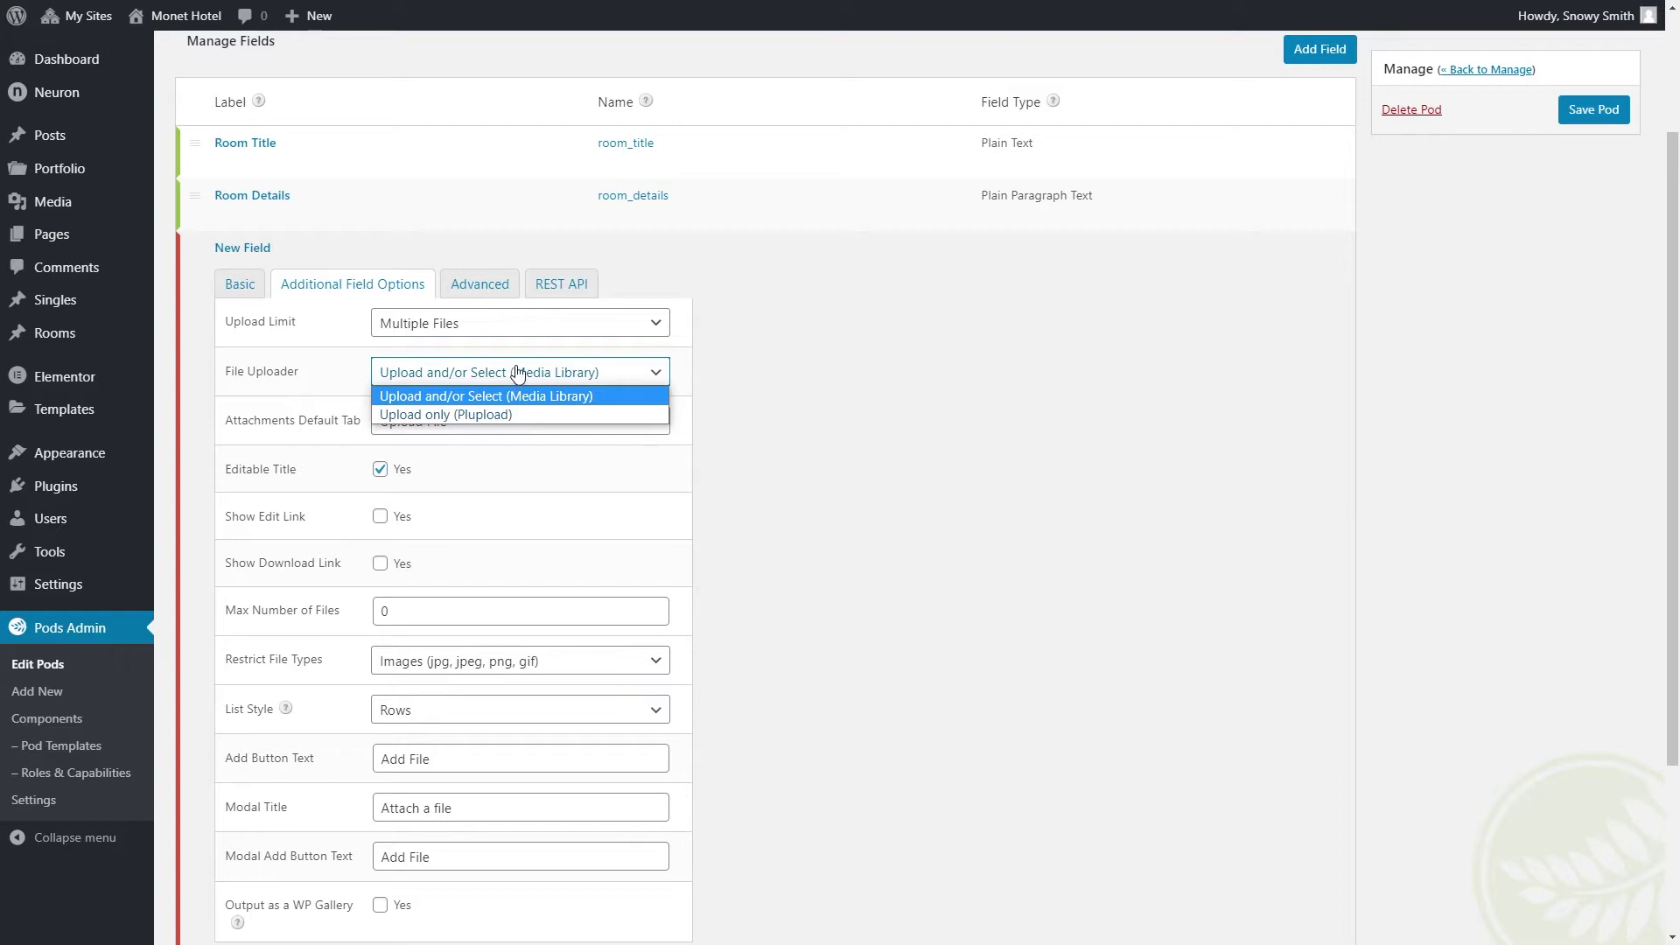
{"action": "left_click", "coordinate": [518, 374]}
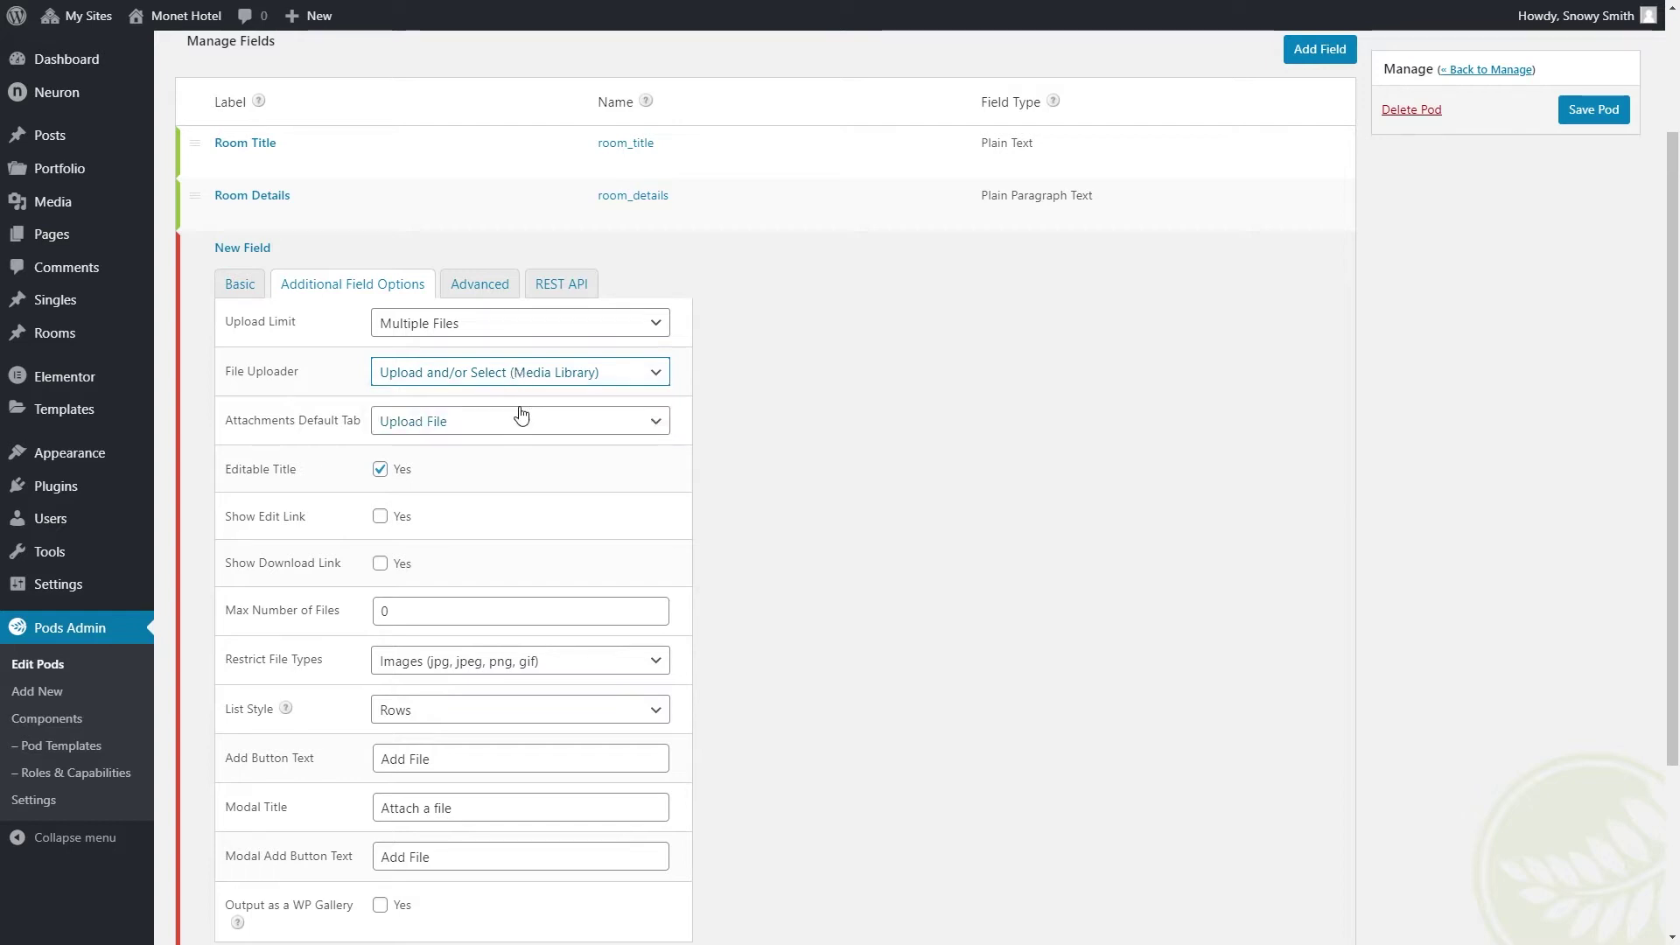
{"action": "left_click", "coordinate": [521, 415]}
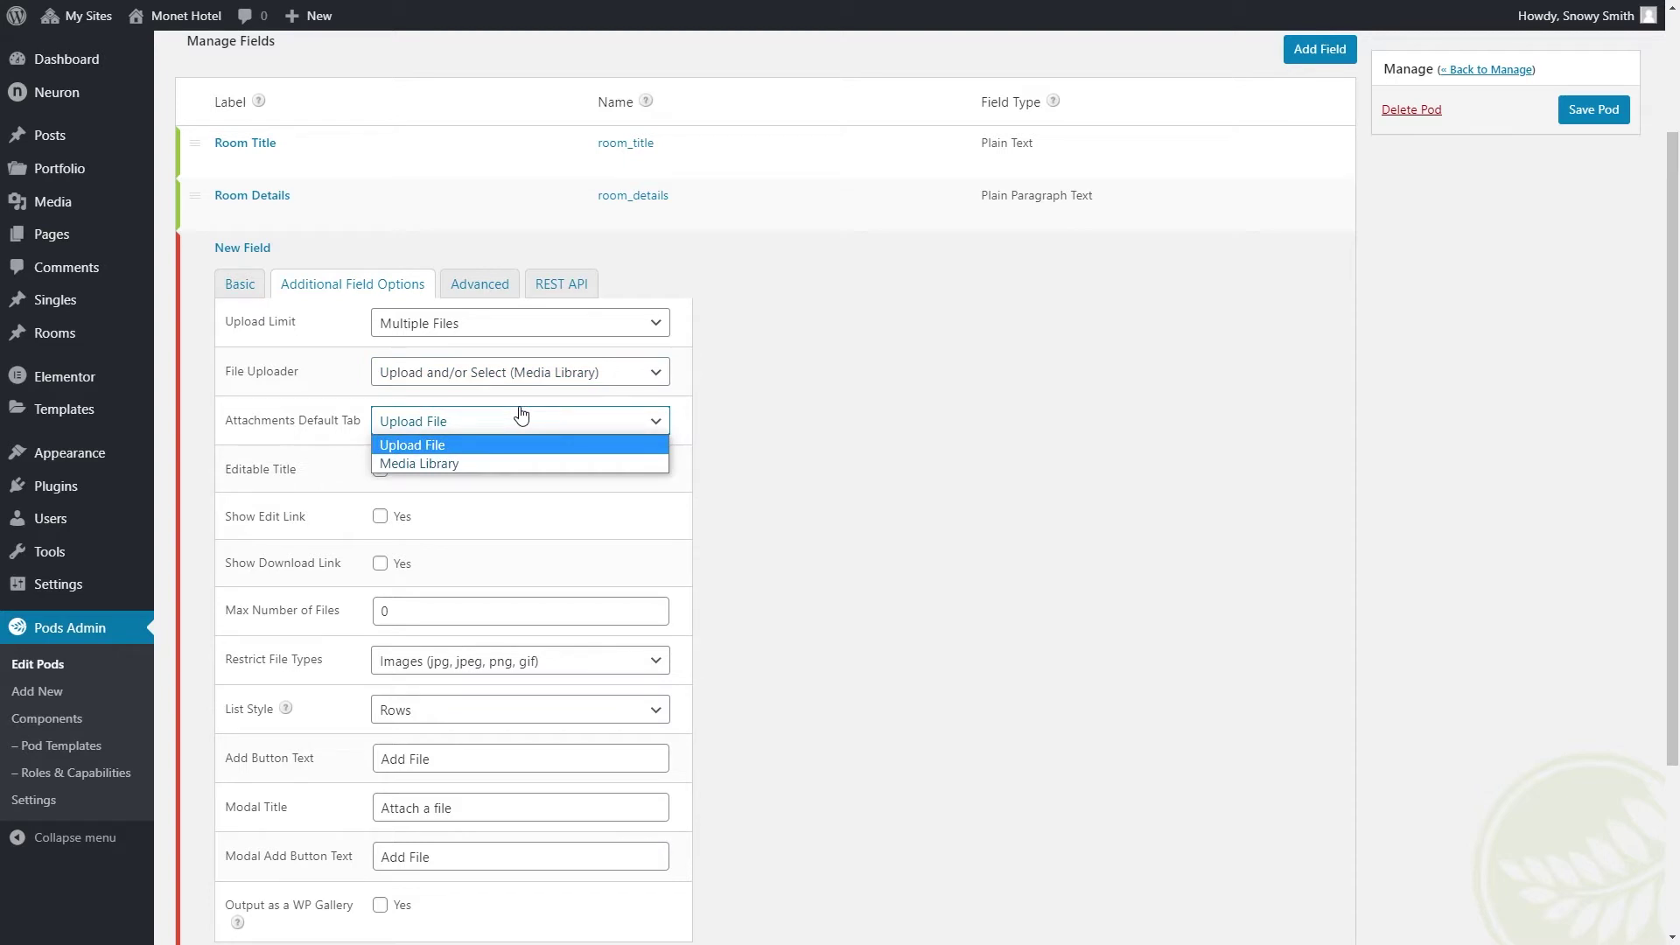
{"action": "left_click", "coordinate": [522, 414]}
{"action": "left_click", "coordinate": [380, 470]}
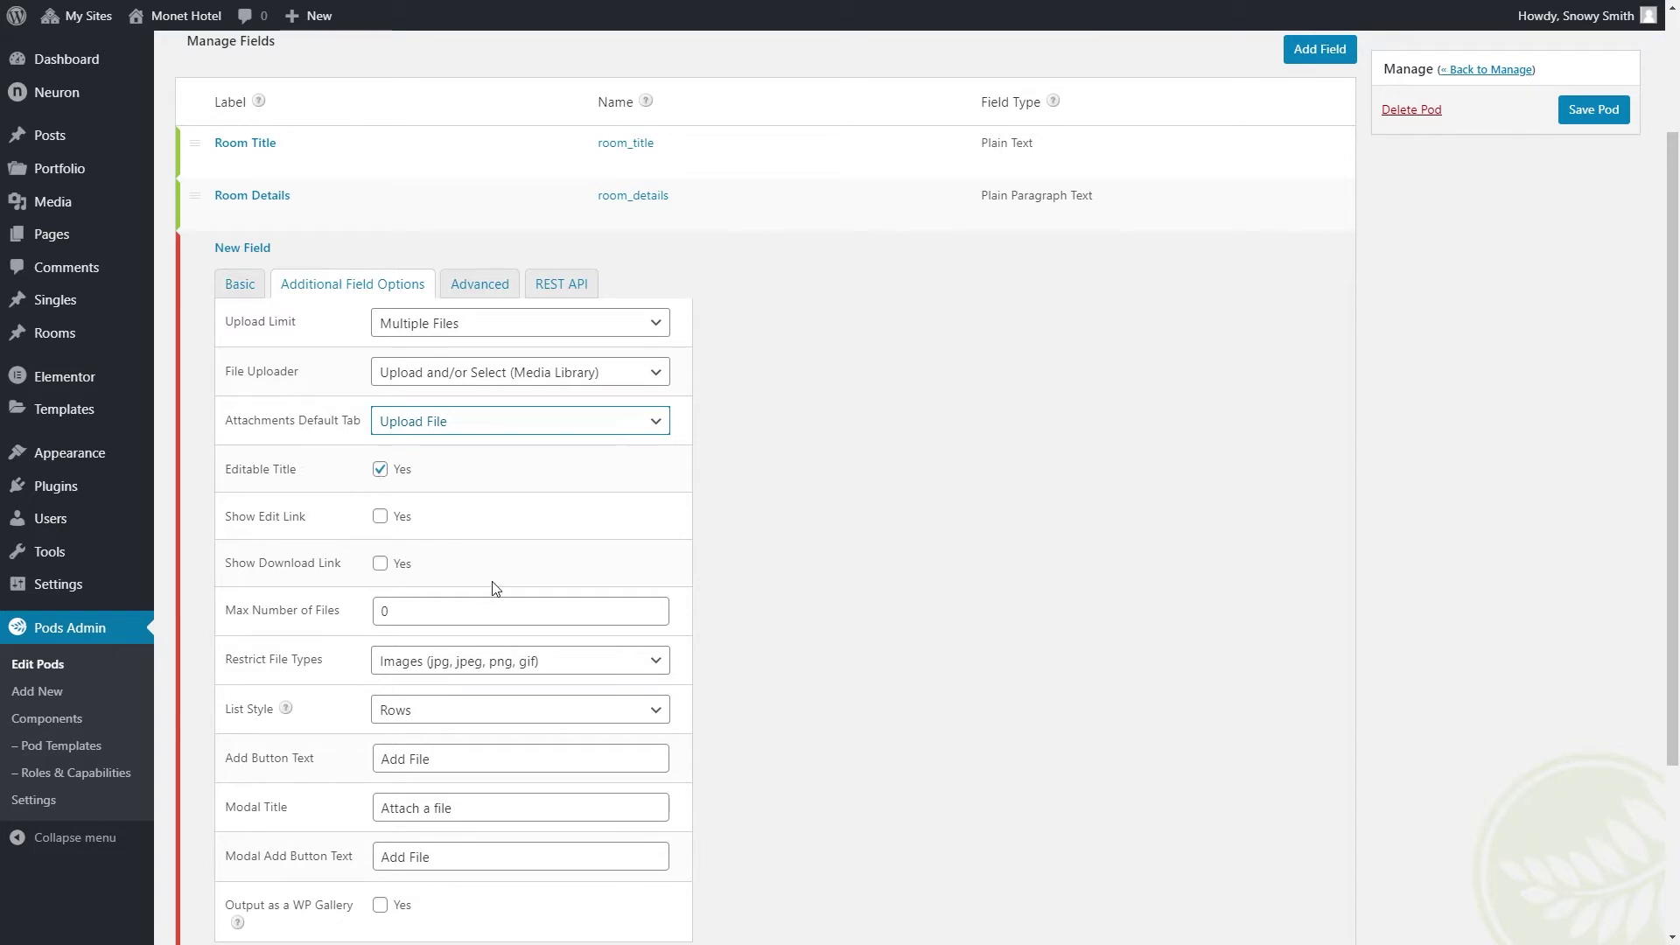
{"action": "left_click", "coordinate": [531, 665]}
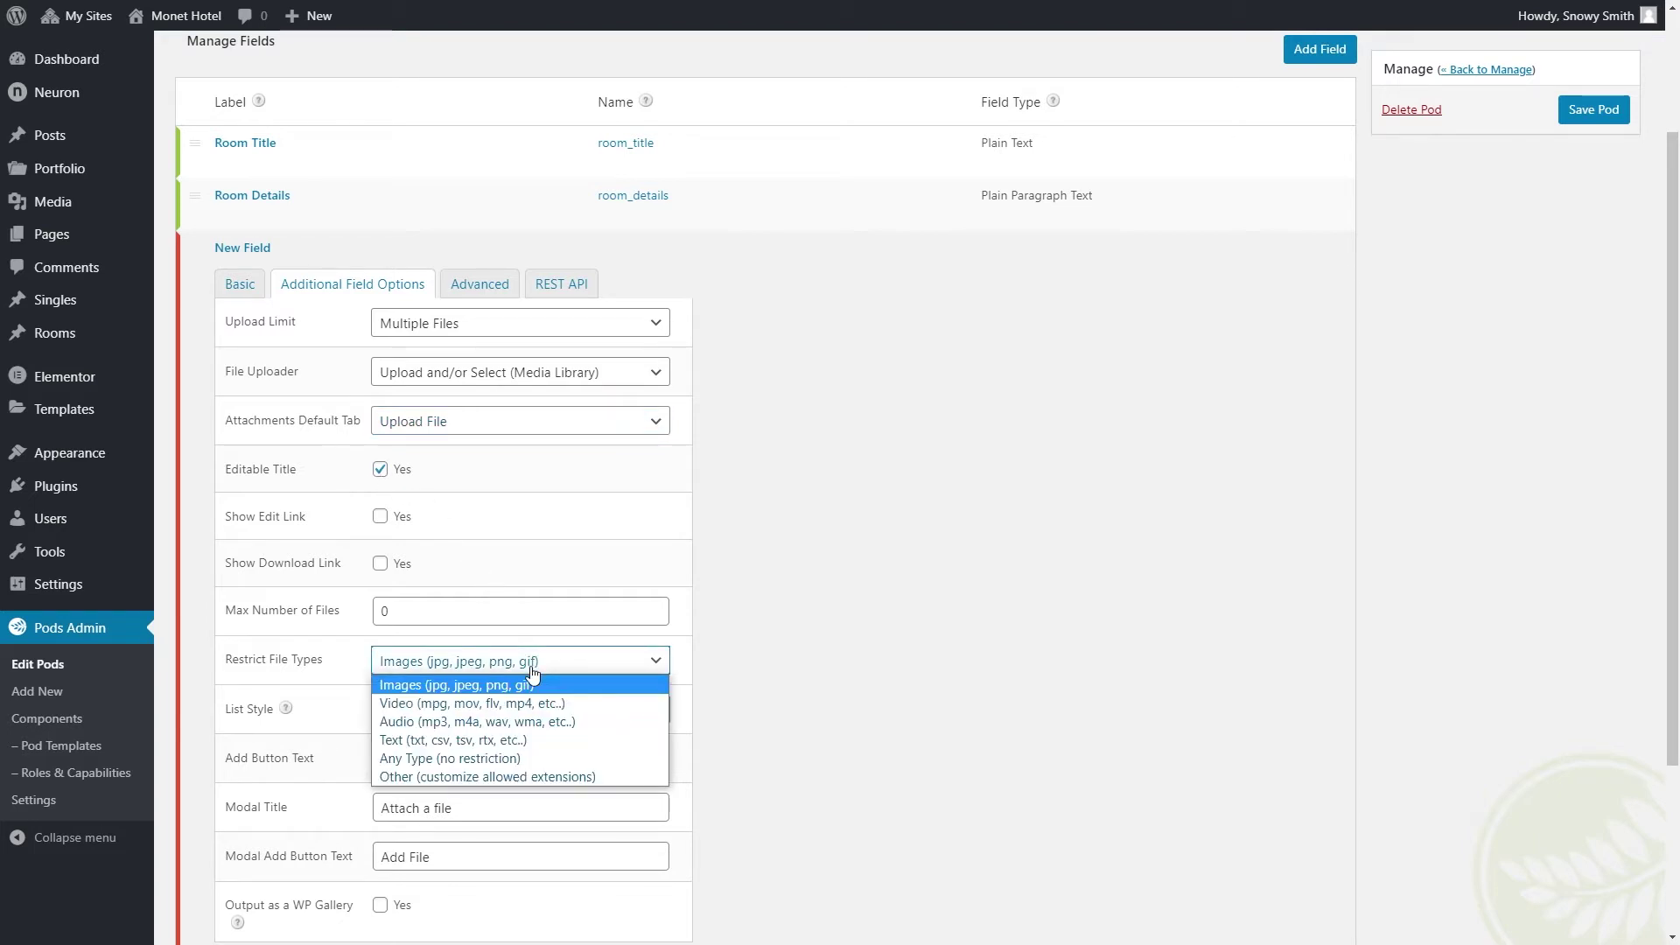
{"action": "left_click", "coordinate": [532, 672]}
{"action": "left_click", "coordinate": [539, 710]}
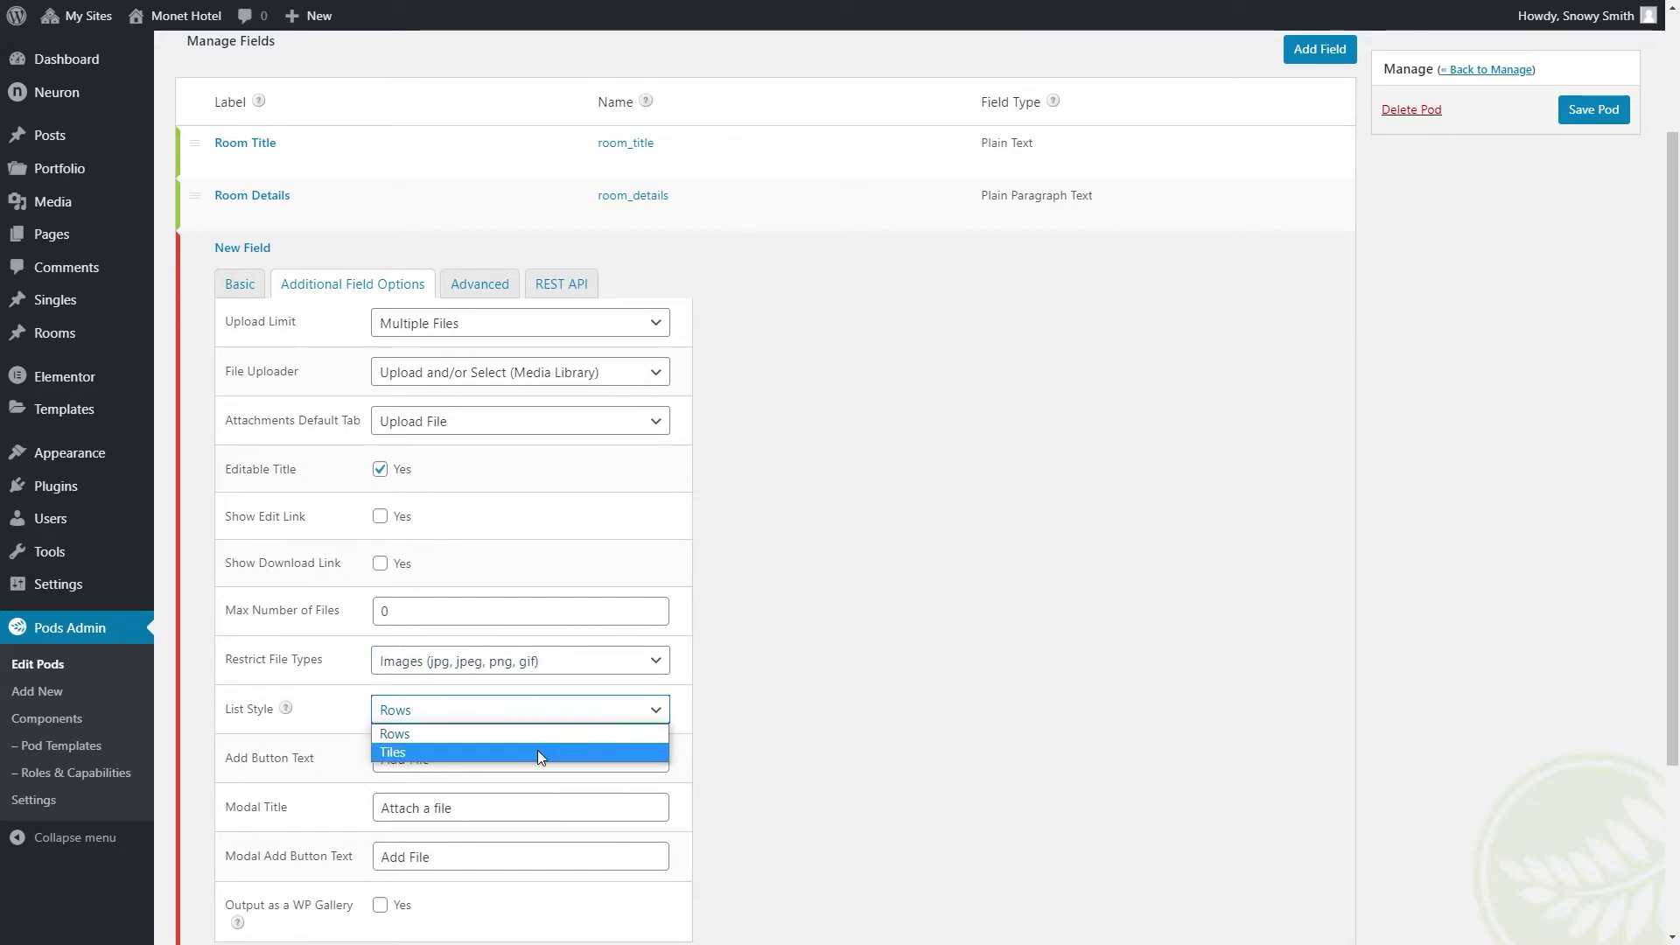
{"action": "left_click", "coordinate": [538, 734]}
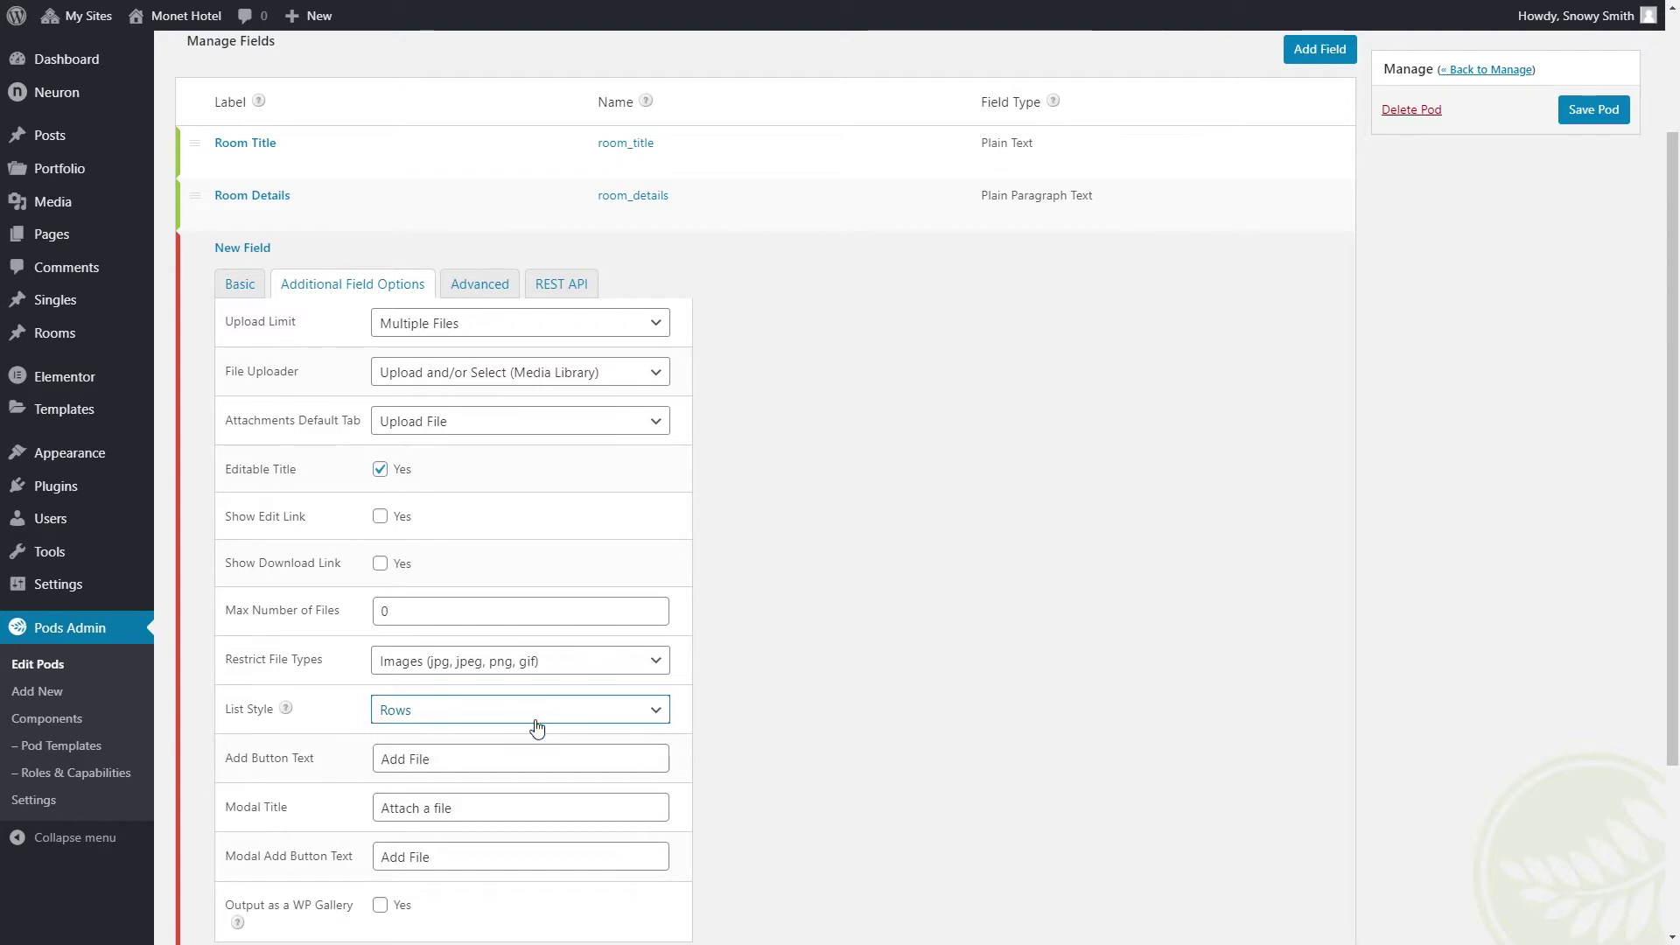
{"action": "scroll", "coordinate": [537, 728], "scroll_direction": "down", "scroll_amount": 1}
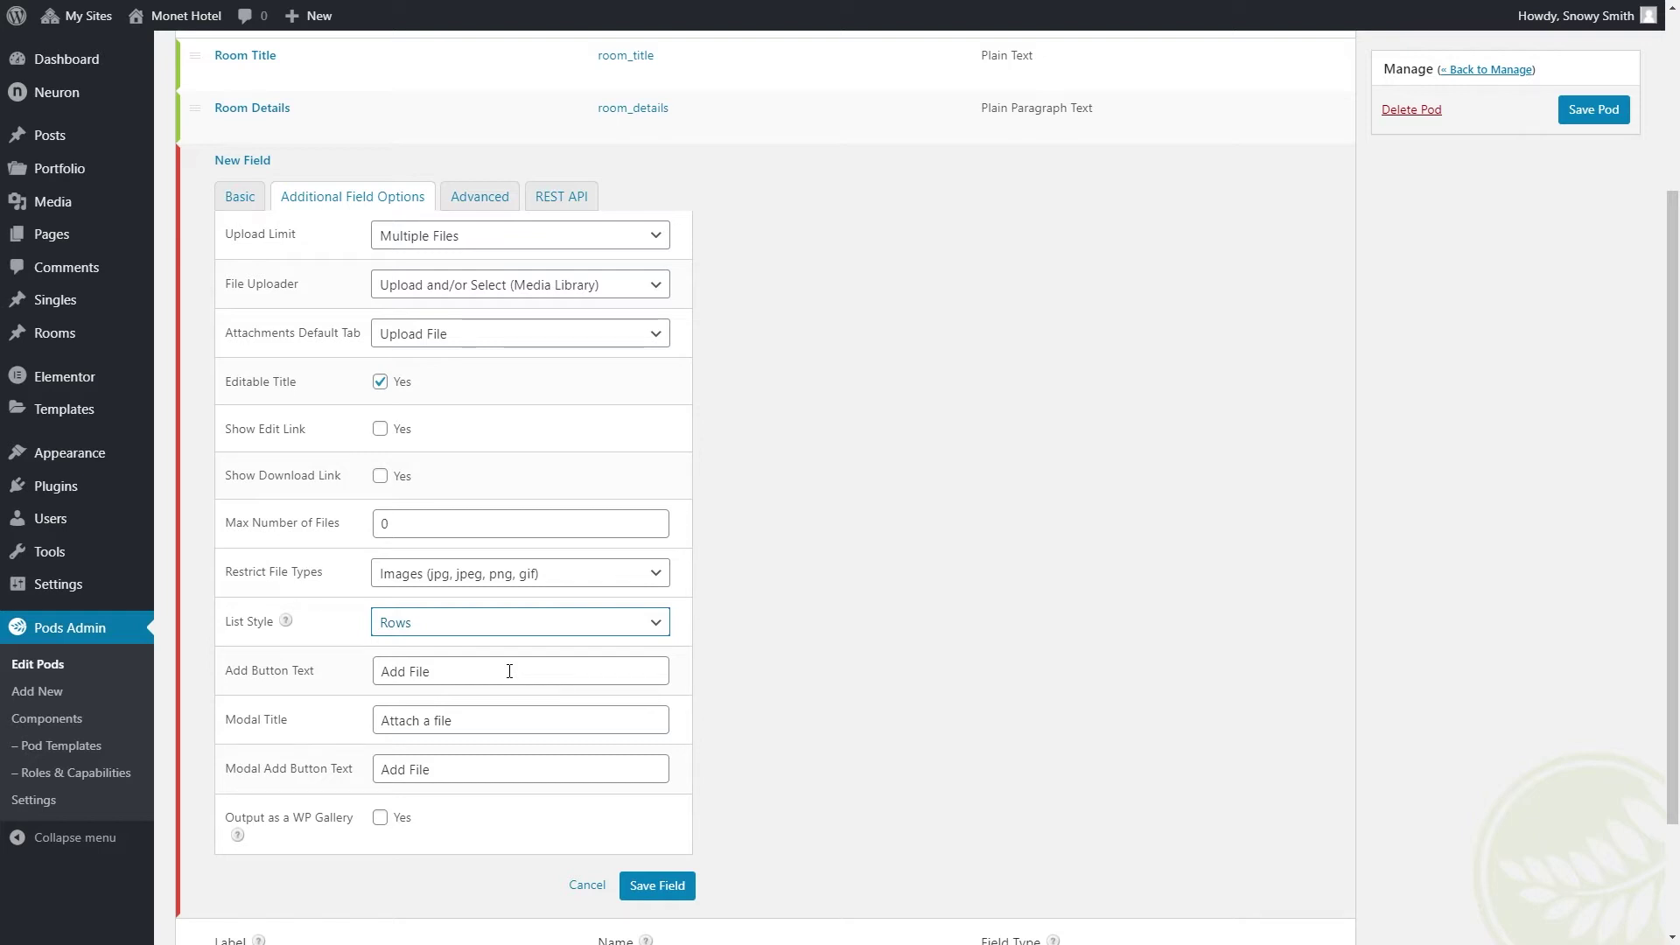
{"action": "left_click", "coordinate": [672, 886]}
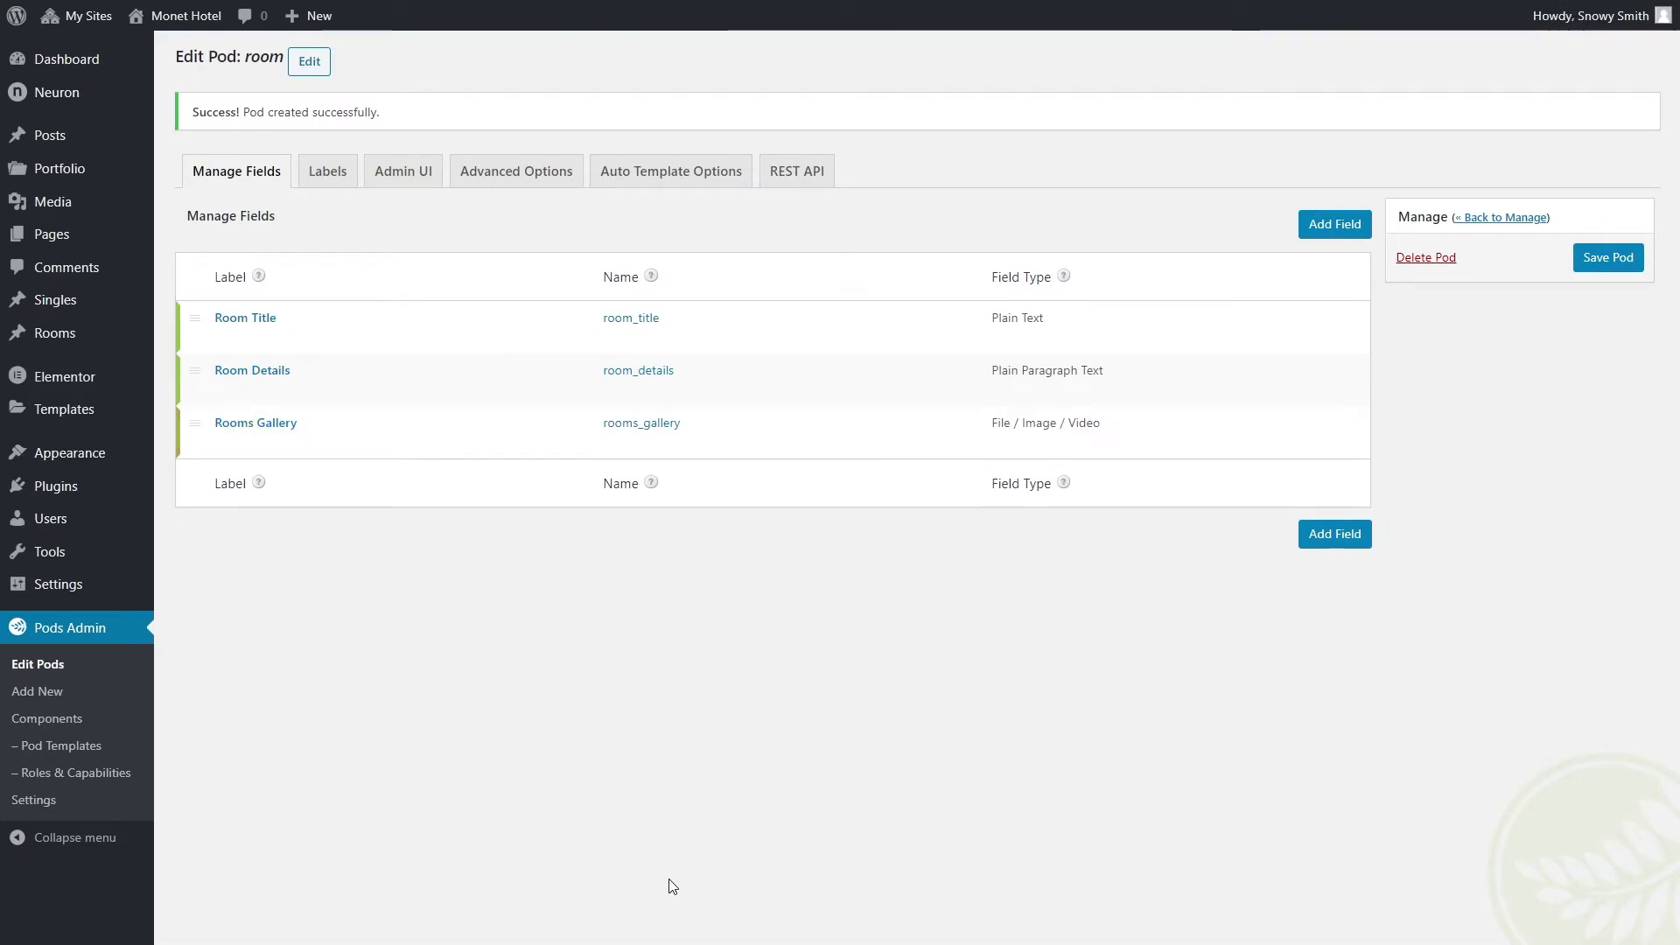
Add a Plain Text field labelled Rooms Headline, named rooms_headline, to the room pod and save the pod
{"action": "left_click", "coordinate": [1330, 536]}
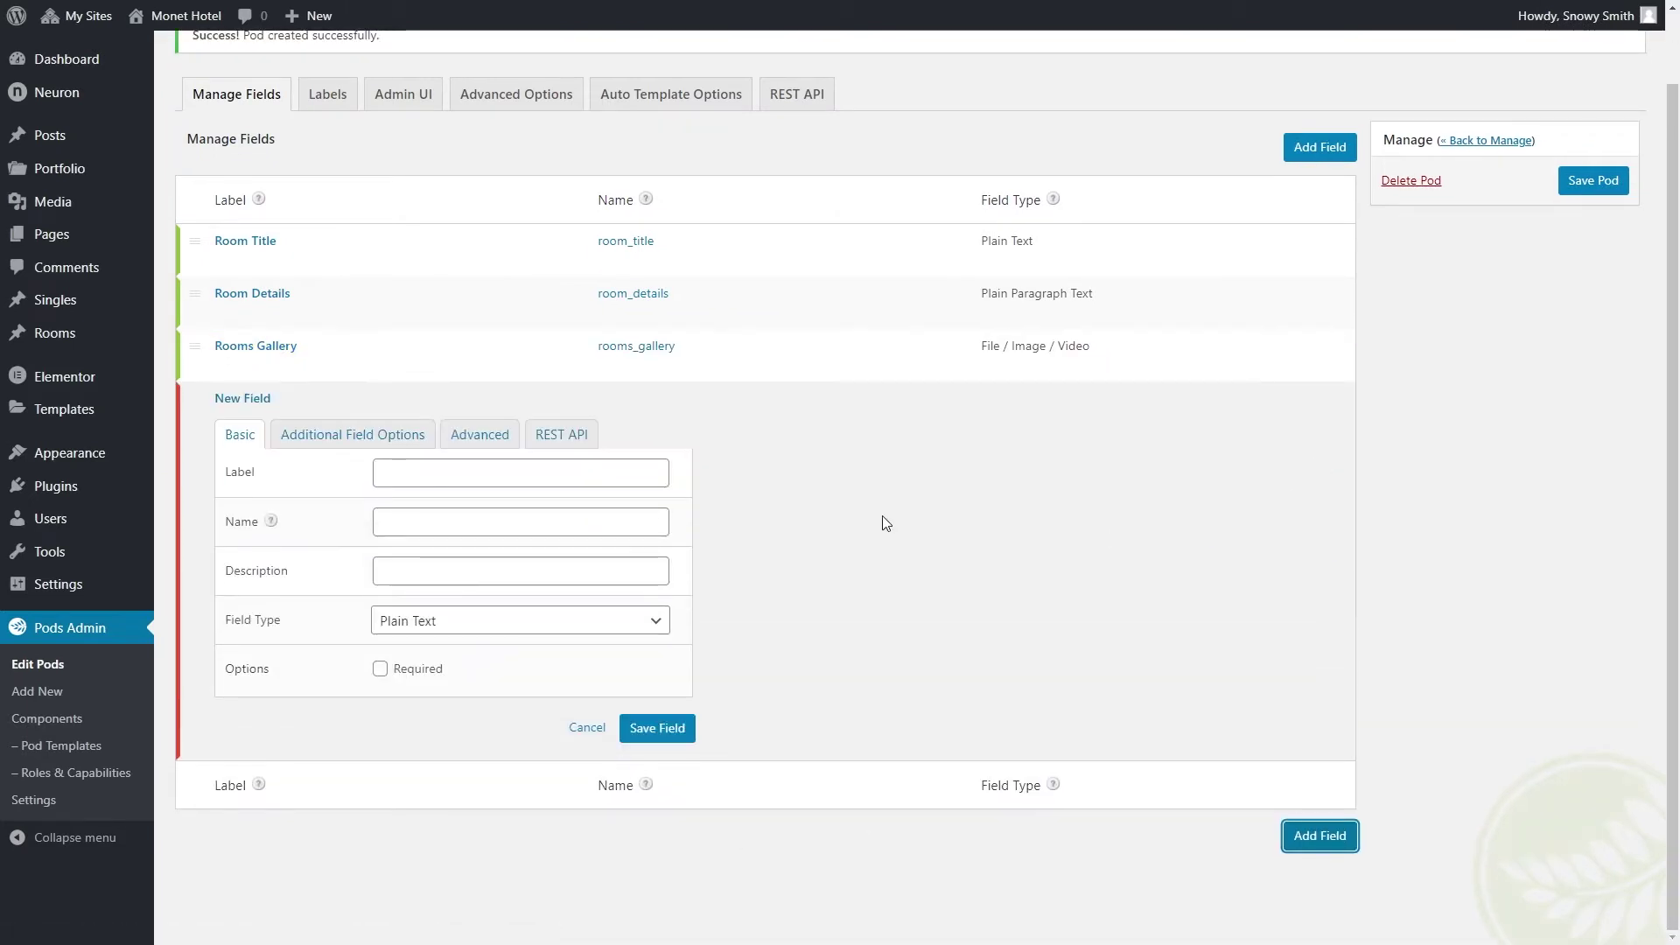
{"action": "left_click", "coordinate": [606, 474]}
{"action": "type", "text": "Rooms Headli"}
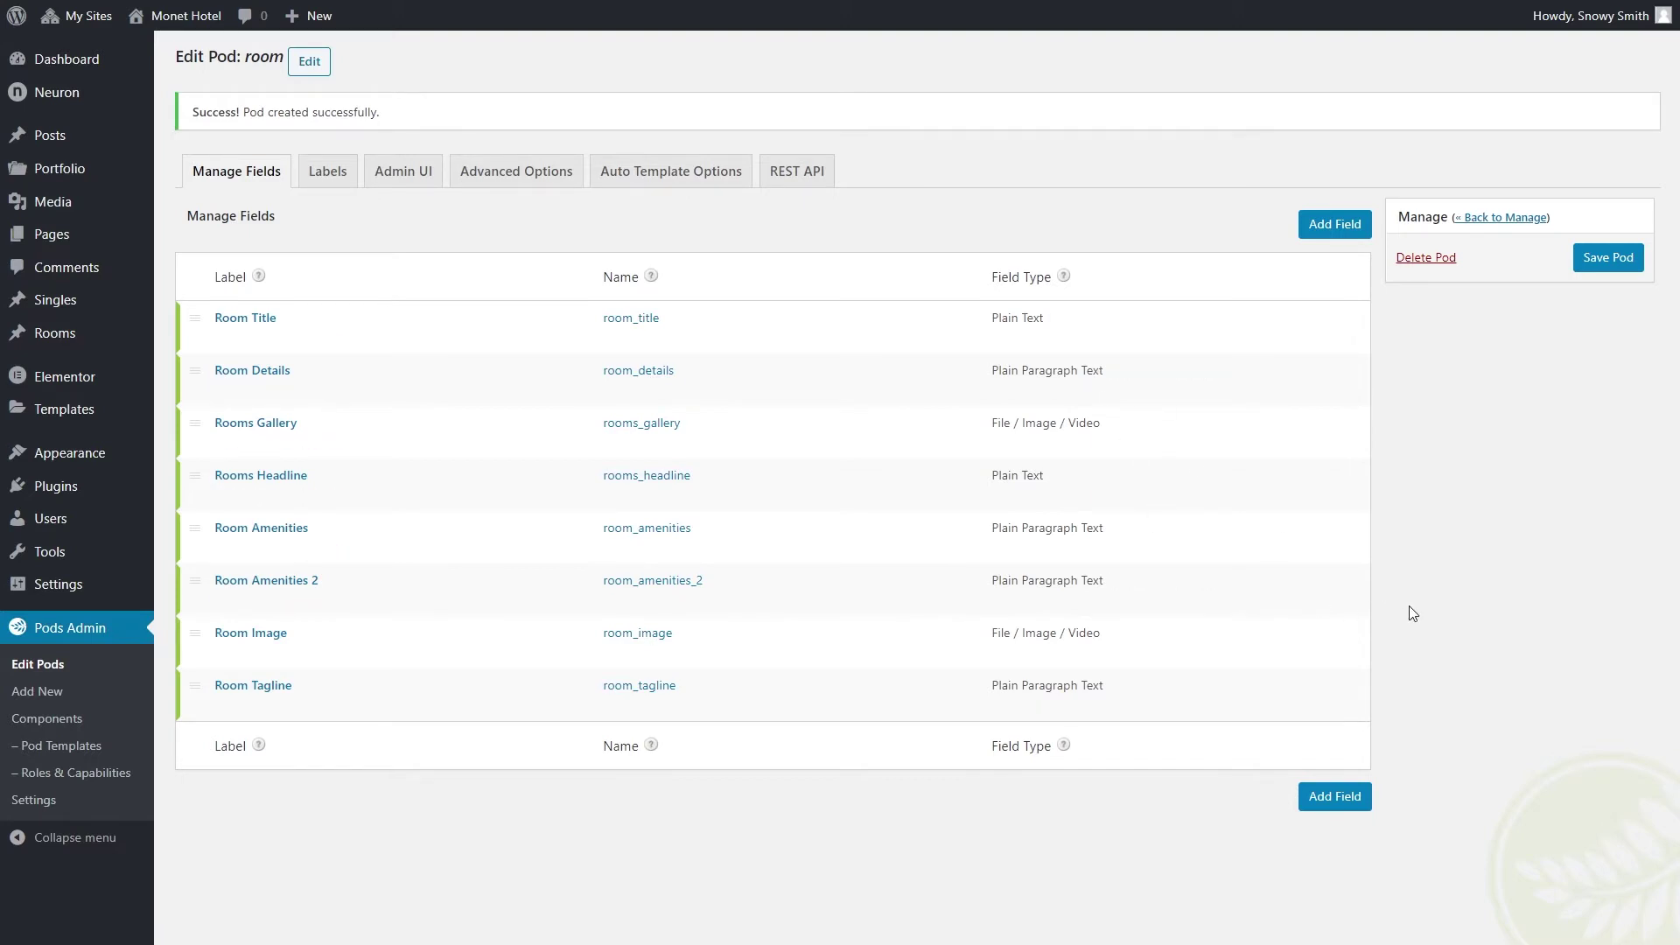
{"action": "left_click", "coordinate": [1598, 260]}
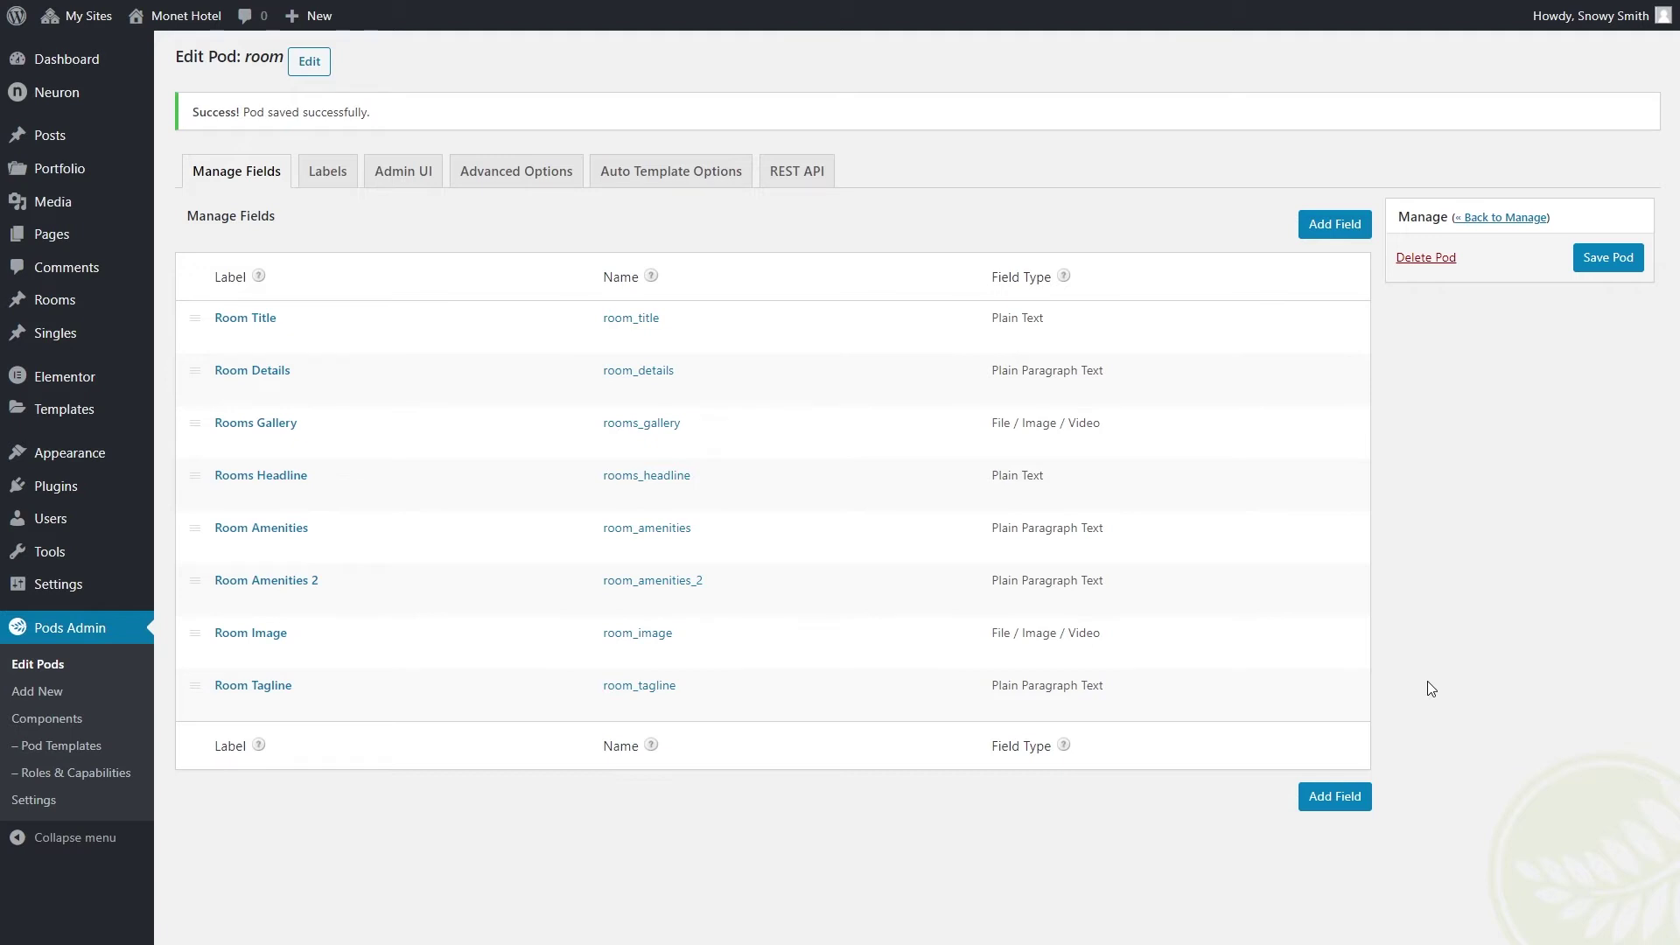
Enable Elementor for the Rooms post type in the Elementor general settings and save the changes
{"action": "left_click", "coordinate": [96, 379]}
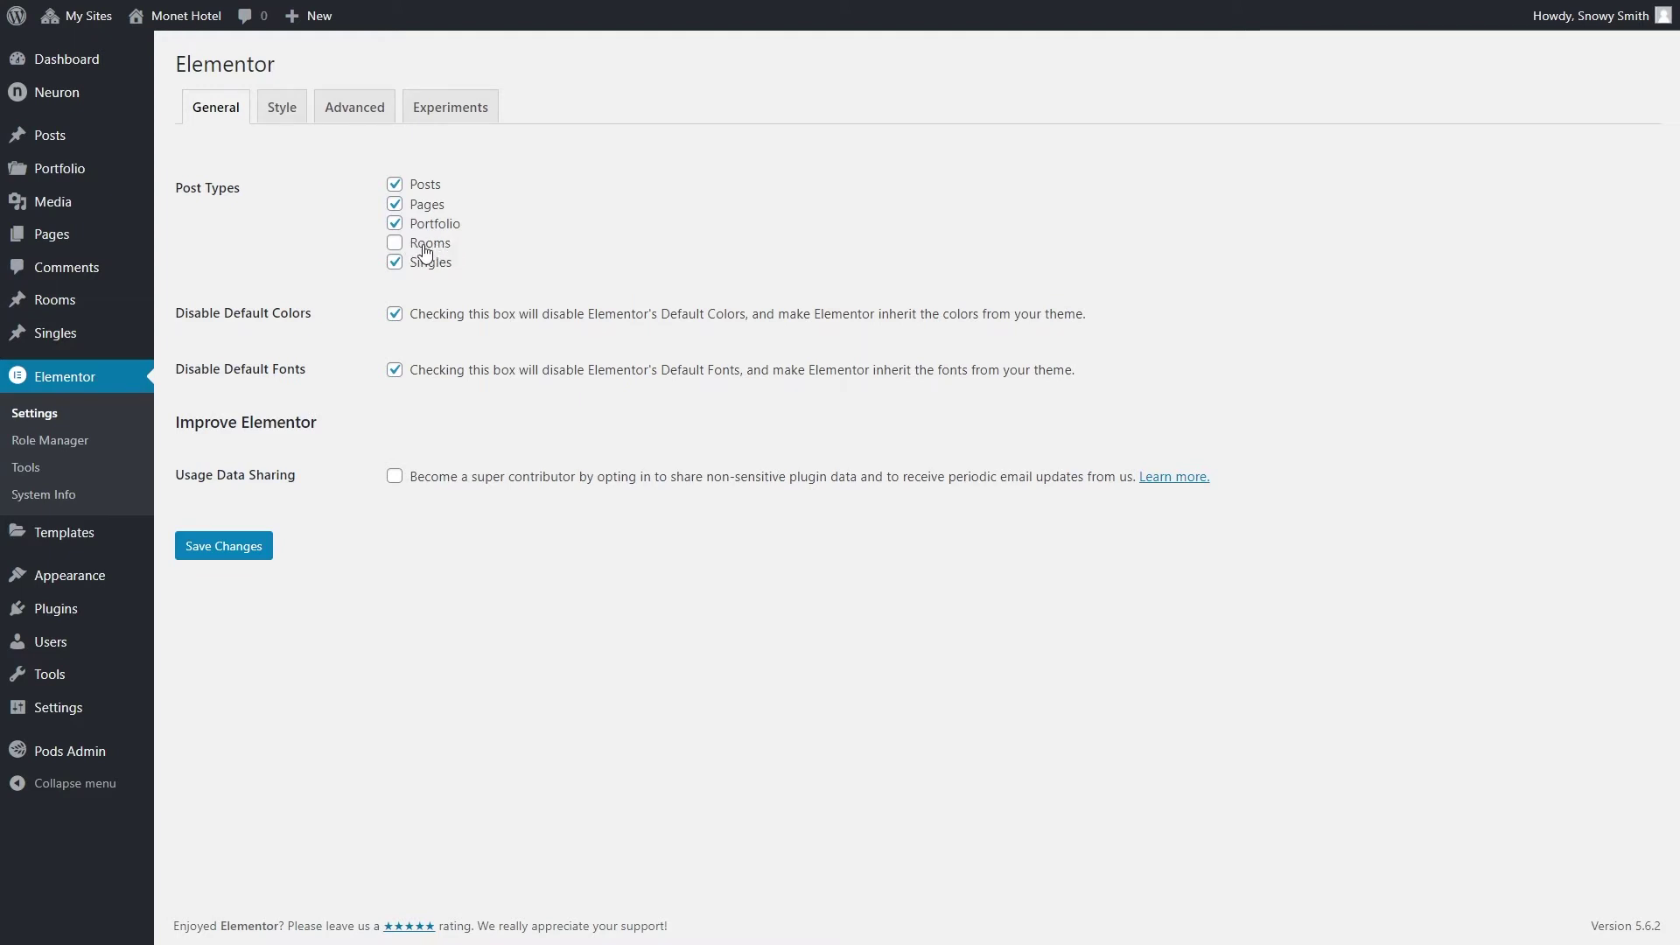
{"action": "left_click", "coordinate": [395, 246]}
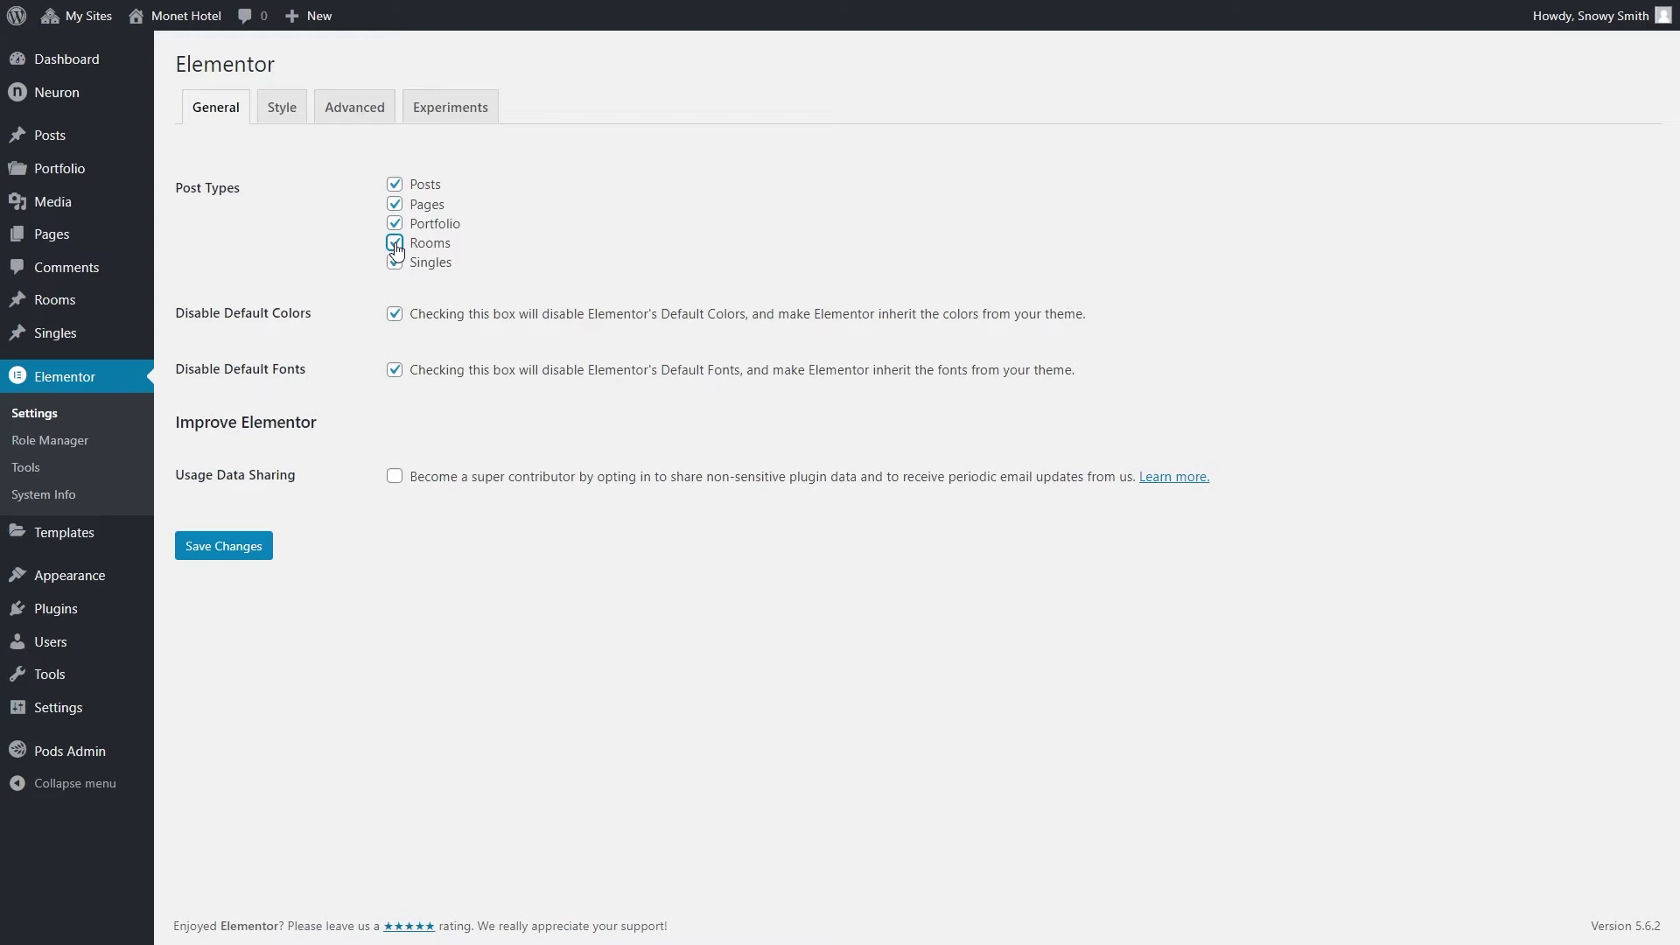
{"action": "left_click", "coordinate": [251, 546]}
Start a new room entry titled "President suite sea view"
{"action": "mouse_move", "coordinate": [130, 303]}
{"action": "left_click", "coordinate": [193, 331]}
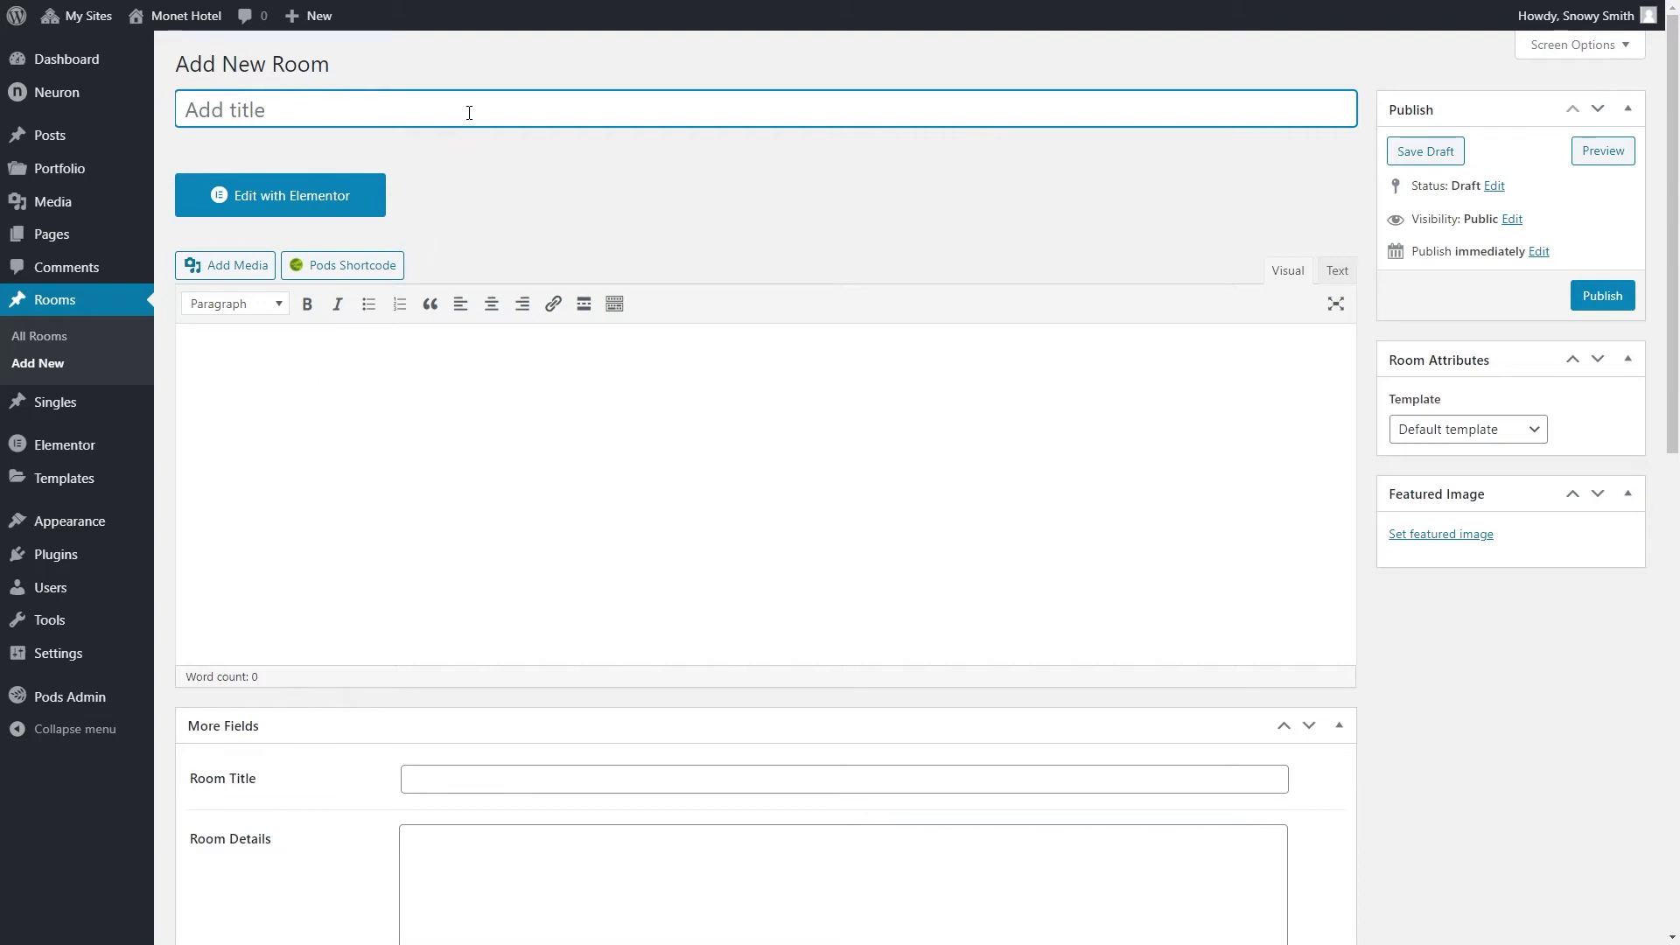
{"action": "key", "text": "Tab"}
{"action": "left_click", "coordinate": [759, 104]}
{"action": "type", "text": "President suite sea view"}
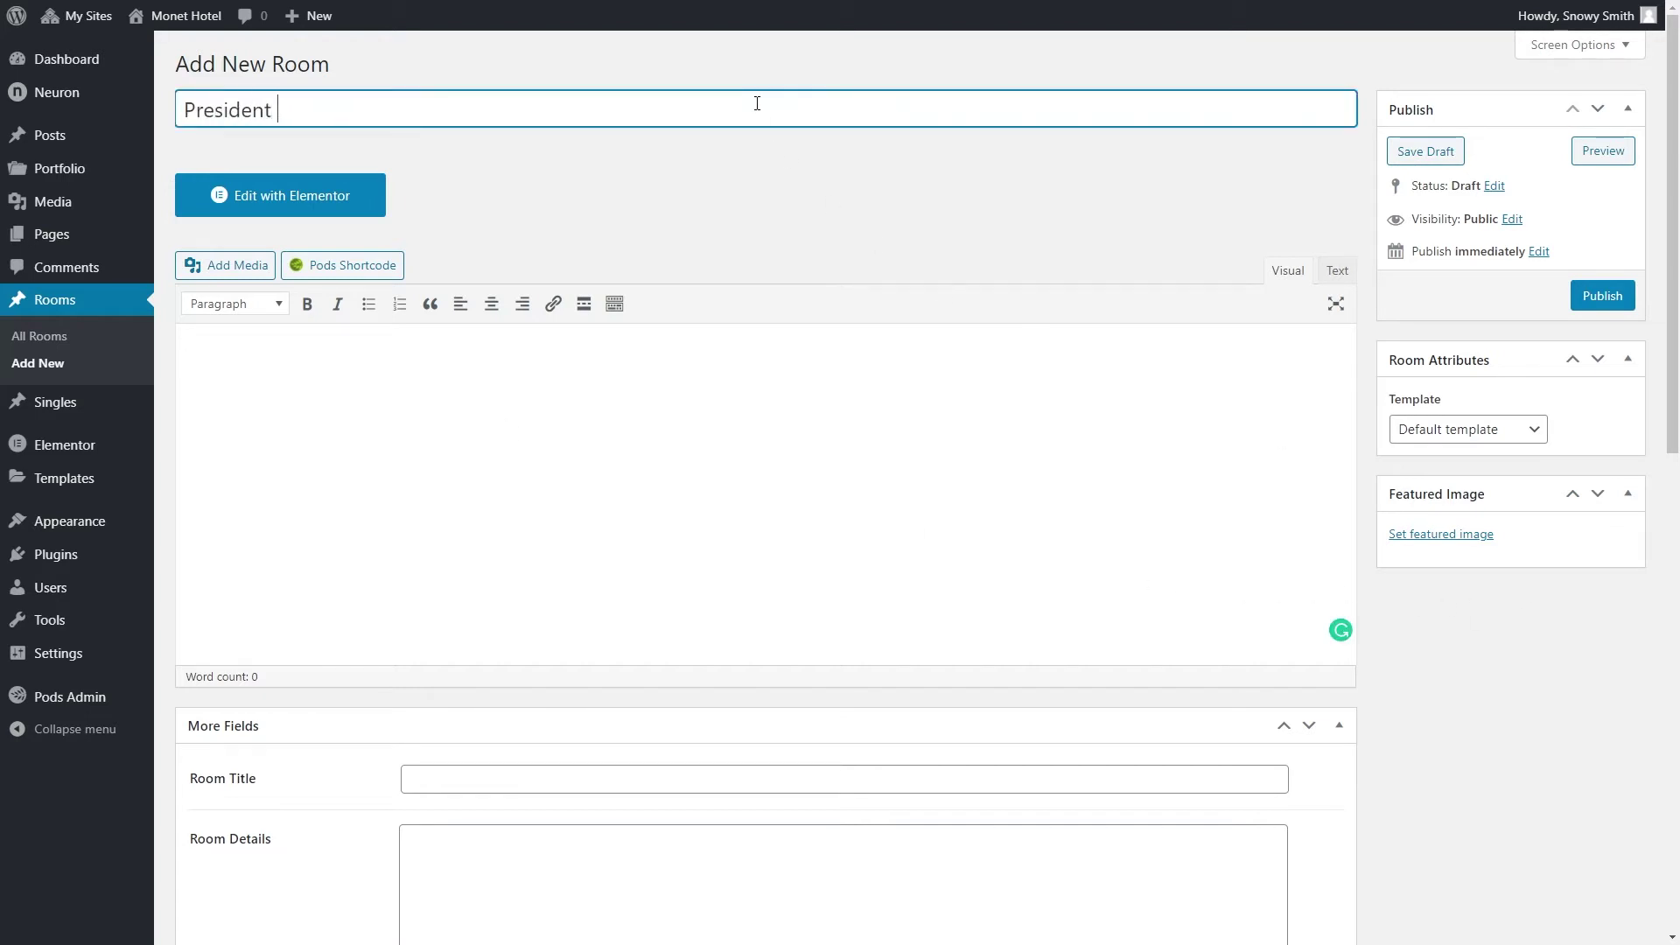
Set the bedroom picture sea-view-slide-1 from the media library as the room's featured image
{"action": "left_click", "coordinate": [1441, 533]}
{"action": "scroll", "coordinate": [1282, 525], "scroll_direction": "down", "scroll_amount": 6}
{"action": "left_click", "coordinate": [724, 630]}
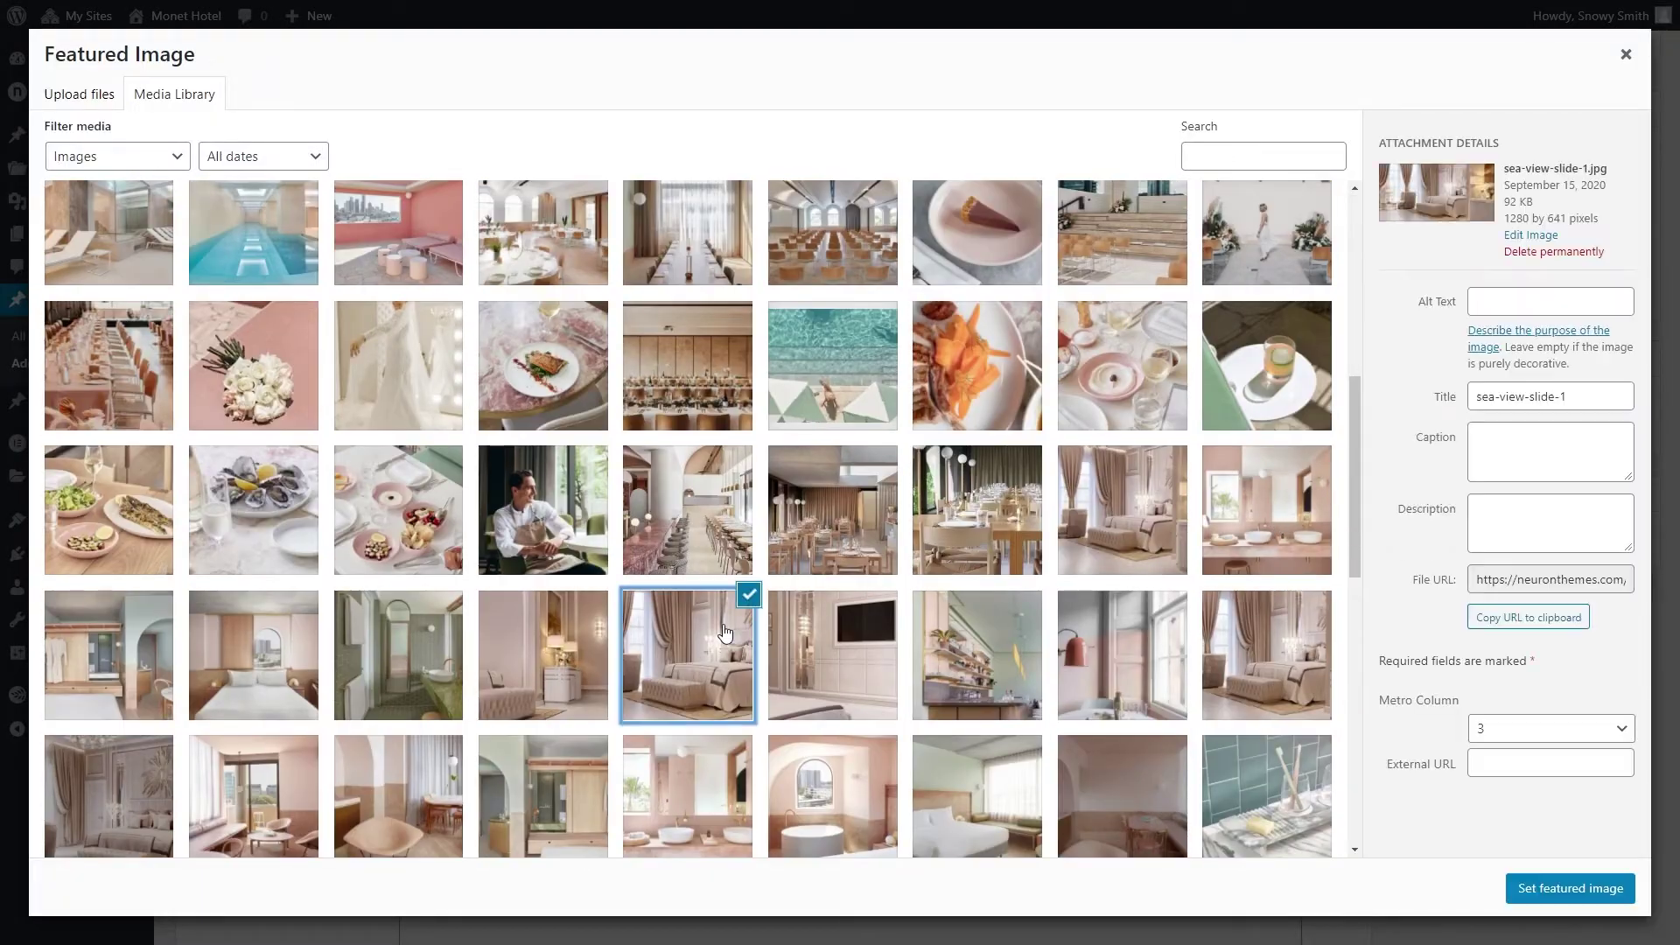
{"action": "left_click", "coordinate": [1546, 889]}
Fill in the Room Title as "President Room" and the Room Details with the Lorem ipsum placeholder paragraph
{"action": "scroll", "coordinate": [1100, 503], "scroll_direction": "down", "scroll_amount": 1}
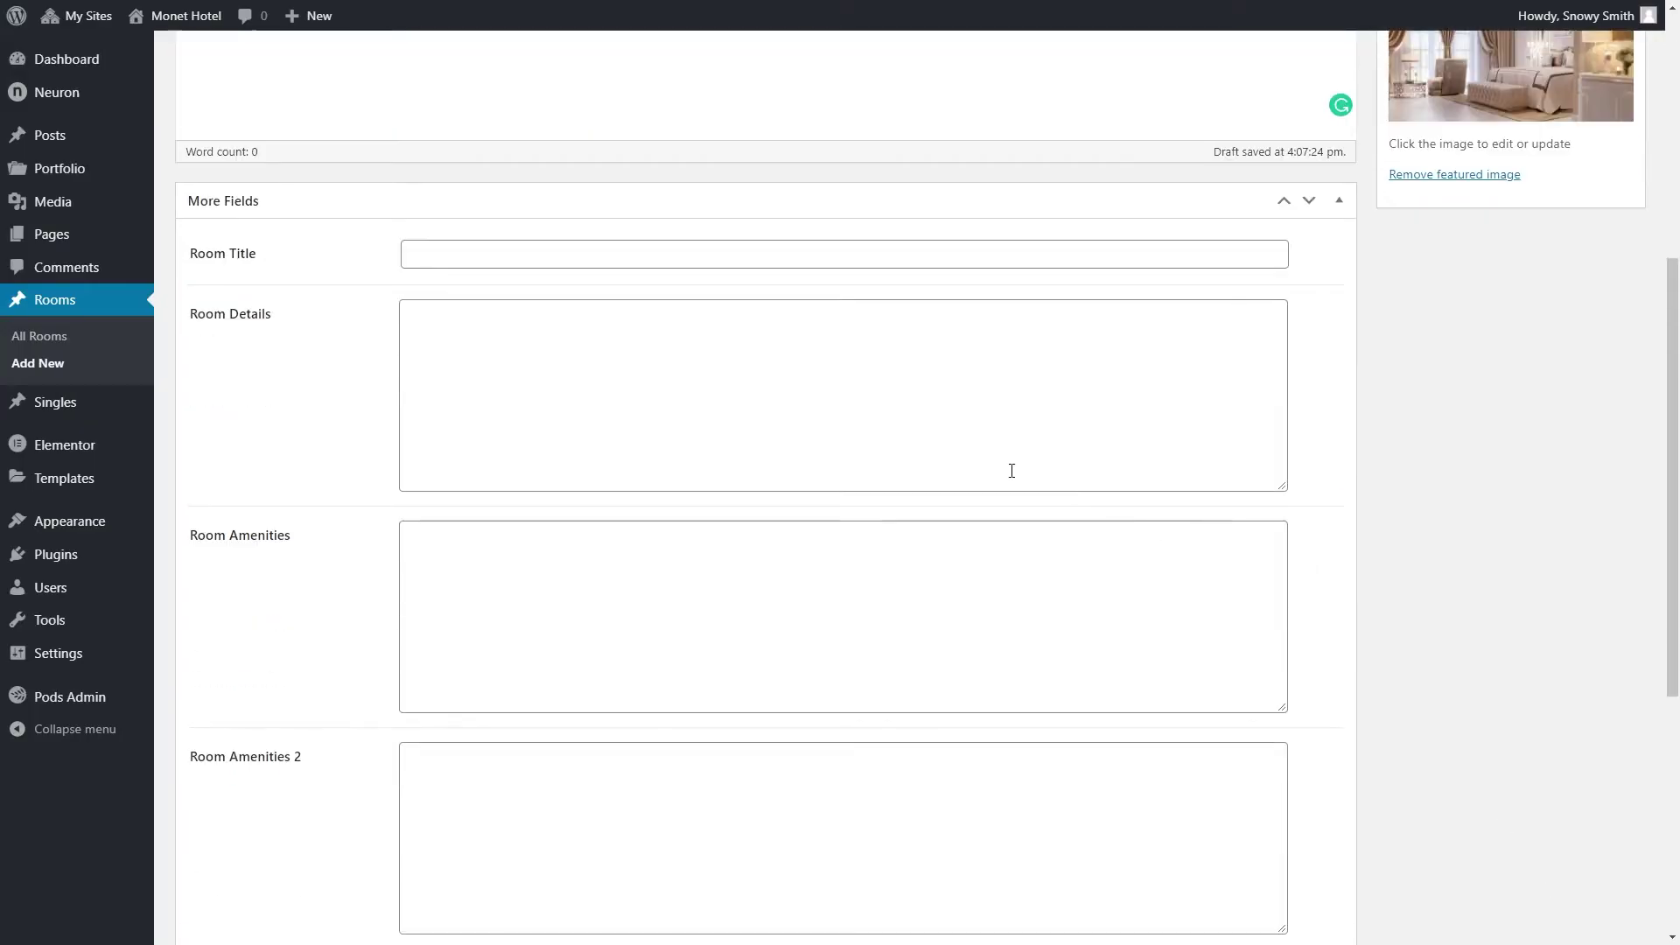
{"action": "left_click", "coordinate": [837, 255]}
{"action": "type", "text": "President Room"}
{"action": "left_click", "coordinate": [837, 345]}
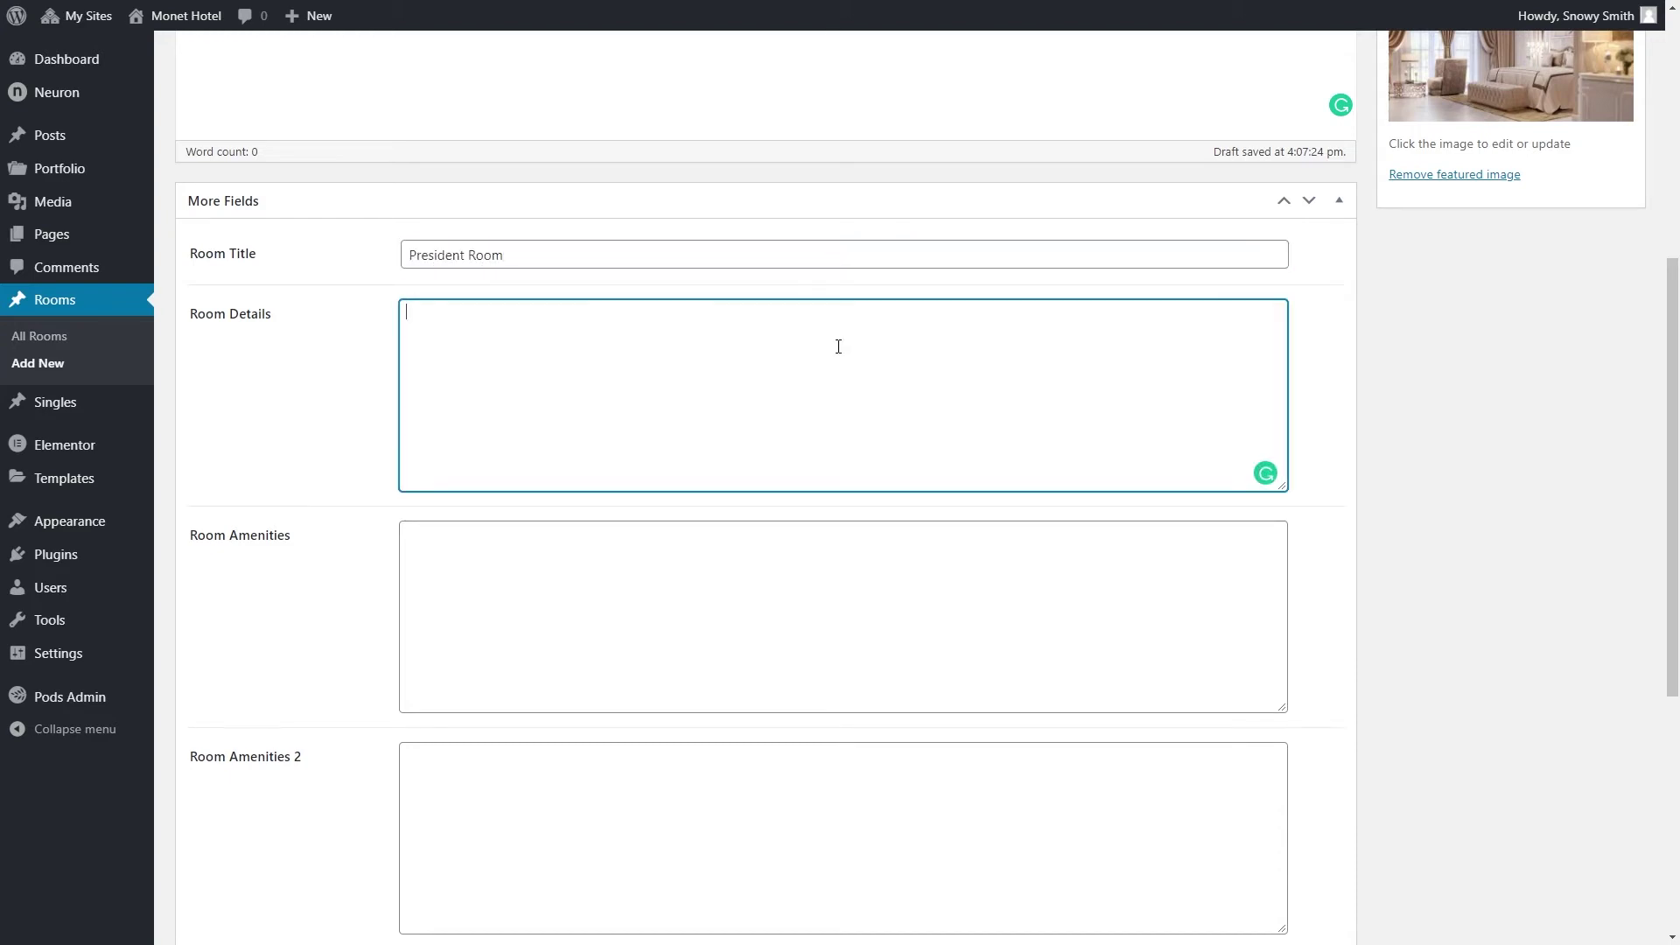
{"action": "type", "text": "Lorem ipsum dolor sit amet, consectetur adipiscing elit. Suscipit diam diam integer eget nunc. Eget ipsum, ut at sed malesuada ut nunc tincidunt senectus. In pellentesque condimentum rhoncus odio orci. Proin interdum posuere nibh lacus."}
Fill Room Amenities with 30-50 aqm (inc. terrace), Shower and tub, Unlimited access to the spa, High-velocity wifi; Room Amenities 2 with Double beds, Pillow menu, Terrace, Coffee-point
{"action": "left_click", "coordinate": [749, 535]}
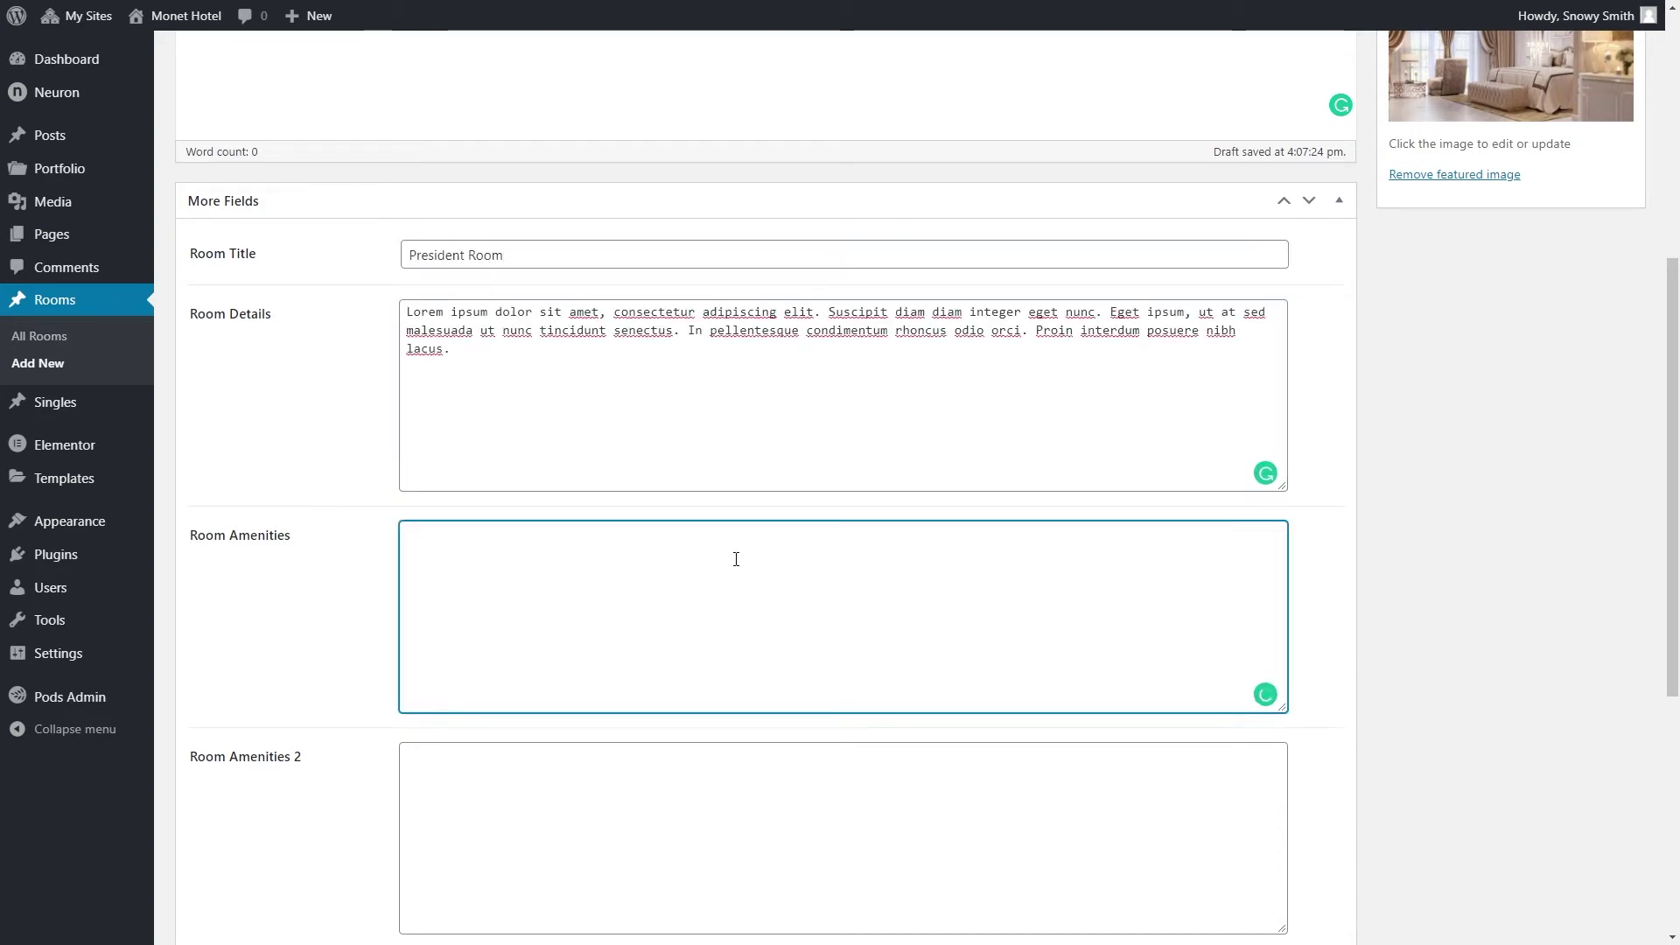
{"action": "type", "text": "30-50 aqm (inc. terrace)  Shower and tub  Unlimited access to the spa  High-velocity wifi"}
{"action": "scroll", "coordinate": [906, 646], "scroll_direction": "down", "scroll_amount": 2}
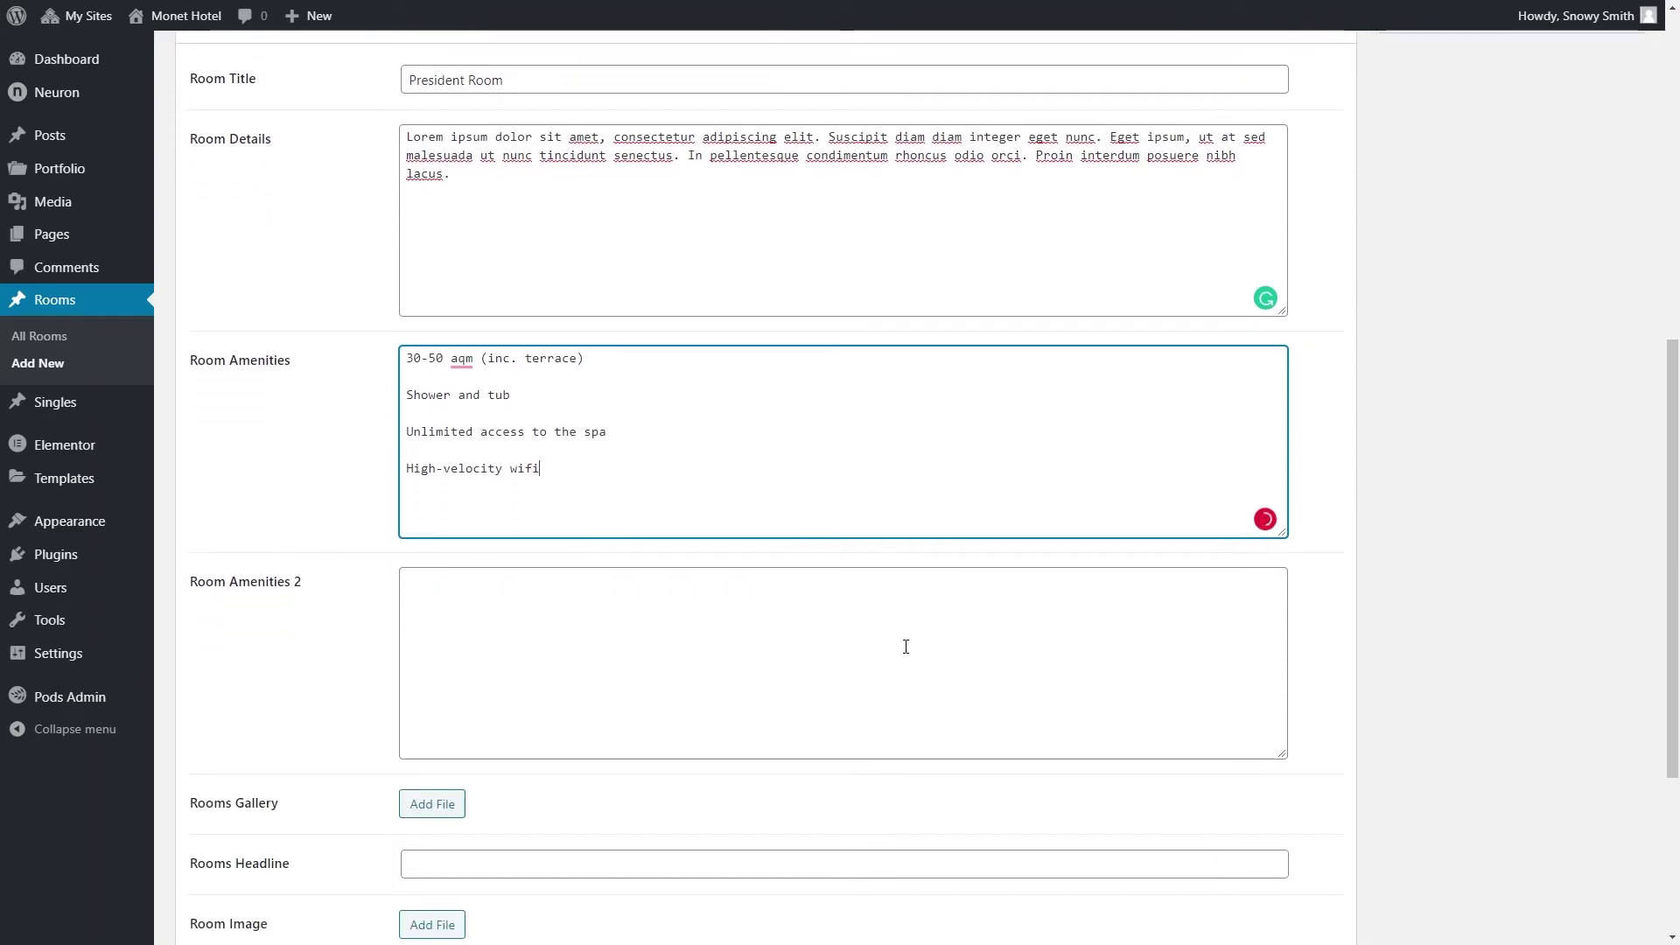
{"action": "left_click", "coordinate": [906, 647]}
{"action": "type", "text": "Double beds  Pillow menu  Terrace  Coffee-point"}
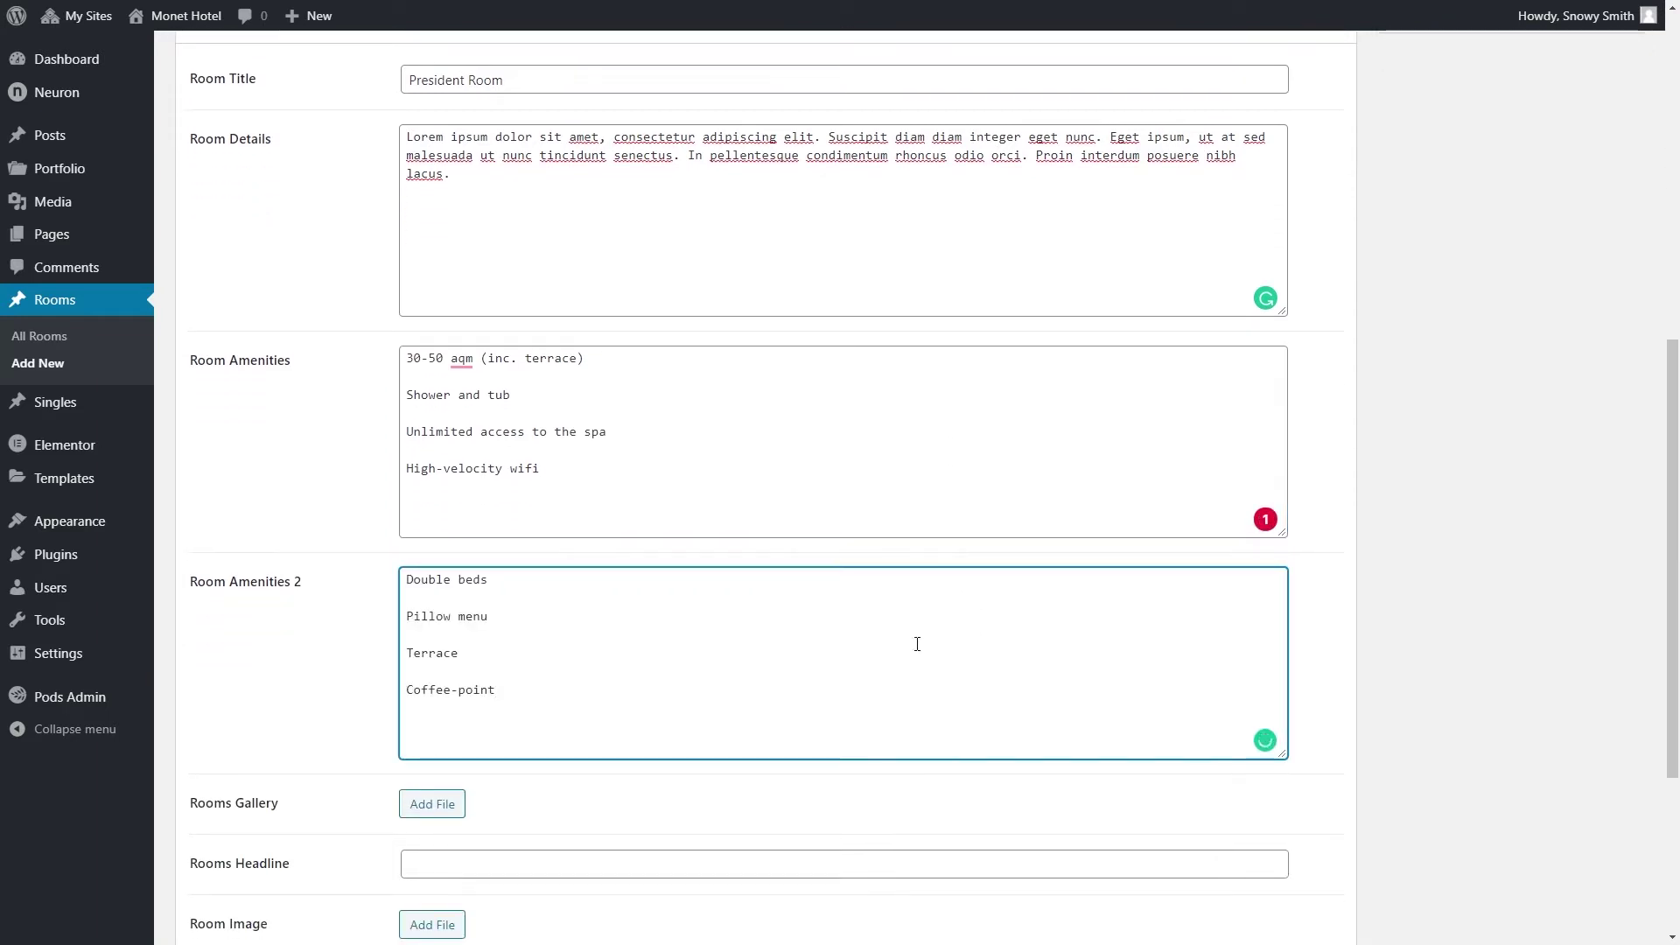
Add the images Slide 1, Slide 2 and Slide 3 from the media library to the Rooms Gallery field
{"action": "scroll", "coordinate": [1448, 668], "scroll_direction": "down", "scroll_amount": 3}
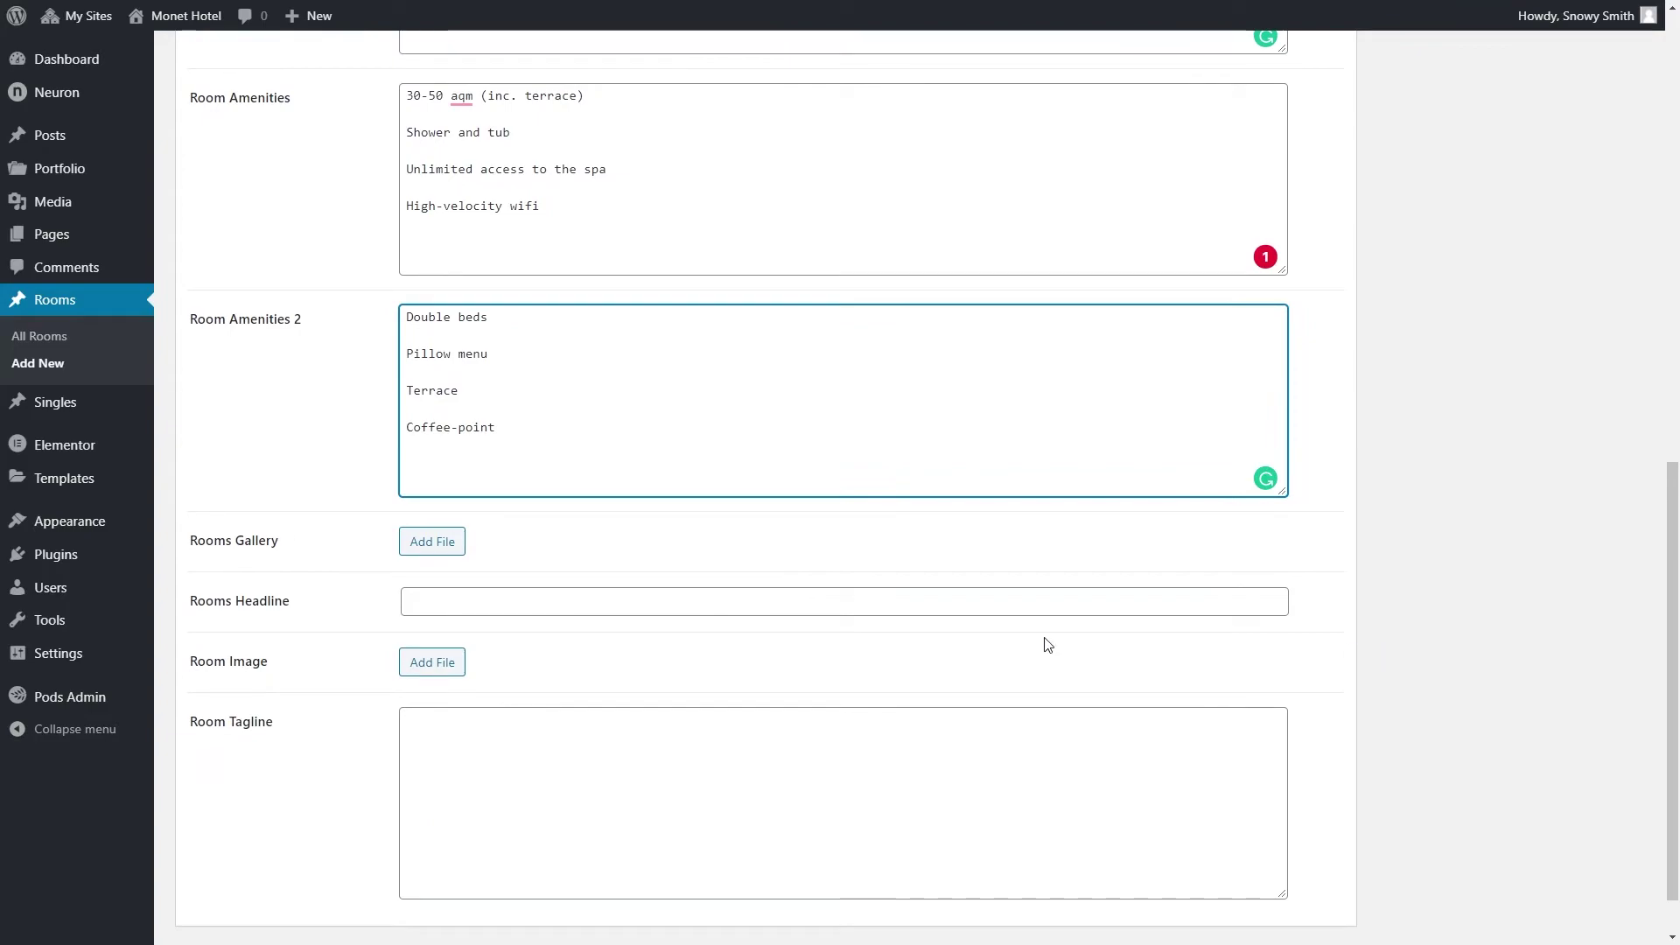
{"action": "left_click", "coordinate": [431, 543]}
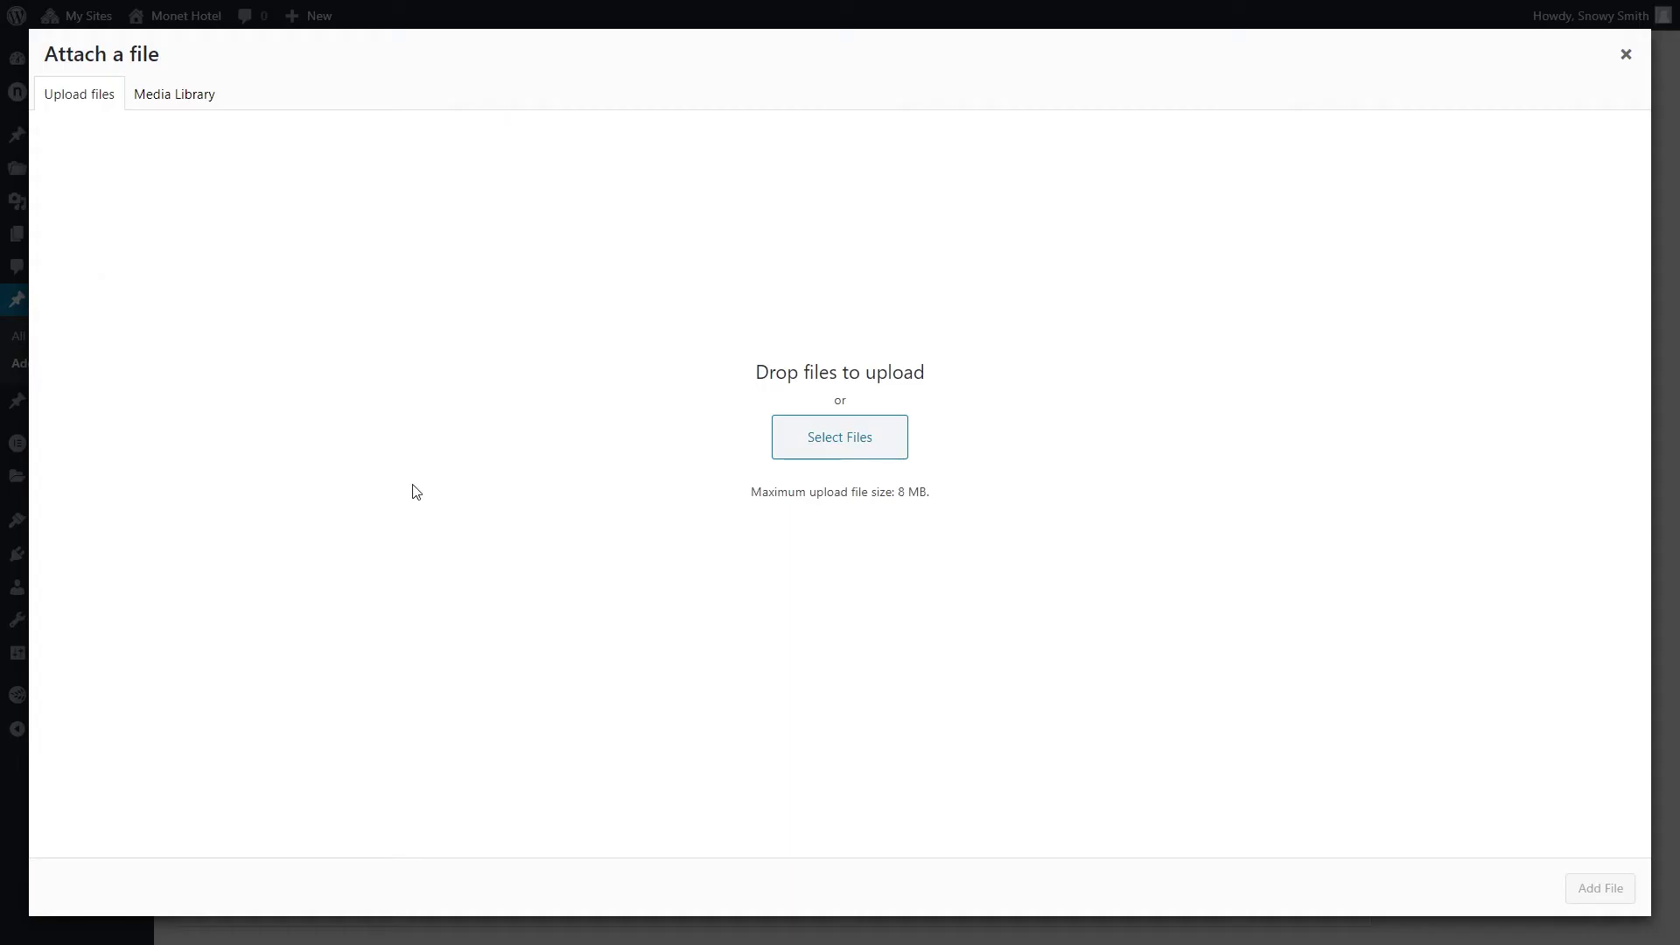
{"action": "left_click", "coordinate": [194, 99]}
{"action": "left_click", "coordinate": [1601, 889]}
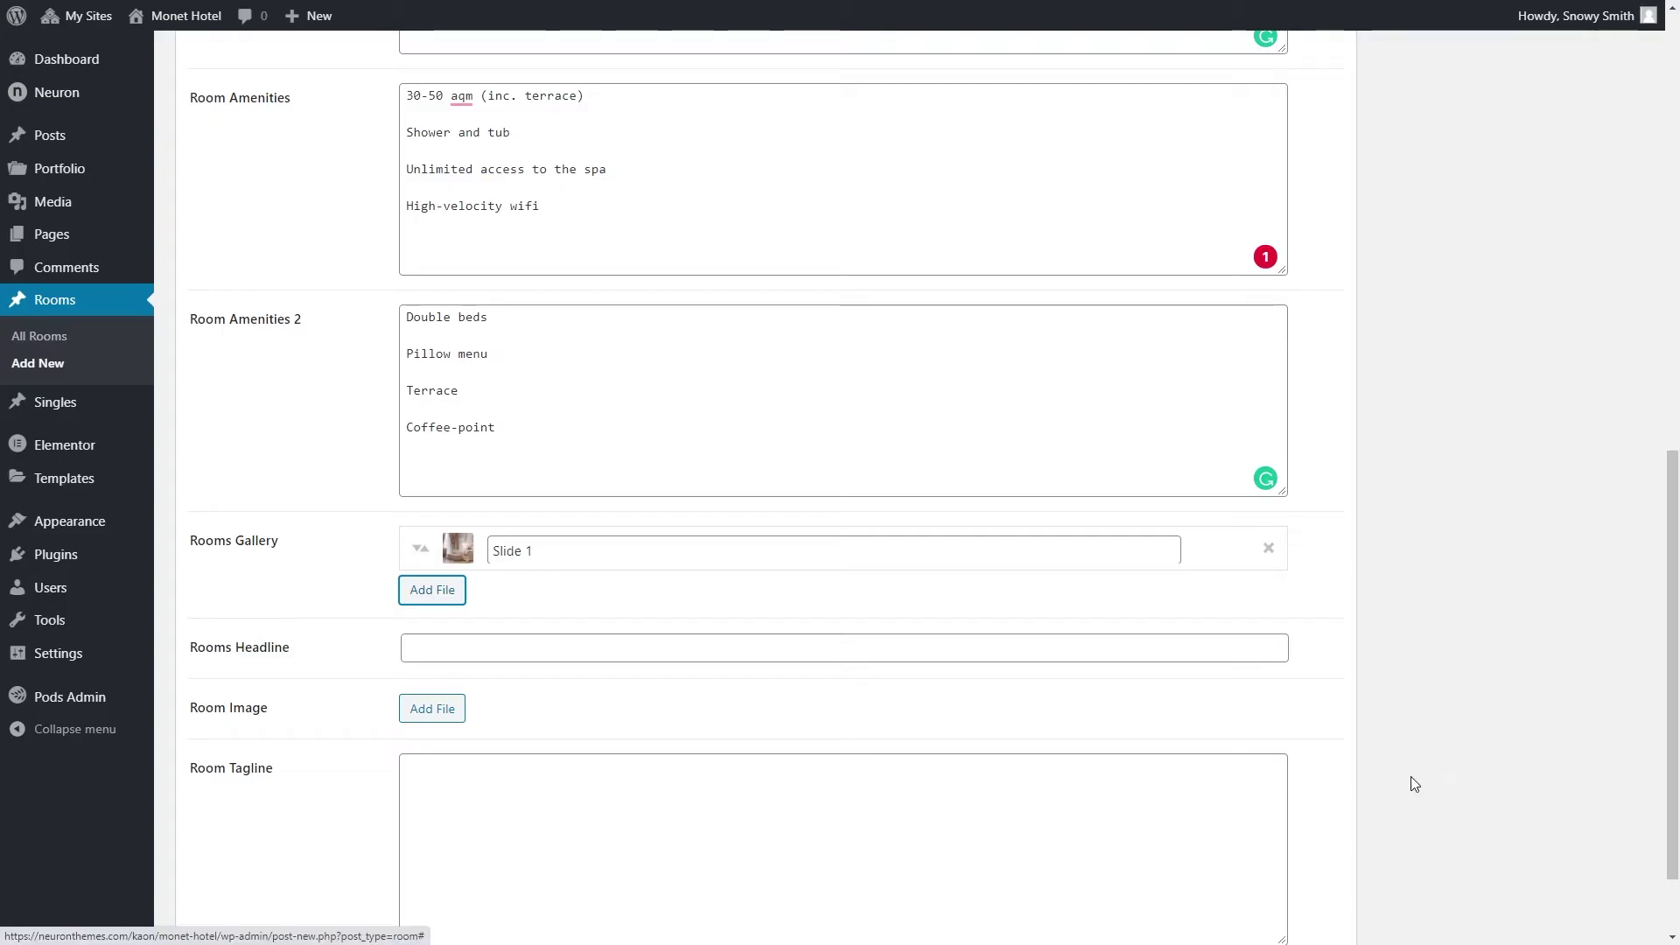
{"action": "left_click", "coordinate": [432, 589]}
{"action": "left_click", "coordinate": [180, 101]}
{"action": "left_click", "coordinate": [109, 261]}
{"action": "left_click", "coordinate": [1600, 889]}
{"action": "left_click", "coordinate": [431, 632]}
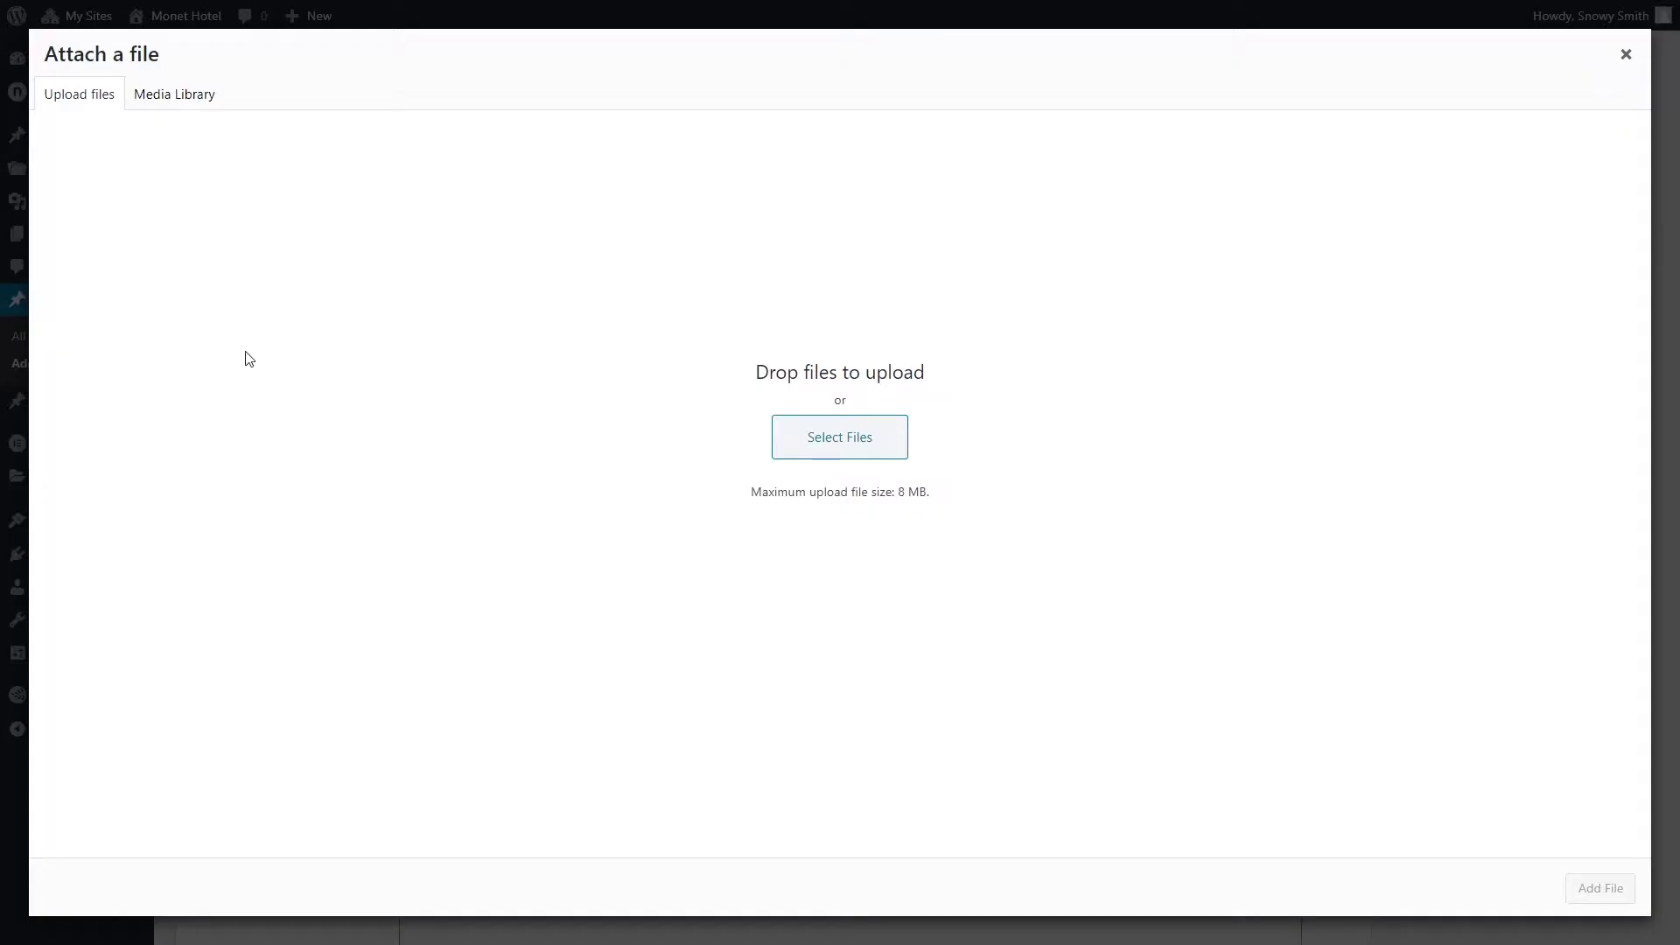
{"action": "left_click", "coordinate": [151, 103]}
{"action": "left_click", "coordinate": [249, 236]}
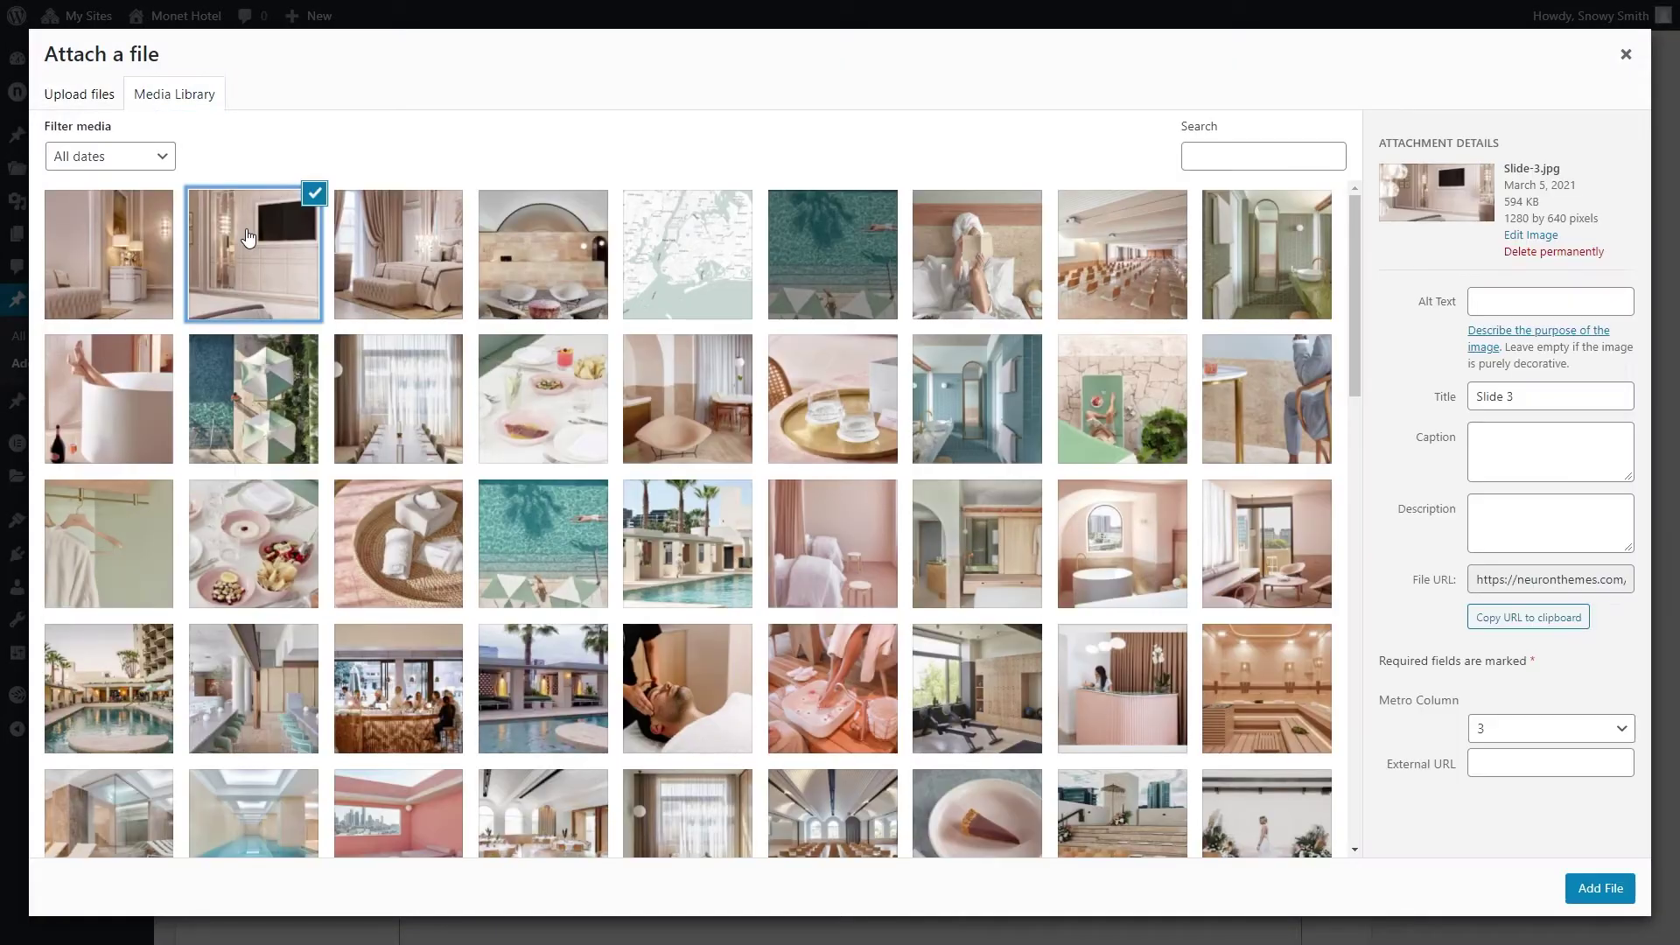
{"action": "left_click", "coordinate": [1601, 889]}
Enter "Our President Sea View Suite </br> barefoot luxury at its finest" as Rooms Headline and attach sea-view-slide-1 as the Room Image
{"action": "left_click", "coordinate": [913, 563]}
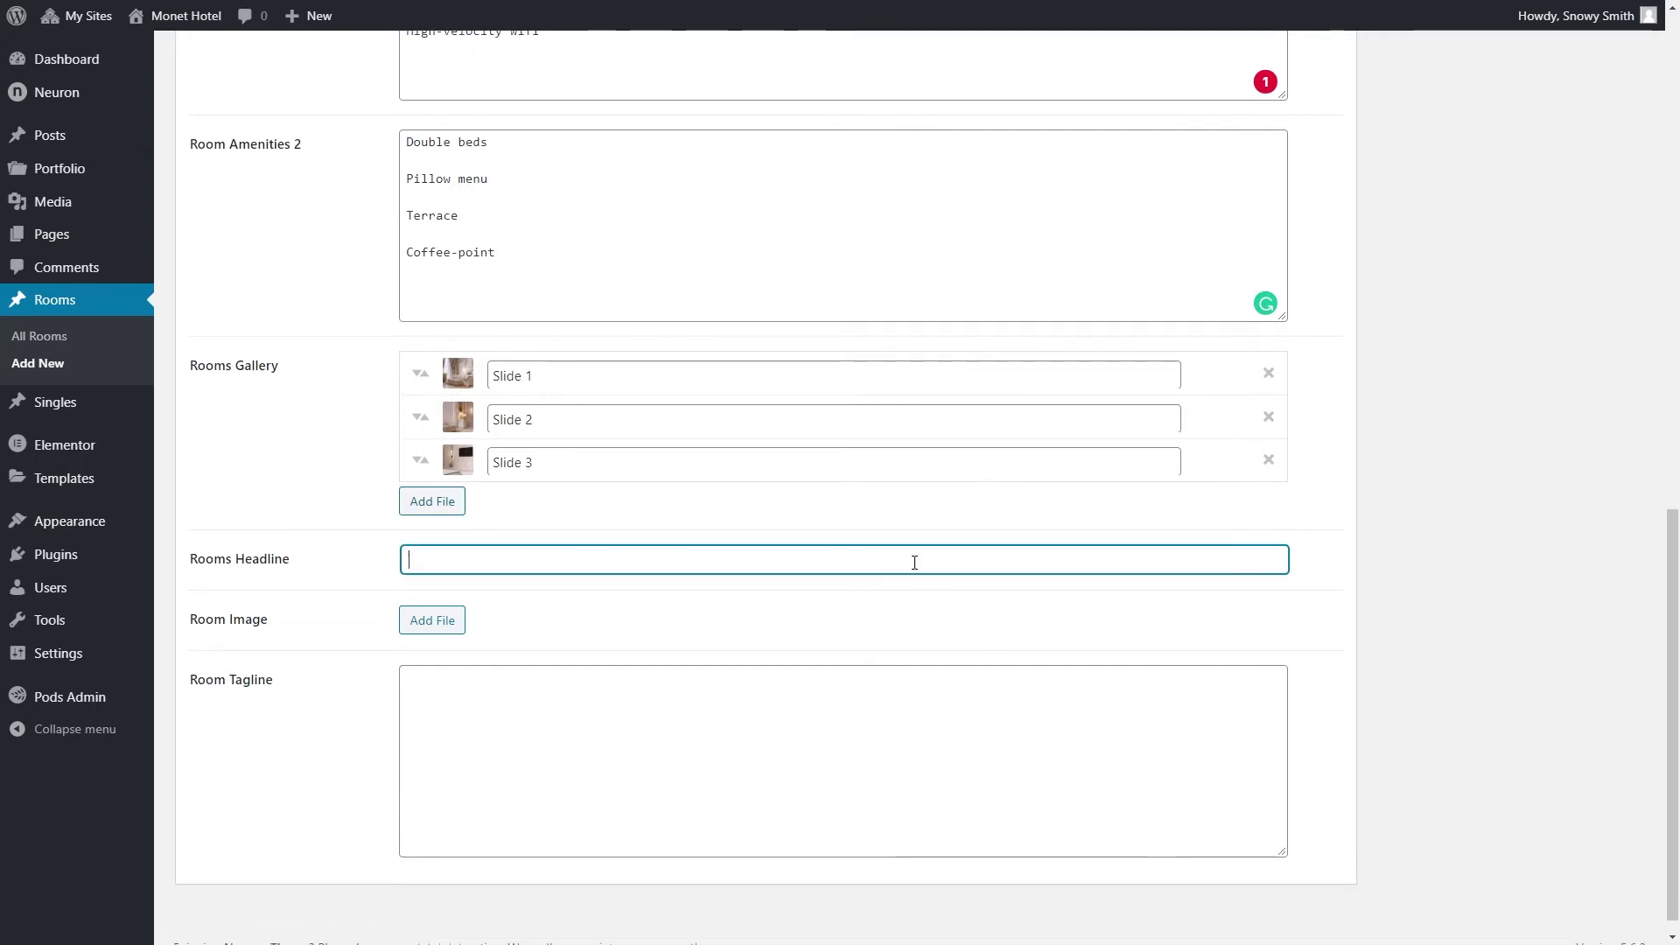
{"action": "type", "text": "Our President Sea View Suite </br> barefoot luxury at its finest"}
{"action": "left_click", "coordinate": [448, 622]}
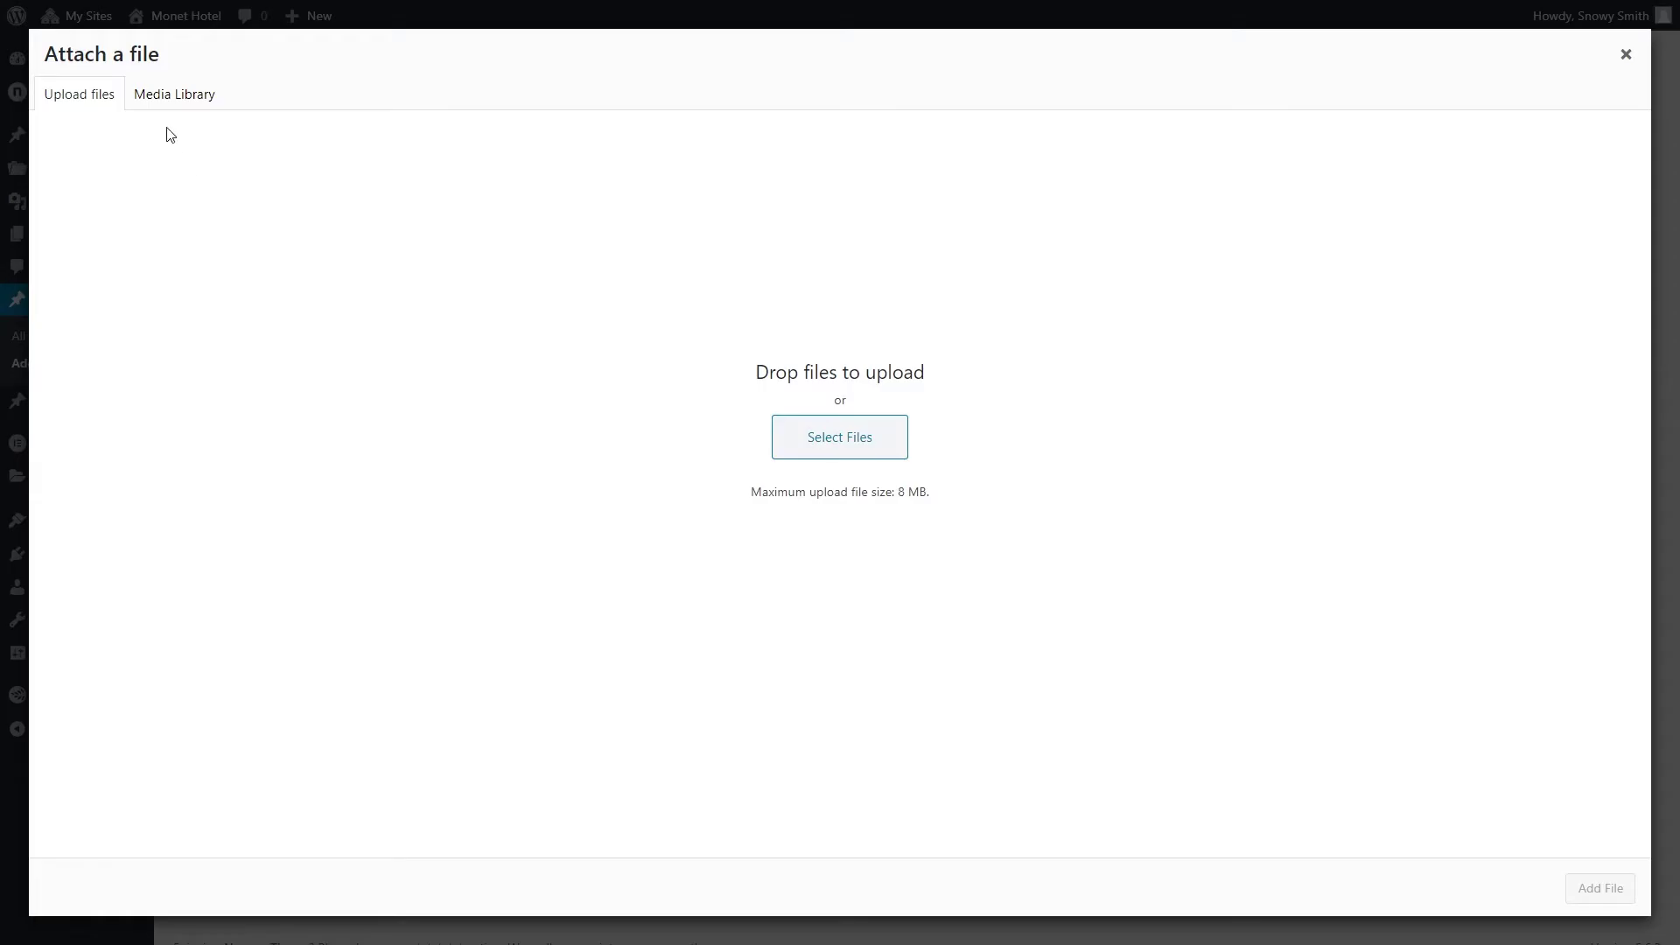
{"action": "left_click", "coordinate": [174, 94]}
{"action": "scroll", "coordinate": [1065, 547], "scroll_direction": "down", "scroll_amount": 3}
{"action": "scroll", "coordinate": [1065, 547], "scroll_direction": "down", "scroll_amount": 5}
{"action": "left_click", "coordinate": [688, 480]}
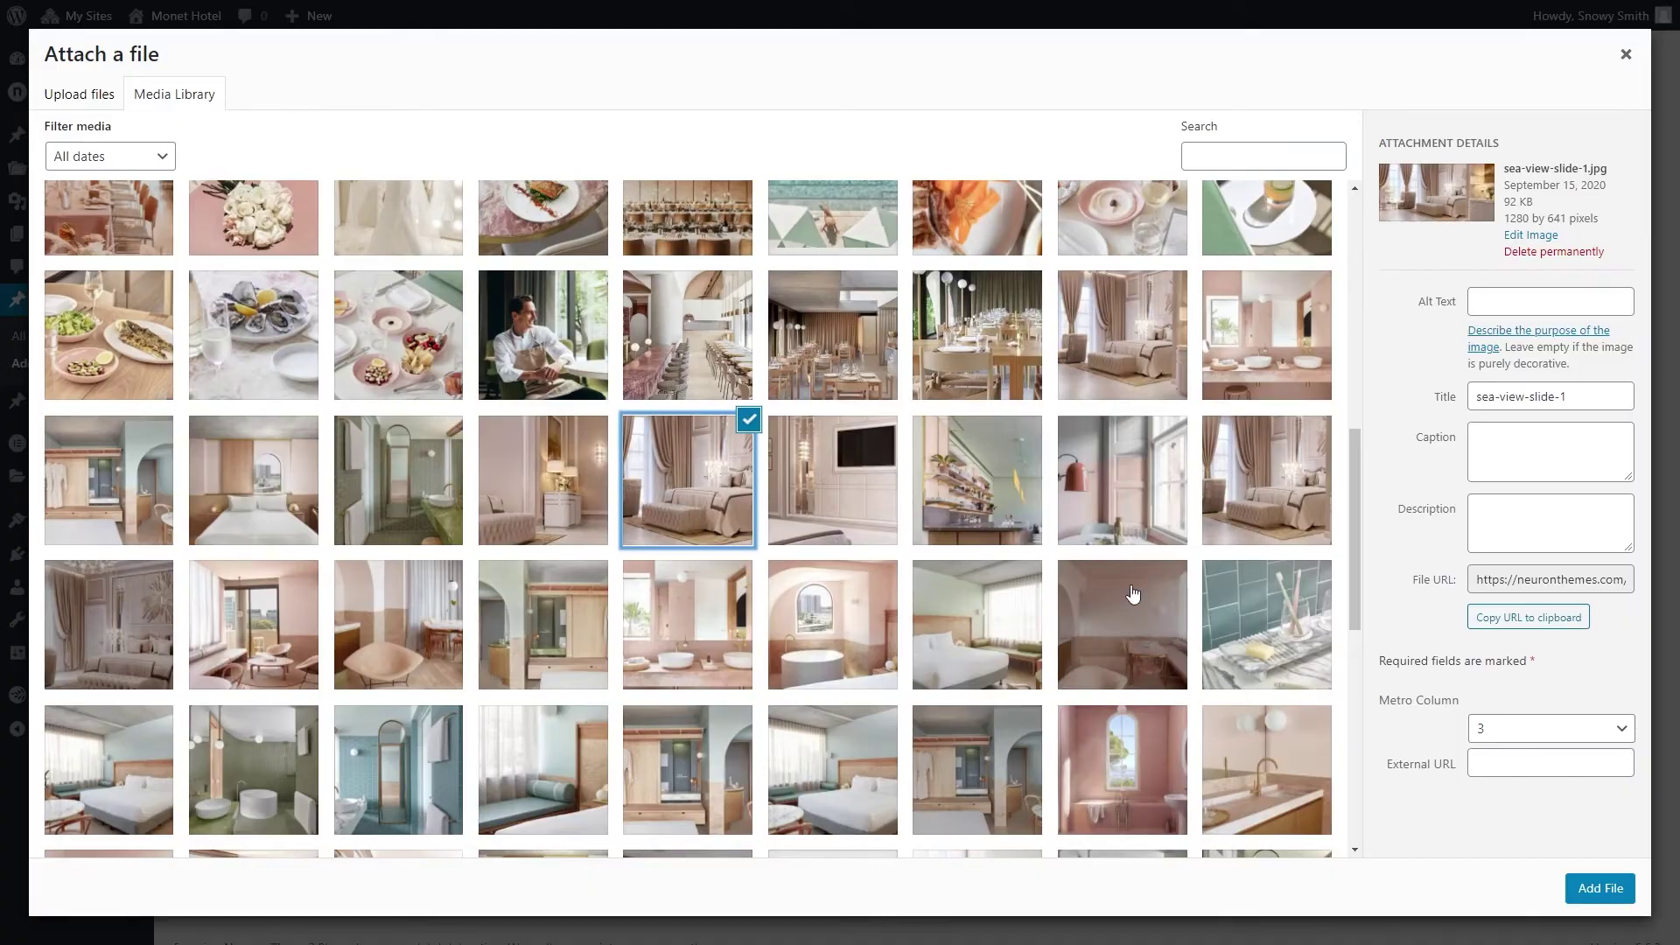
{"action": "left_click", "coordinate": [1601, 888]}
Fill in the Room Tagline with "Lorem ipsum dolor sit amet, consectetur adipiscing elit. Est felis, sapien arcu egestas." and publish the room
{"action": "left_click", "coordinate": [1138, 781]}
{"action": "type", "text": "Lorem ipsum dolor sit amet,  consectetur adipiscing elit. Est felis, sapien arcu egestas."}
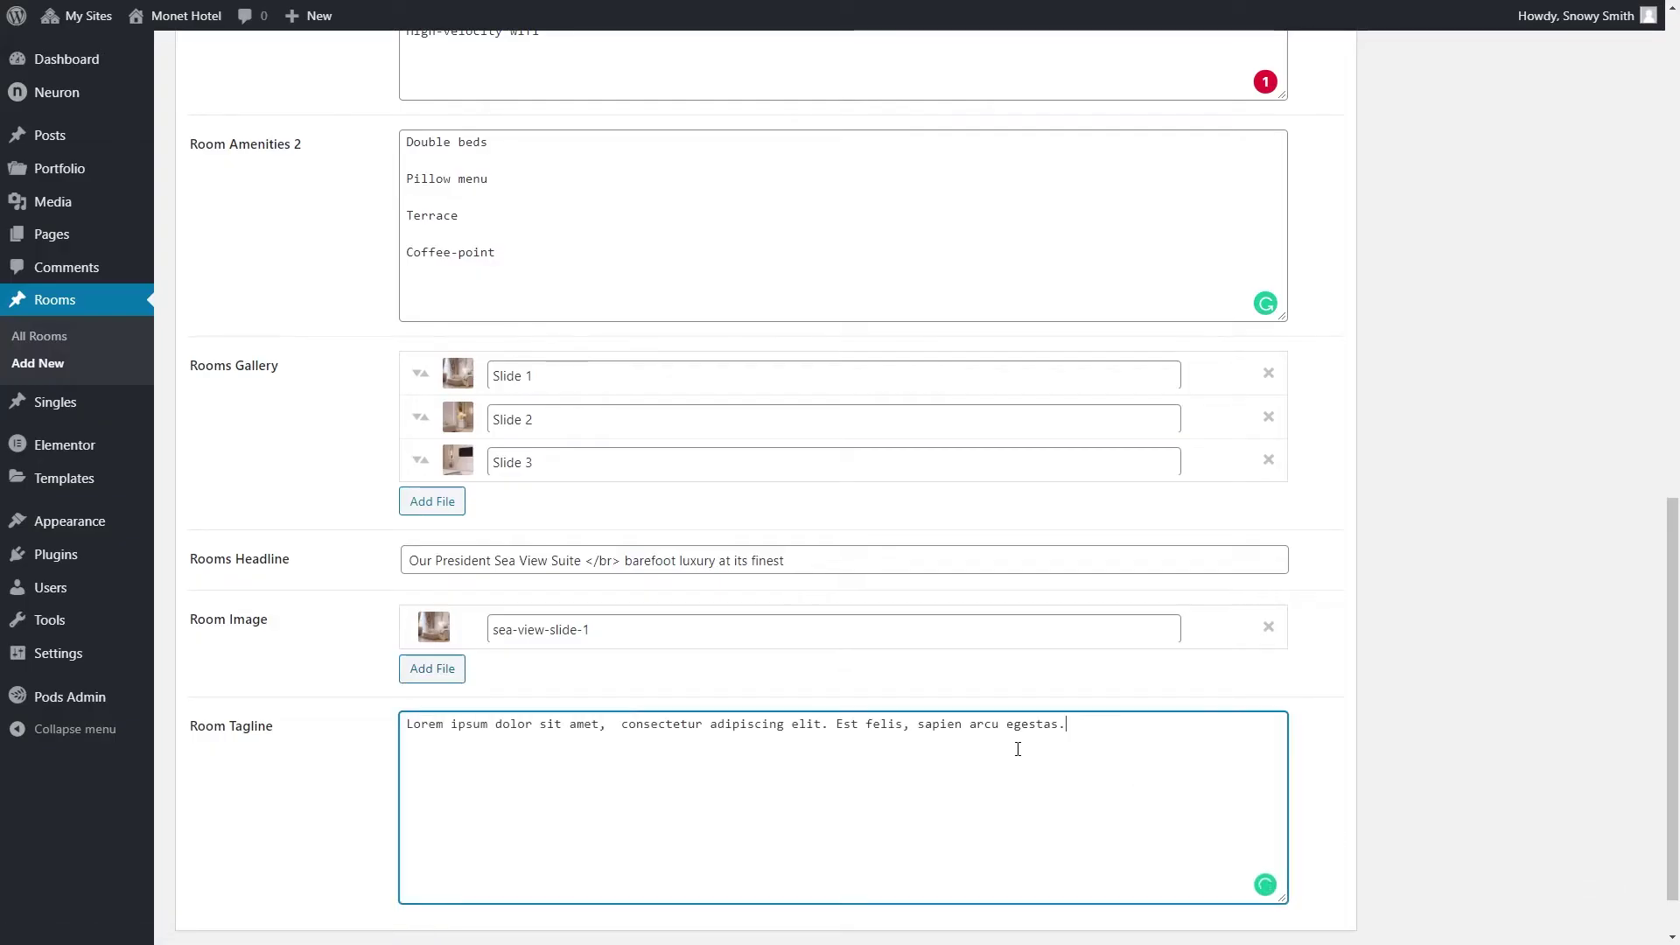
{"action": "scroll", "coordinate": [1461, 771], "scroll_direction": "up", "scroll_amount": 20}
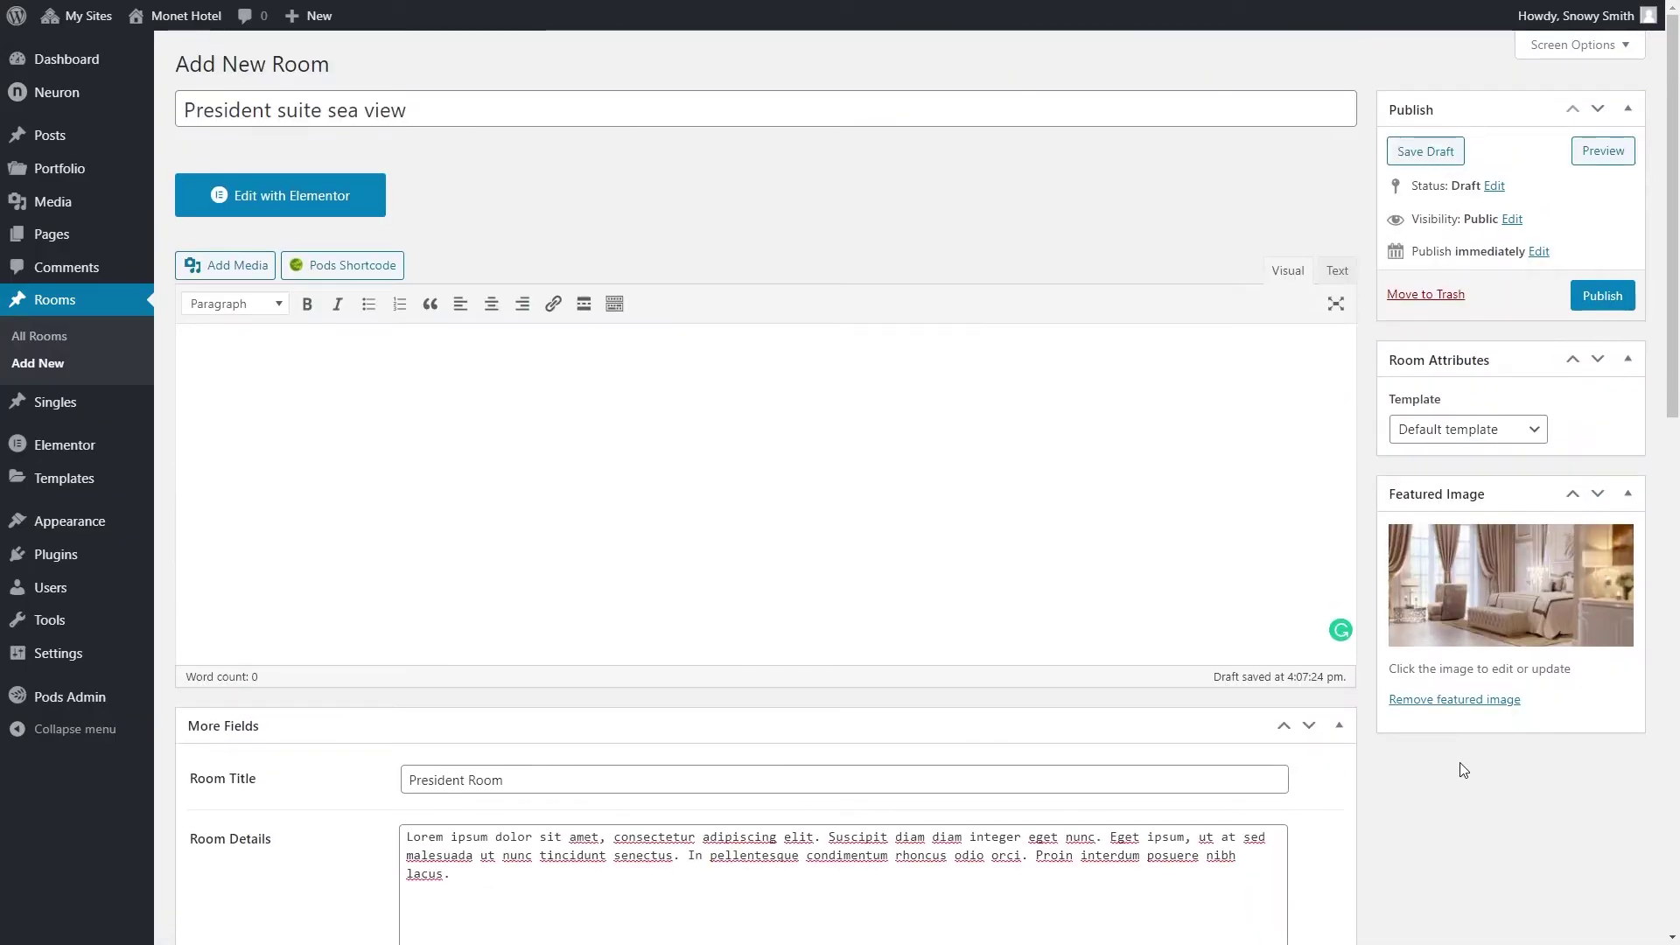
{"action": "left_click", "coordinate": [1604, 297]}
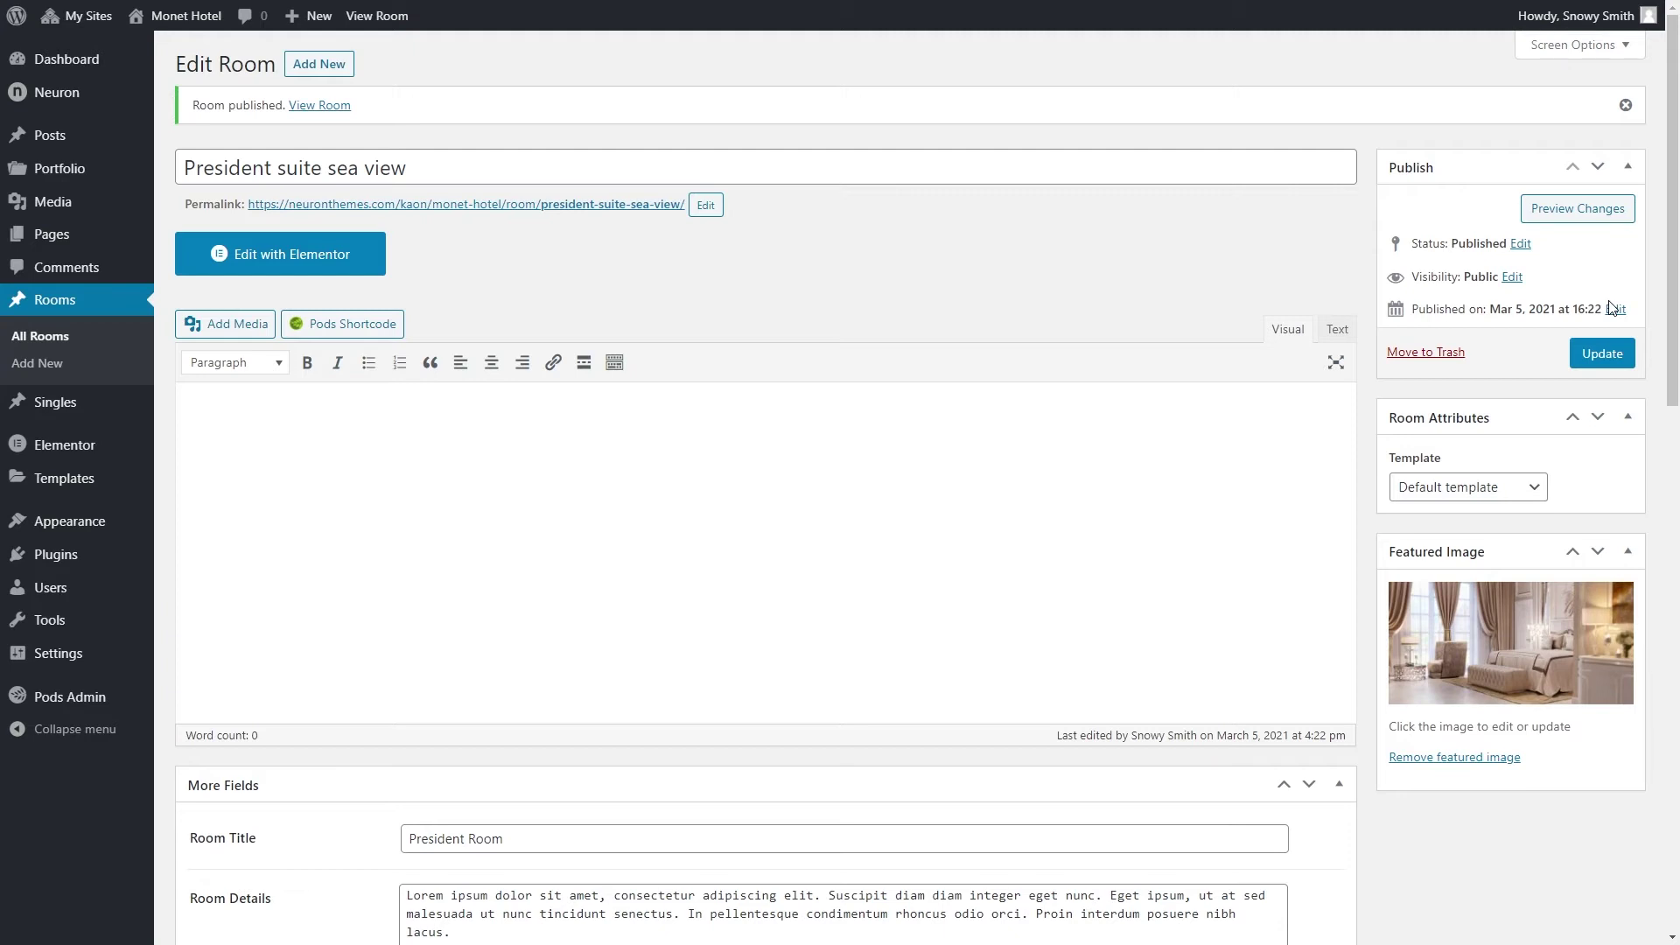
Create a Theme Builder template of type Single for the Room post type, named "Rooms Single Template"
{"action": "mouse_move", "coordinate": [82, 492]}
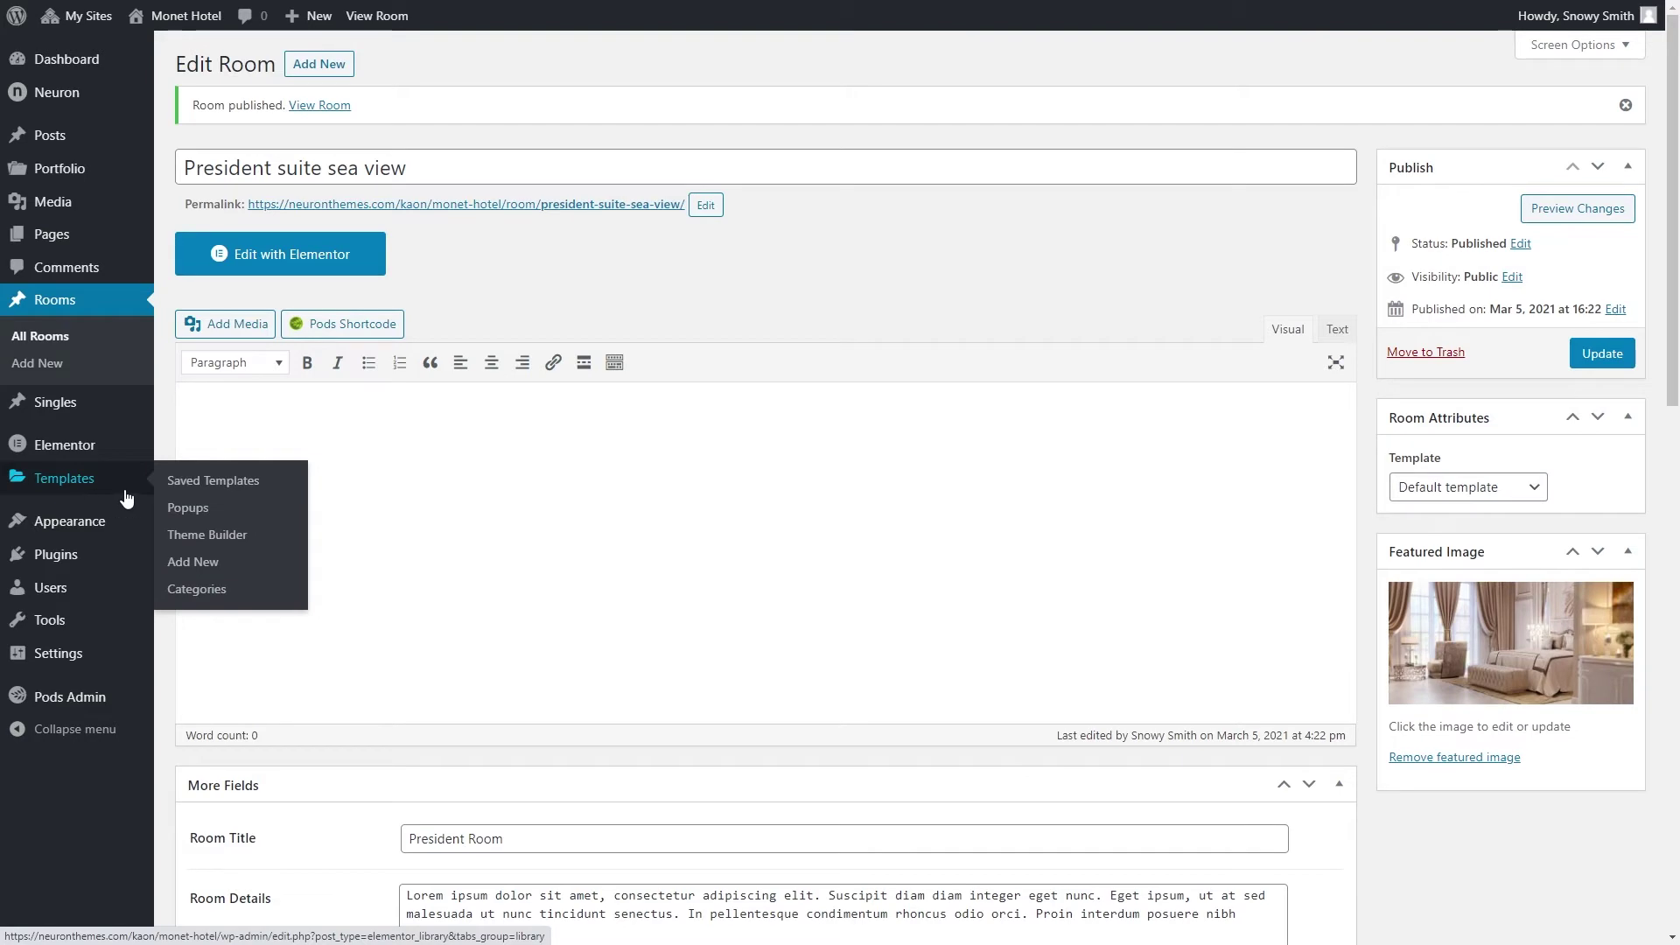
{"action": "left_click", "coordinate": [206, 534]}
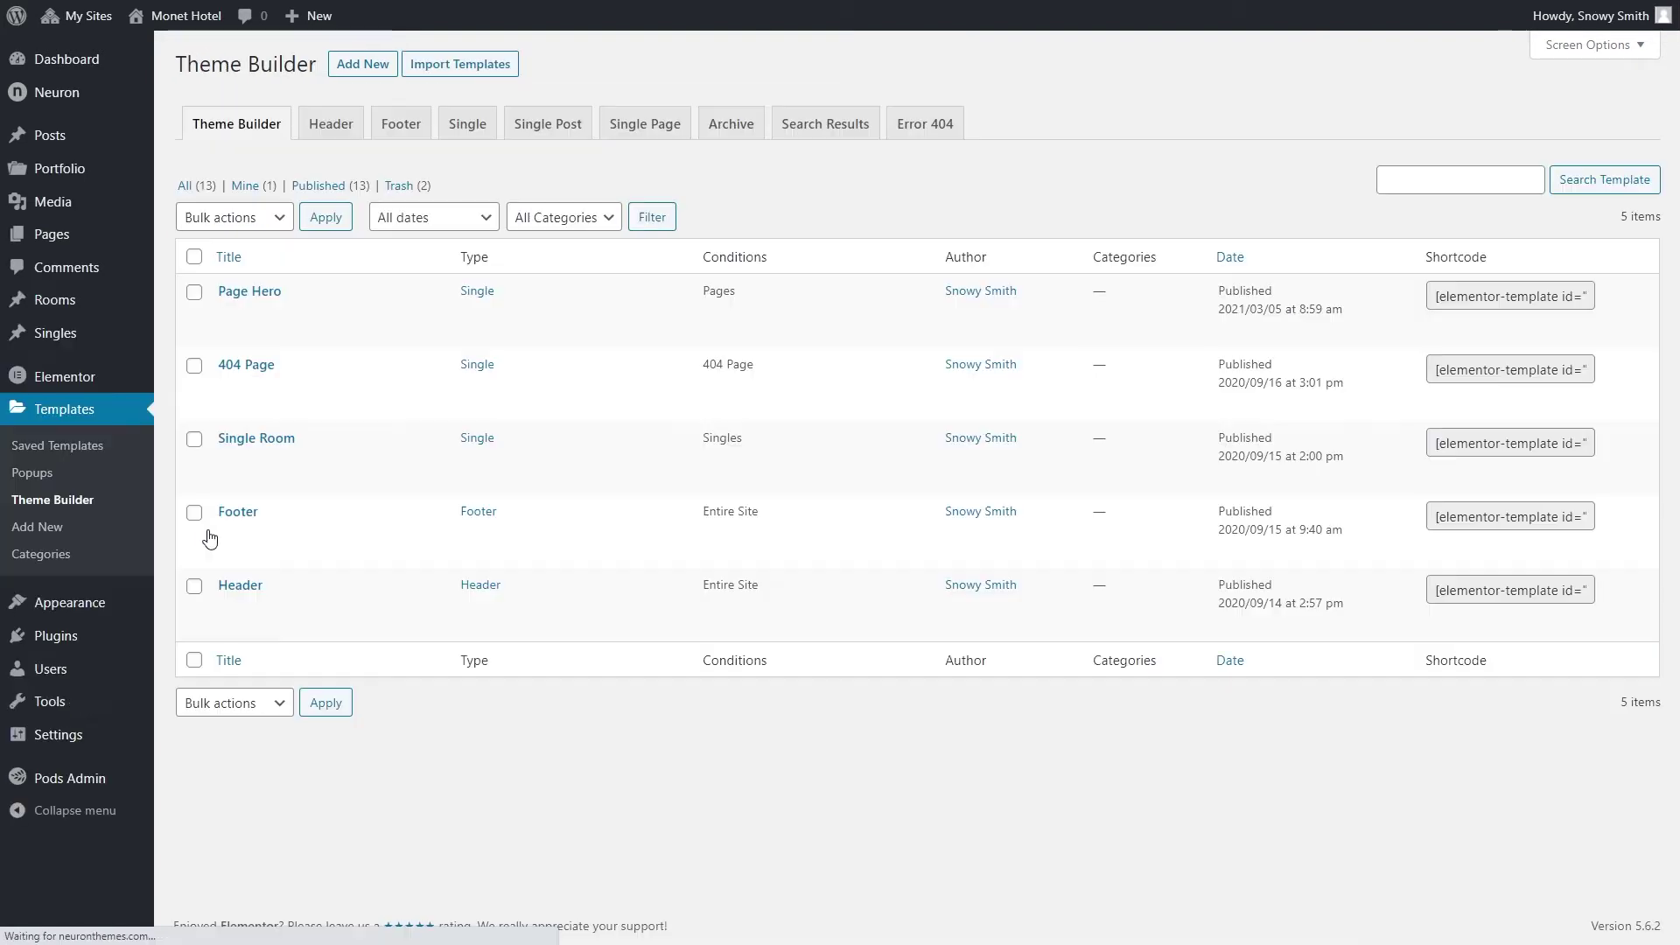
{"action": "left_click", "coordinate": [371, 64]}
{"action": "left_click", "coordinate": [926, 462]}
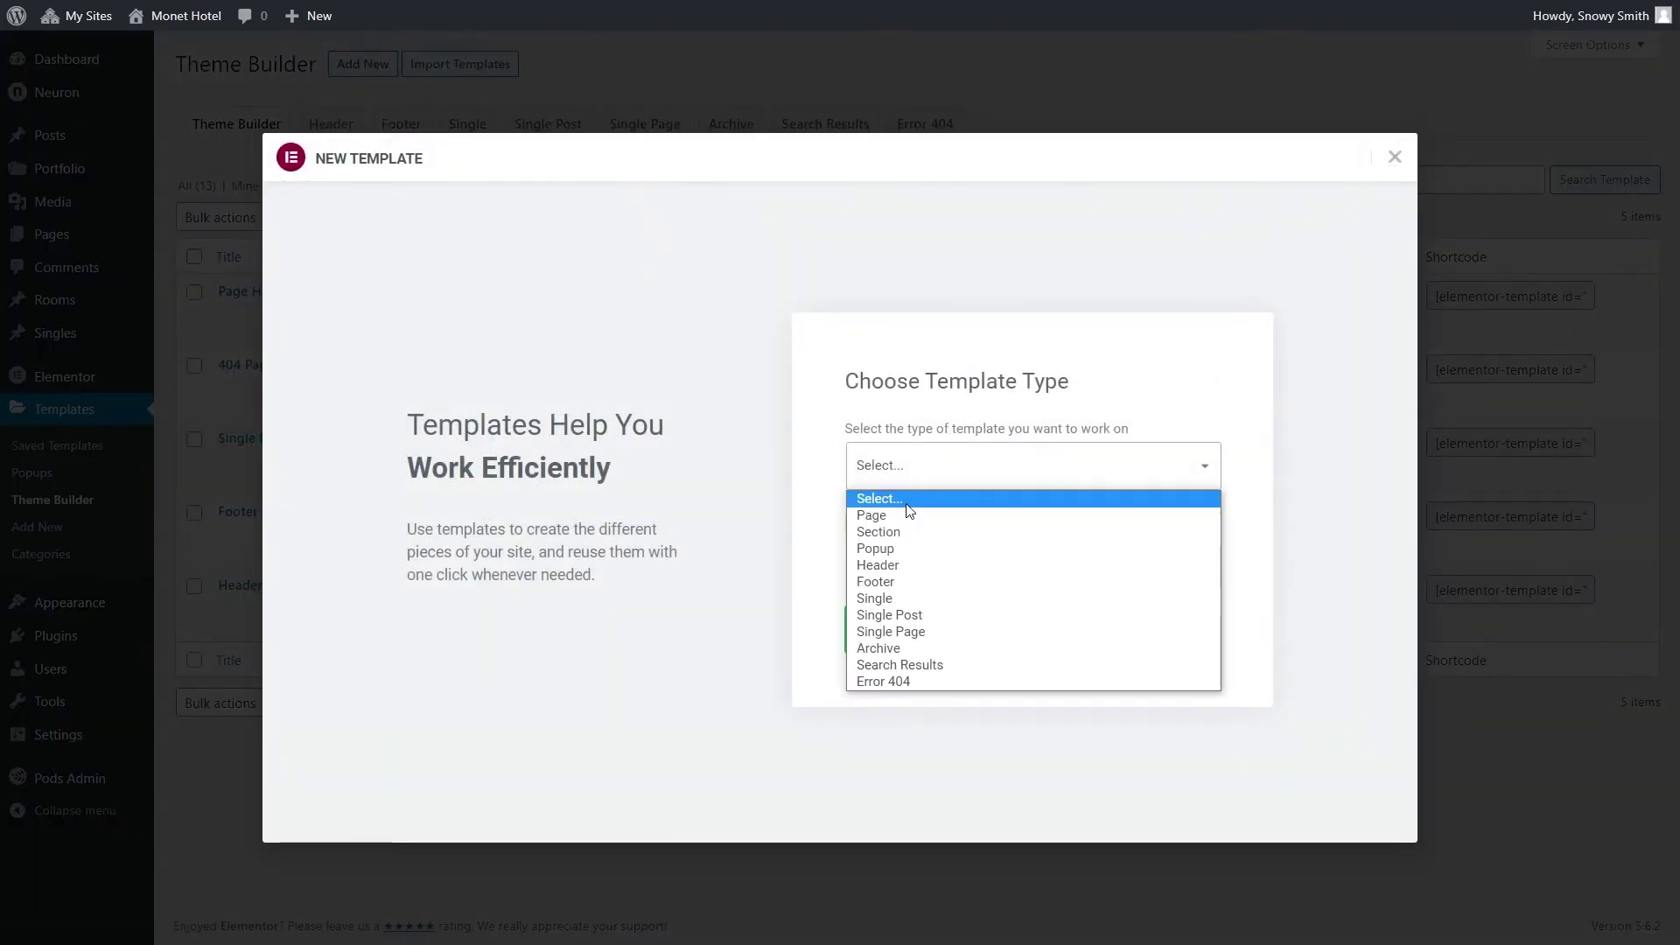
{"action": "left_click", "coordinate": [894, 577]}
{"action": "left_click", "coordinate": [881, 516]}
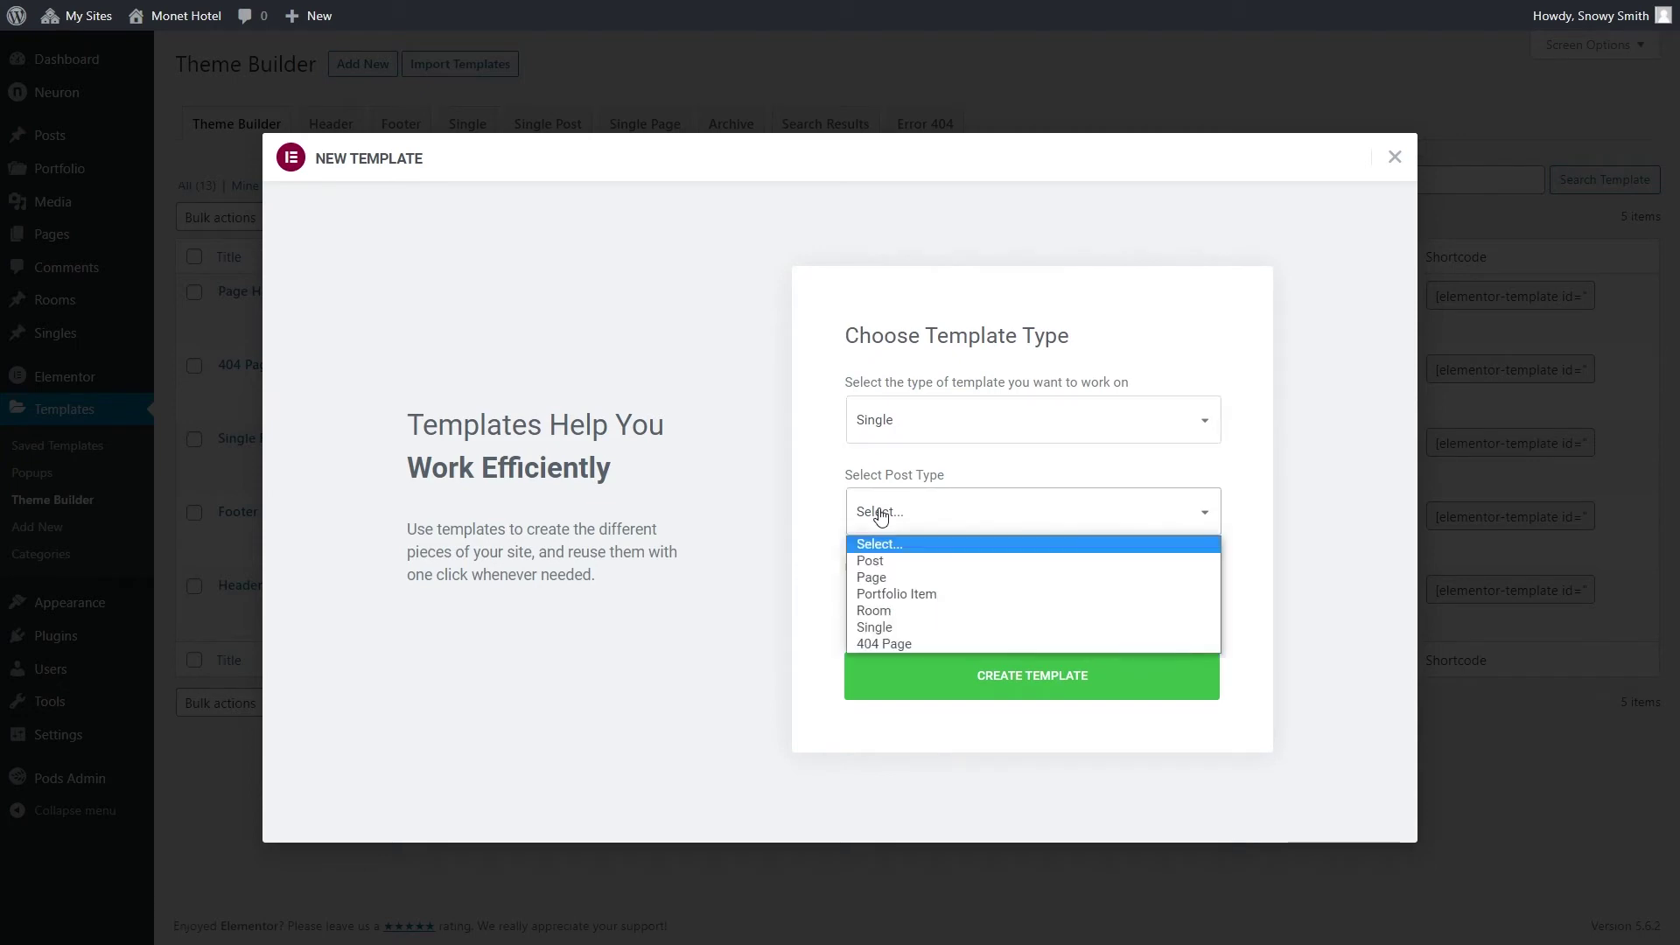
{"action": "left_click", "coordinate": [879, 611]}
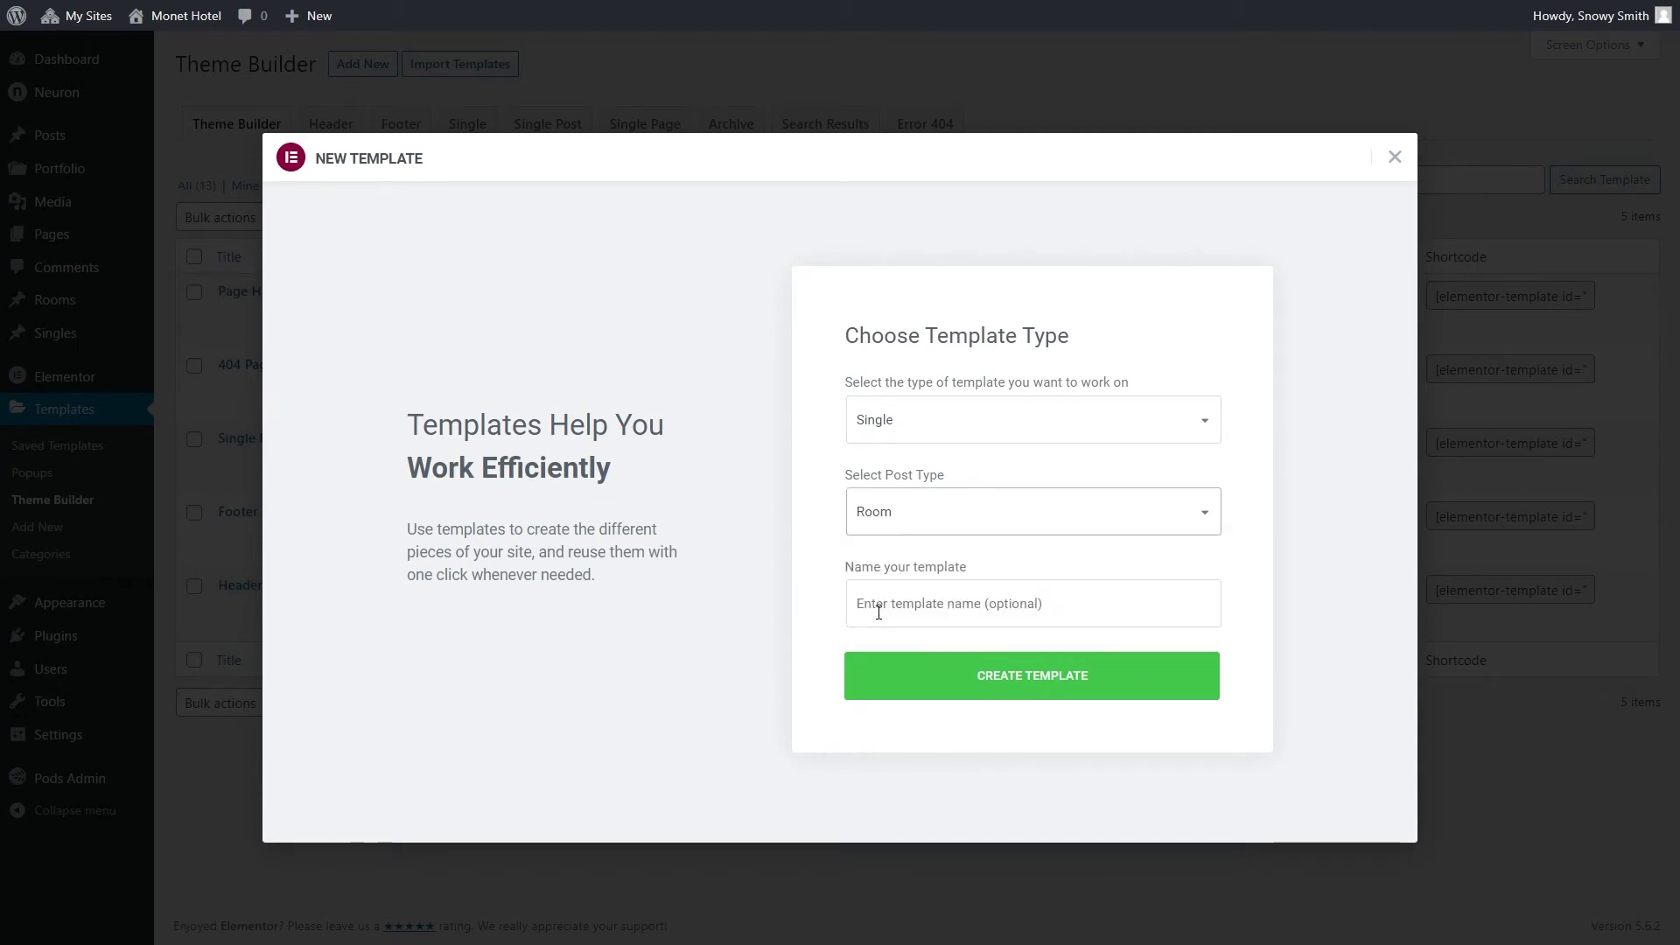
{"action": "type", "text": "Rooms Single Template"}
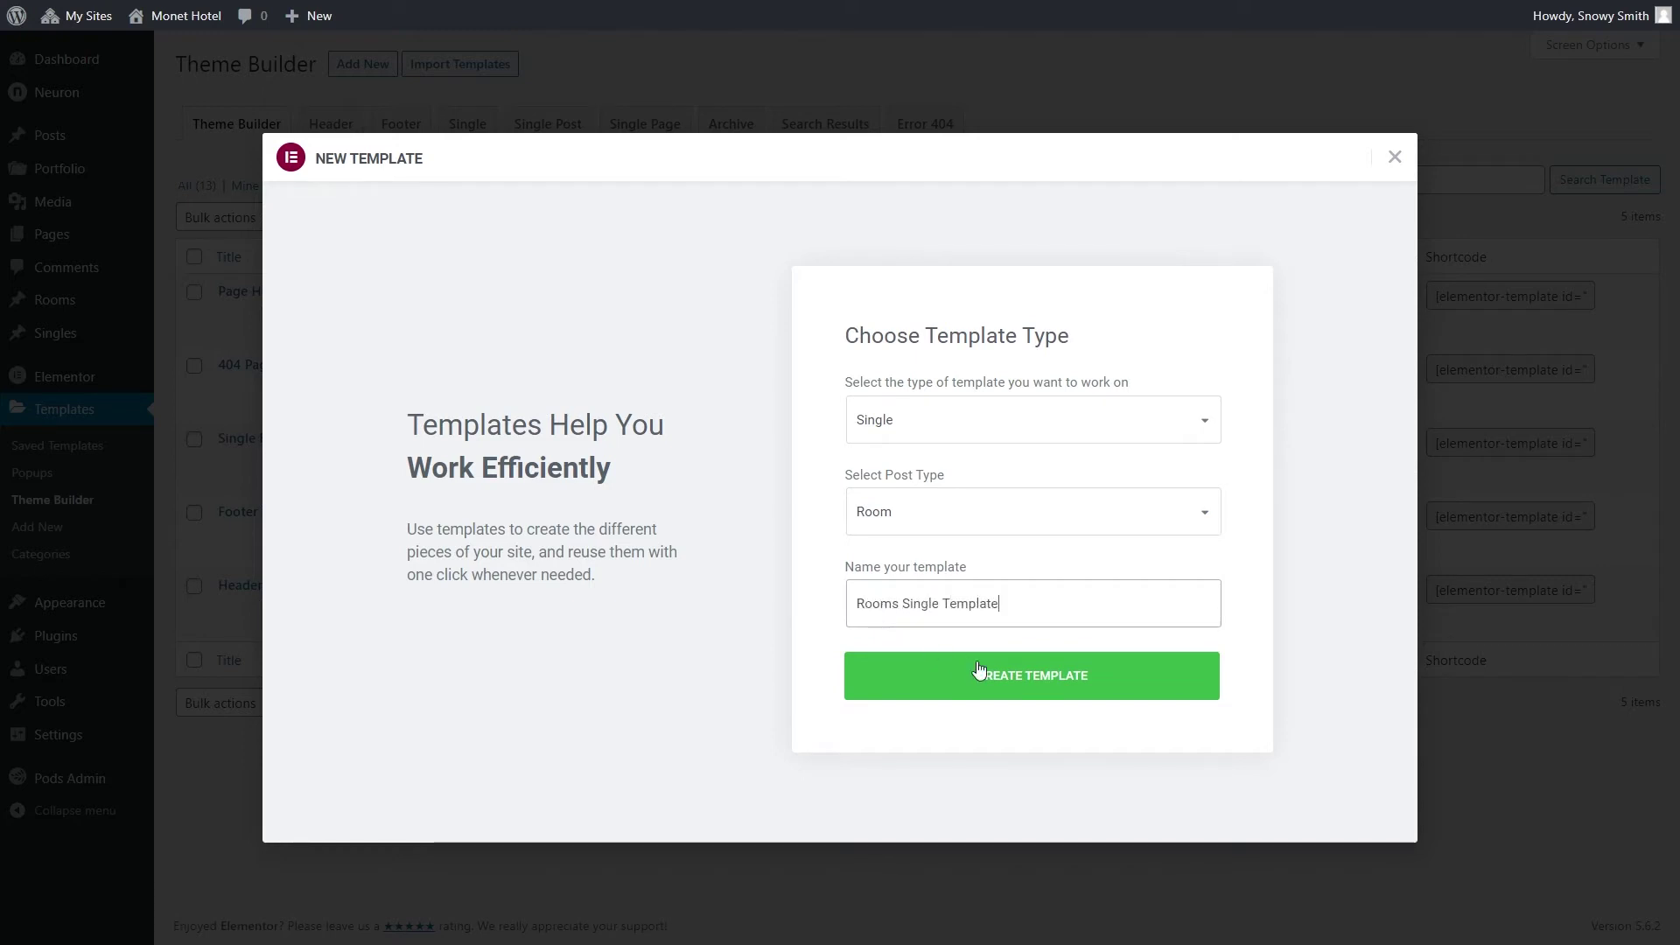
{"action": "left_click", "coordinate": [1012, 679]}
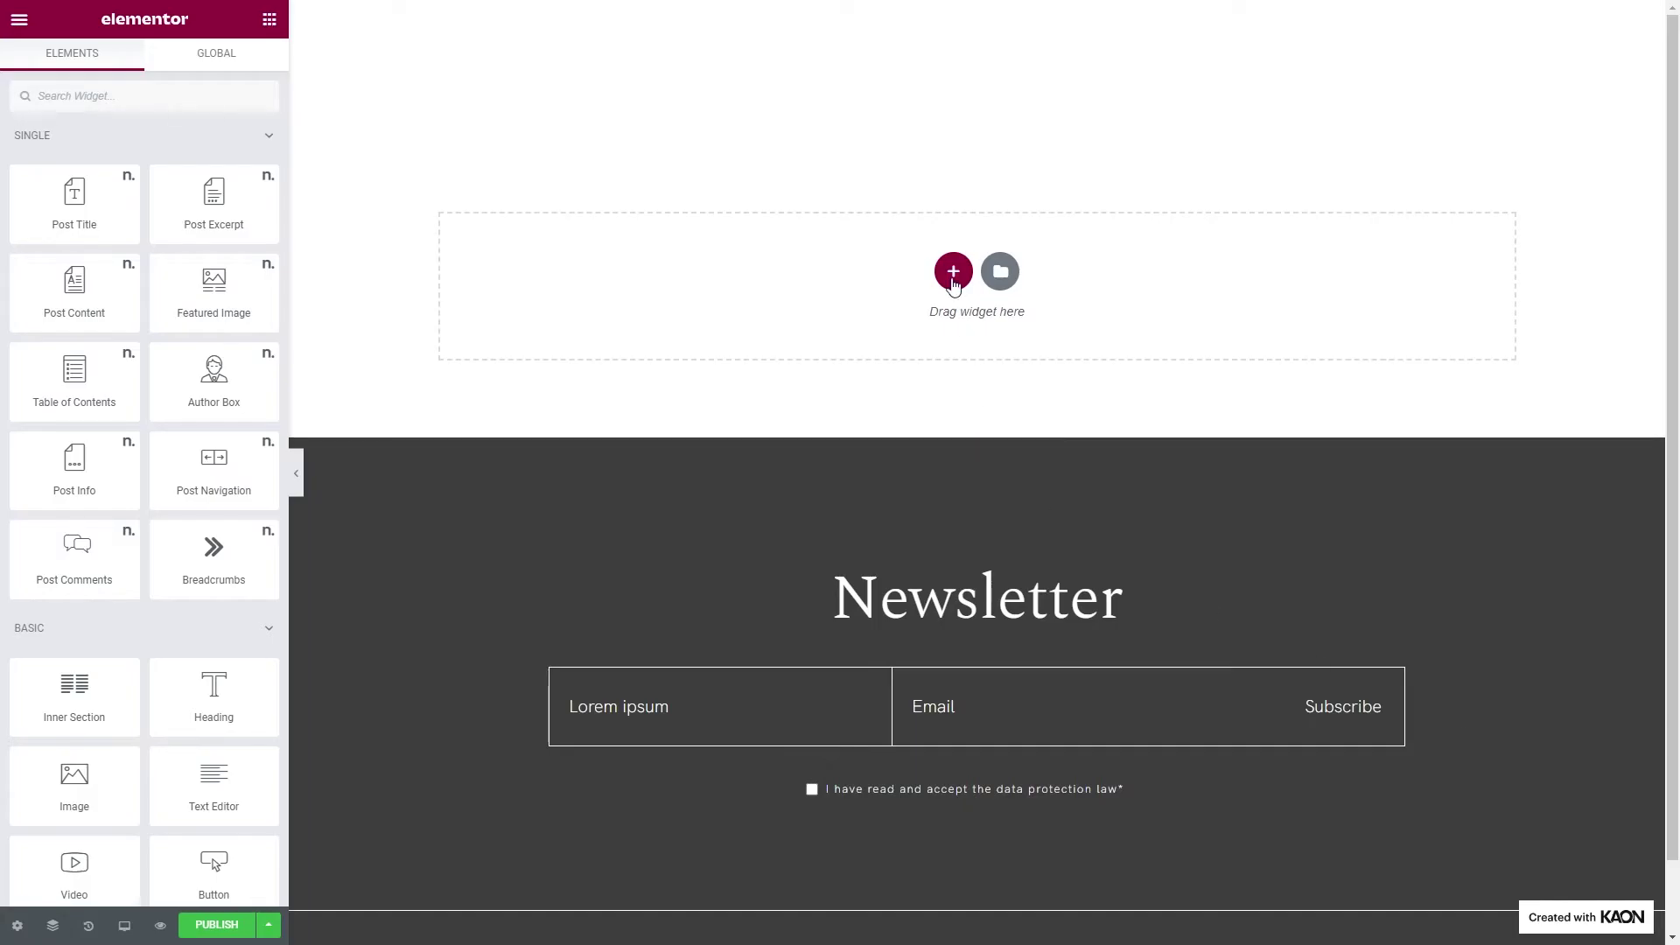
Add a single-column section to the template and give it a minimum height of 80 VH
{"action": "left_click", "coordinate": [954, 271]}
{"action": "left_click", "coordinate": [744, 311]}
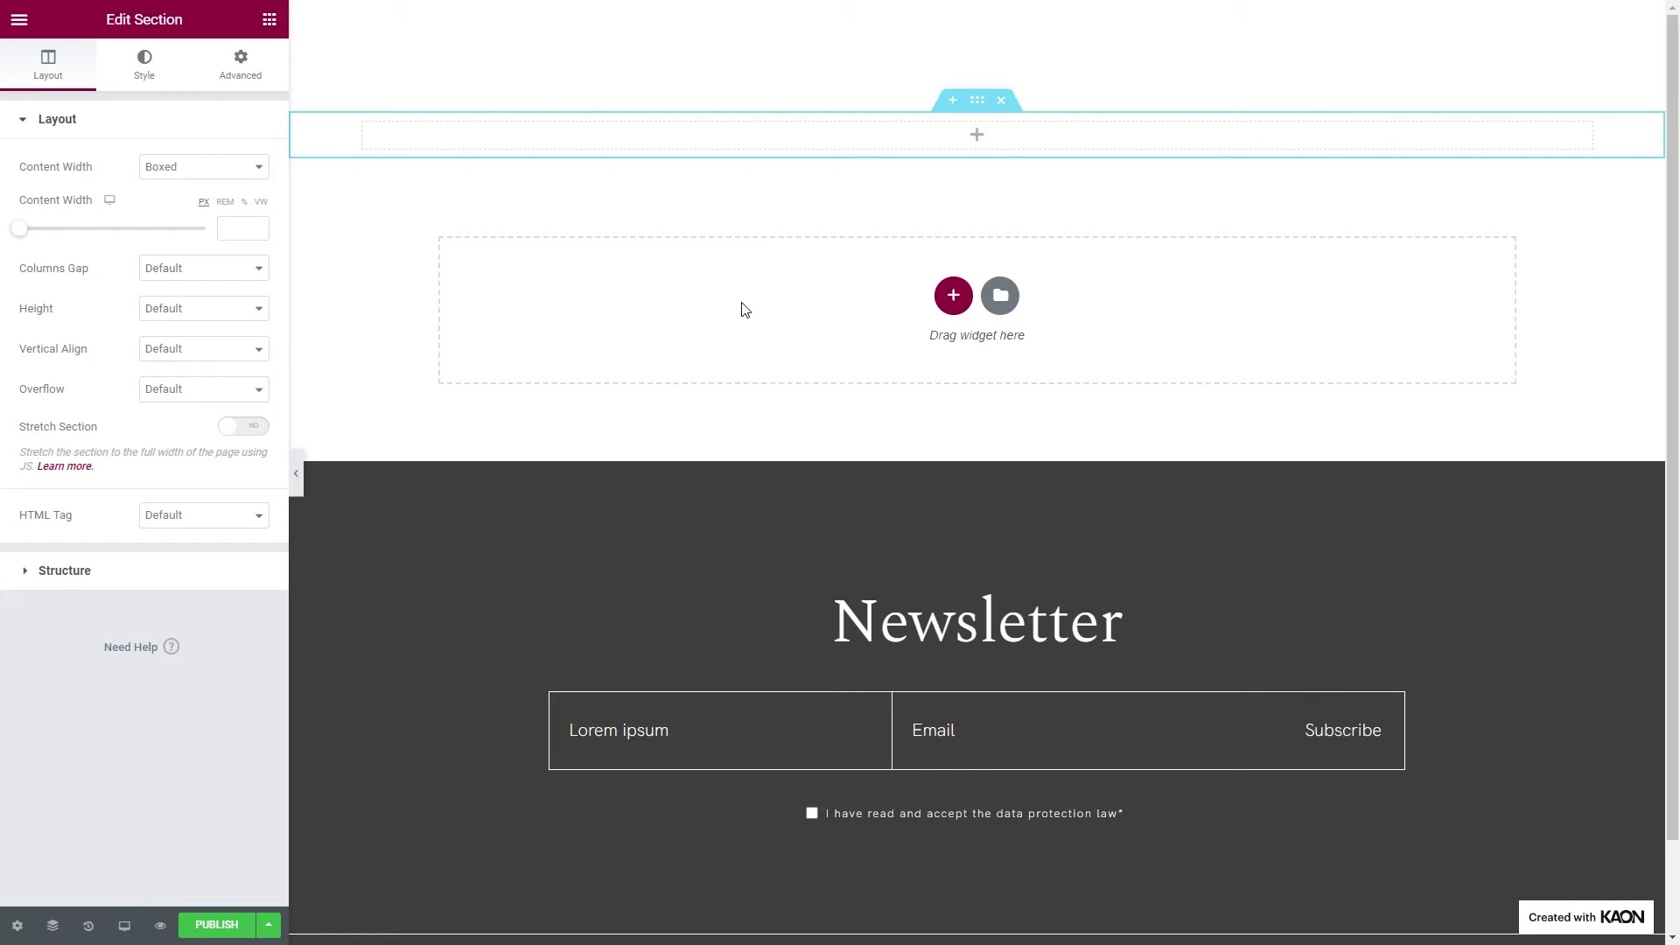
{"action": "left_click", "coordinate": [234, 312]}
{"action": "left_click", "coordinate": [229, 351]}
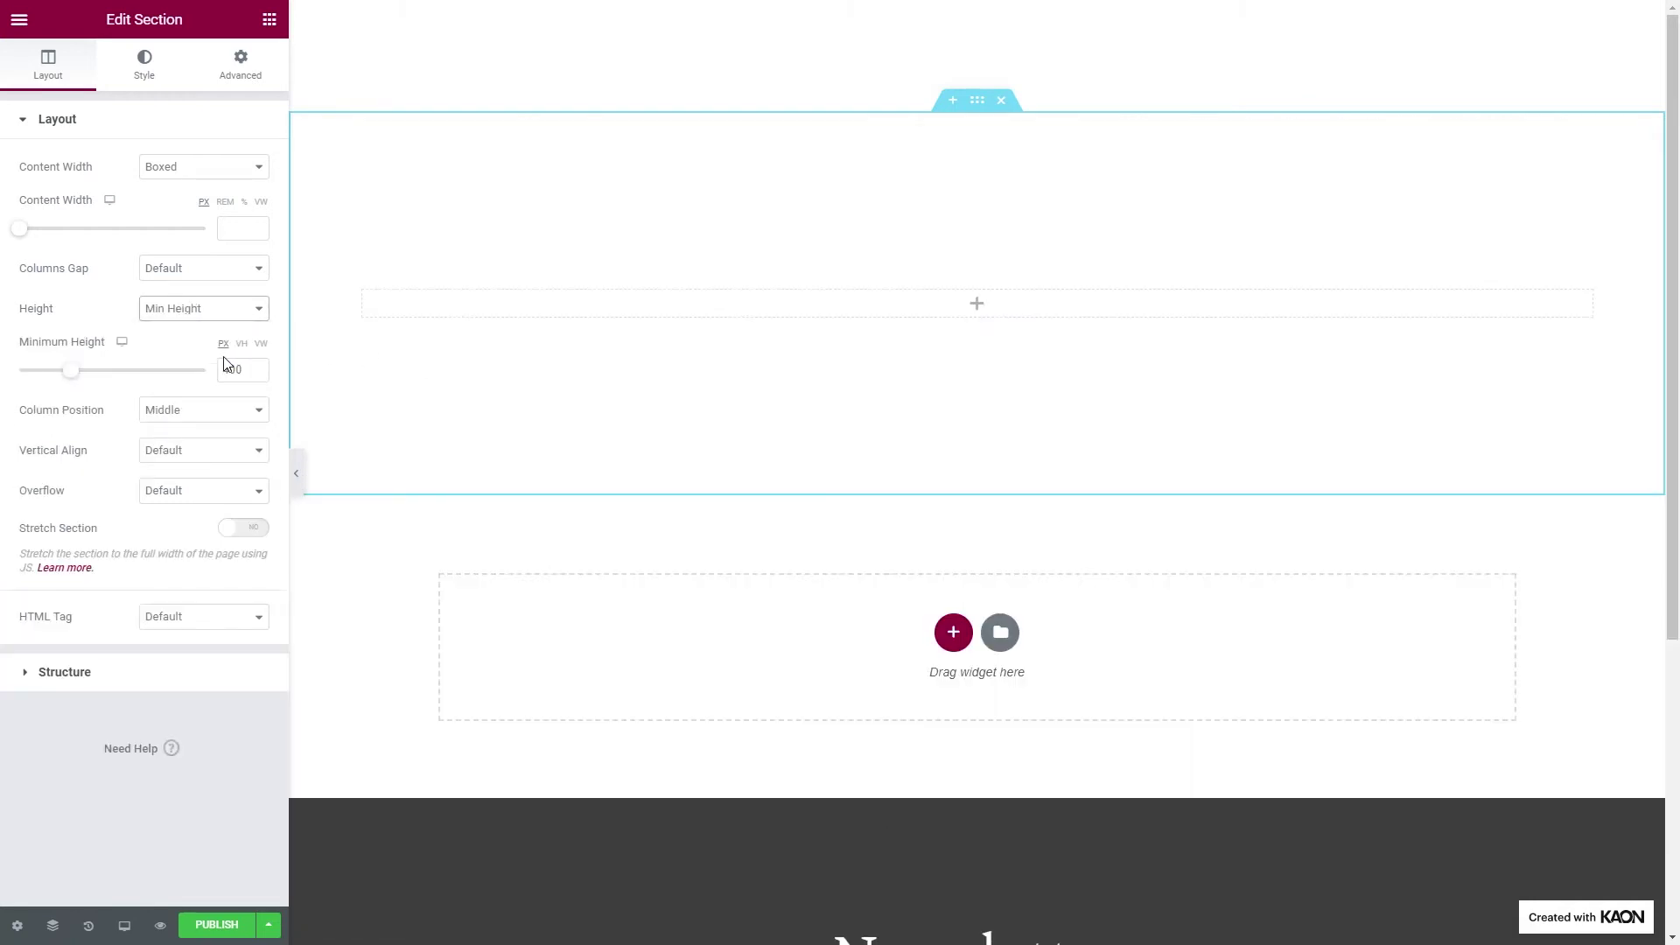
{"action": "left_click", "coordinate": [242, 344]}
{"action": "left_click", "coordinate": [233, 369]}
{"action": "type", "text": "80"}
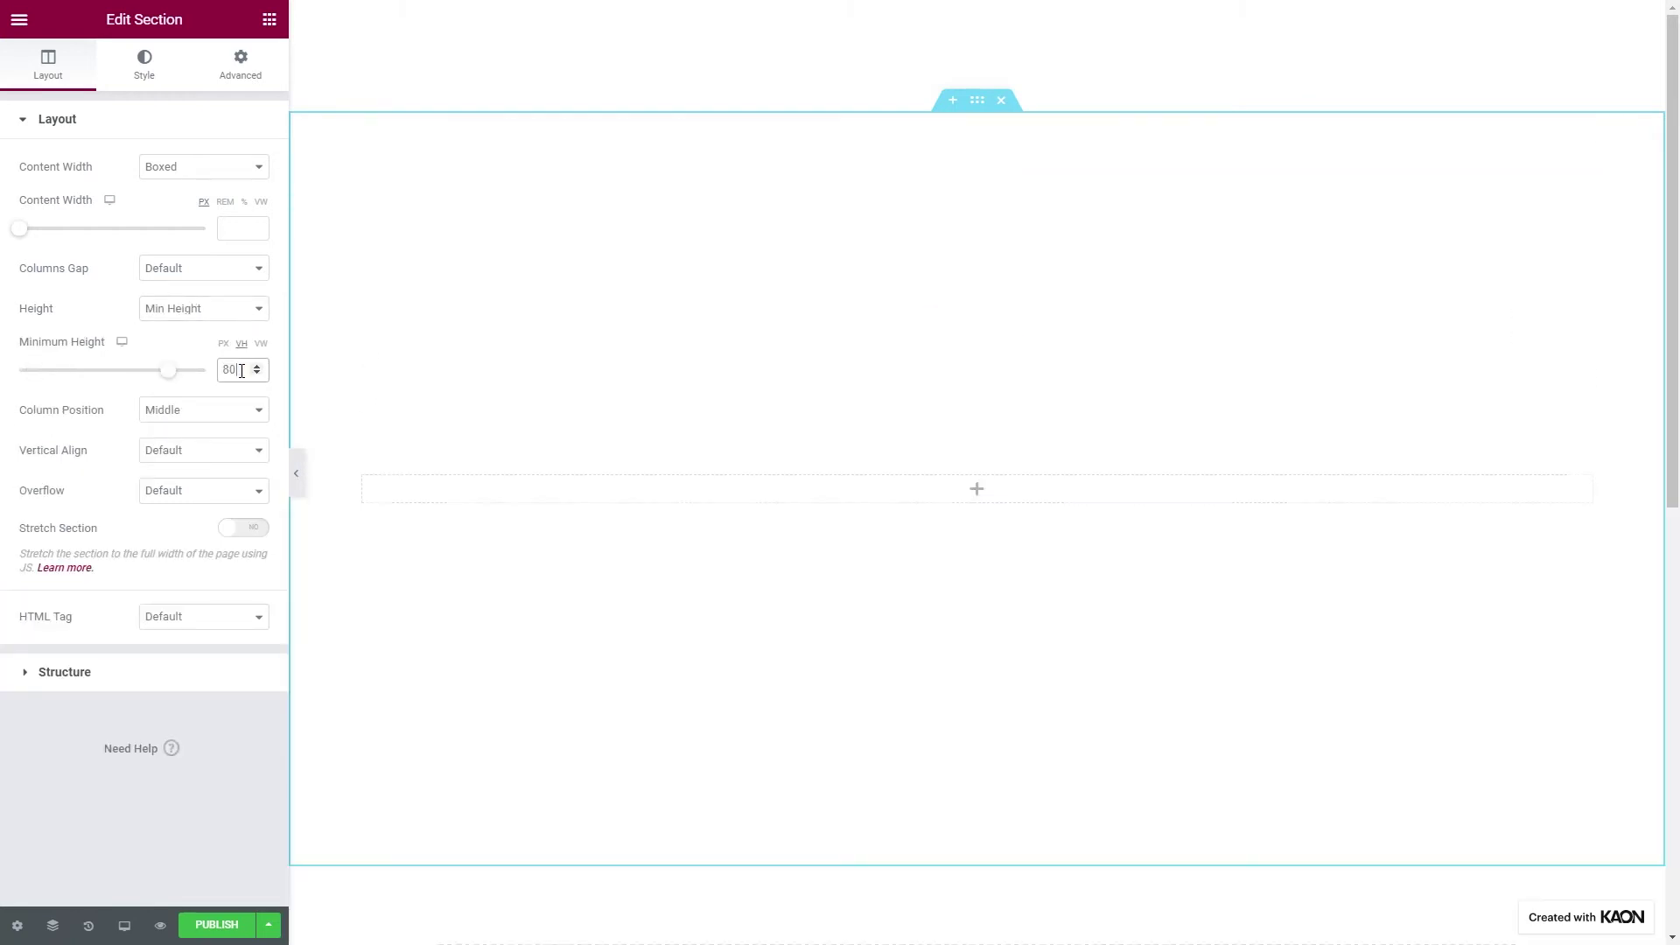
Set the section's column position to Stretch and its vertical alignment to Bottom
{"action": "left_click", "coordinate": [222, 411]}
{"action": "left_click", "coordinate": [216, 425]}
{"action": "left_click", "coordinate": [214, 450]}
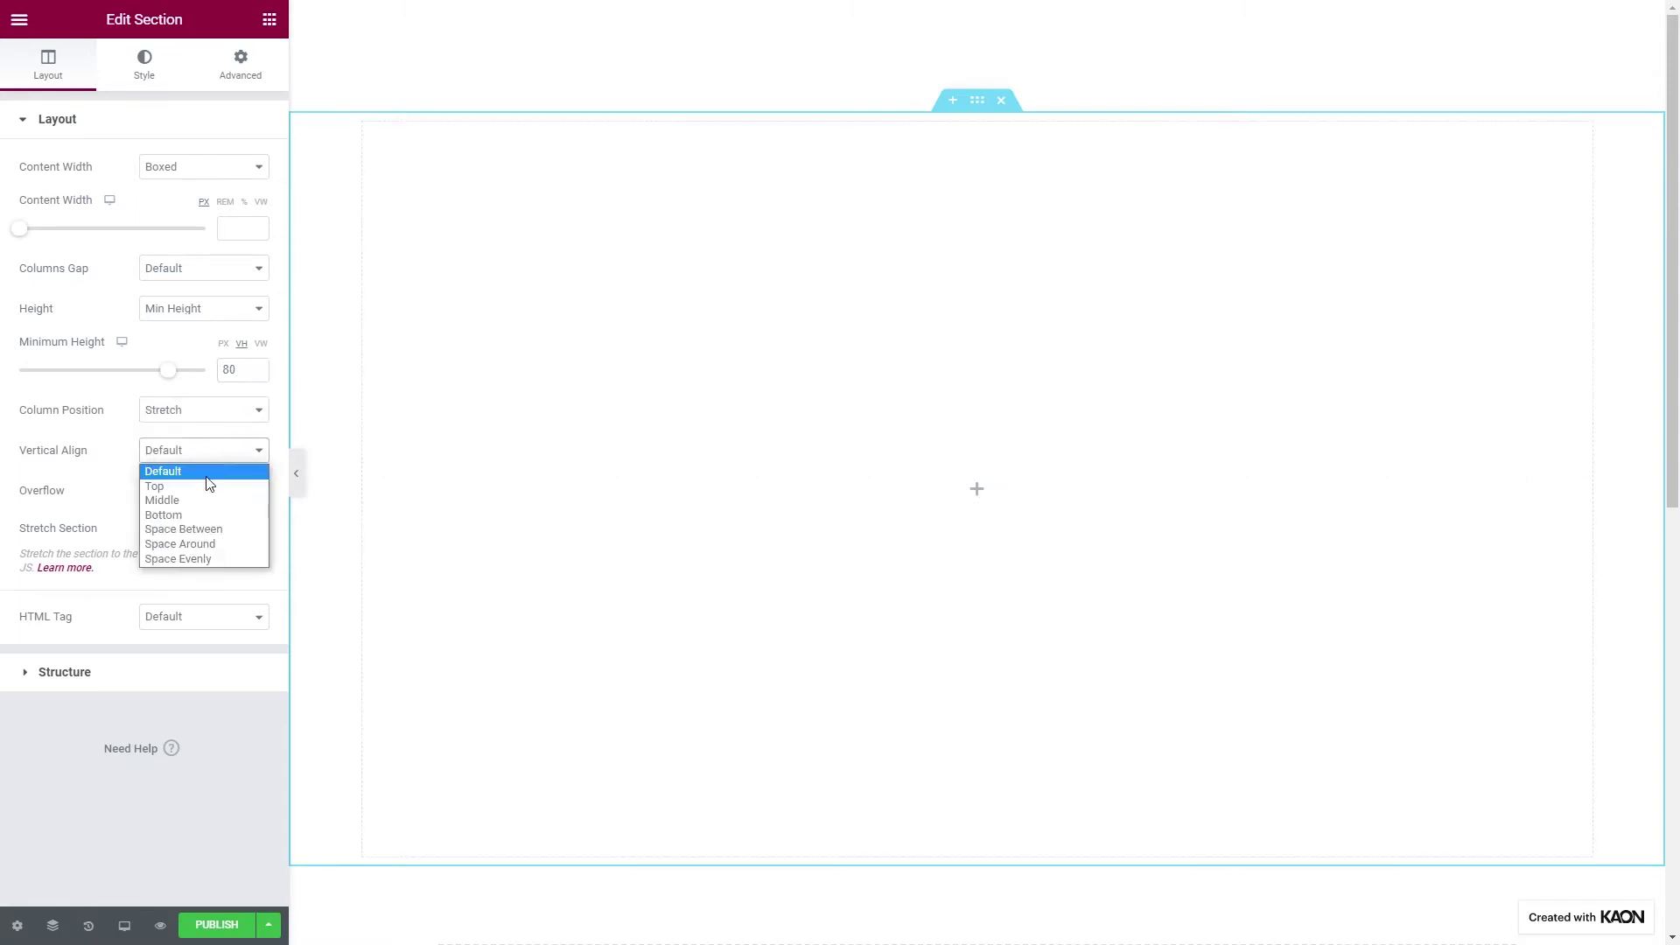
{"action": "left_click", "coordinate": [199, 515]}
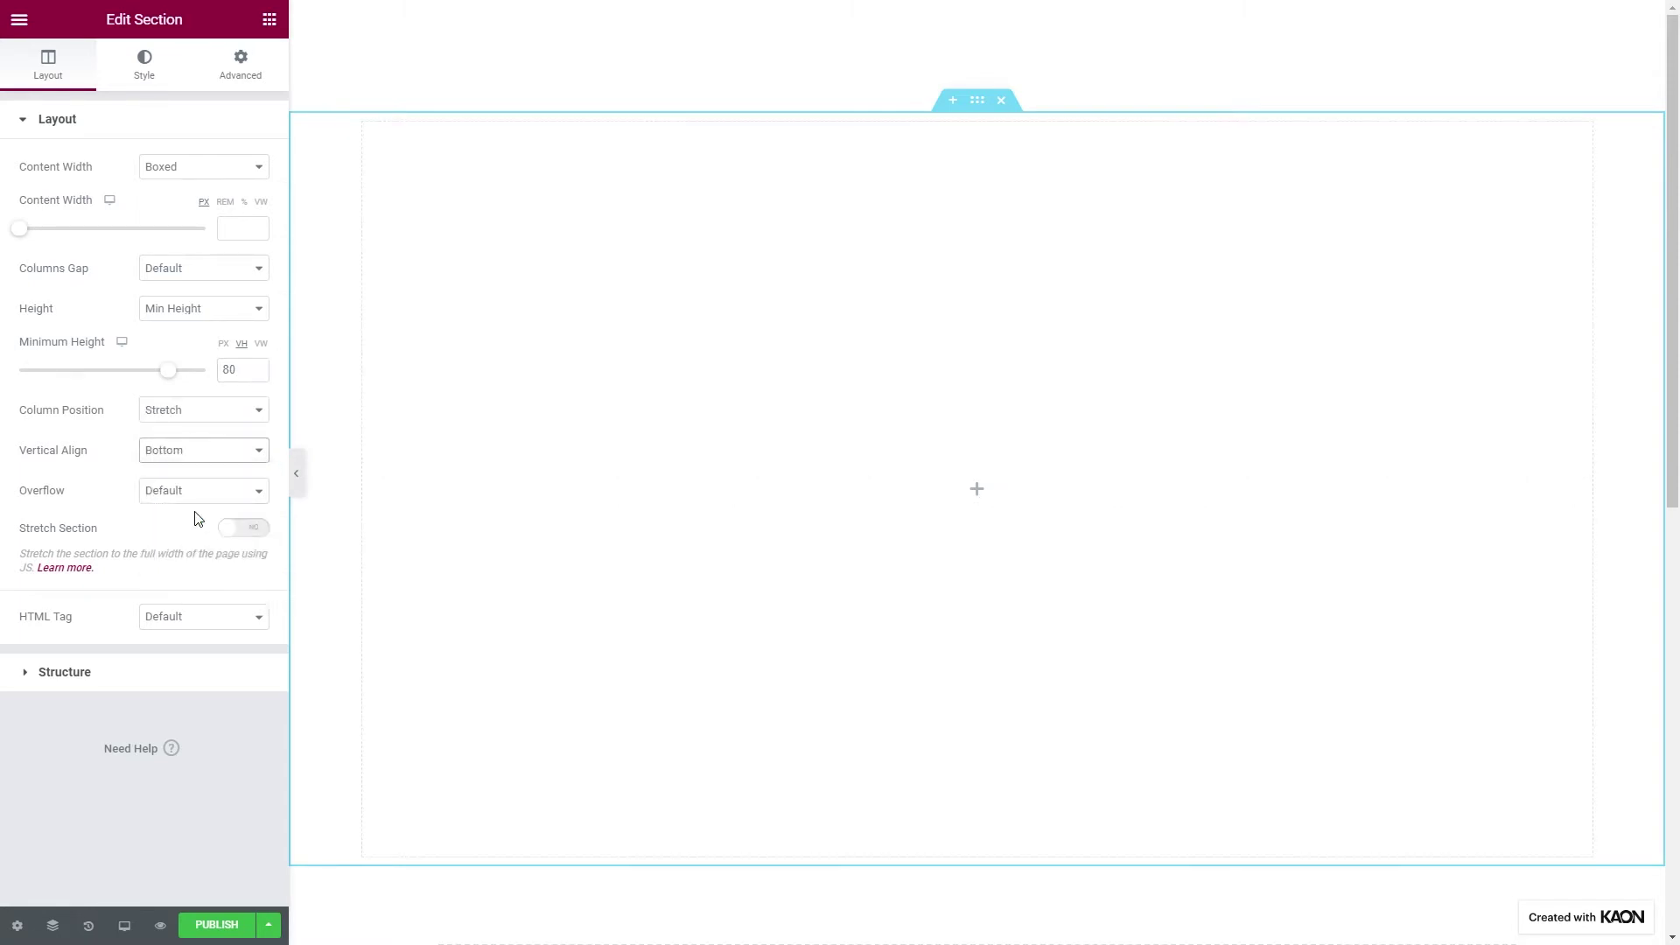
Give the section a Classic background whose image comes dynamically from the post's Featured Image
{"action": "left_click", "coordinate": [144, 78]}
{"action": "left_click", "coordinate": [178, 209]}
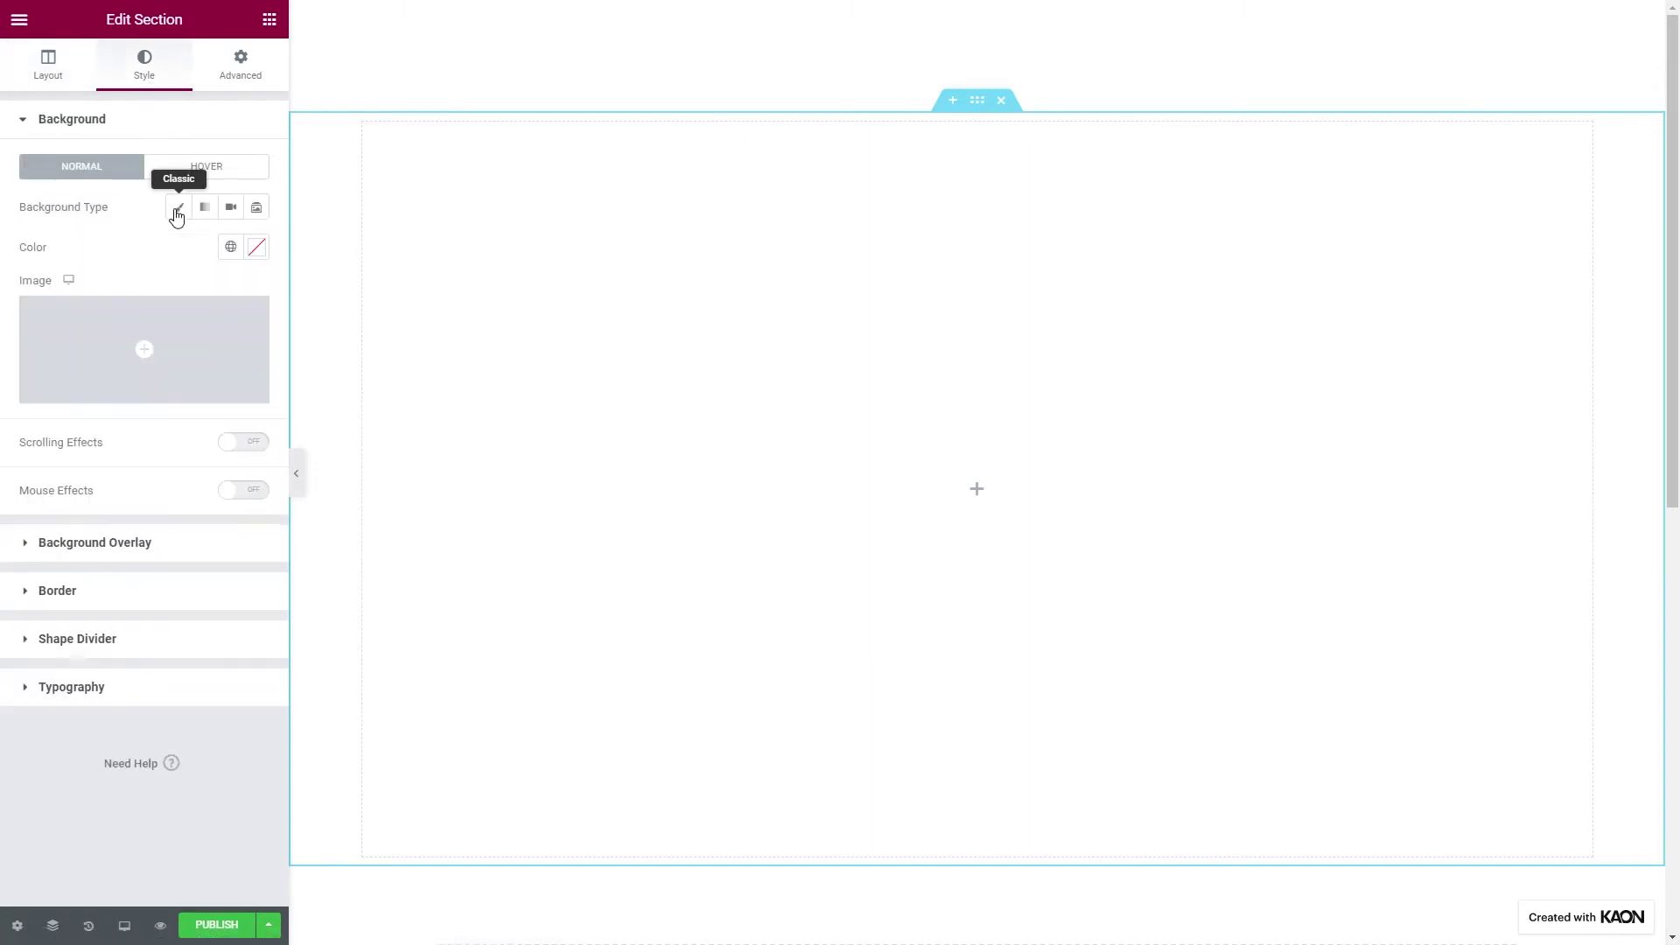
{"action": "mouse_move", "coordinate": [222, 349]}
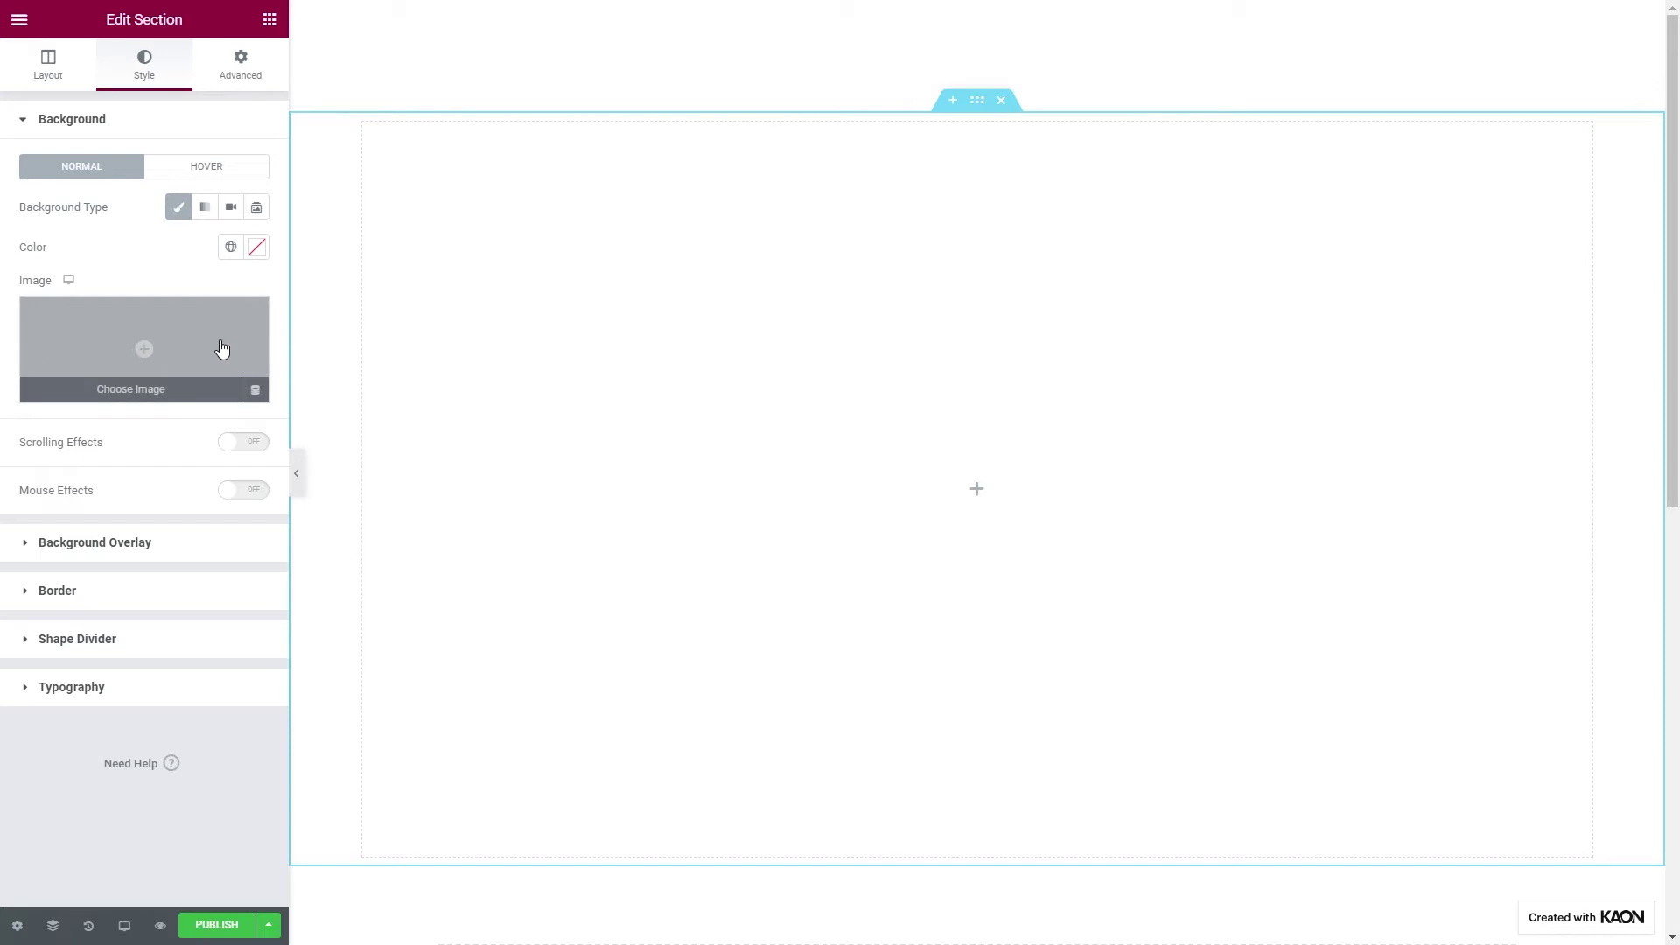
{"action": "left_click", "coordinate": [254, 393]}
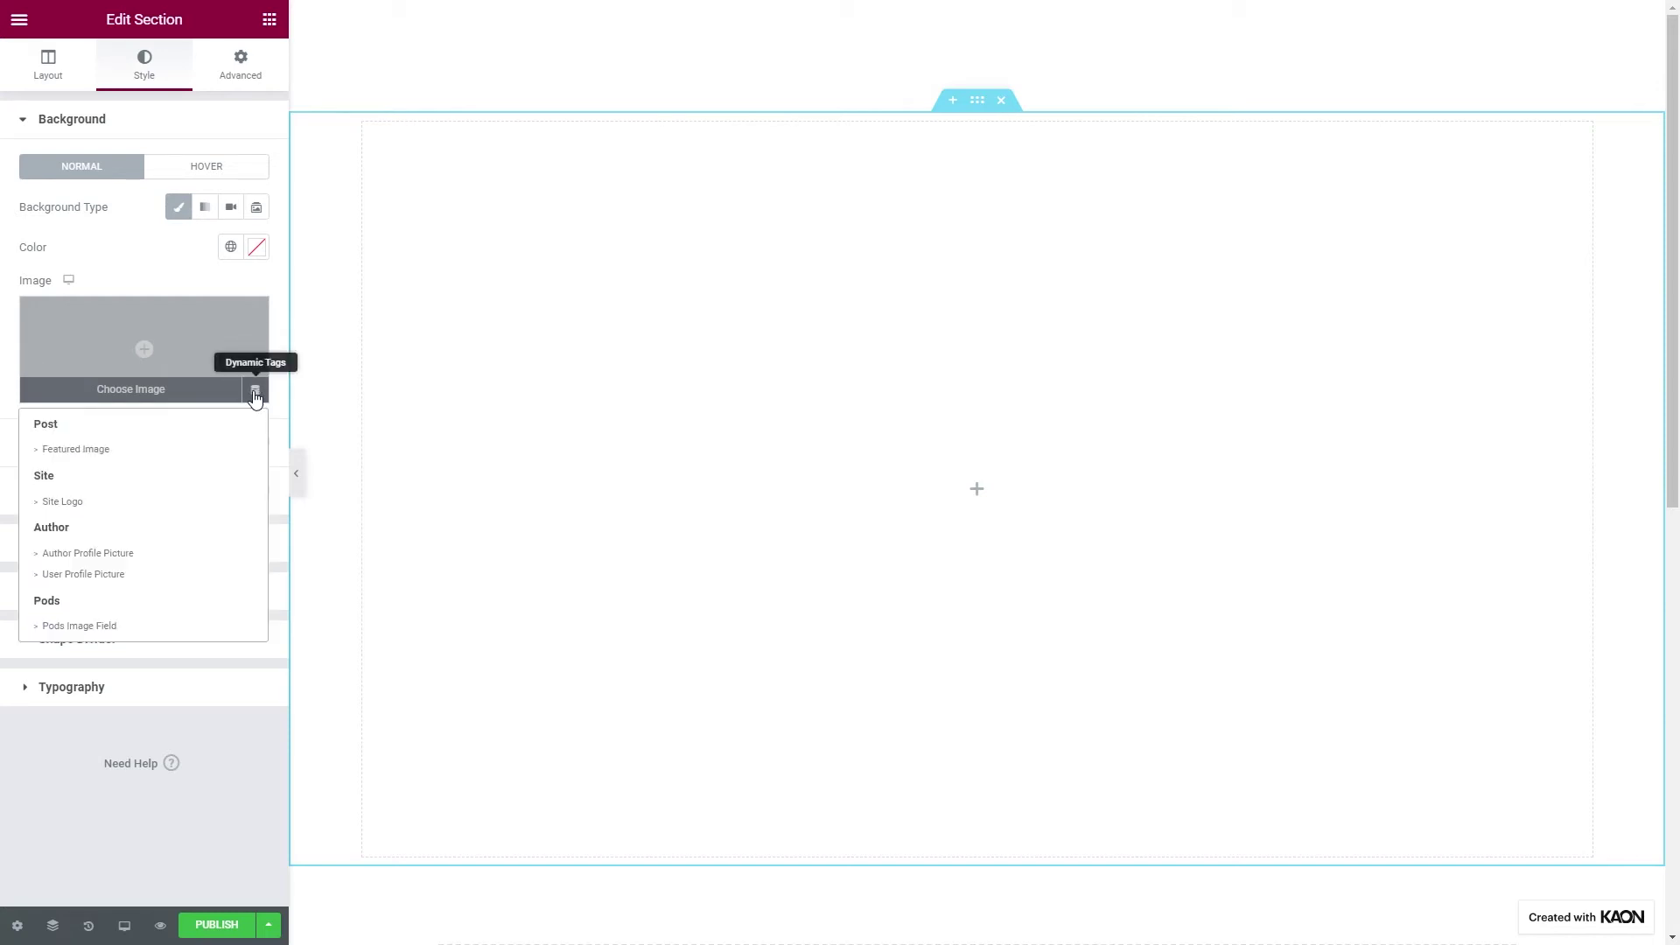
{"action": "left_click", "coordinate": [218, 448]}
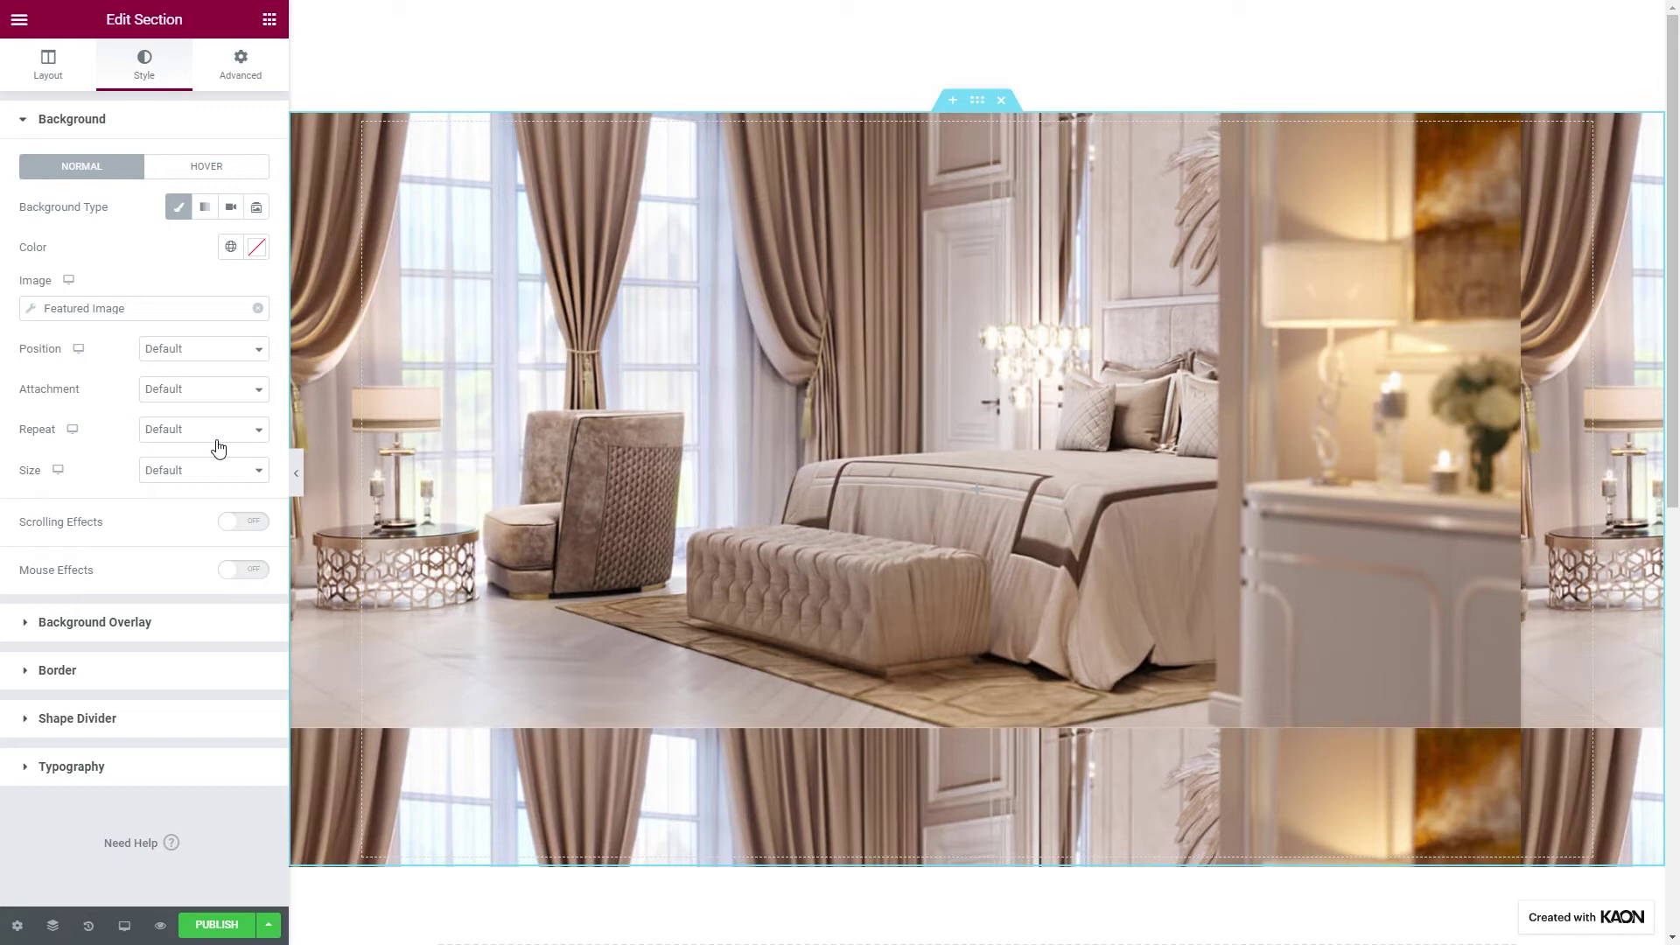
Set the section's background image to position Center Center, No-repeat and size Cover
{"action": "left_click", "coordinate": [210, 353]}
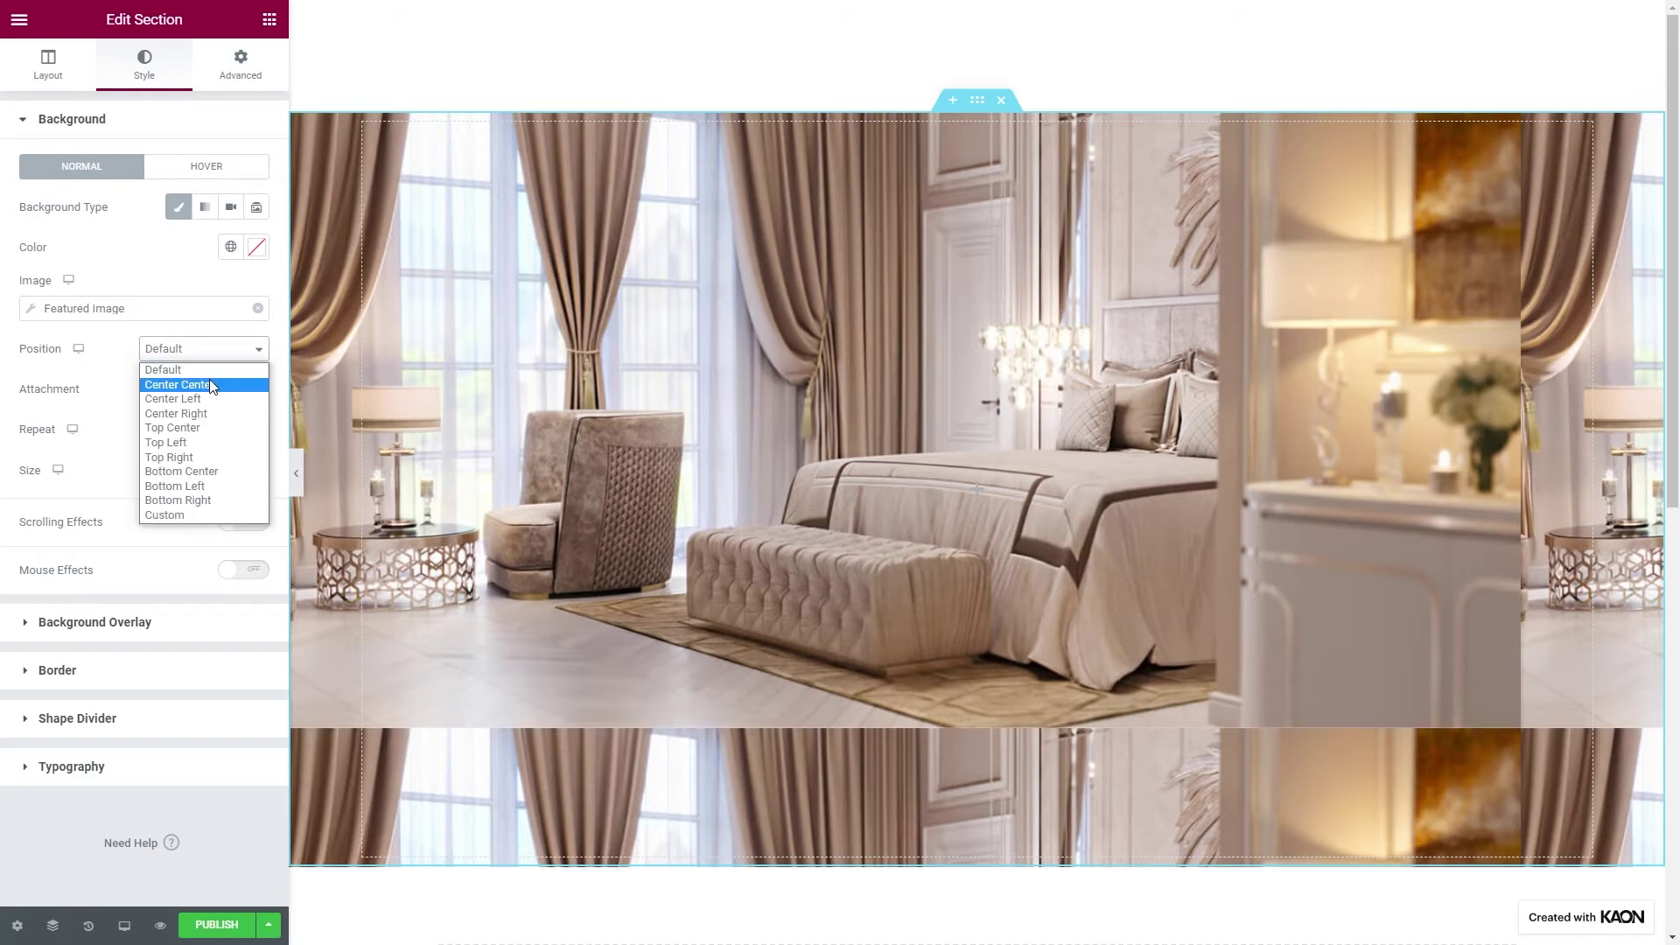
{"action": "left_click", "coordinate": [213, 380]}
{"action": "left_click", "coordinate": [215, 429]}
{"action": "left_click", "coordinate": [214, 457]}
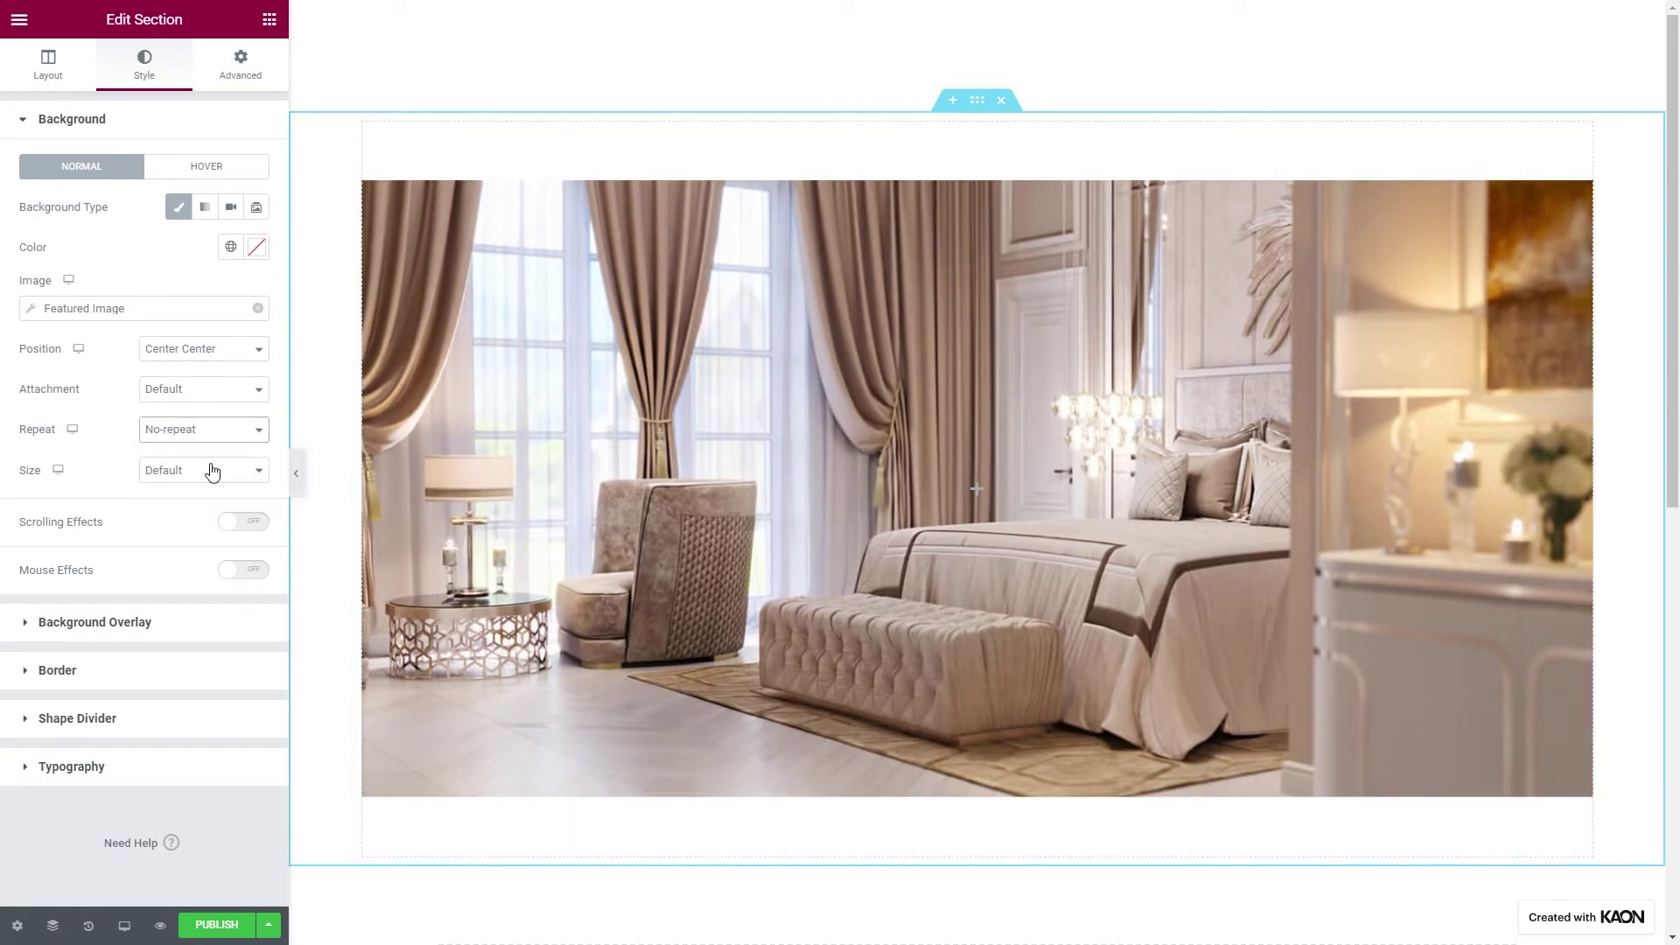
{"action": "left_click", "coordinate": [206, 472]}
{"action": "left_click", "coordinate": [199, 520]}
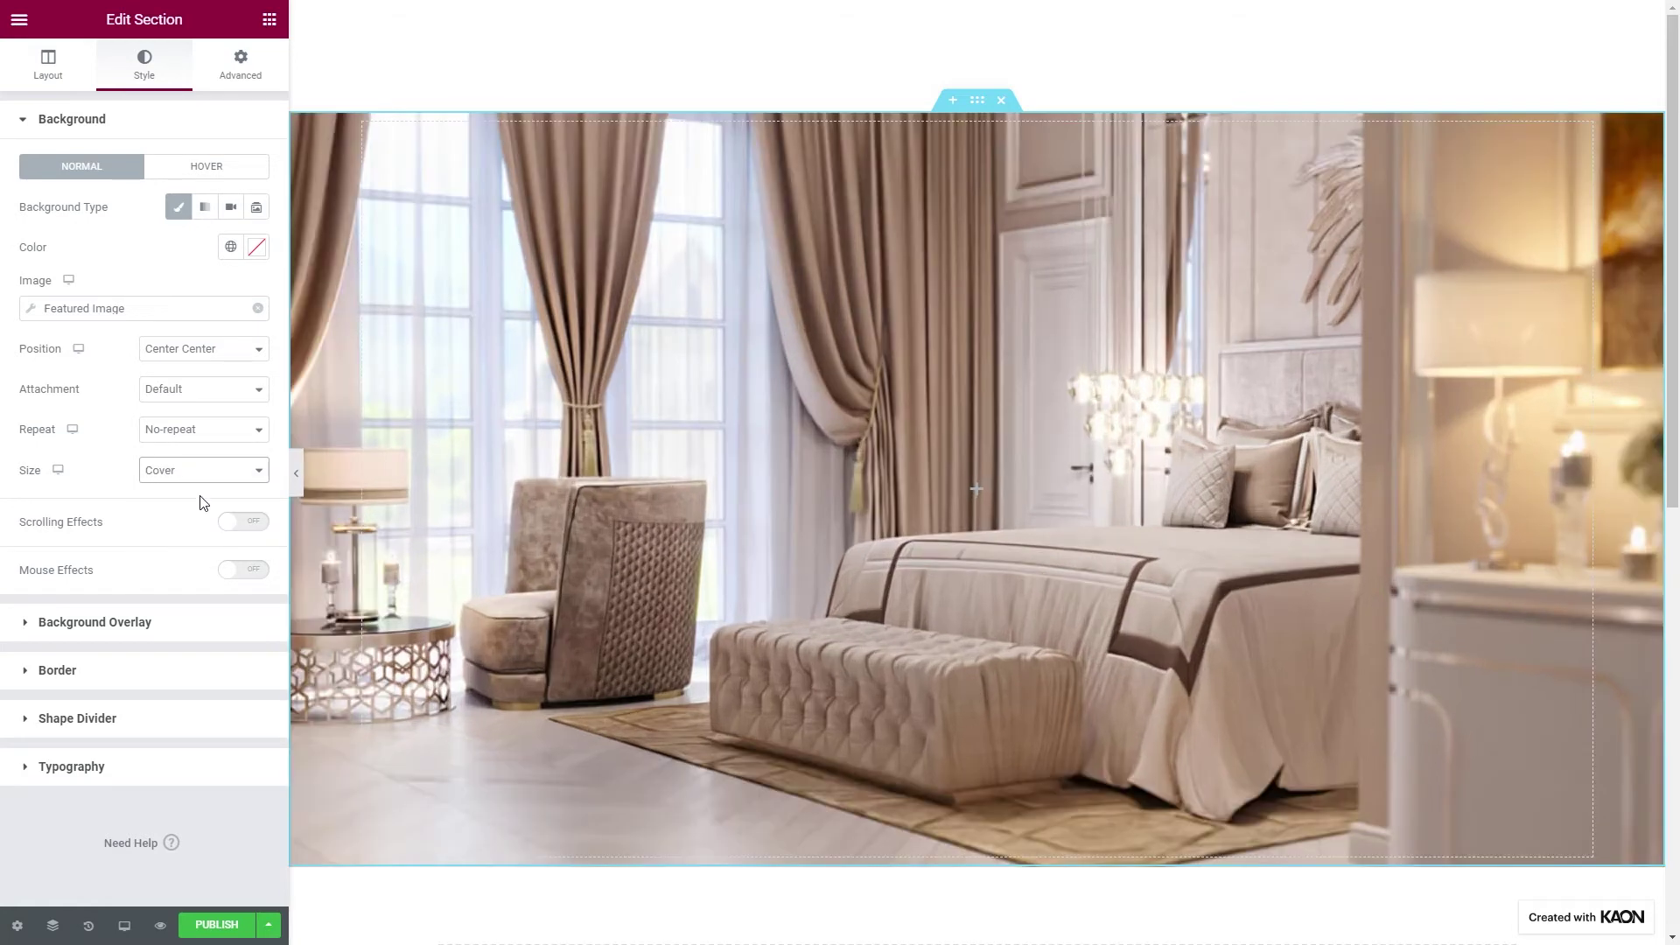
Unlink the section's margins and set its top margin to -128 px
{"action": "left_click", "coordinate": [248, 88]}
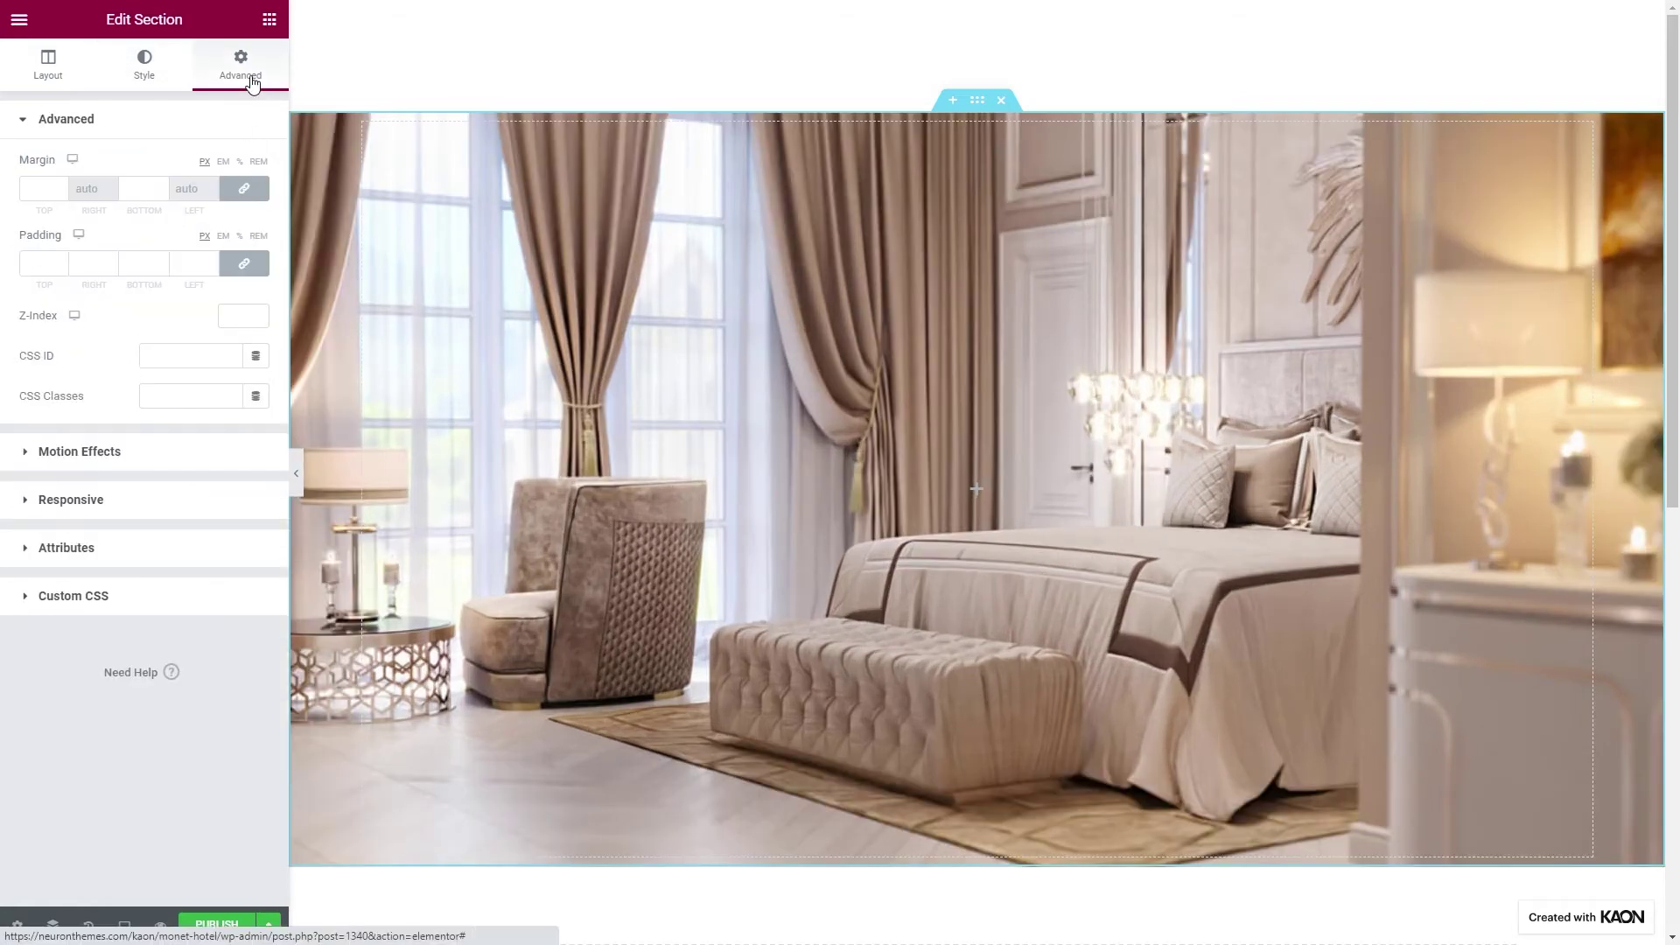
{"action": "left_click", "coordinate": [240, 190]}
{"action": "left_click", "coordinate": [61, 192]}
{"action": "type", "text": "-128"}
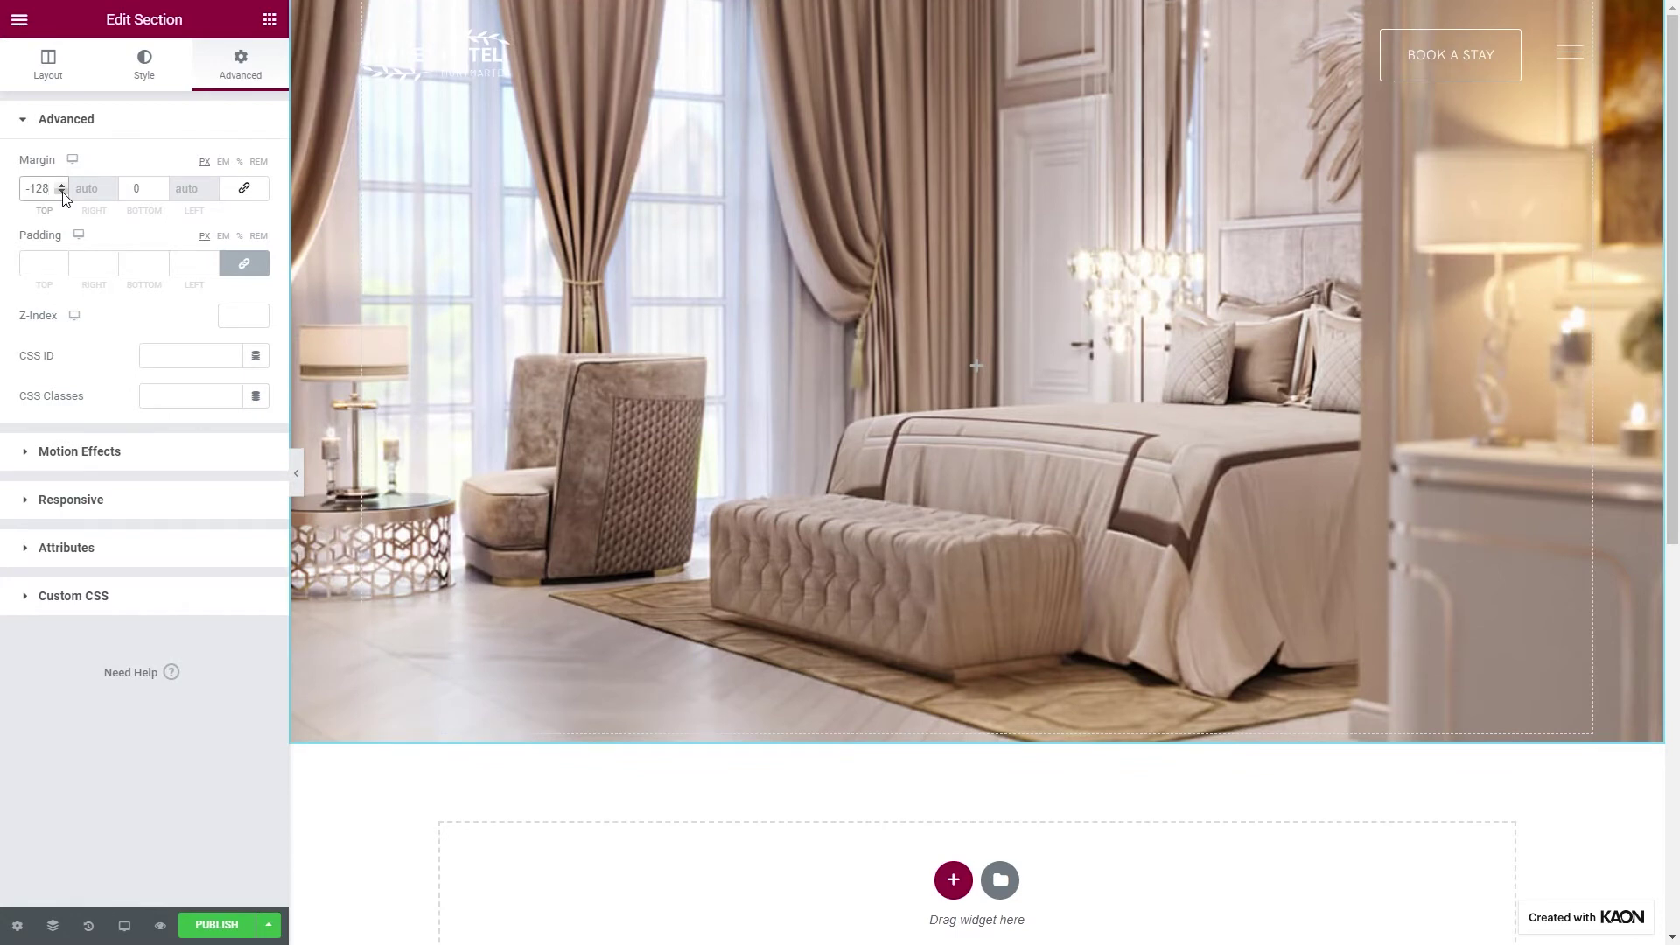
Add a Heading widget to the hero section, source its title from the Post Title and use the H1 tag
{"action": "left_click", "coordinate": [266, 25]}
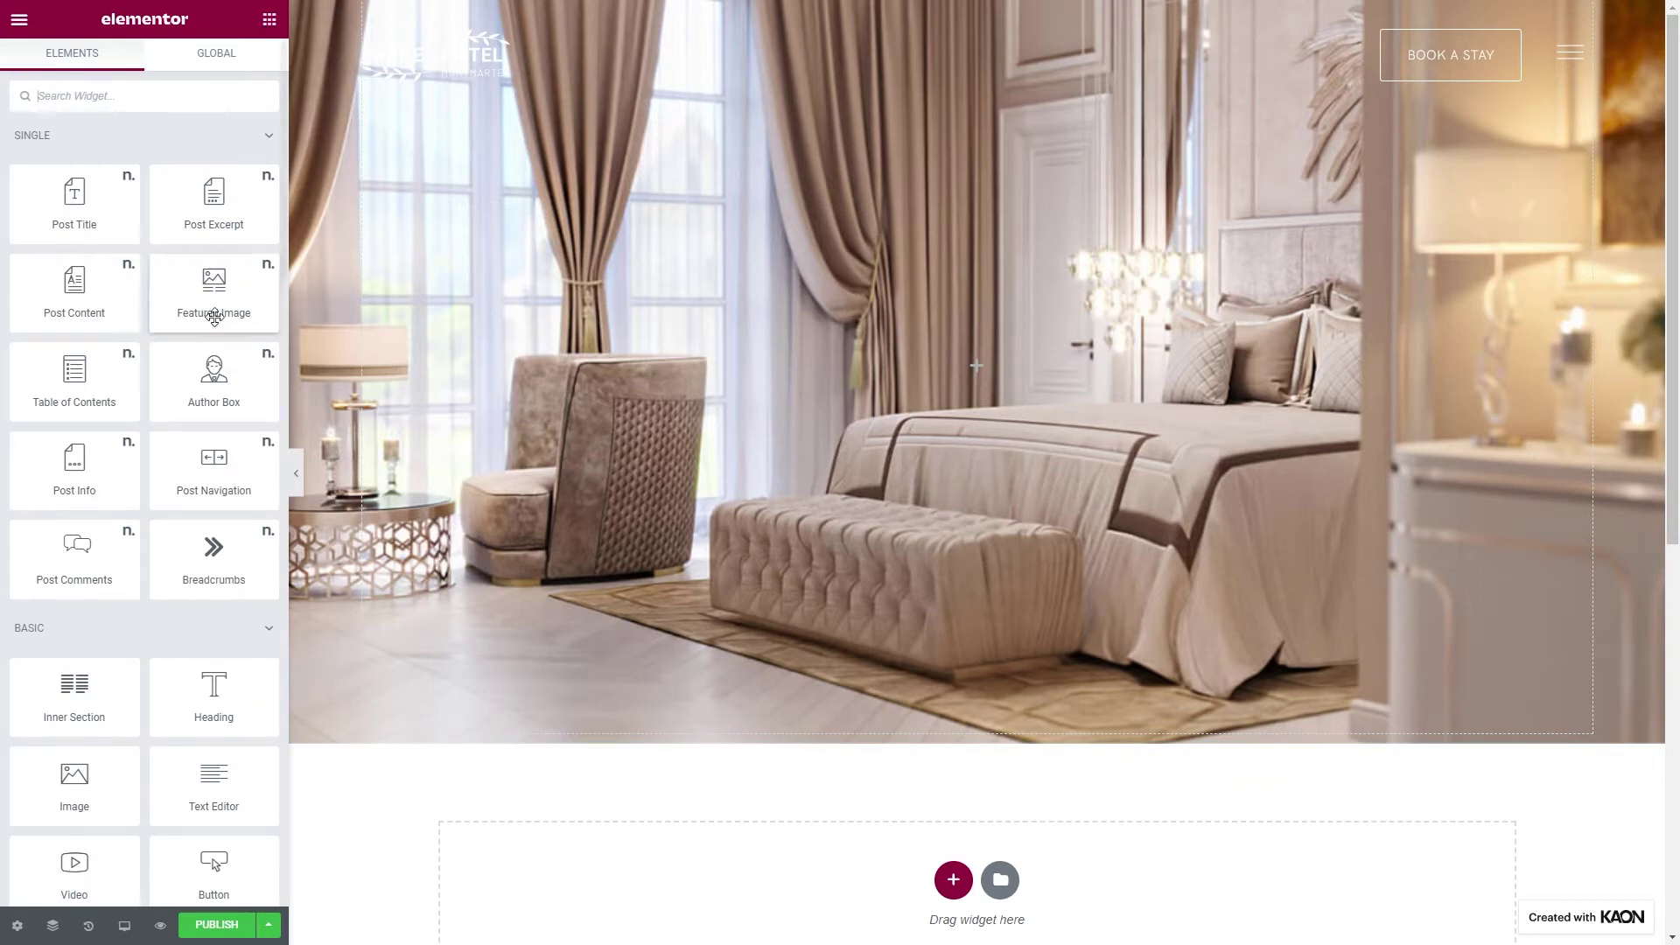
{"action": "left_click_drag", "start_coordinate": [213, 691], "coordinate": [560, 495]}
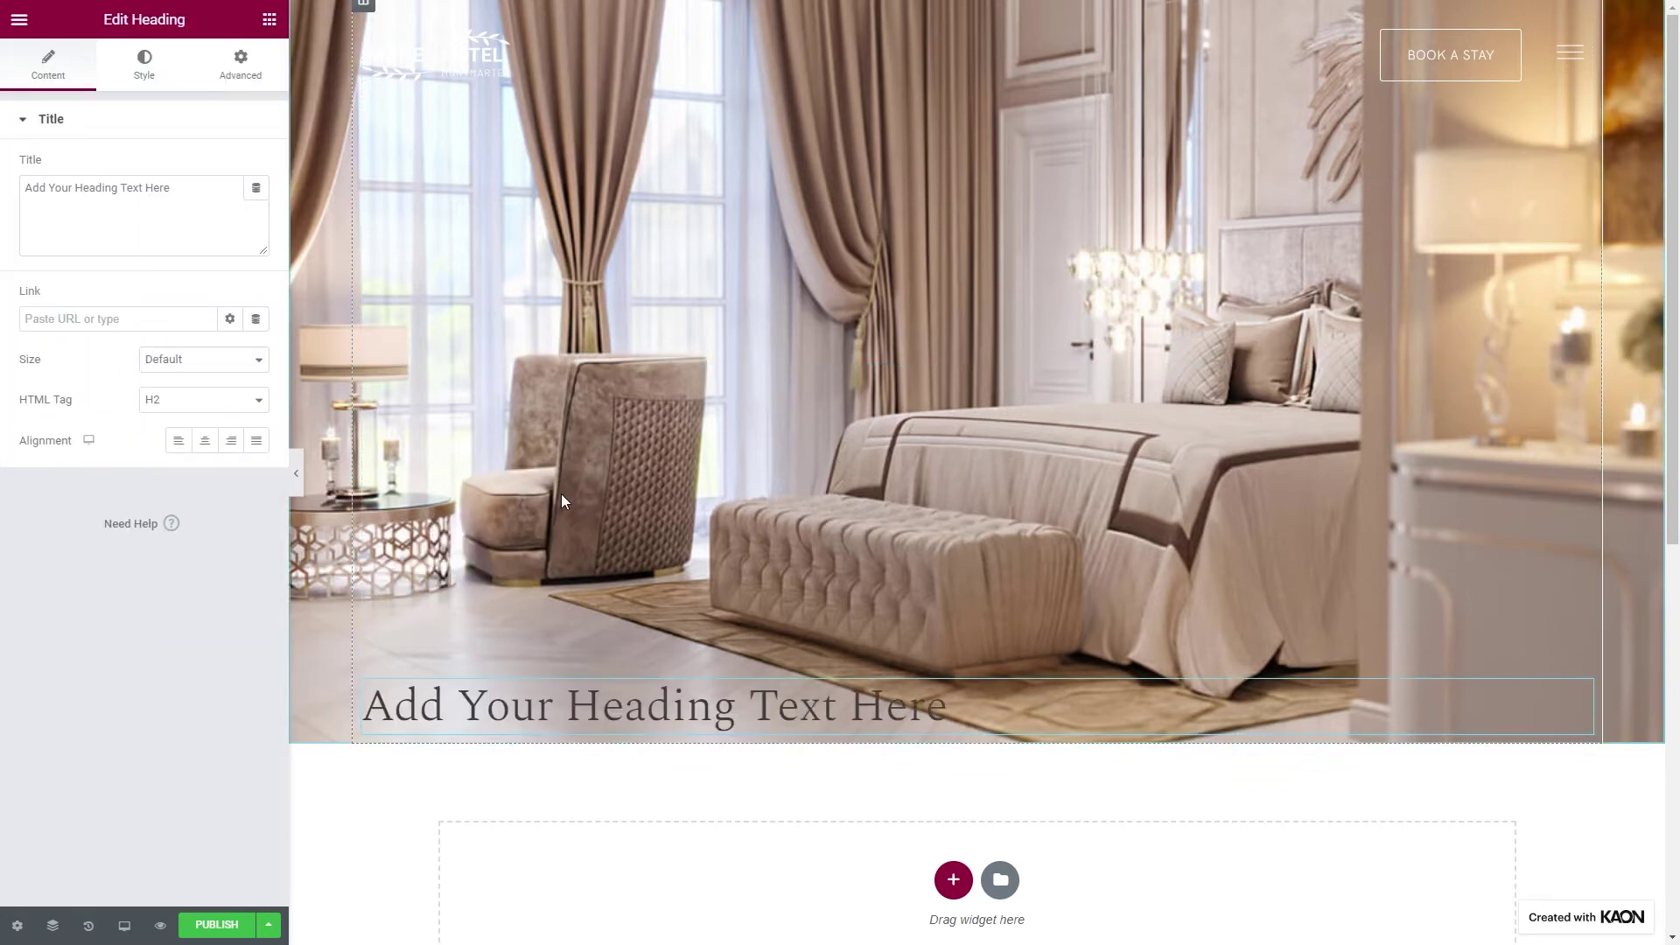
{"action": "left_click", "coordinate": [258, 194]}
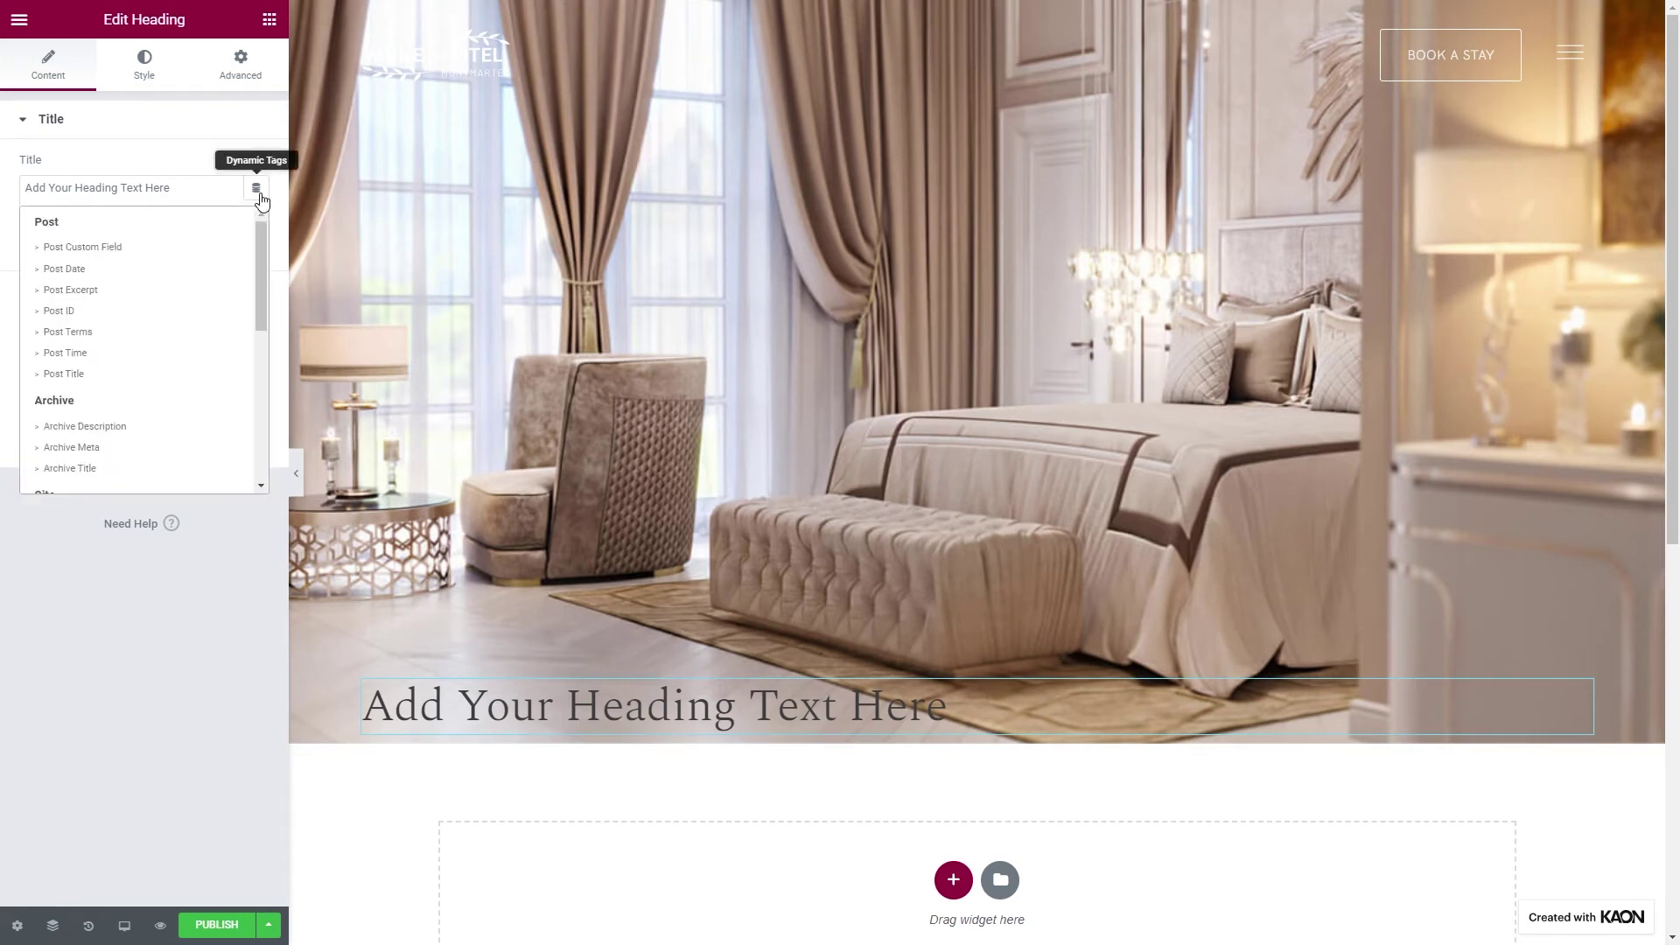
{"action": "left_click", "coordinate": [95, 374]}
{"action": "left_click", "coordinate": [151, 350]}
{"action": "left_click", "coordinate": [155, 366]}
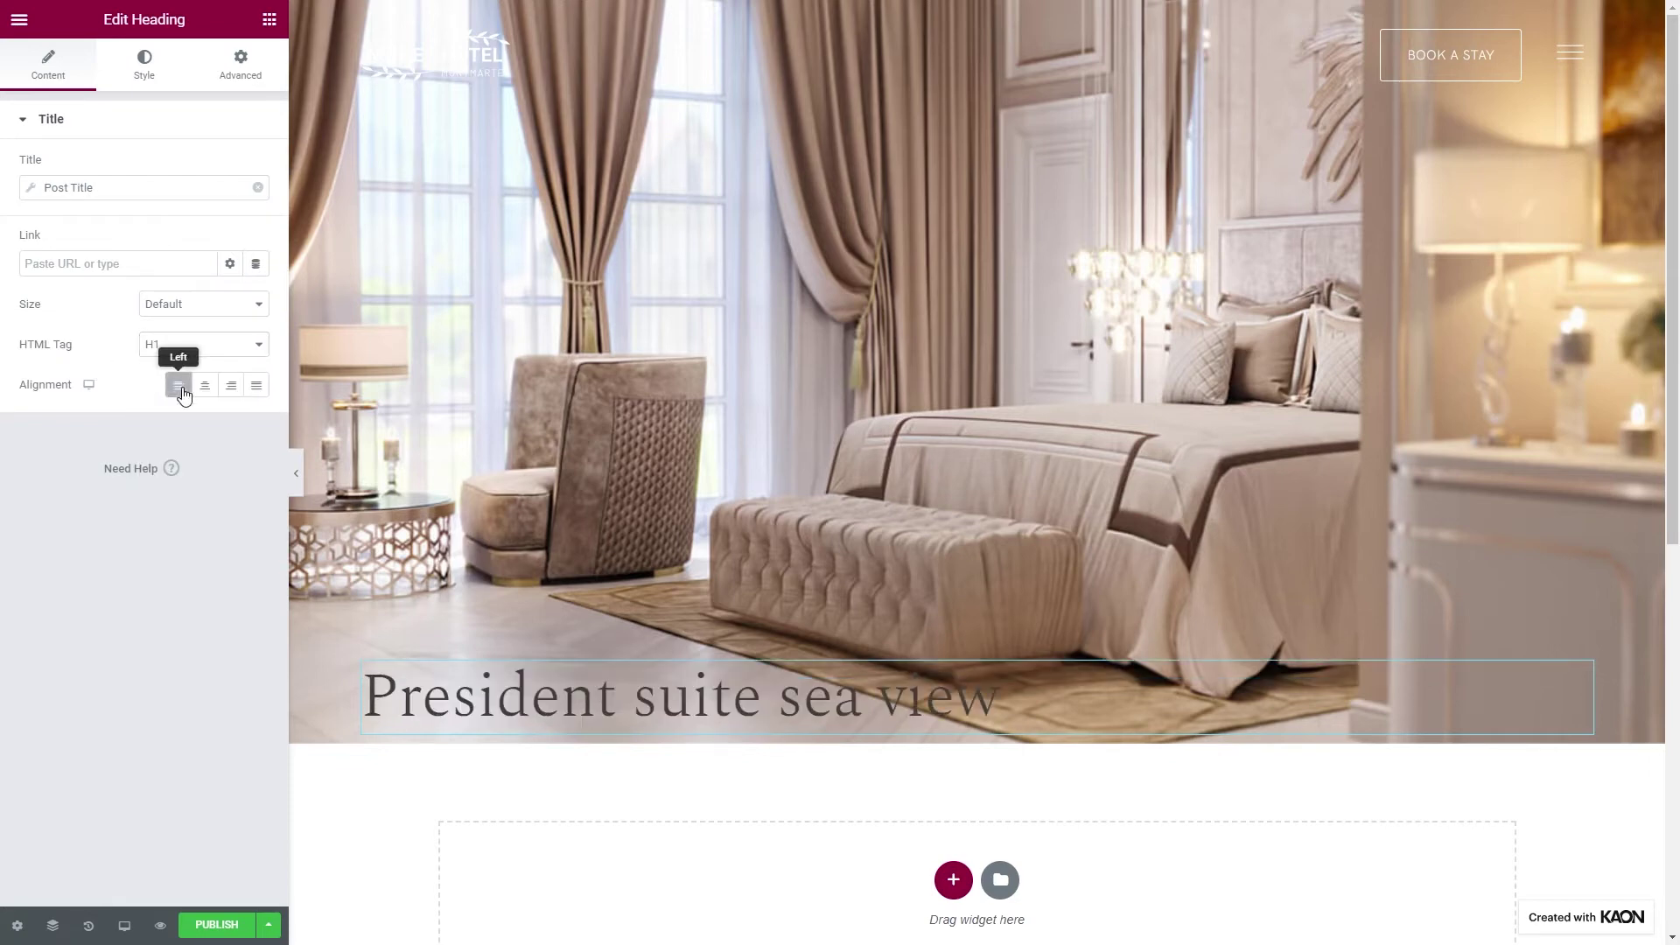
Set the hero heading's text color to the white global color
{"action": "left_click", "coordinate": [151, 88]}
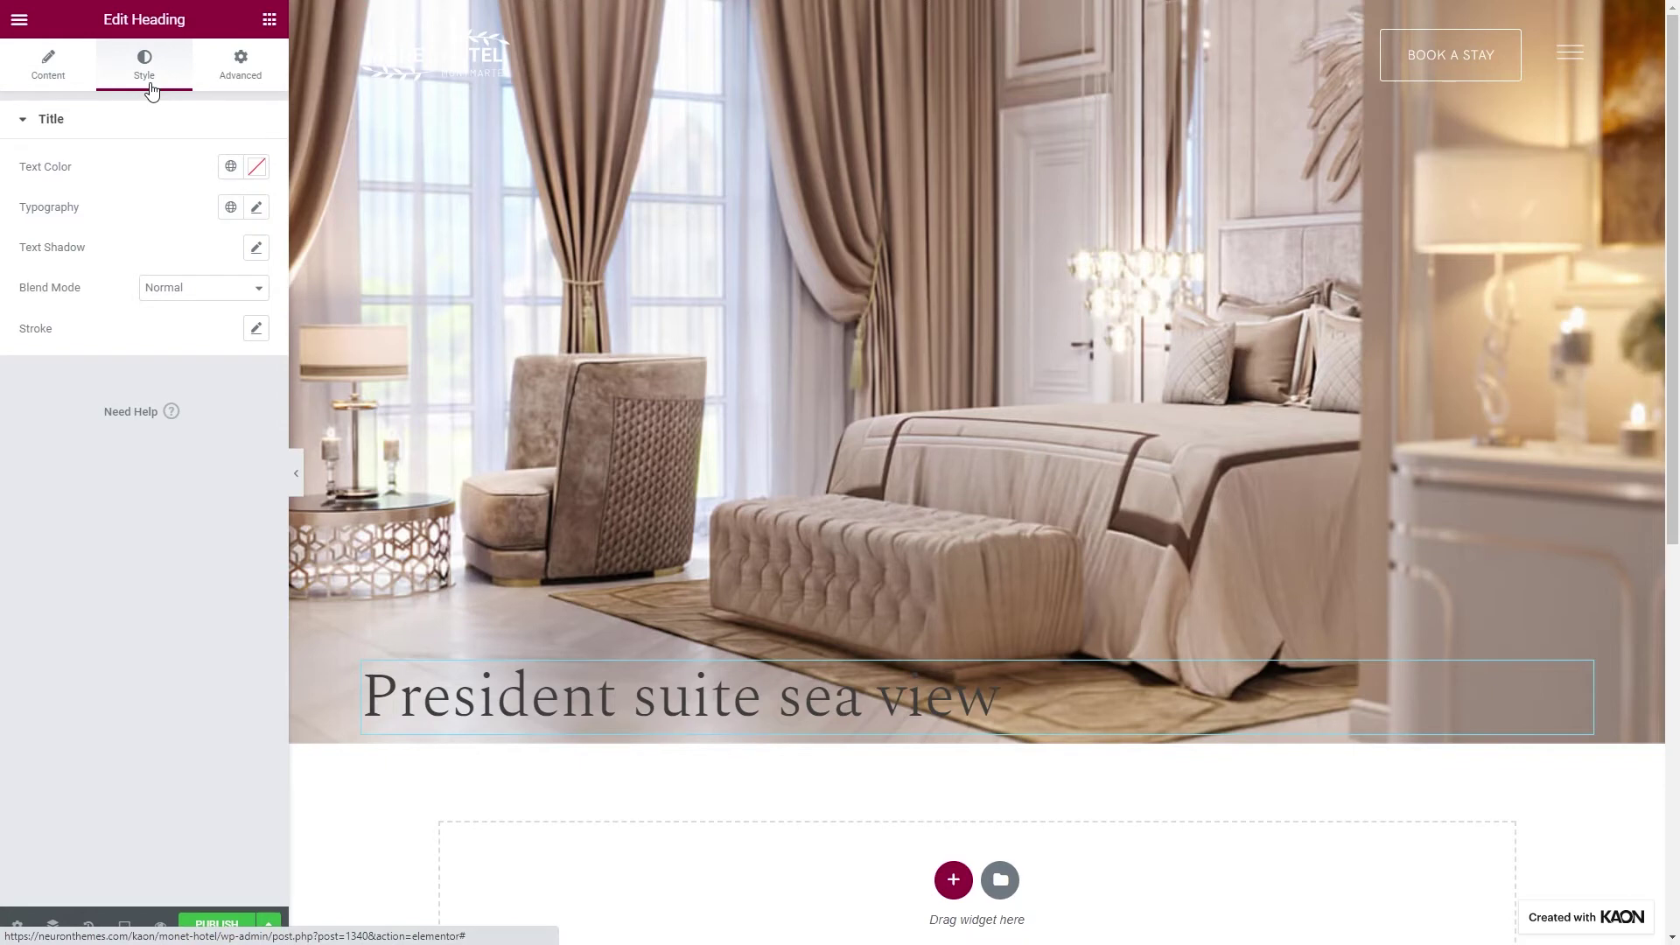
{"action": "left_click", "coordinate": [230, 167]}
{"action": "left_click", "coordinate": [165, 459]}
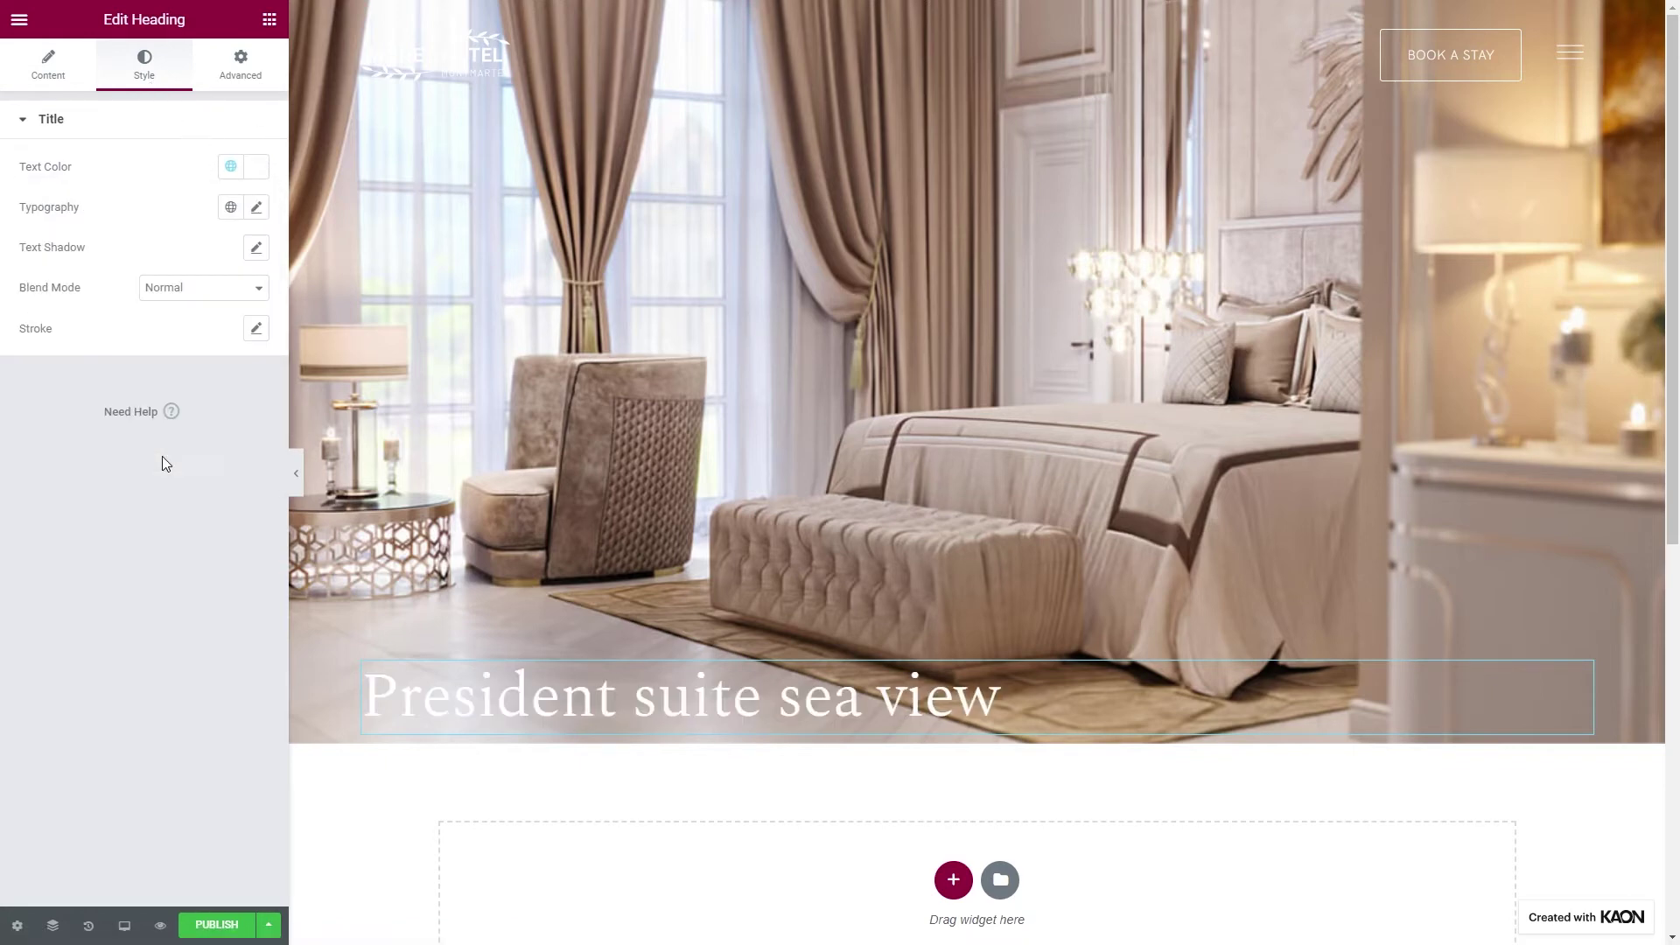
Give the hero heading a custom positioning width of 55%
{"action": "left_click", "coordinate": [229, 77]}
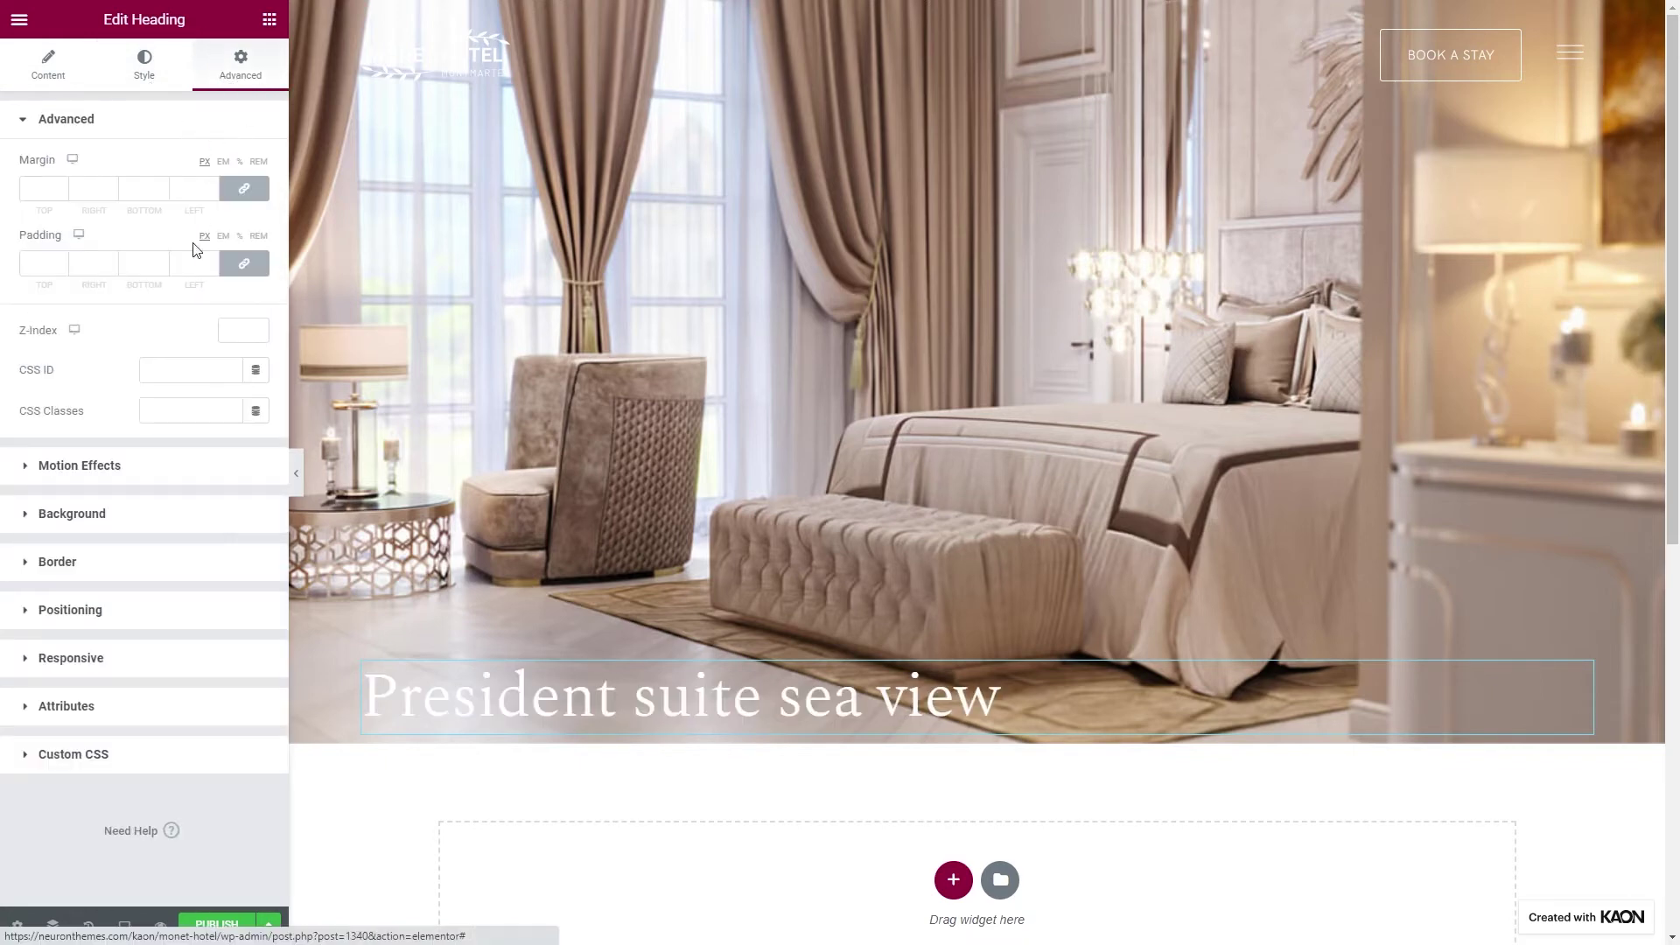
{"action": "left_click", "coordinate": [147, 609]}
{"action": "left_click", "coordinate": [171, 361]}
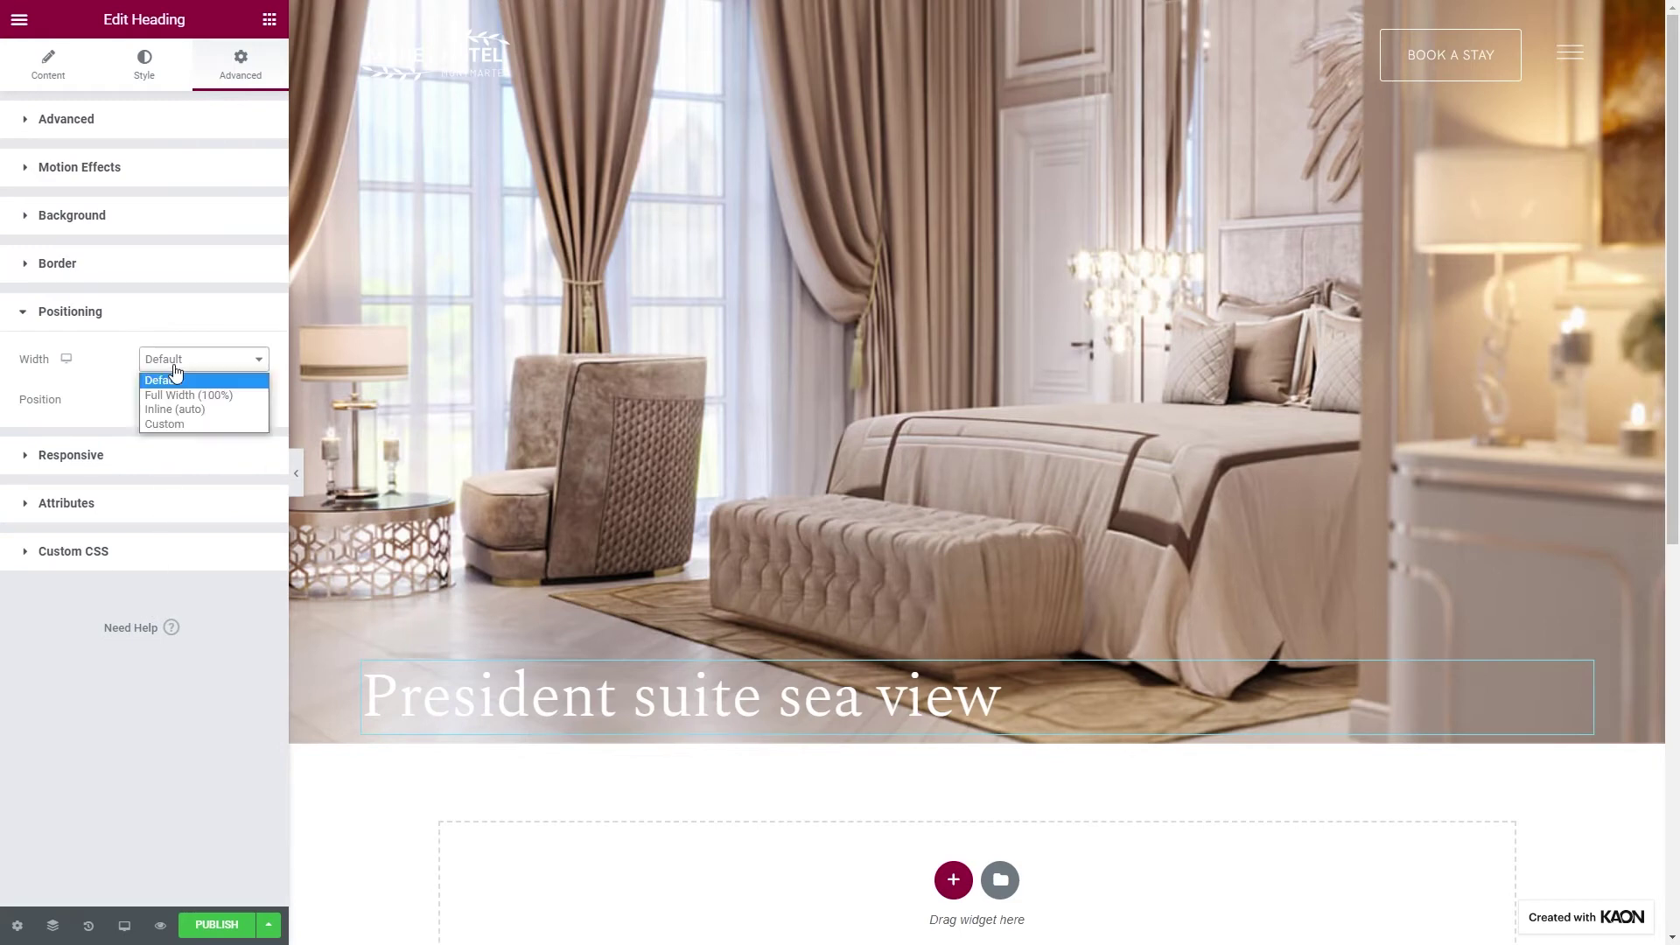
{"action": "left_click", "coordinate": [165, 427]}
{"action": "left_click", "coordinate": [244, 395]}
{"action": "left_click", "coordinate": [234, 420]}
{"action": "type", "text": "55"}
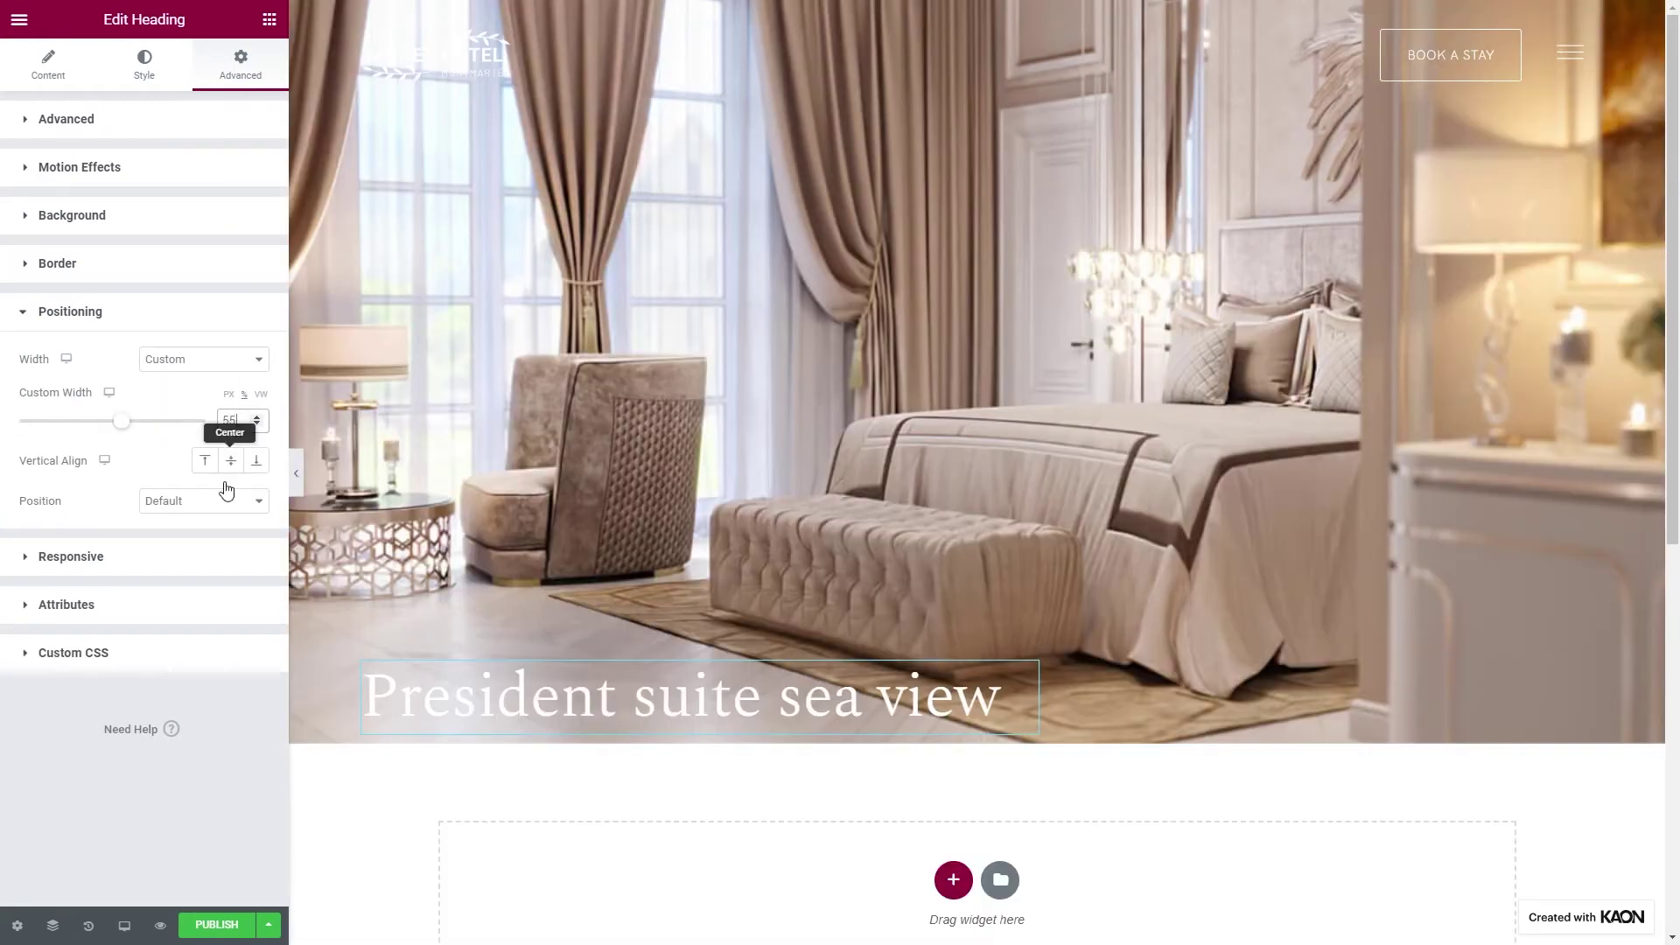
Set an 80 px bottom margin on the hero section's column, leaving its other margins at 0
{"action": "left_click", "coordinate": [53, 925]}
{"action": "left_click", "coordinate": [1498, 211]}
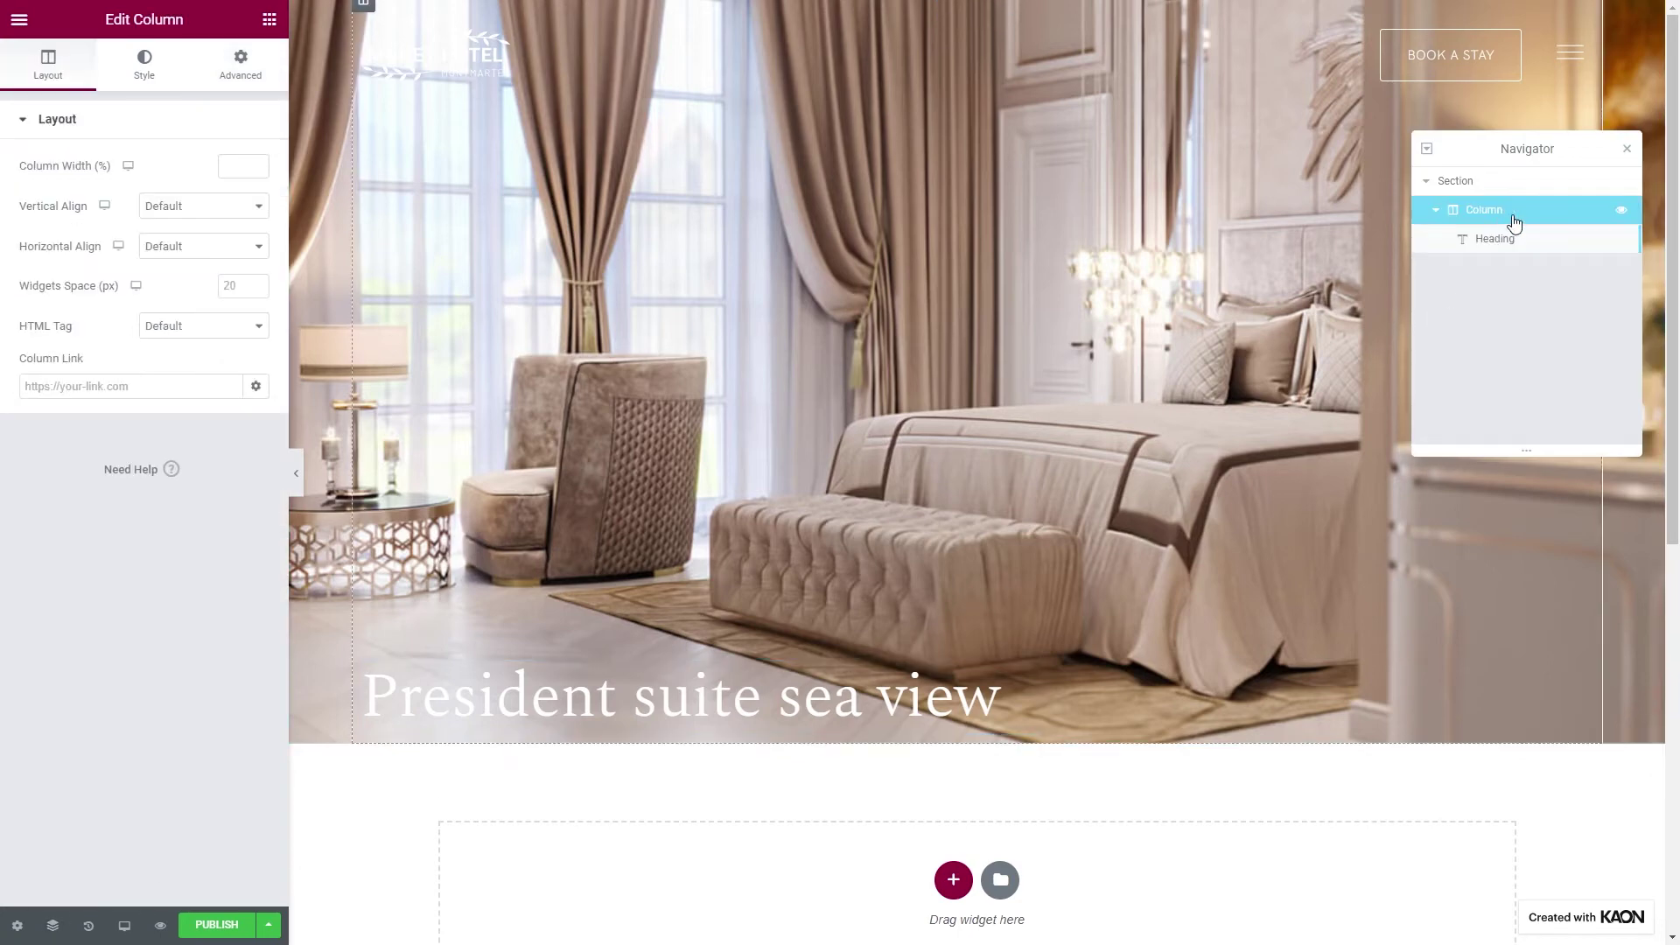
{"action": "left_click", "coordinate": [1627, 149]}
{"action": "left_click", "coordinate": [249, 79]}
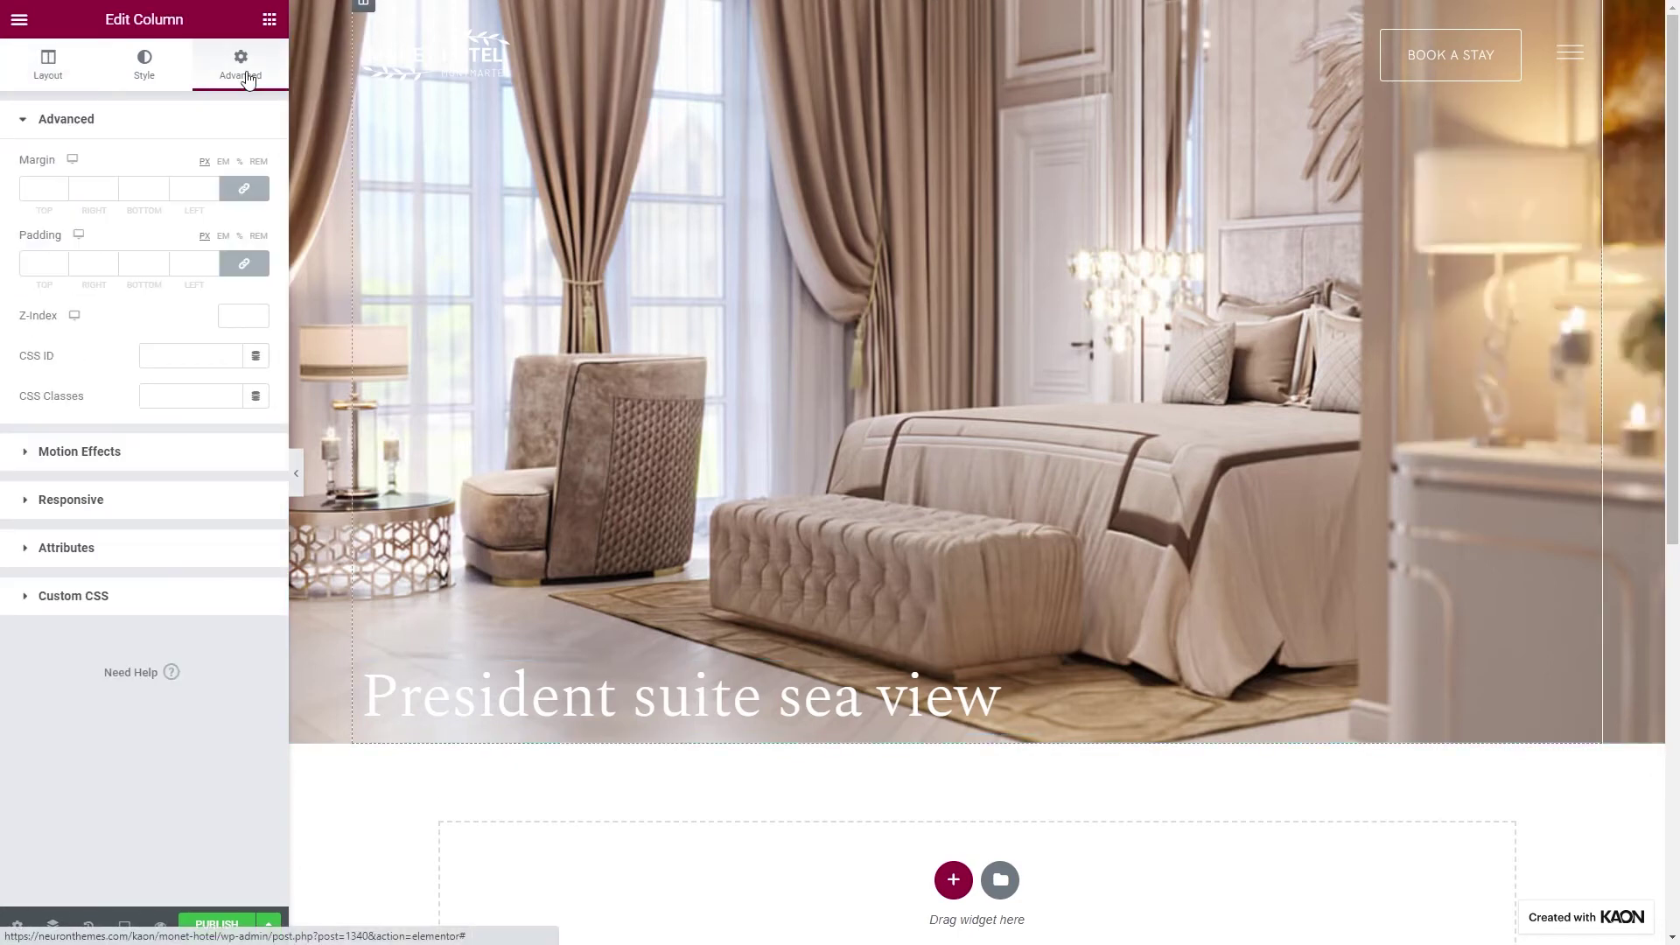
{"action": "left_click", "coordinate": [244, 189]}
{"action": "double_click", "coordinate": [154, 193]}
{"action": "type", "text": "80"}
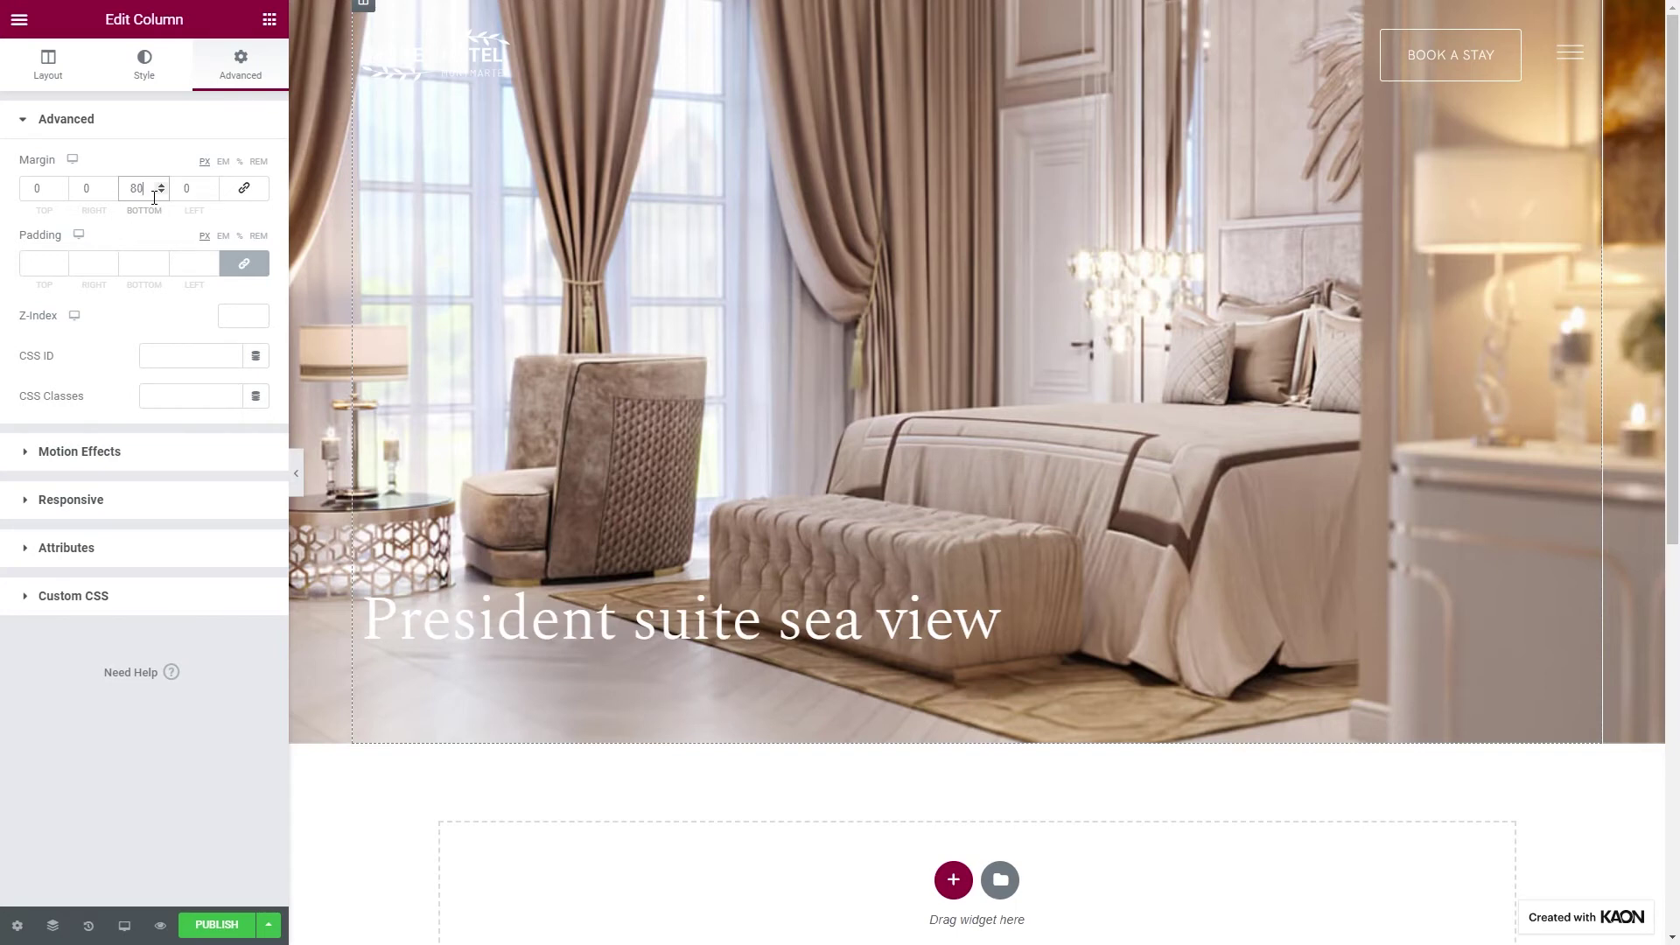
Add a two-column section below the hero with No Gap between columns and a 33, 66 structure
{"action": "scroll", "coordinate": [1024, 604], "scroll_direction": "down", "scroll_amount": 3}
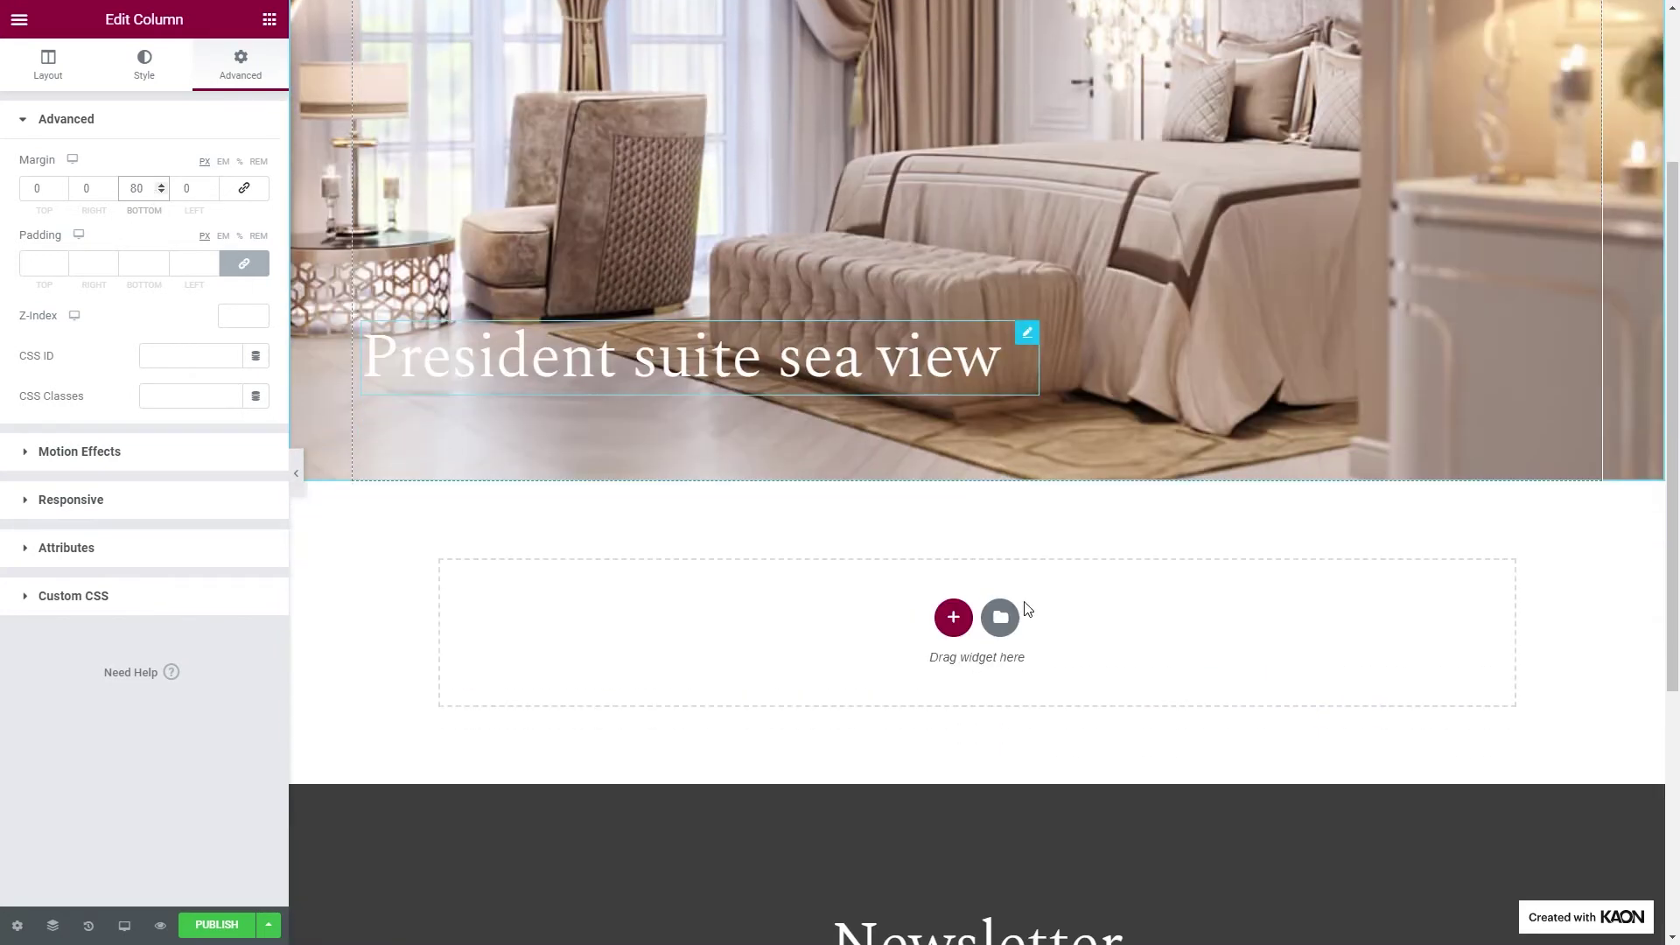
{"action": "left_click", "coordinate": [954, 619]}
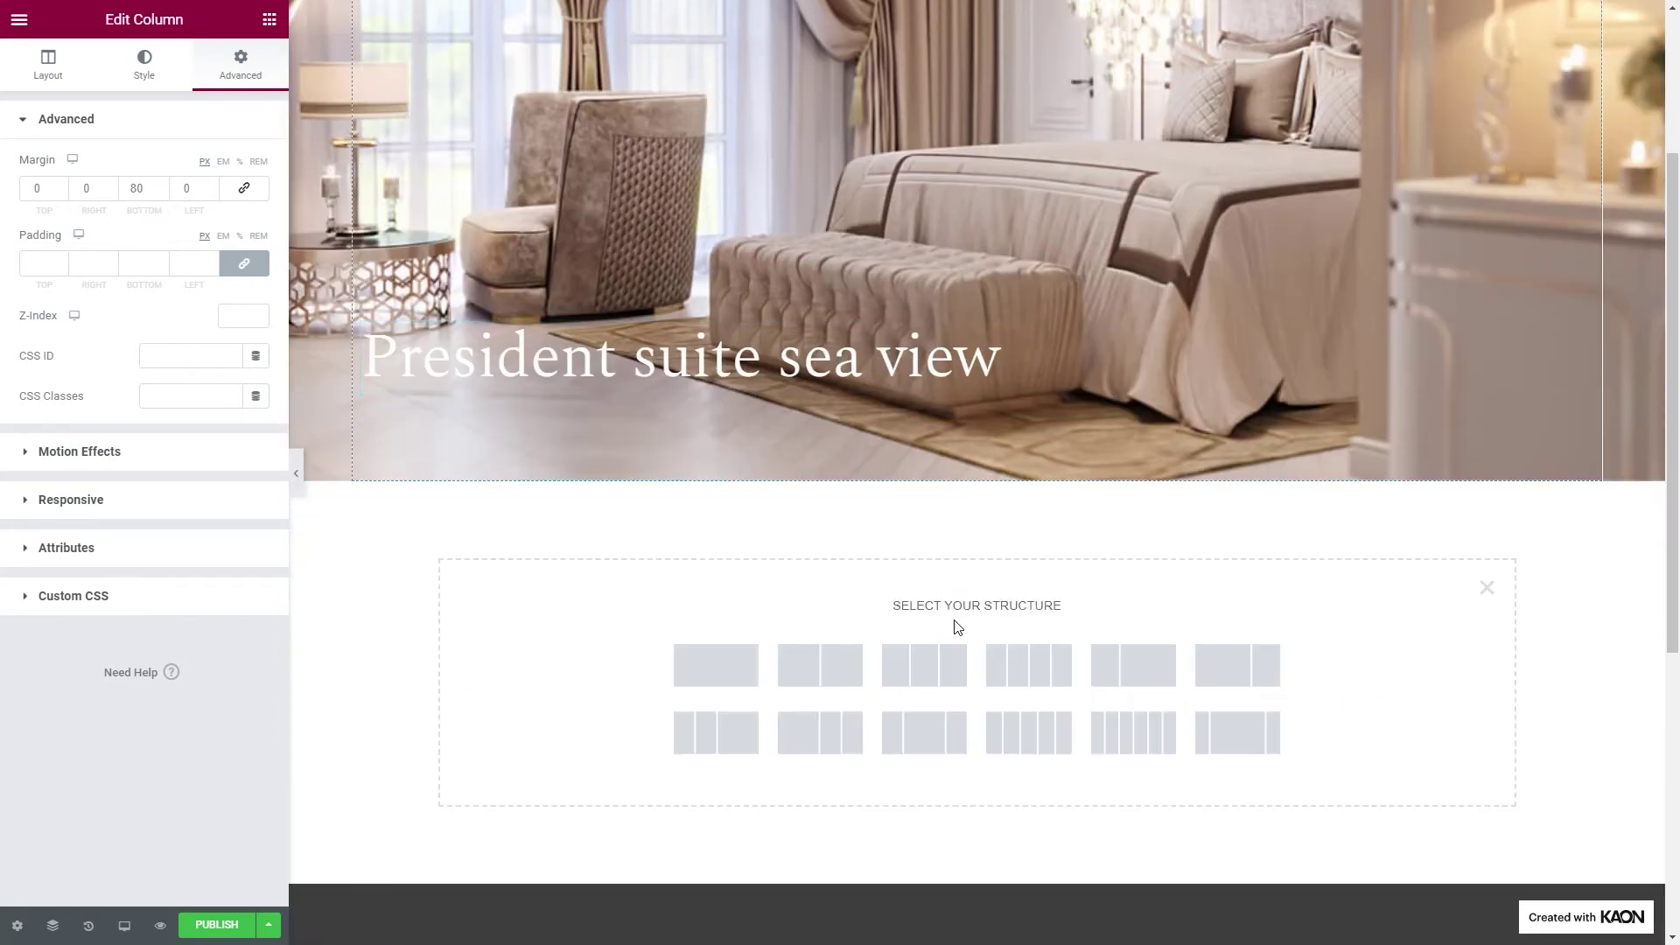
{"action": "left_click", "coordinate": [820, 665]}
{"action": "left_click", "coordinate": [206, 270]}
{"action": "left_click", "coordinate": [170, 283]}
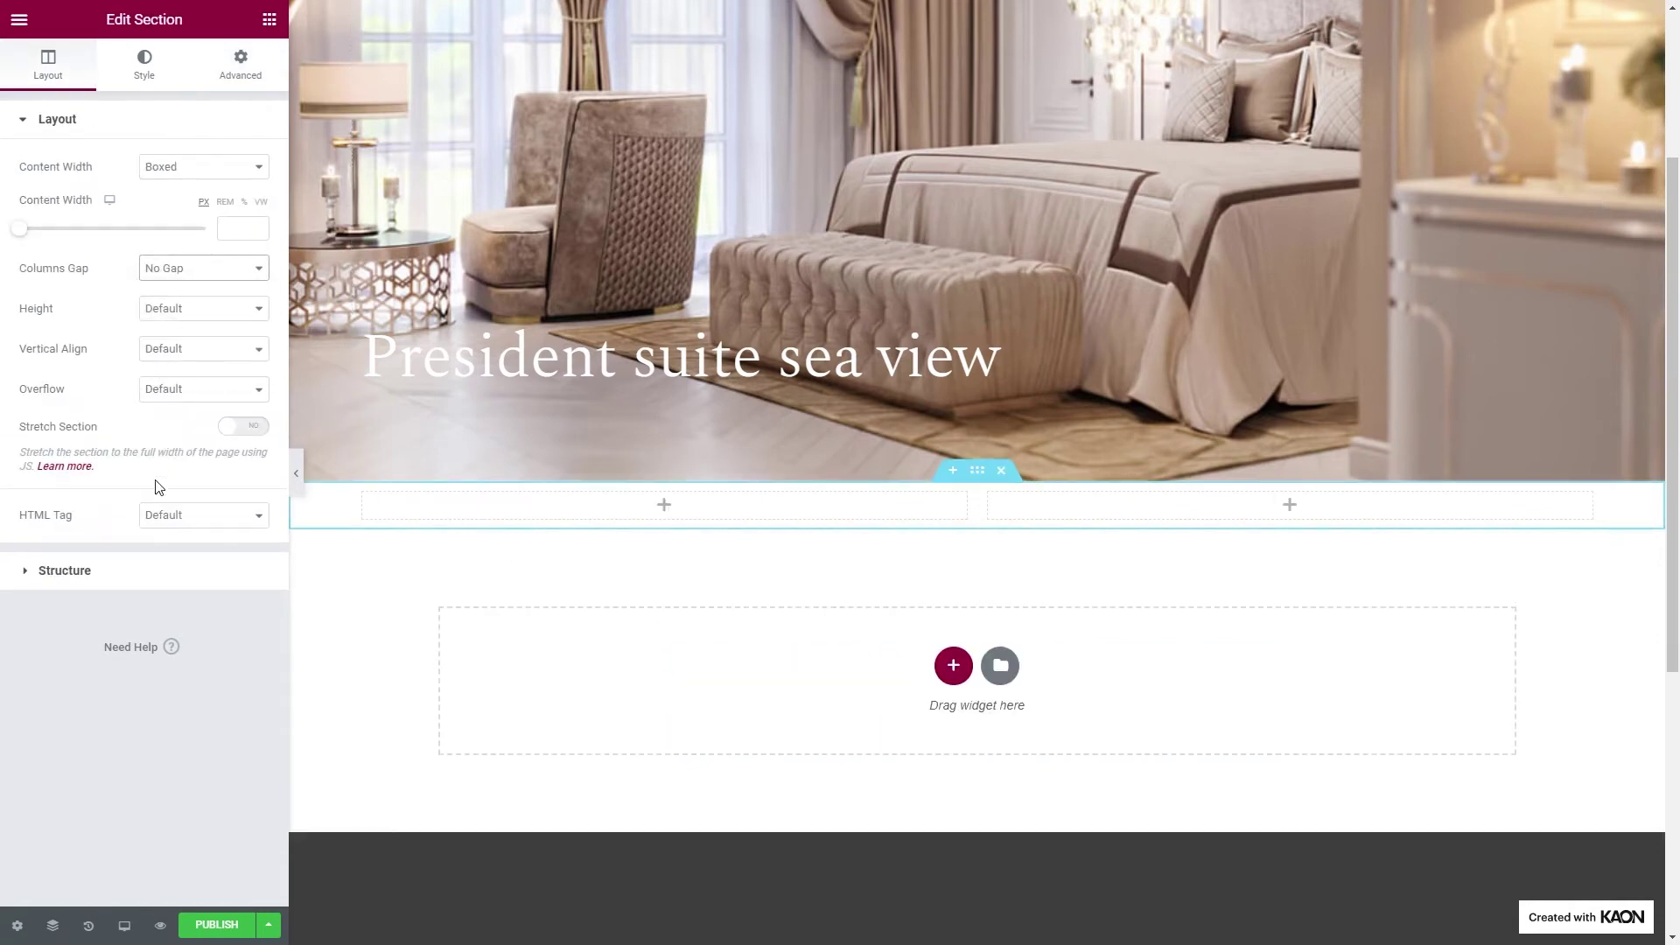
{"action": "left_click", "coordinate": [140, 570]}
{"action": "left_click", "coordinate": [250, 232]}
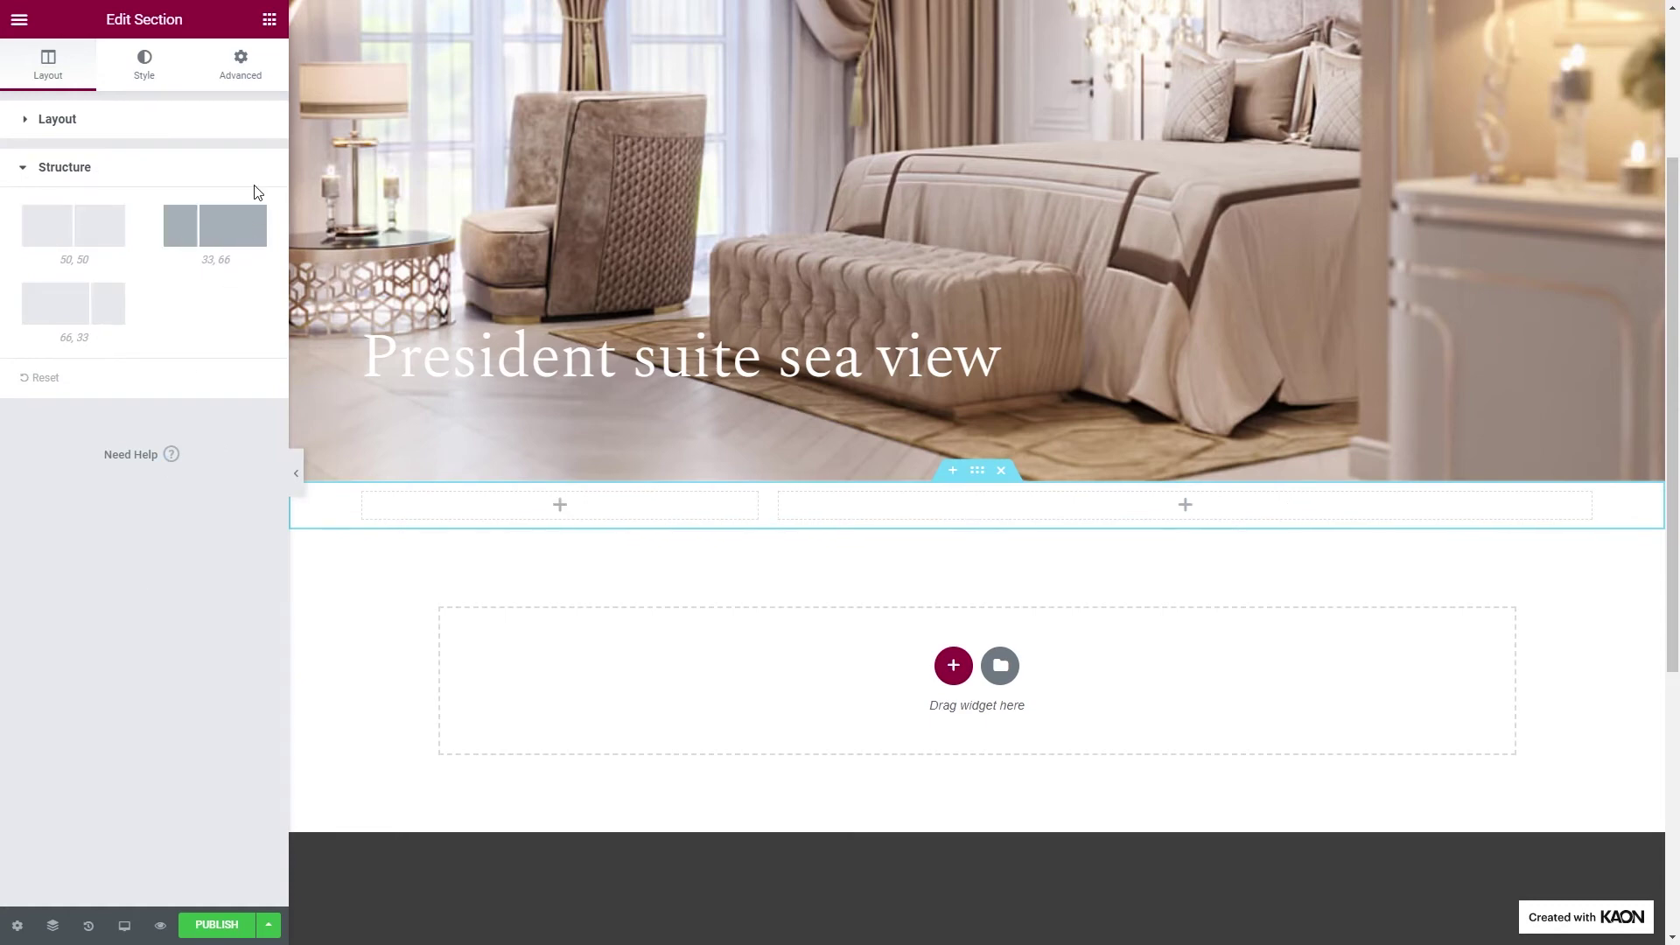
Unlink the two-column section's margins and set its bottom margin to 88 px
{"action": "left_click", "coordinate": [240, 66]}
{"action": "left_click", "coordinate": [244, 189]}
{"action": "left_click", "coordinate": [142, 190]}
{"action": "type", "text": "80"}
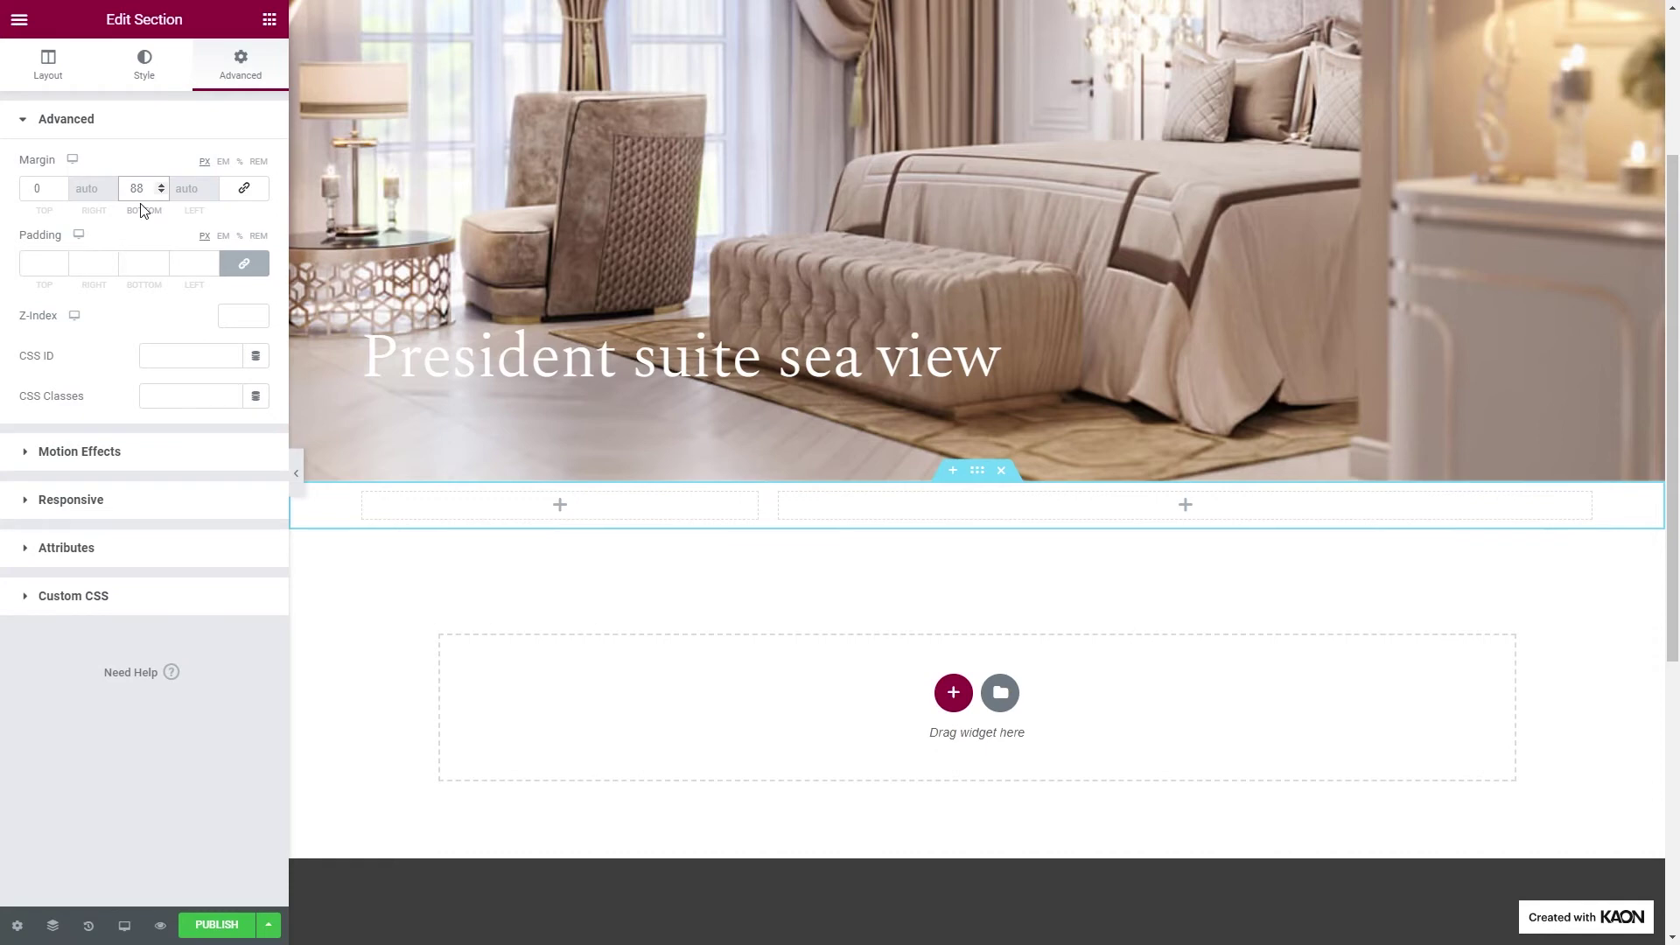
Adjust the narrow column's widgets space and set its padding to 120 px top, 64 px right and 20 px bottom
{"action": "left_click", "coordinate": [364, 496]}
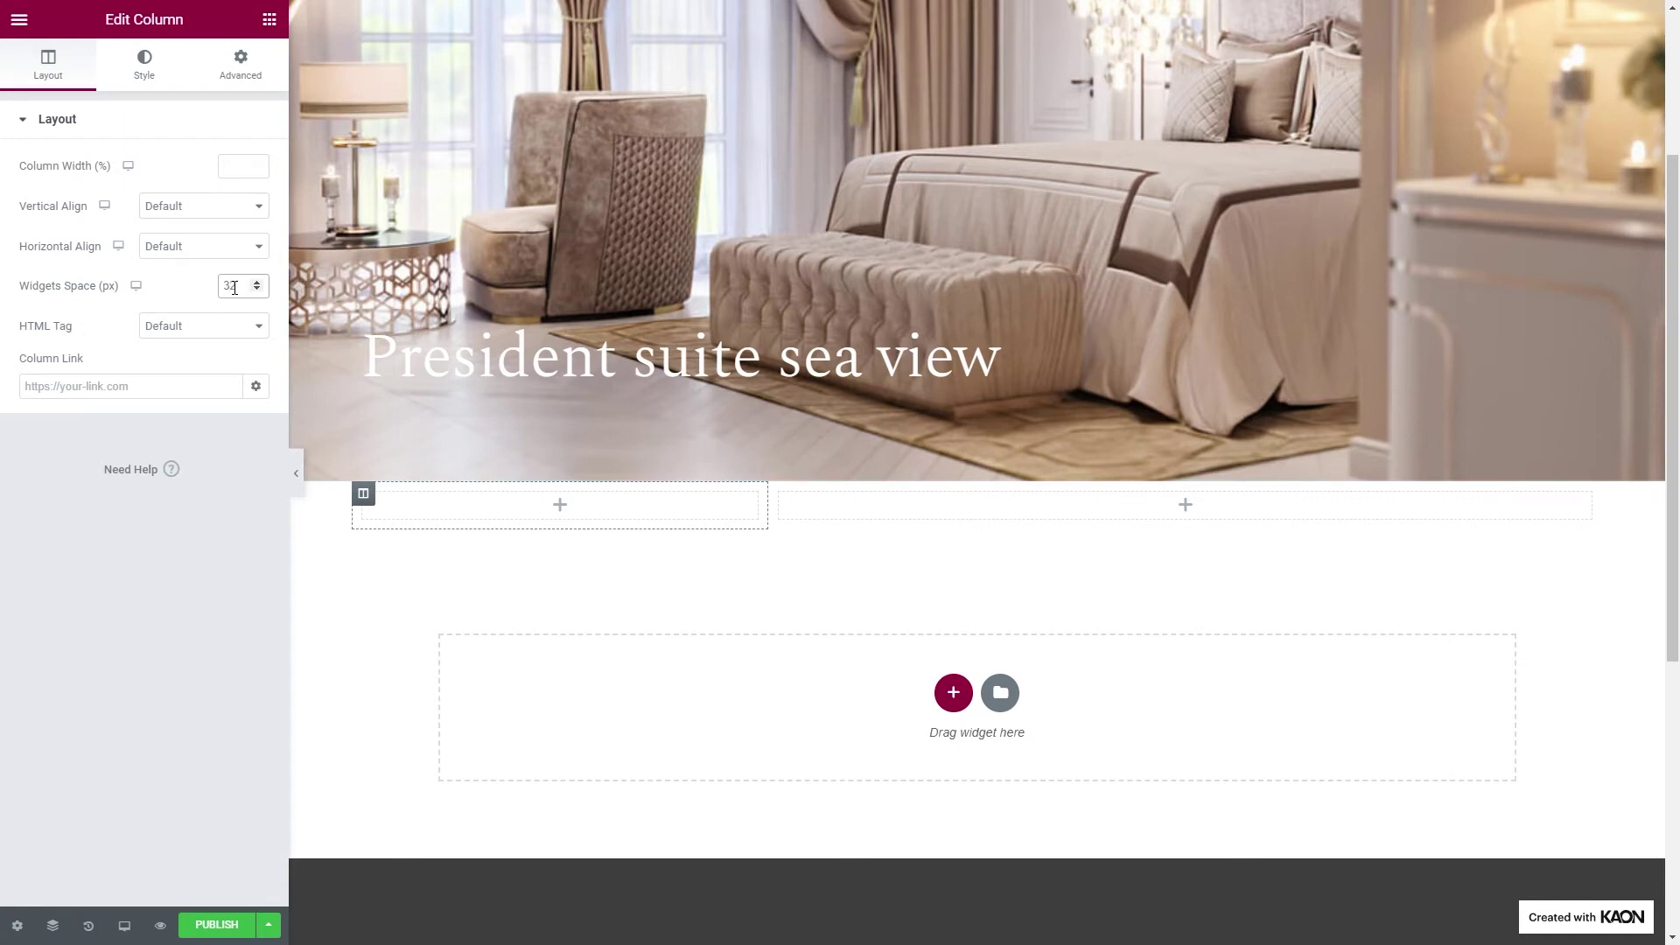
{"action": "left_click", "coordinate": [248, 83]}
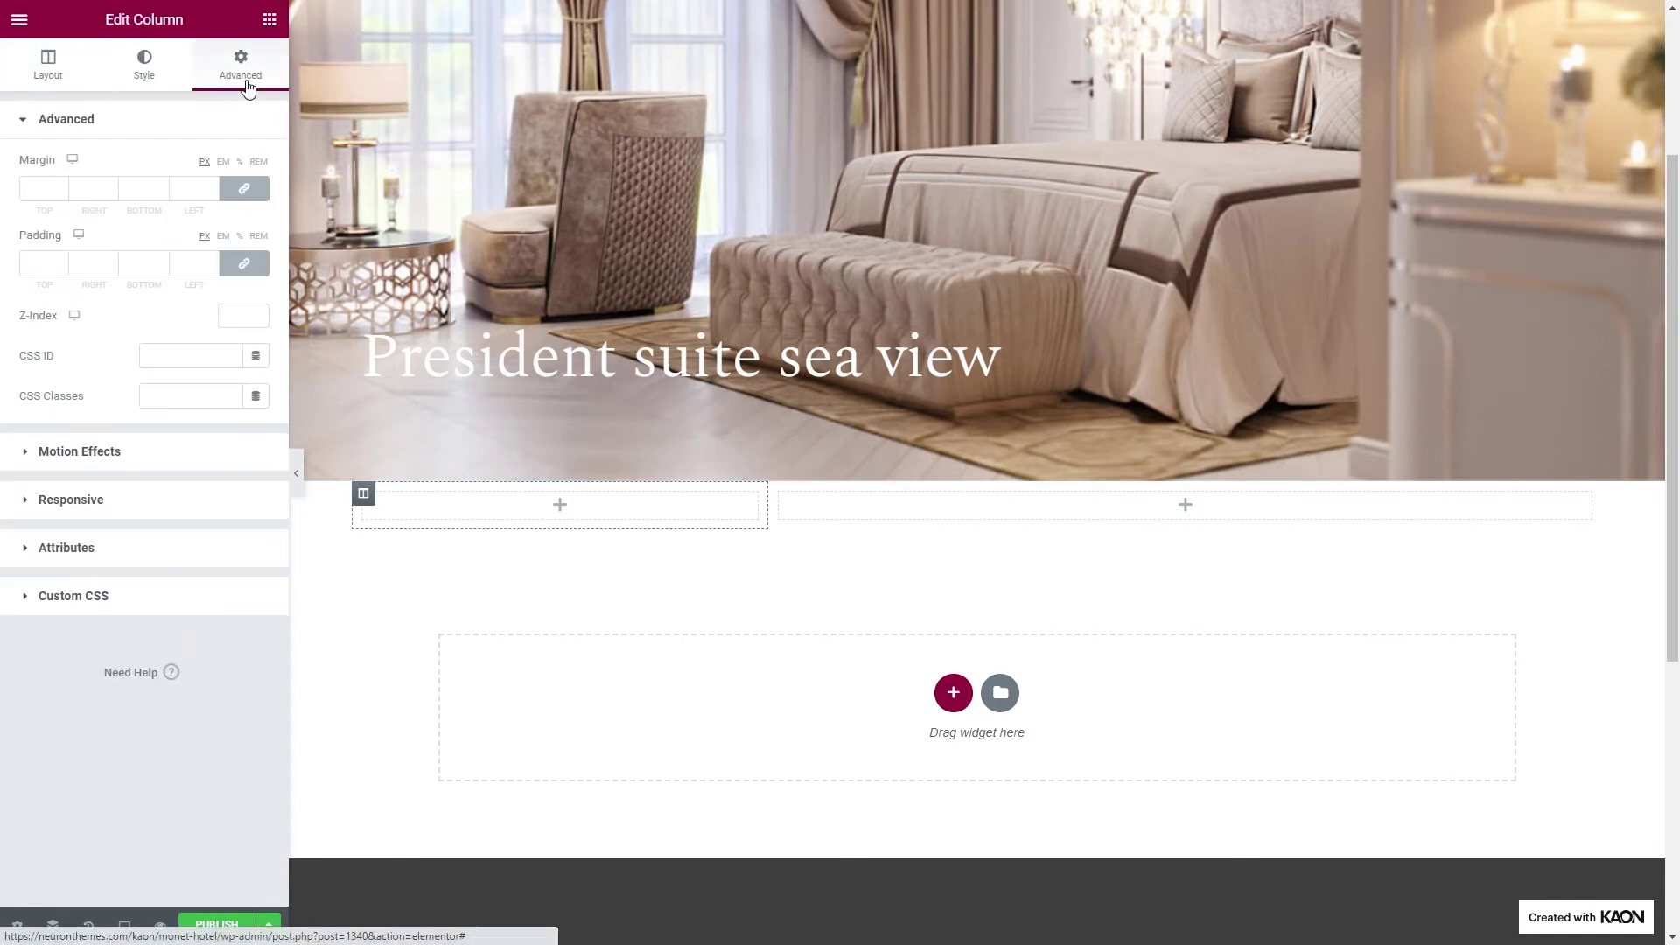
{"action": "left_click", "coordinate": [244, 263]}
{"action": "left_click", "coordinate": [38, 261]}
{"action": "type", "text": "120"}
{"action": "key", "text": "Tab"}
{"action": "type", "text": "64"}
{"action": "key", "text": "Tab"}
{"action": "type", "text": "20"}
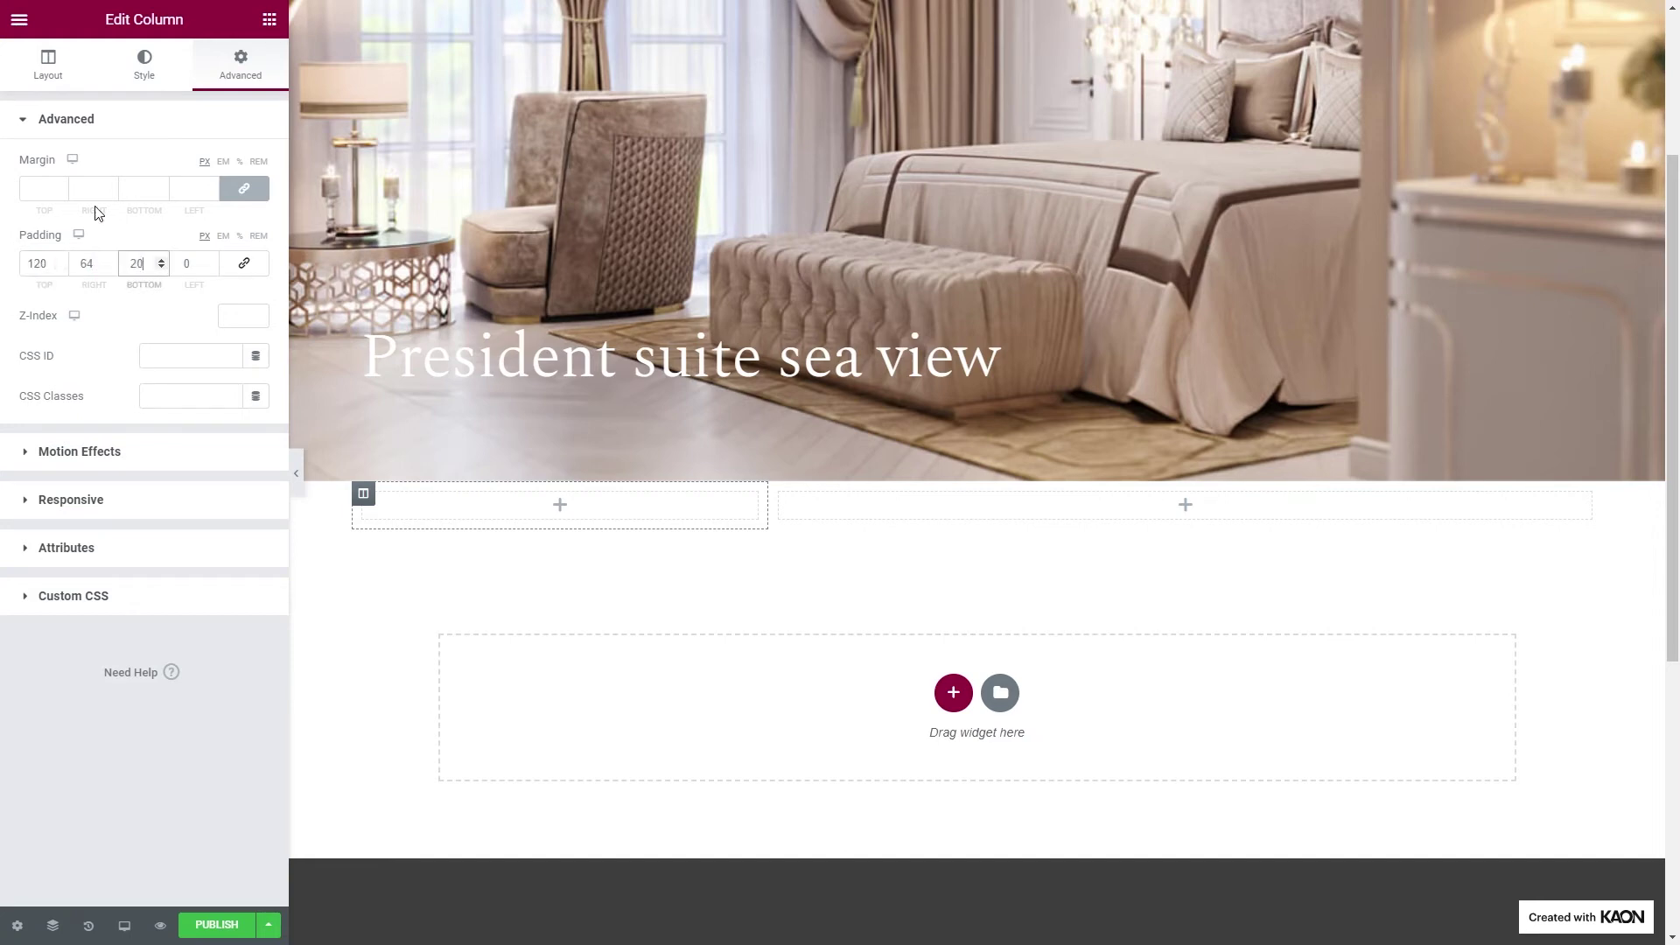
Add a Heading widget to the narrow column and source its title dynamically from a Pods Field
{"action": "left_click", "coordinate": [270, 19]}
{"action": "left_click_drag", "start_coordinate": [213, 692], "coordinate": [424, 516]}
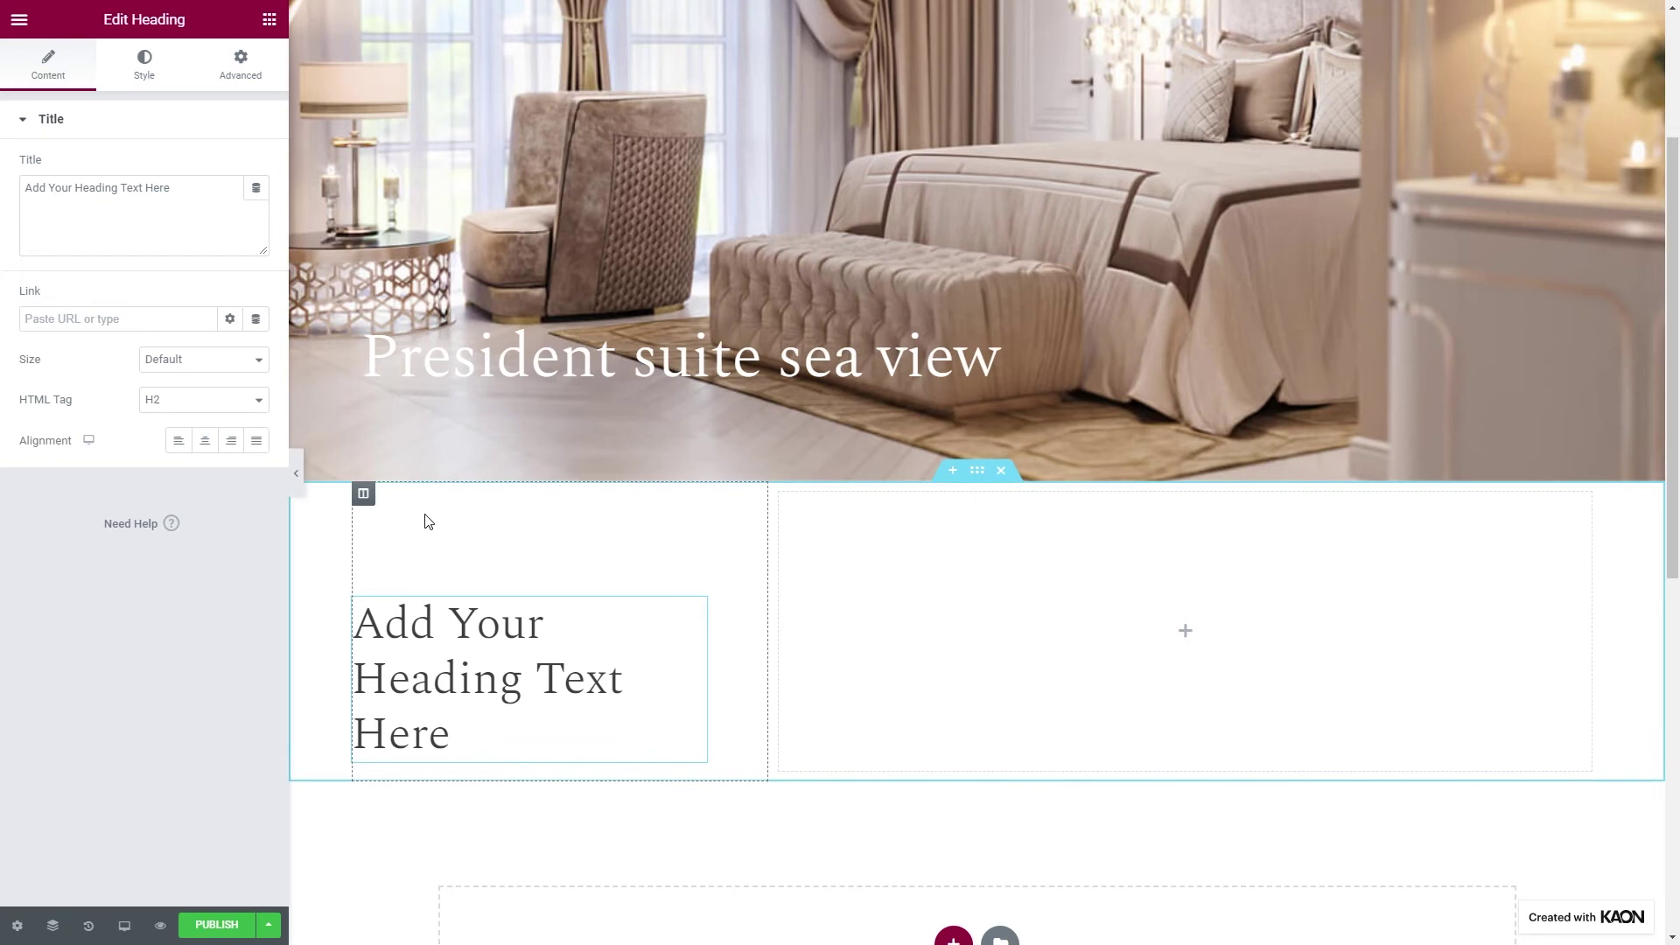
{"action": "left_click", "coordinate": [257, 204]}
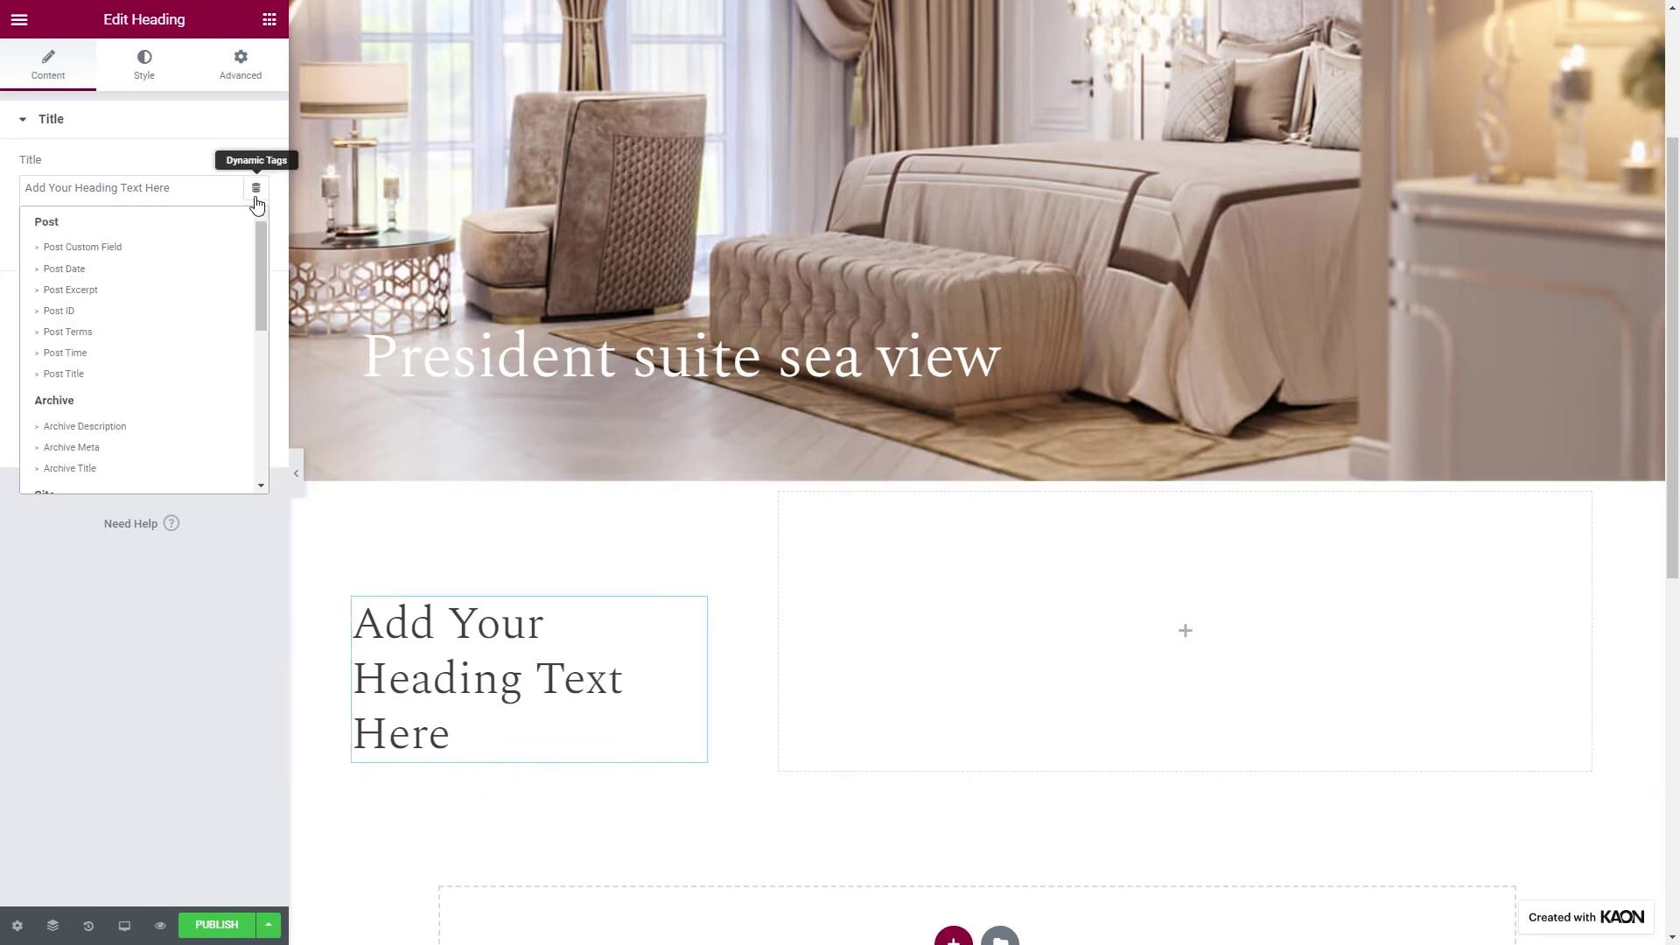
{"action": "scroll", "coordinate": [184, 319], "scroll_direction": "down", "scroll_amount": 6}
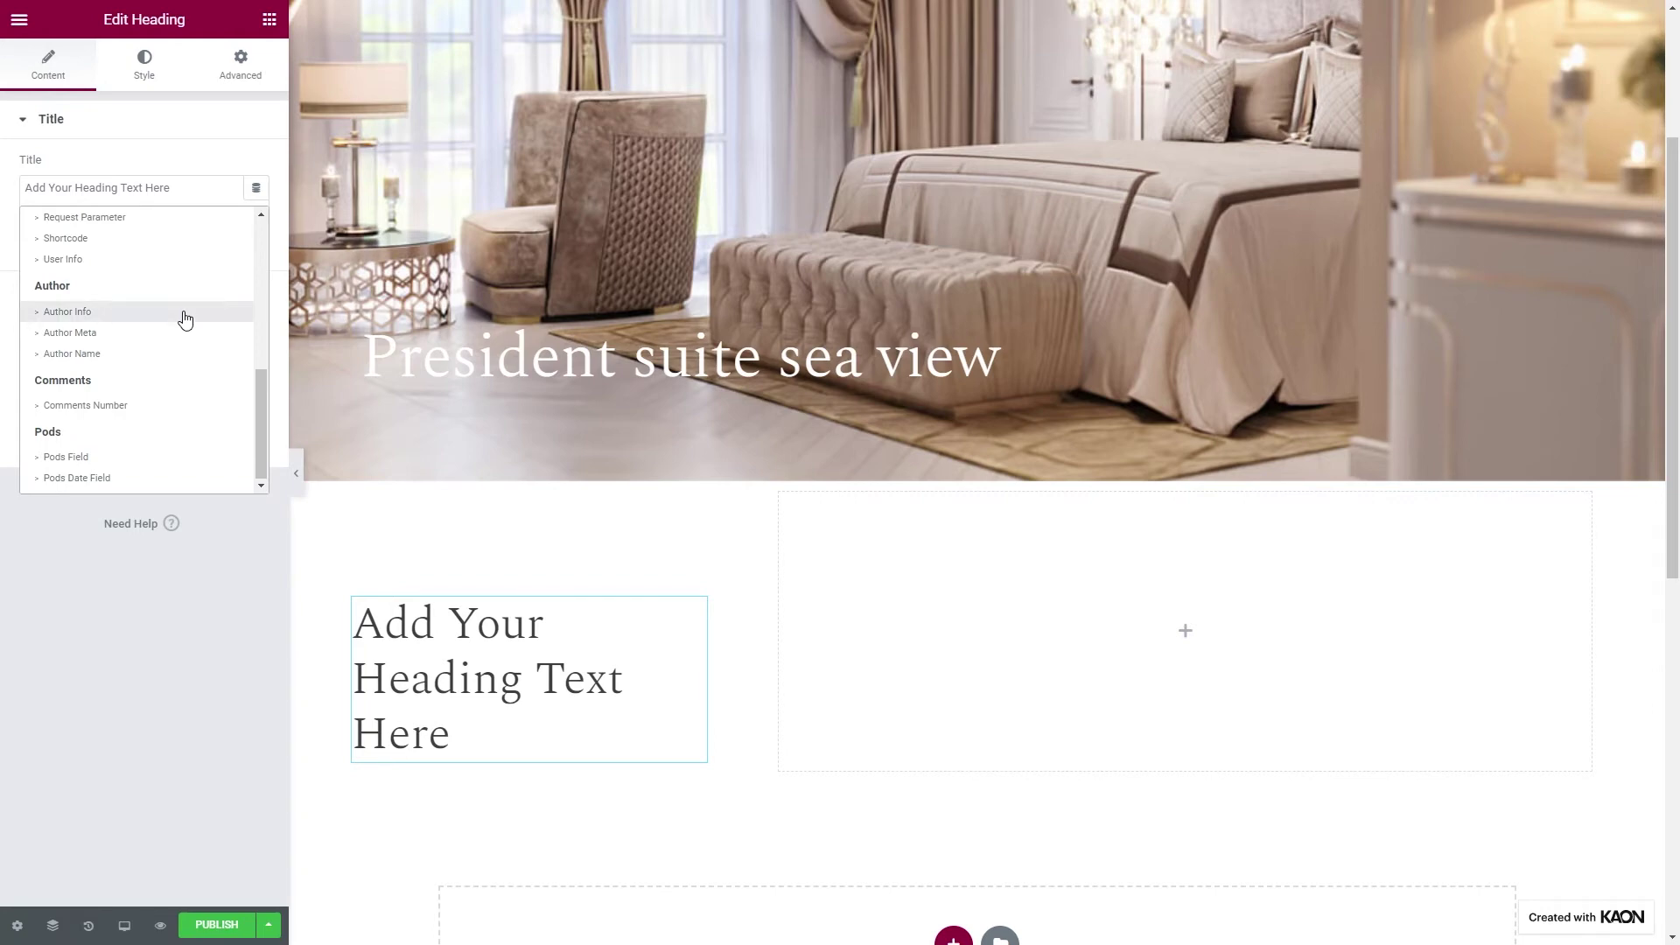
{"action": "left_click", "coordinate": [68, 456]}
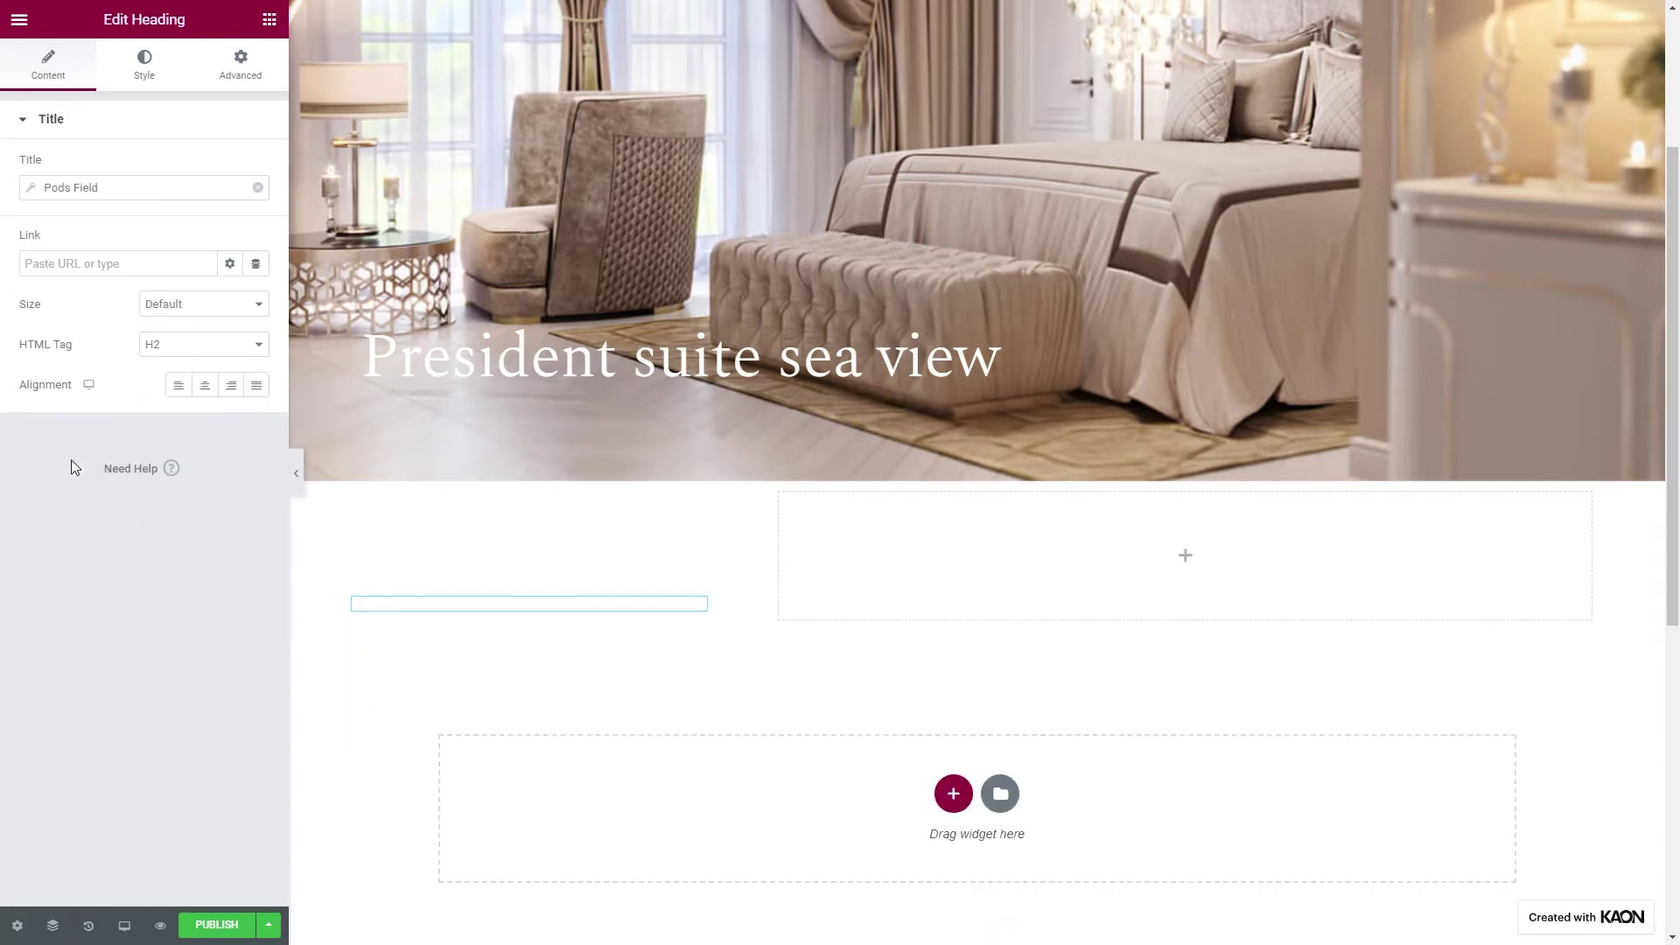
Set the new heading's Pods Field key to Room Title from the room group
{"action": "left_click", "coordinate": [32, 190]}
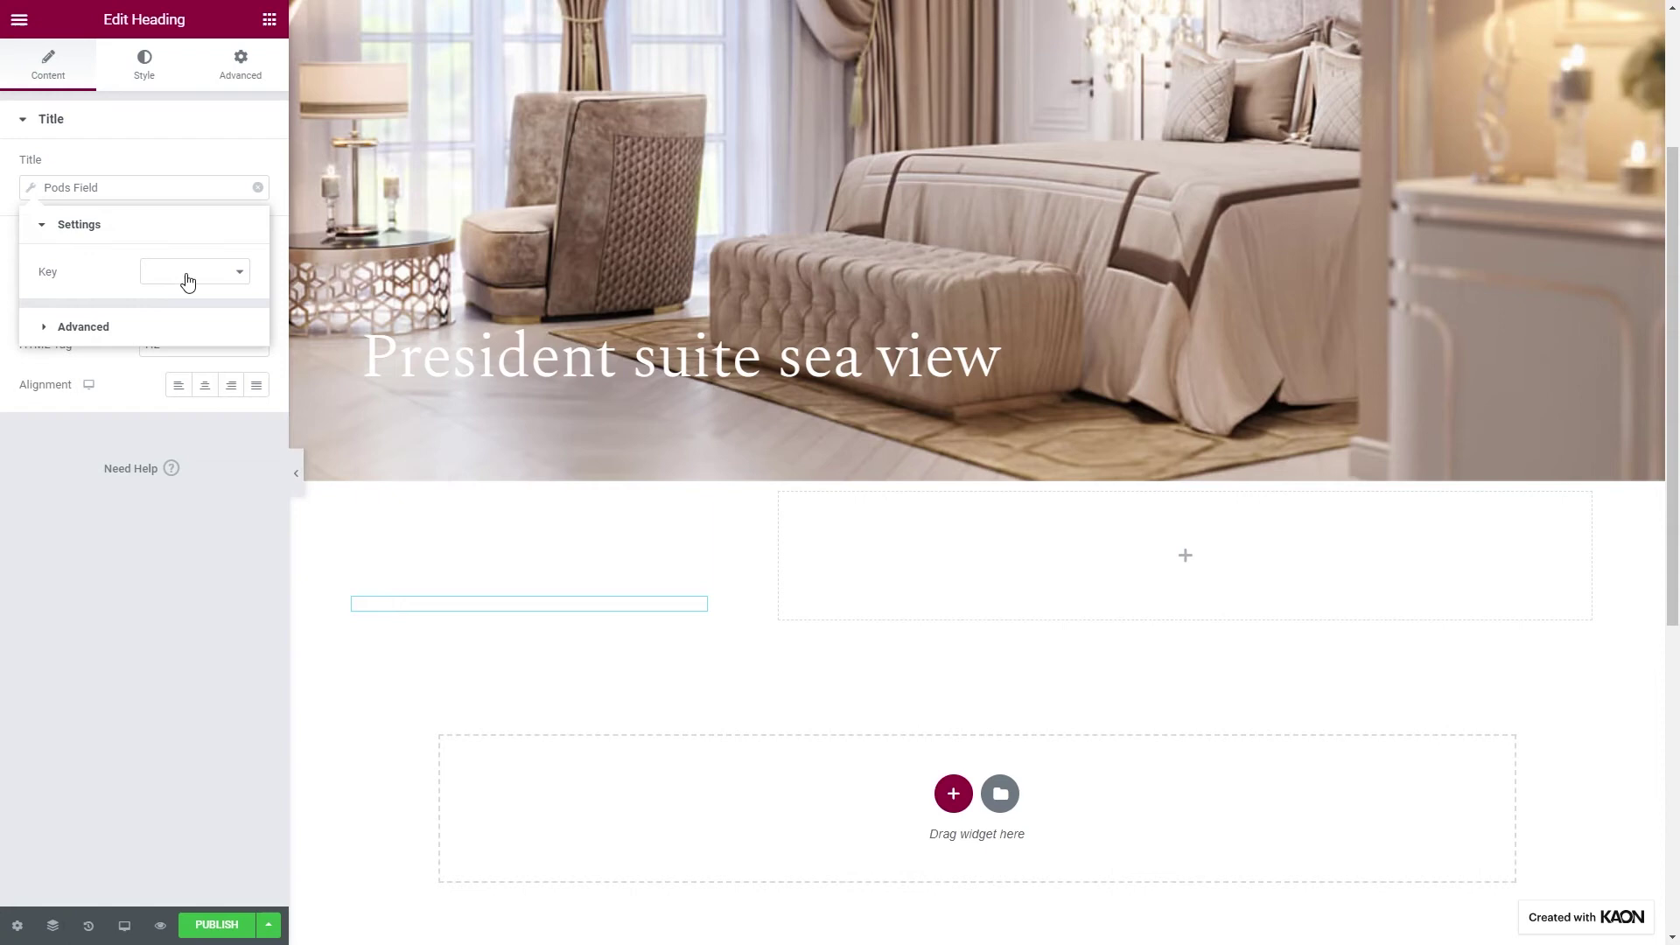
{"action": "left_click", "coordinate": [186, 278]}
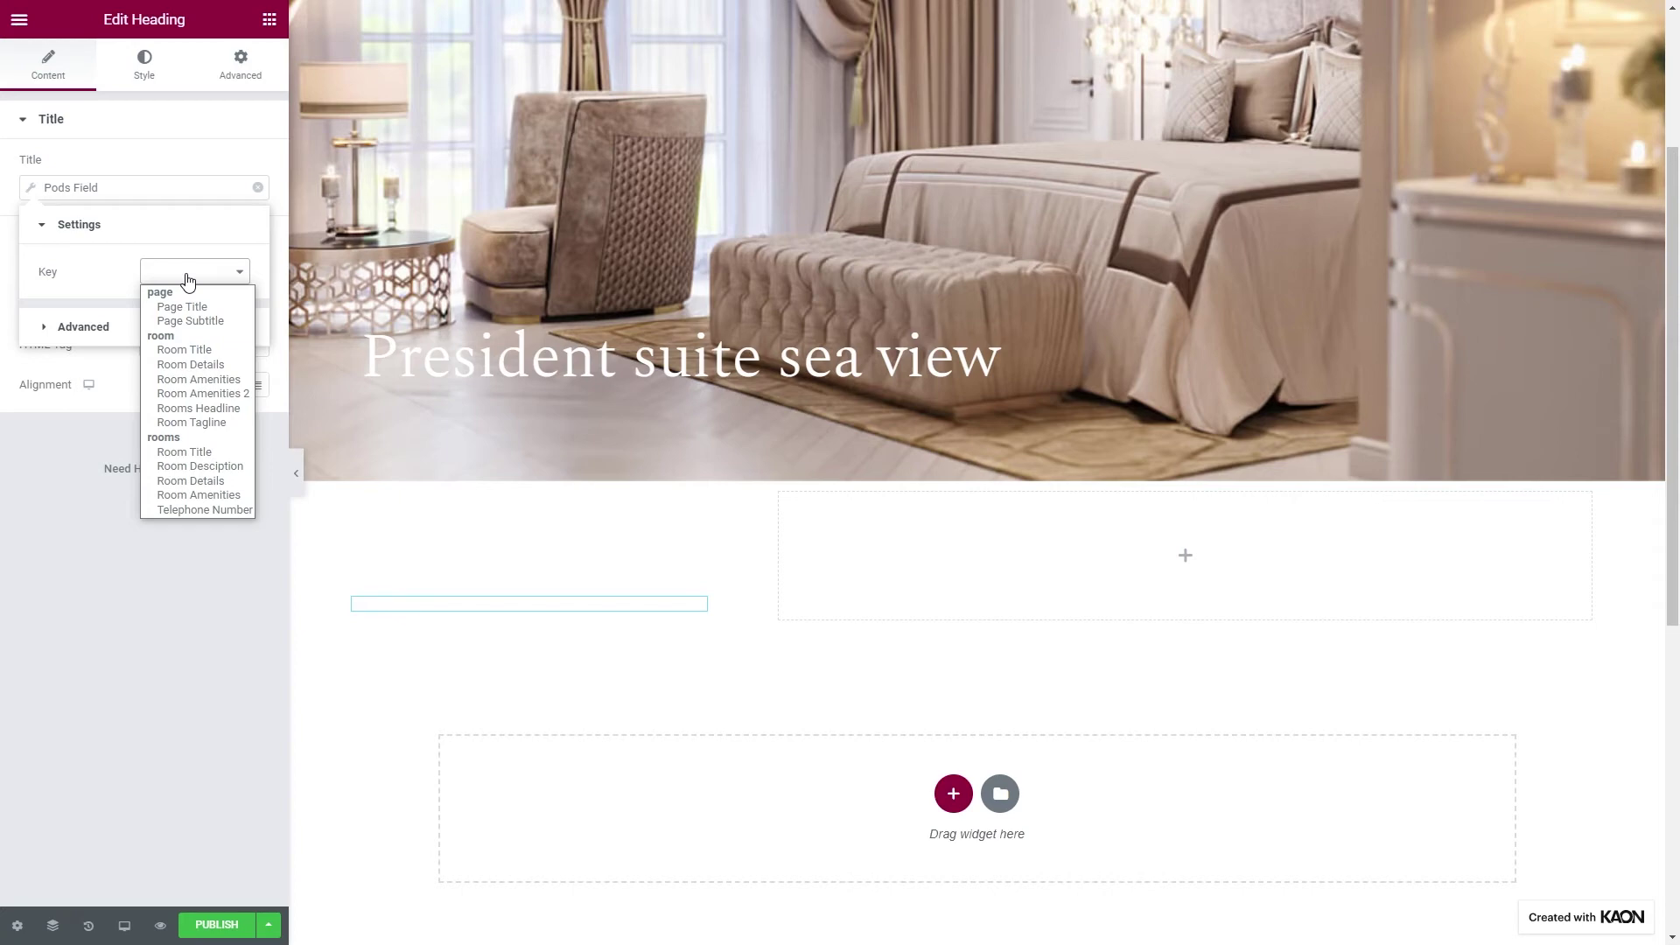
{"action": "left_click", "coordinate": [199, 351]}
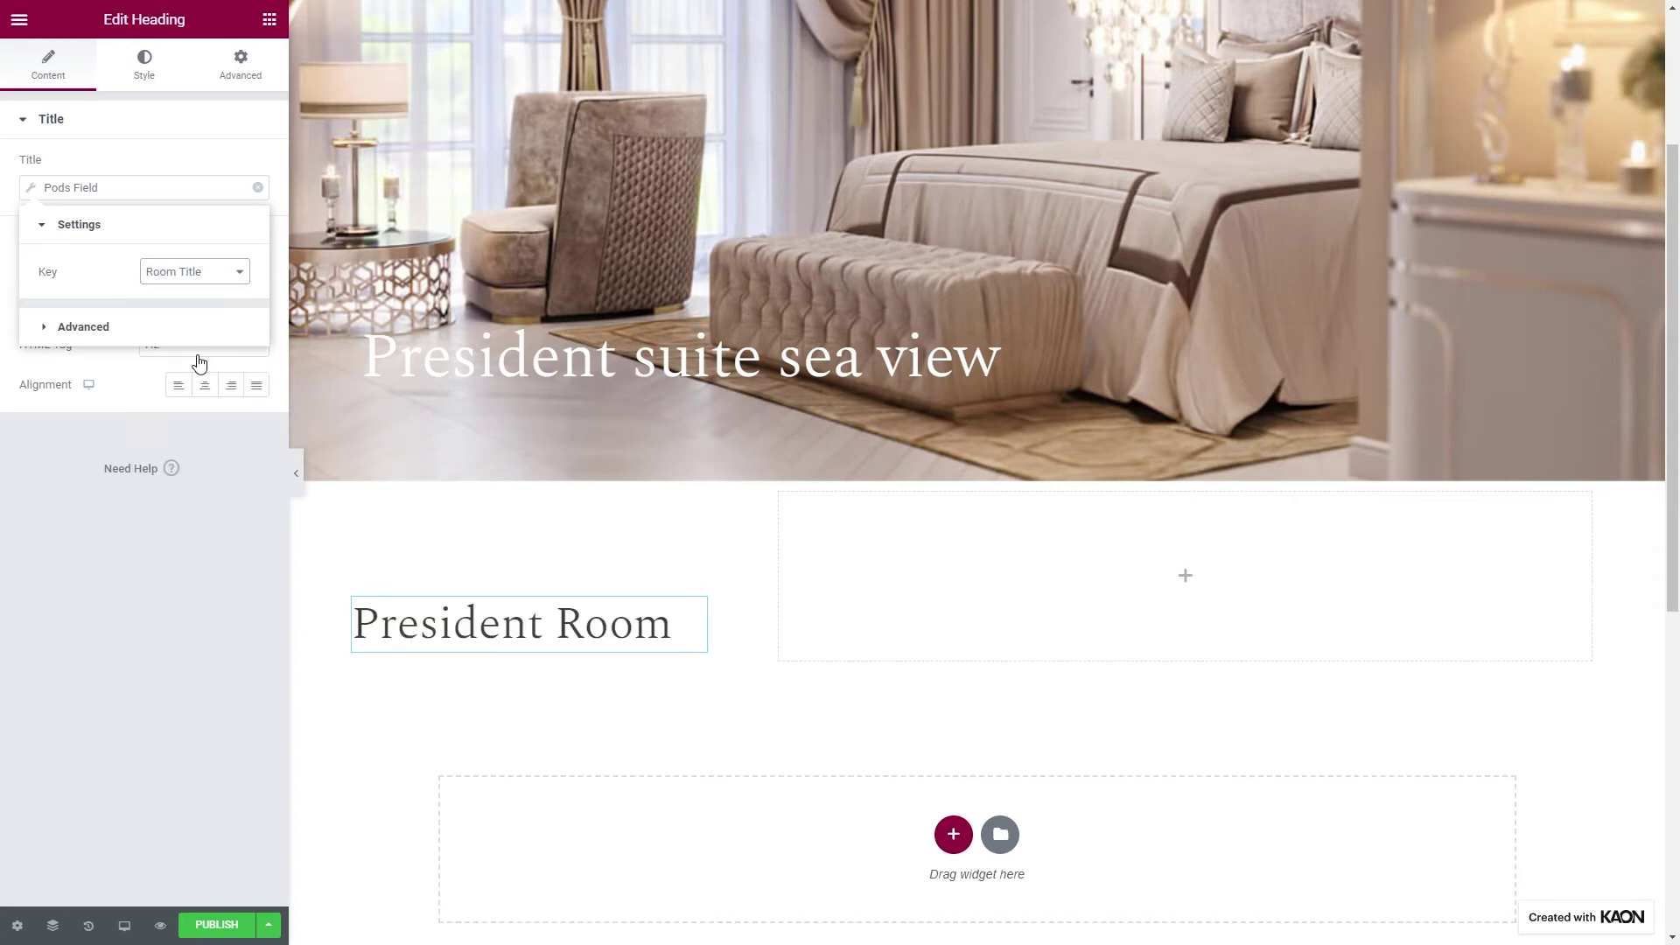
Style the room title heading with a dark global text color and a smaller global heading font
{"action": "left_click", "coordinate": [133, 82]}
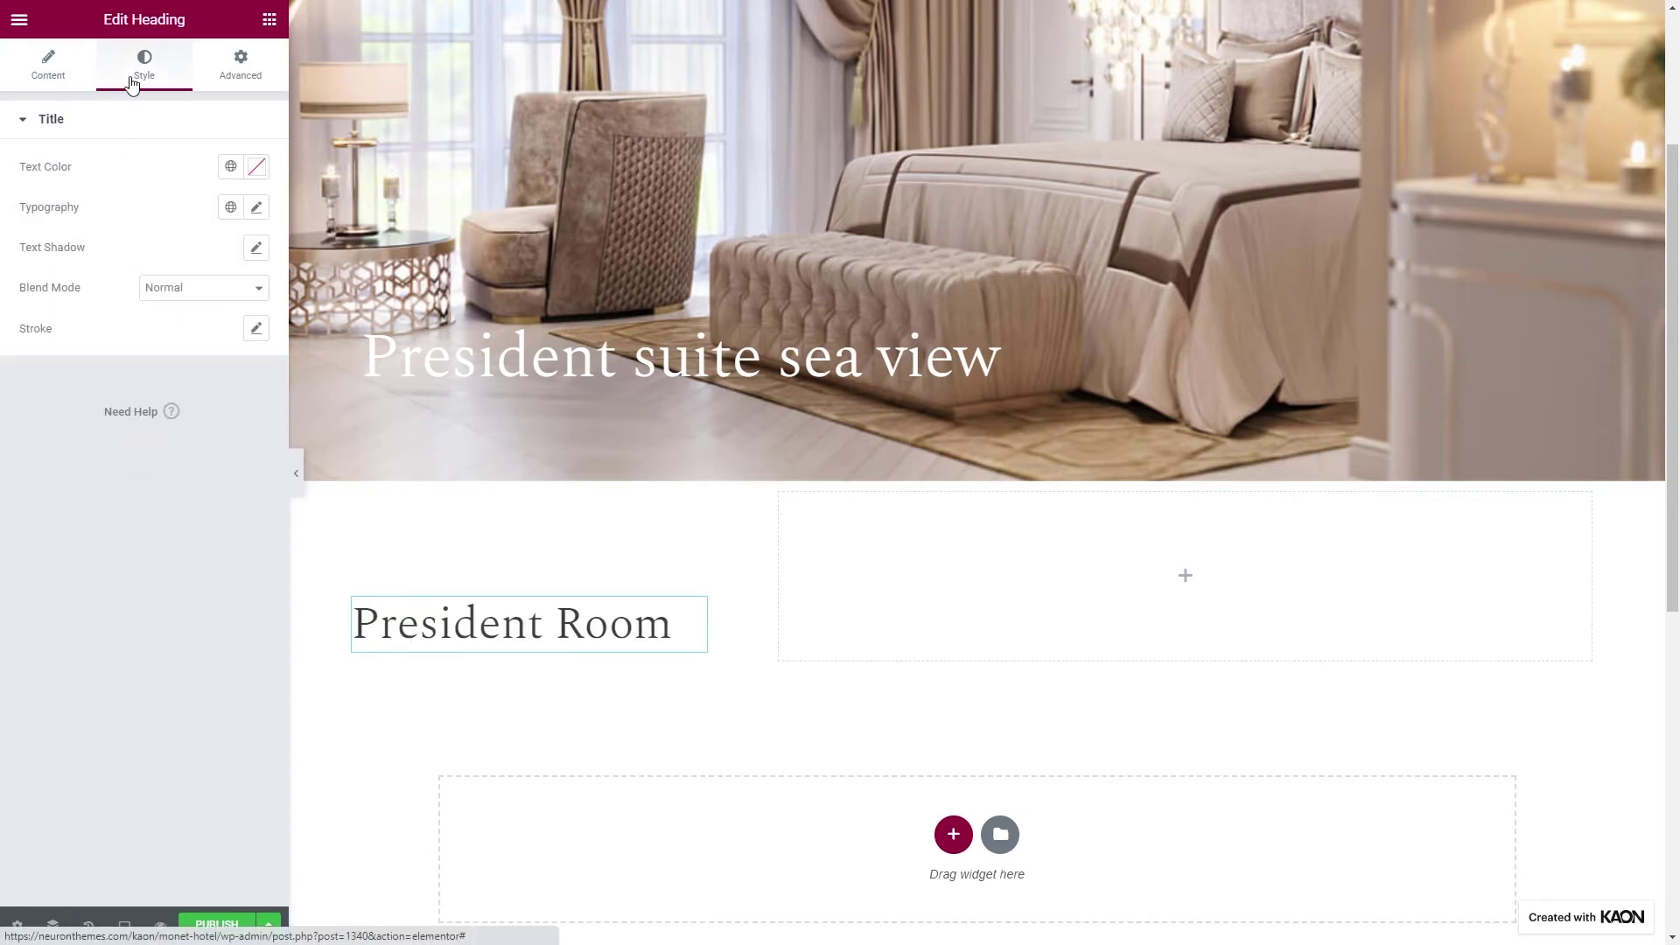
{"action": "left_click", "coordinate": [230, 166]}
{"action": "left_click", "coordinate": [160, 320]}
{"action": "left_click", "coordinate": [230, 210]}
{"action": "scroll", "coordinate": [176, 345], "scroll_direction": "down", "scroll_amount": 3}
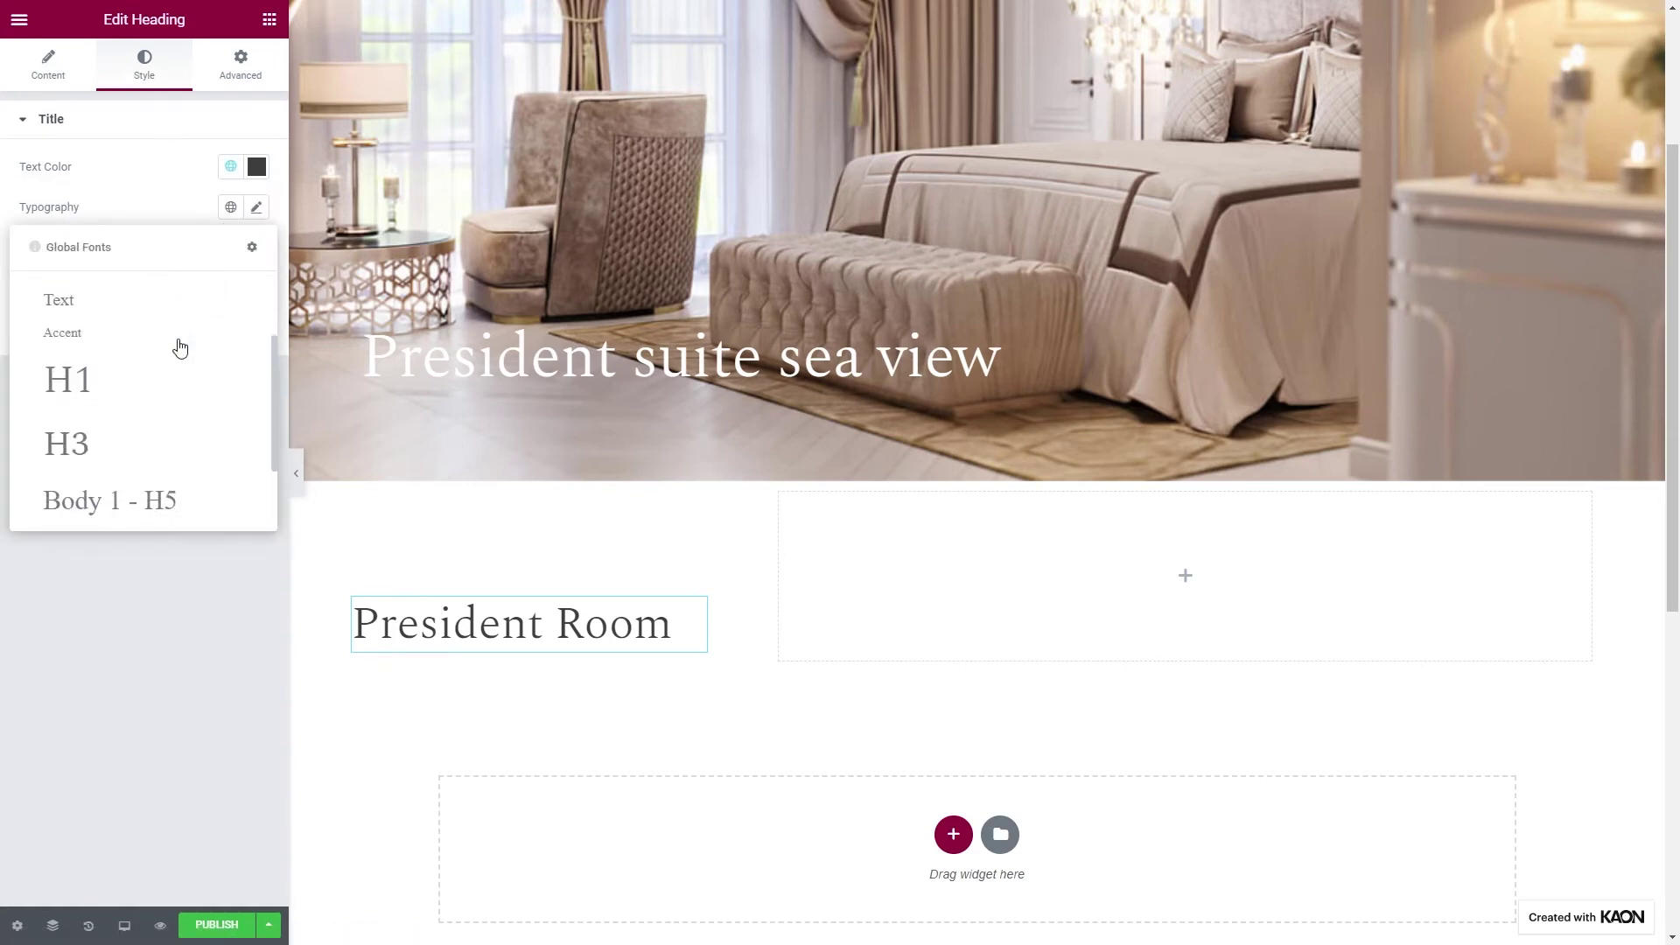
{"action": "left_click", "coordinate": [149, 379]}
Add a Text Editor widget below the room title and source its content from the Room Details Pods Field
{"action": "left_click", "coordinate": [269, 20]}
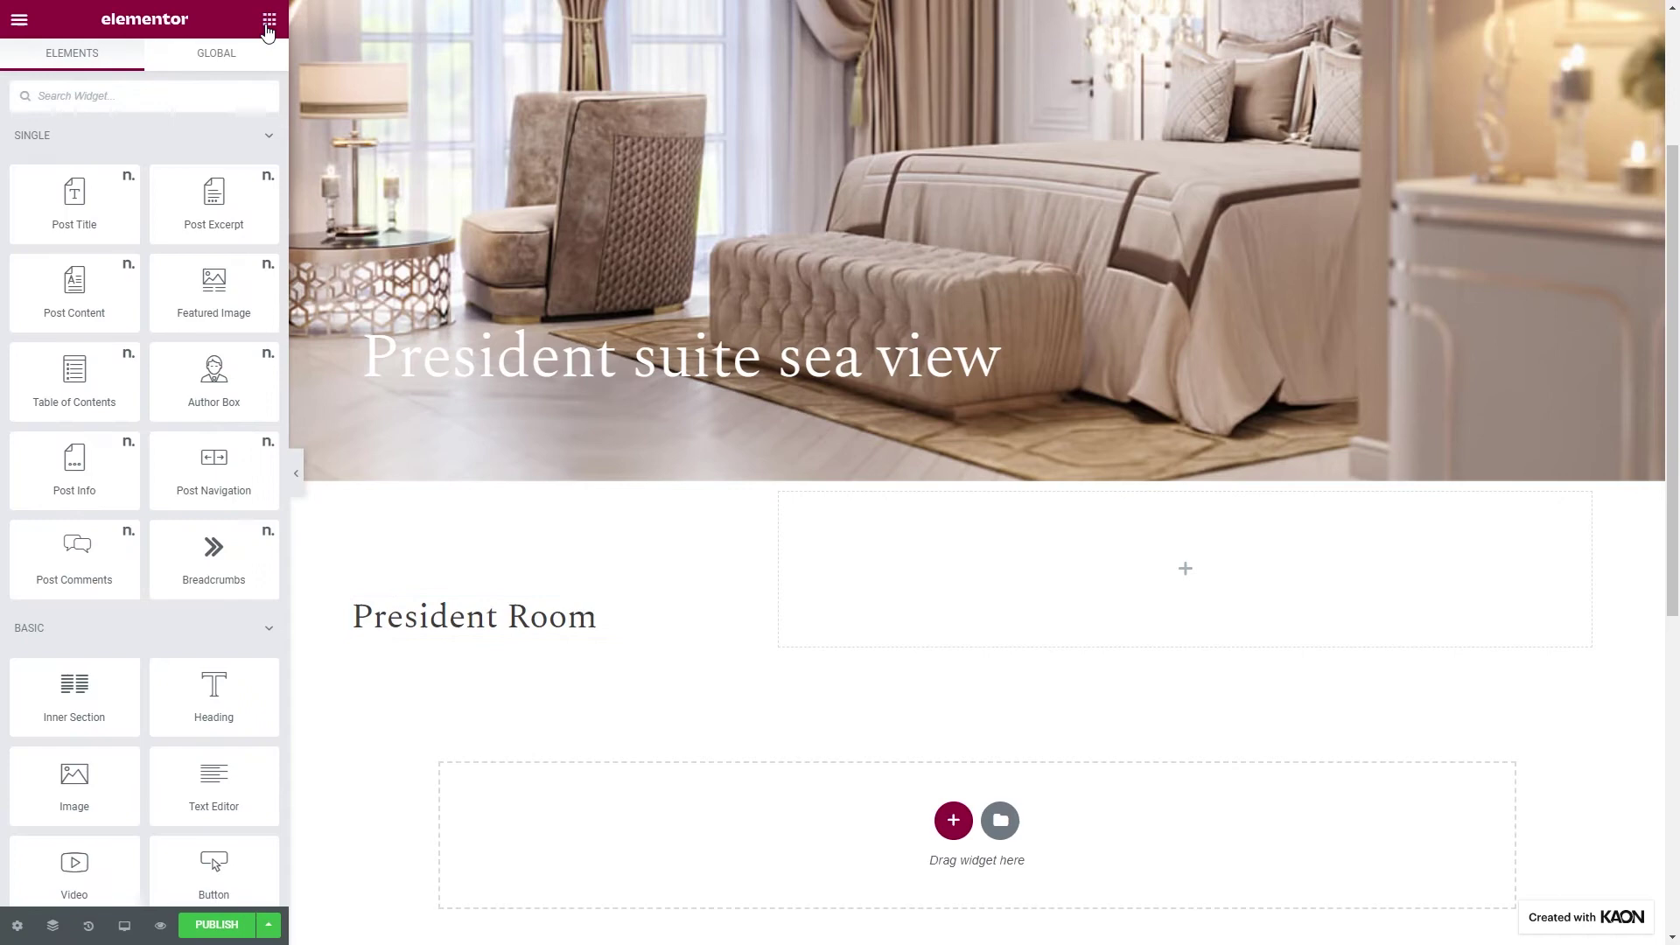
{"action": "left_click_drag", "start_coordinate": [218, 809], "coordinate": [437, 642]}
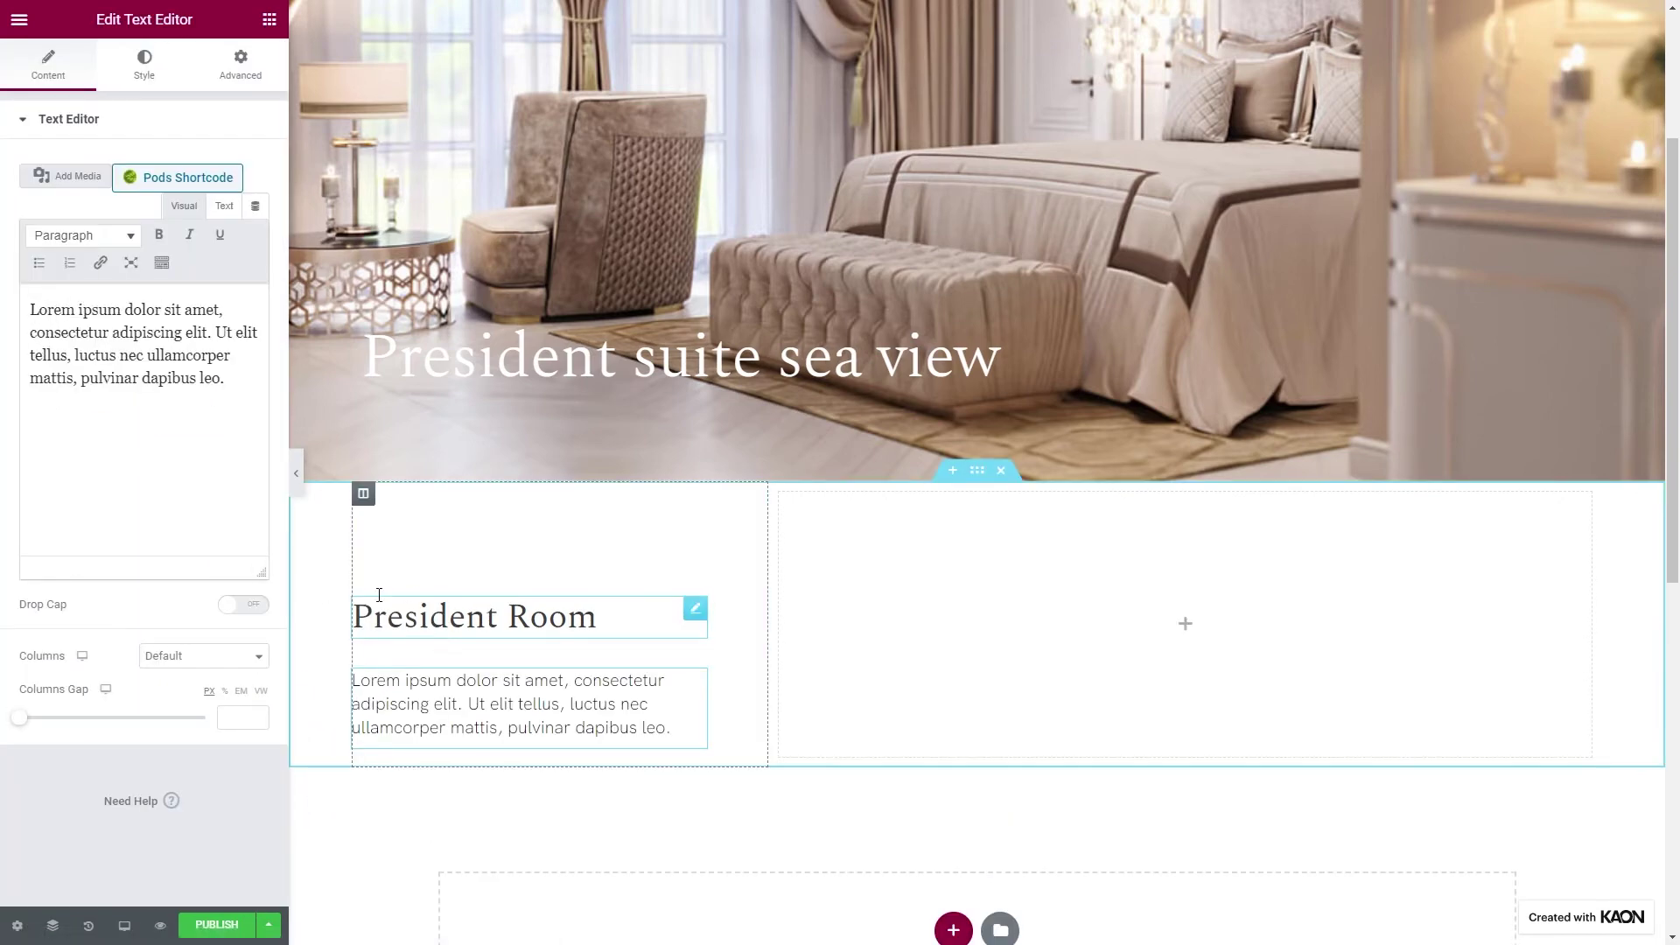
{"action": "left_click", "coordinate": [262, 208]}
{"action": "scroll", "coordinate": [158, 356], "scroll_direction": "down", "scroll_amount": 6}
{"action": "left_click", "coordinate": [78, 475]}
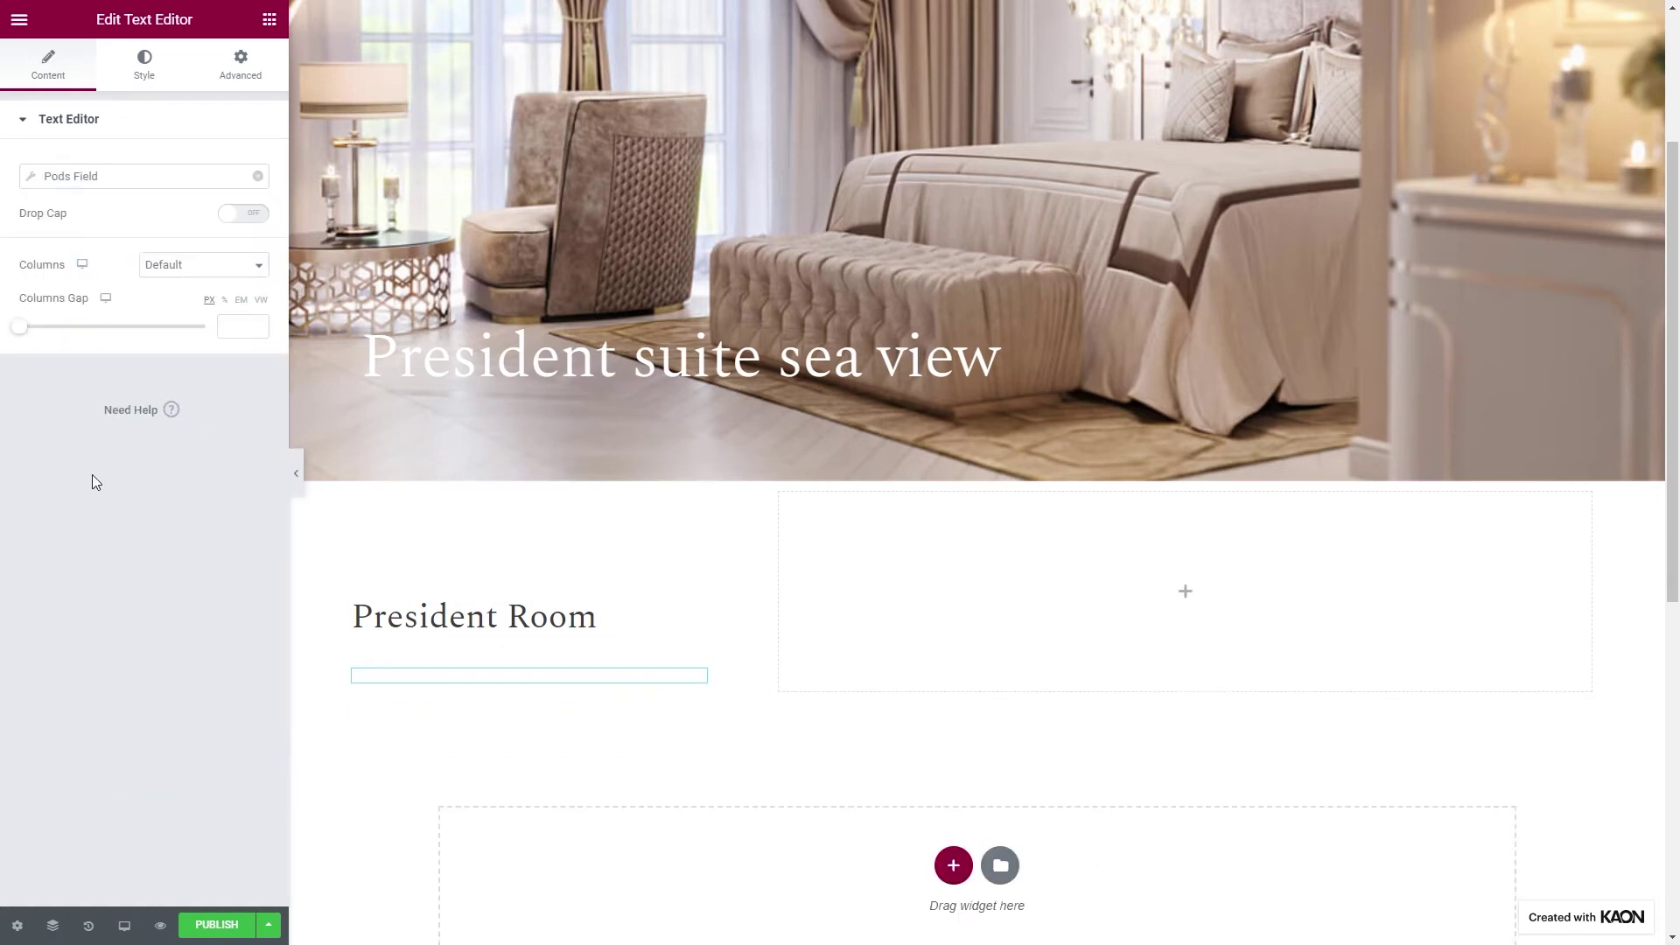
{"action": "left_click", "coordinate": [33, 182]}
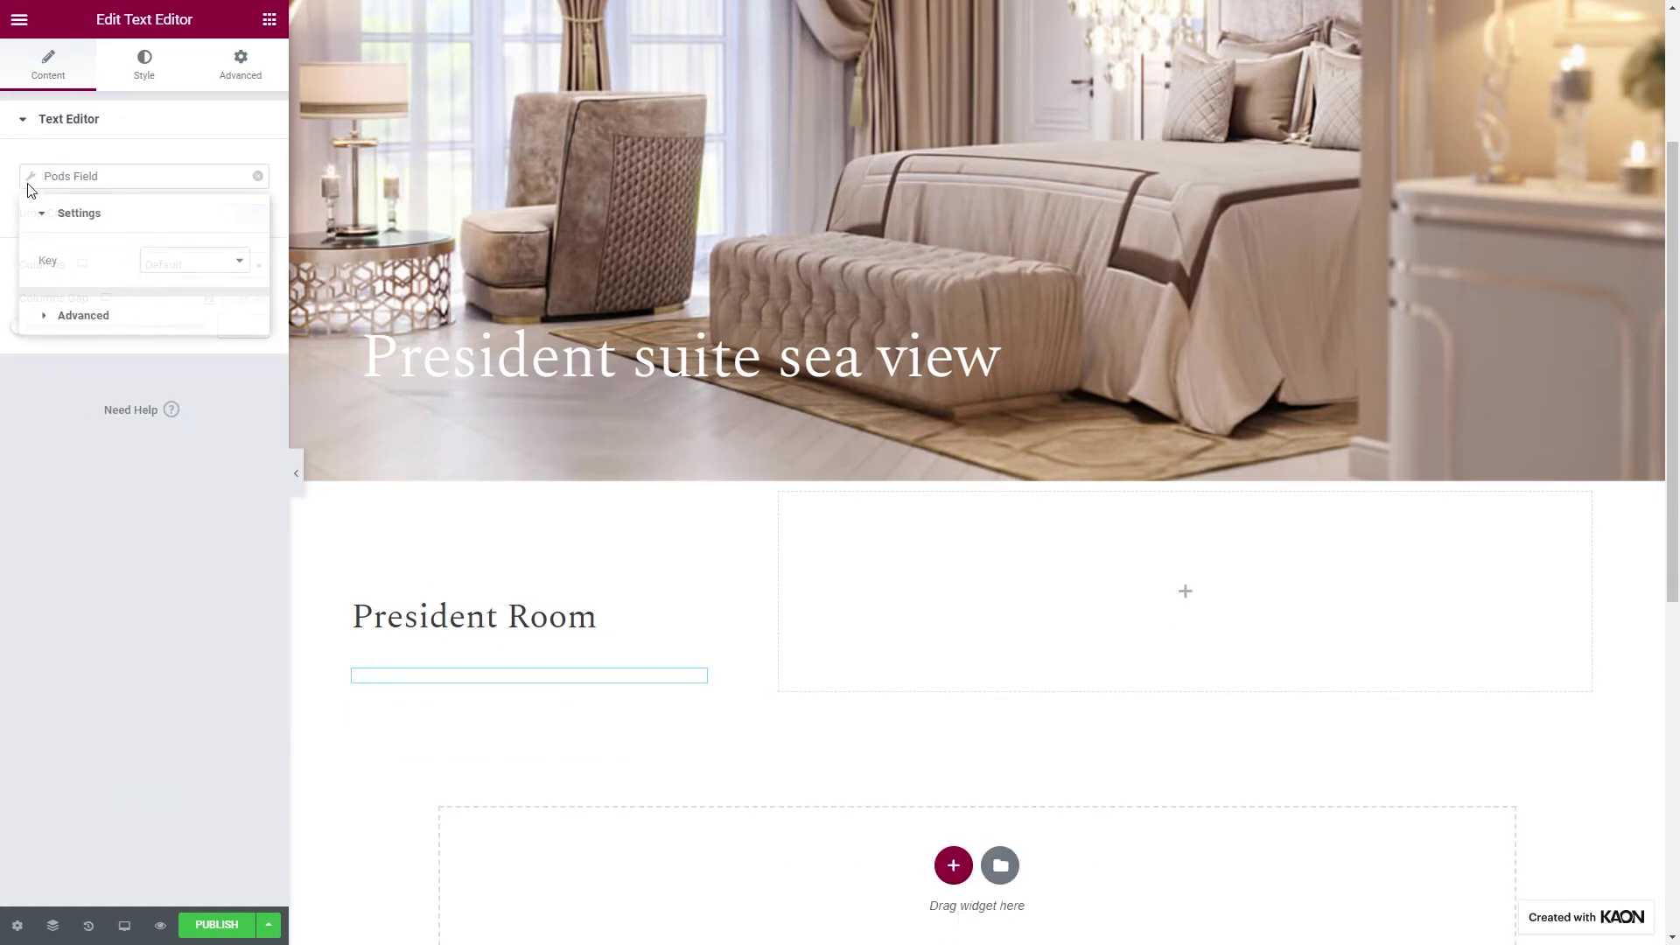
{"action": "left_click", "coordinate": [175, 262]}
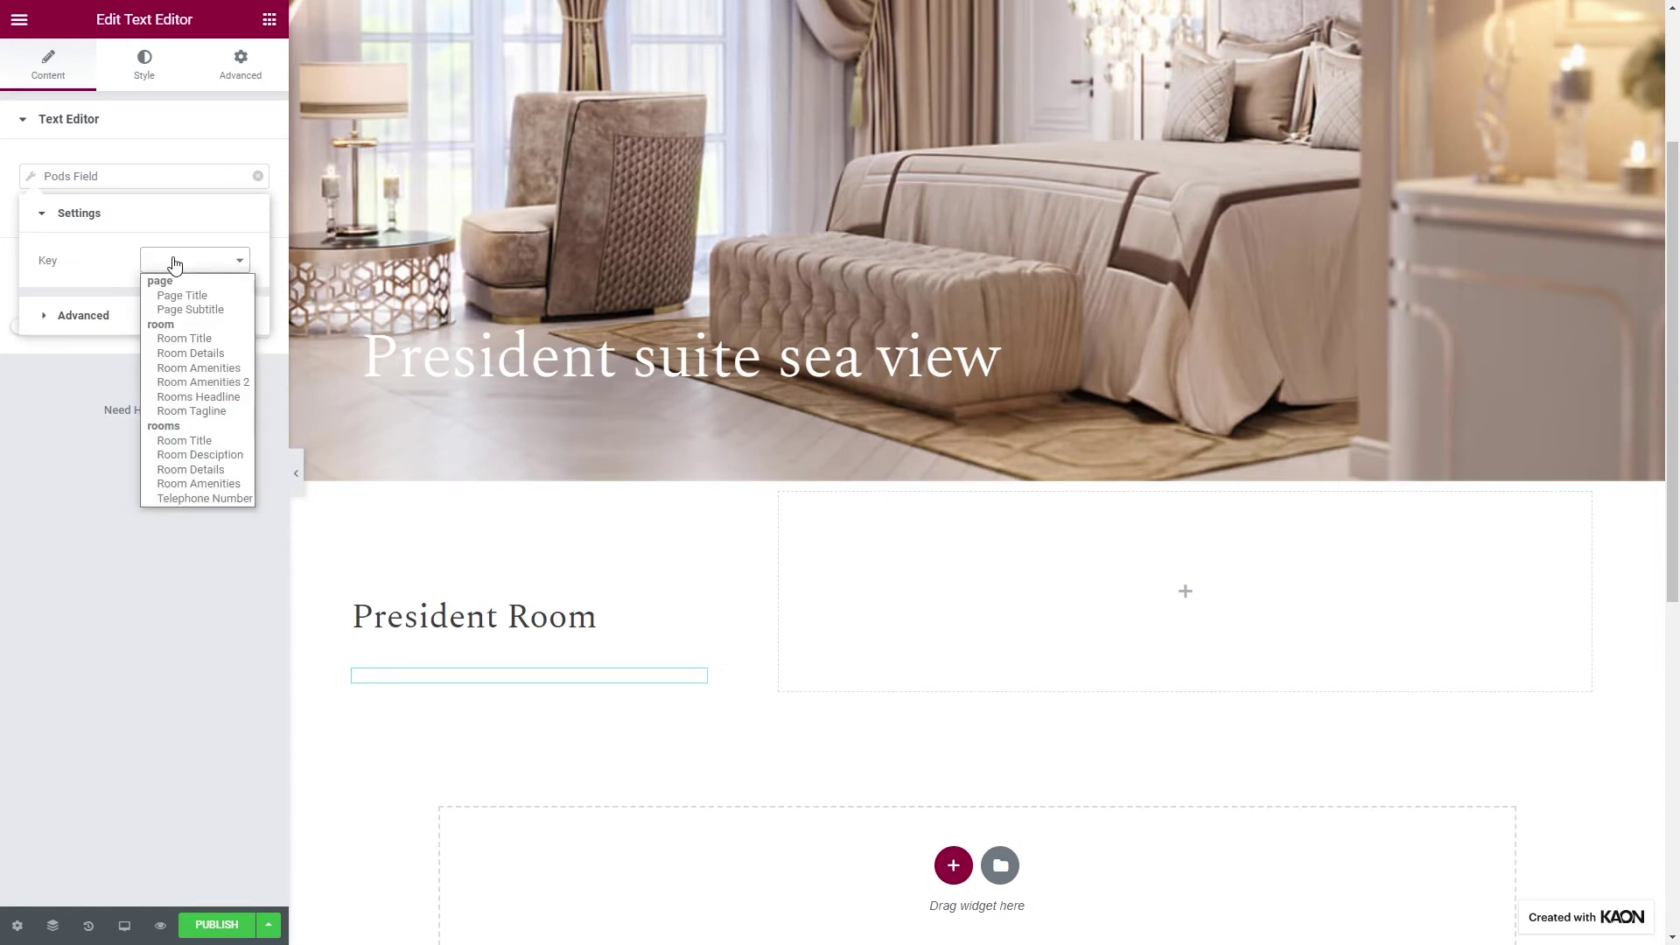
{"action": "left_click", "coordinate": [190, 353]}
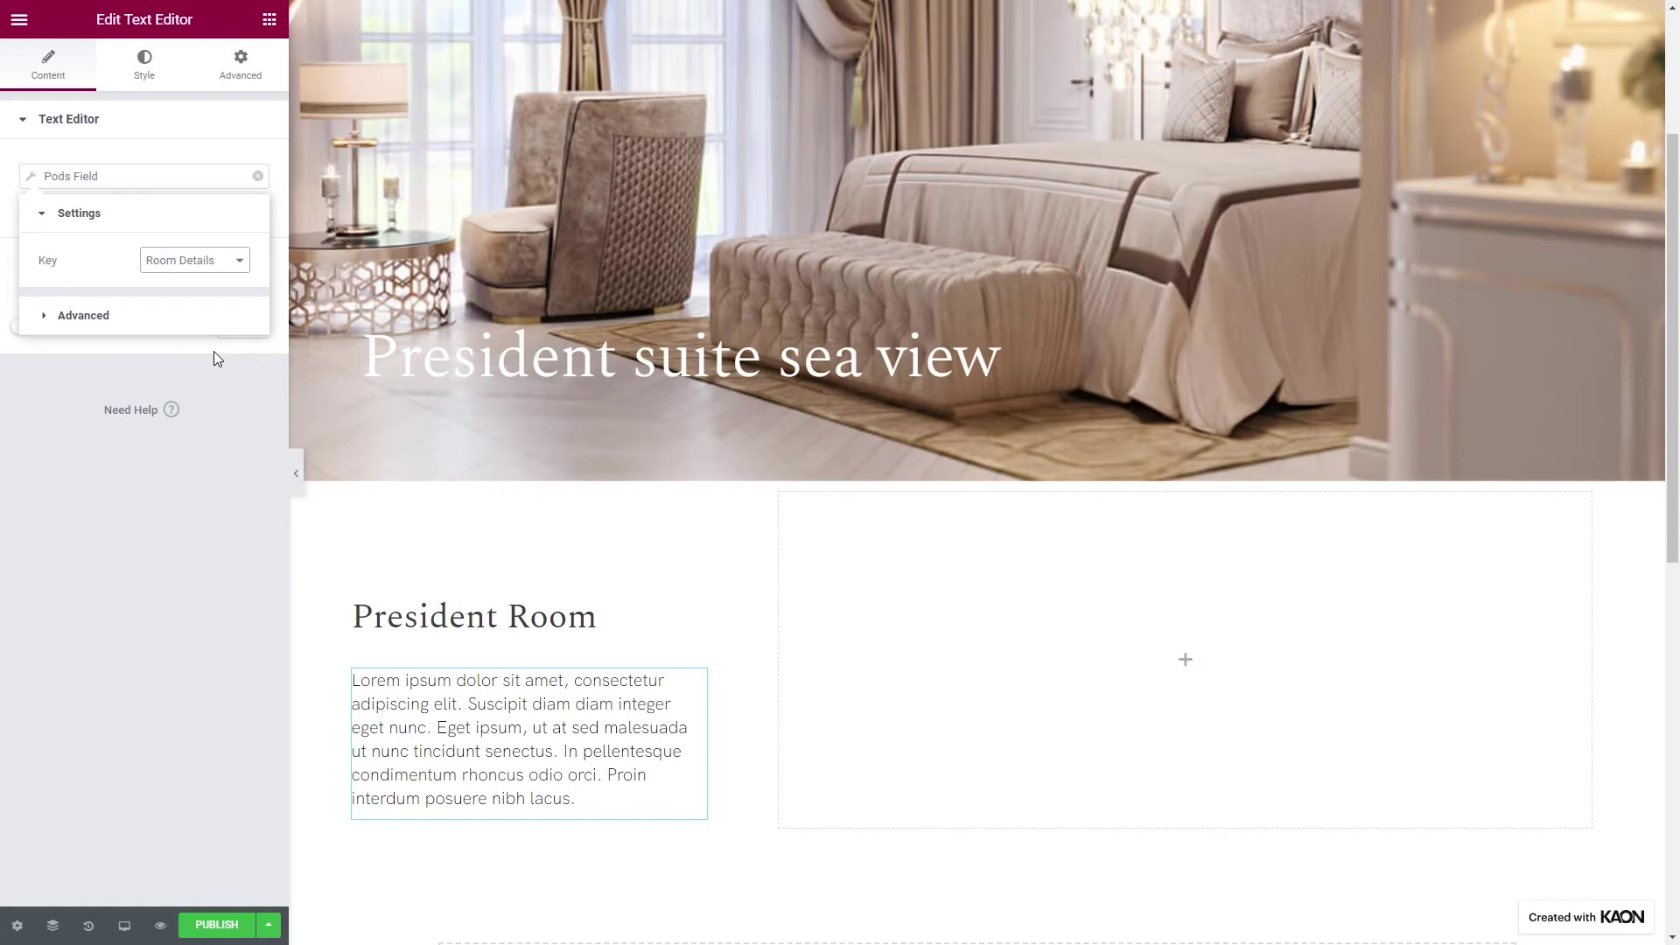
Unlink the room details text's margins and set its bottom margin to 40 px
{"action": "left_click", "coordinate": [234, 80]}
{"action": "left_click", "coordinate": [243, 188]}
{"action": "double_click", "coordinate": [145, 190]}
{"action": "type", "text": "40"}
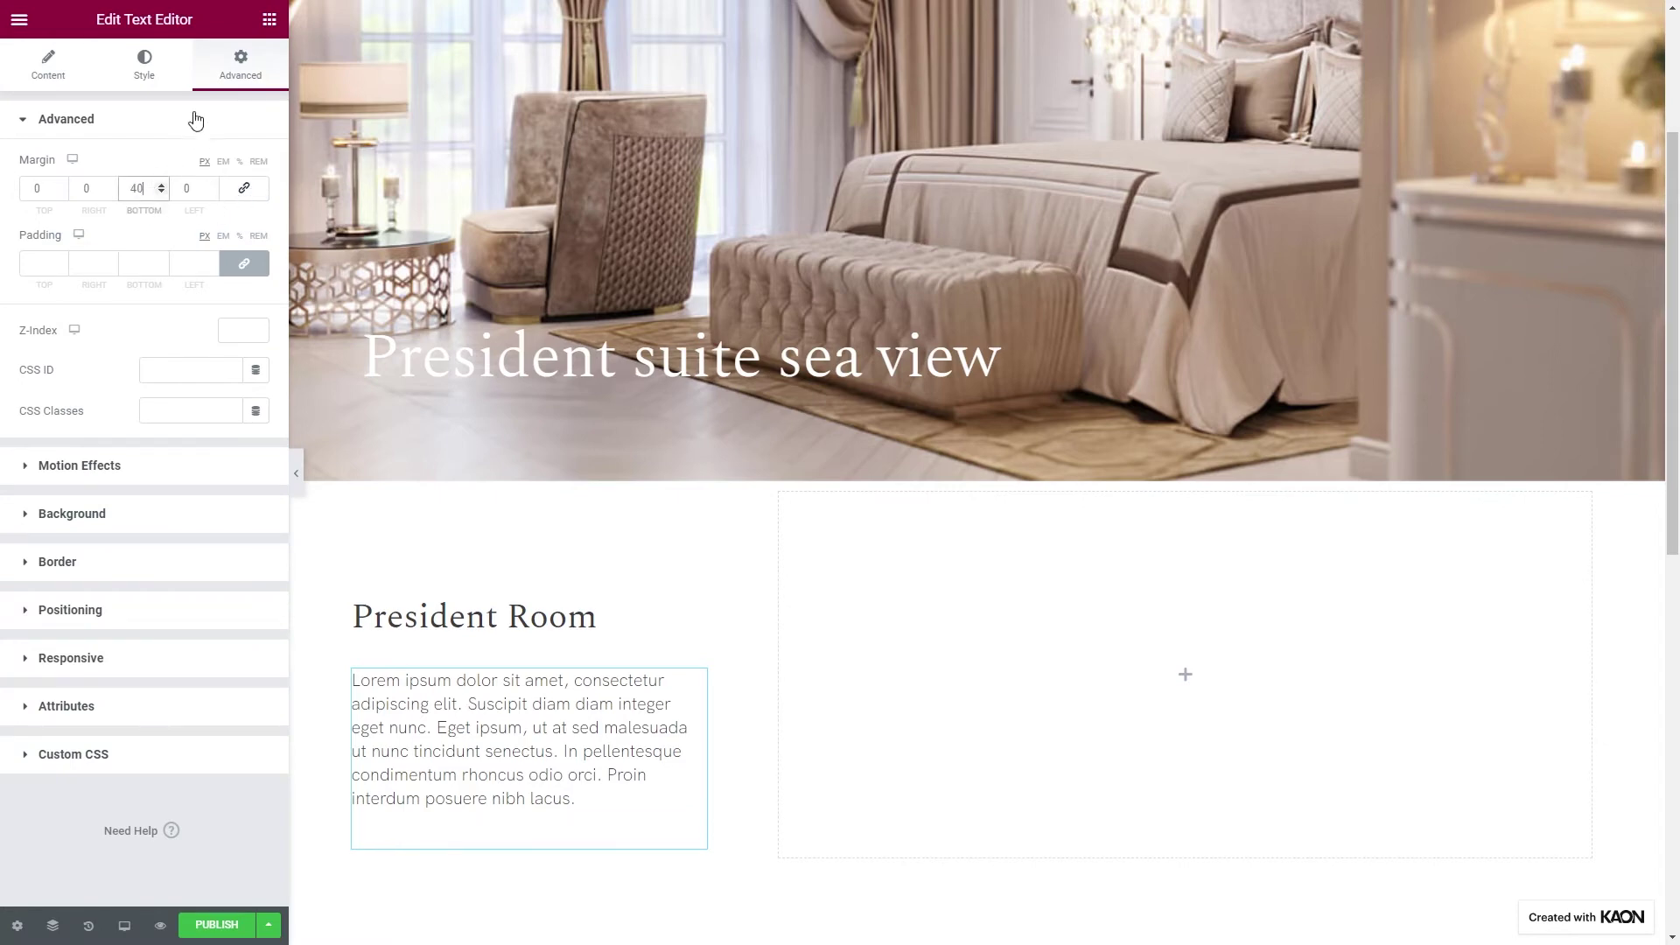
Add a Button widget below the room details text and label it "Call Now"
{"action": "left_click", "coordinate": [270, 19]}
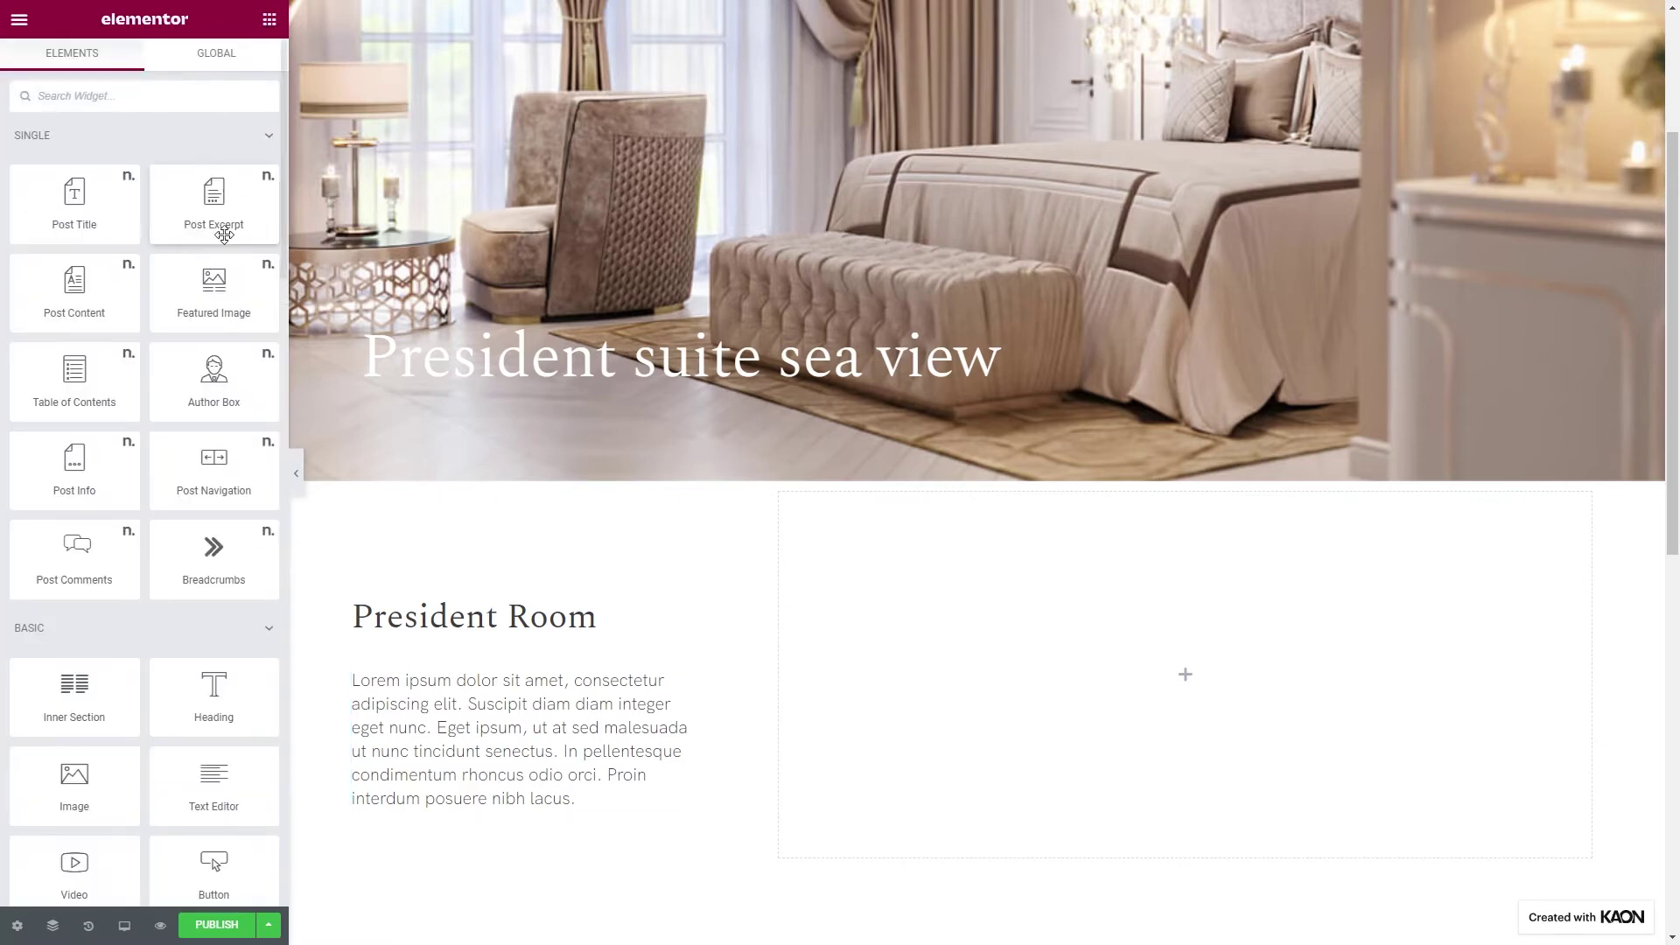
{"action": "scroll", "coordinate": [184, 645], "scroll_direction": "down", "scroll_amount": 1}
{"action": "left_click_drag", "start_coordinate": [202, 757], "coordinate": [394, 810]}
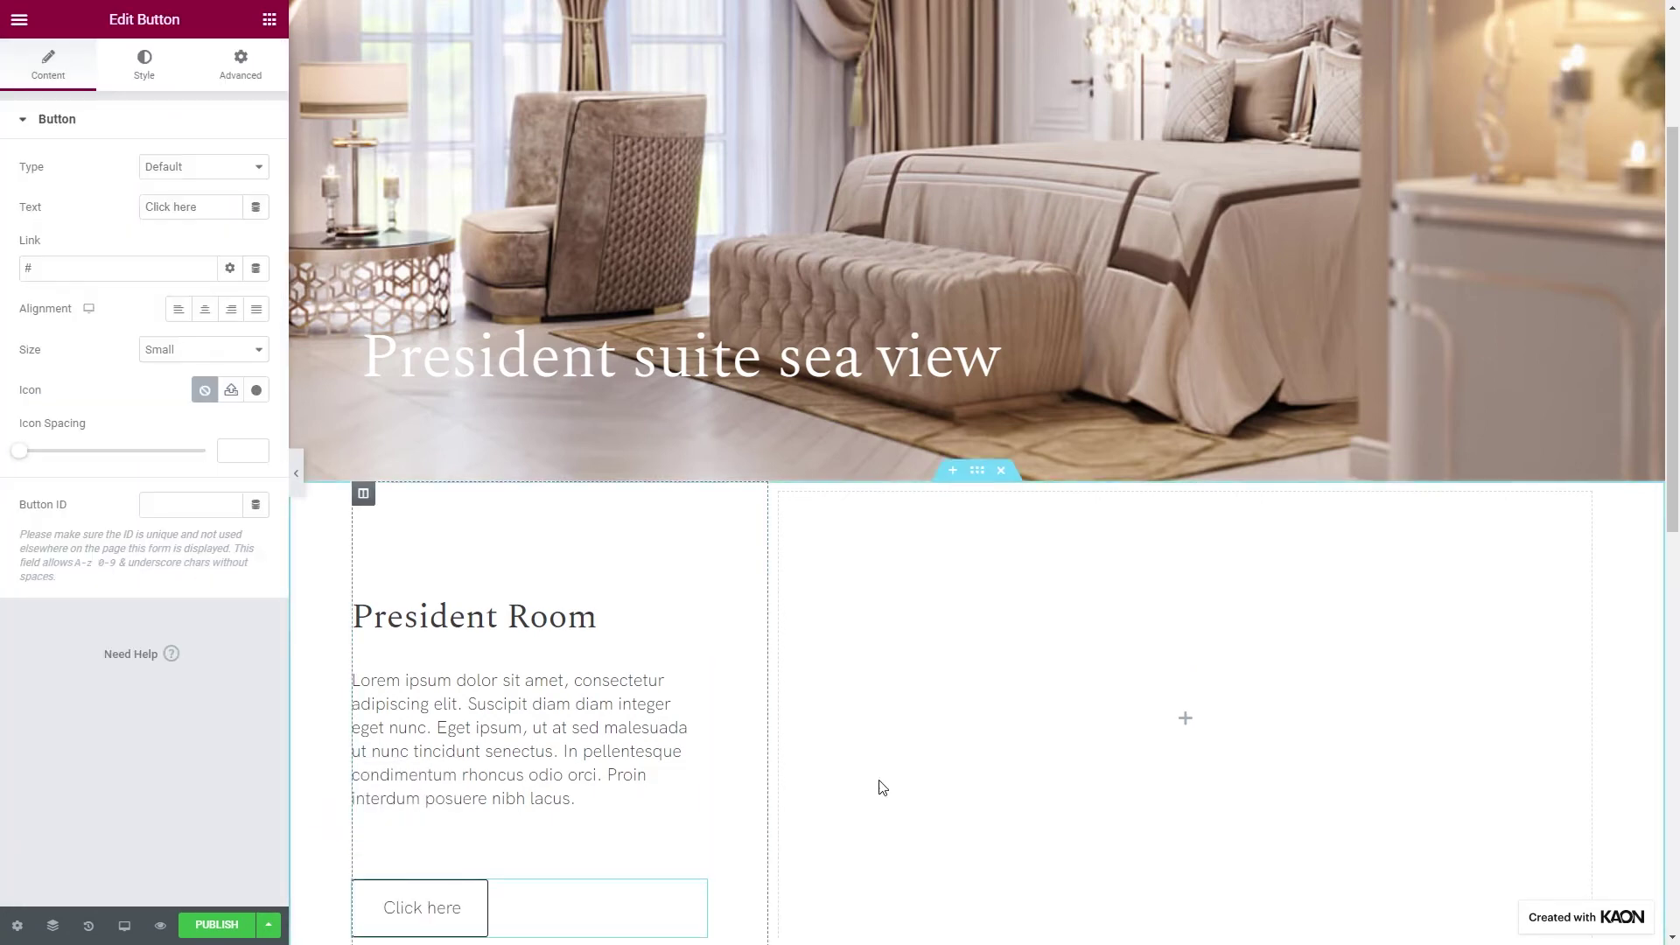
{"action": "scroll", "coordinate": [1196, 743], "scroll_direction": "down", "scroll_amount": 2}
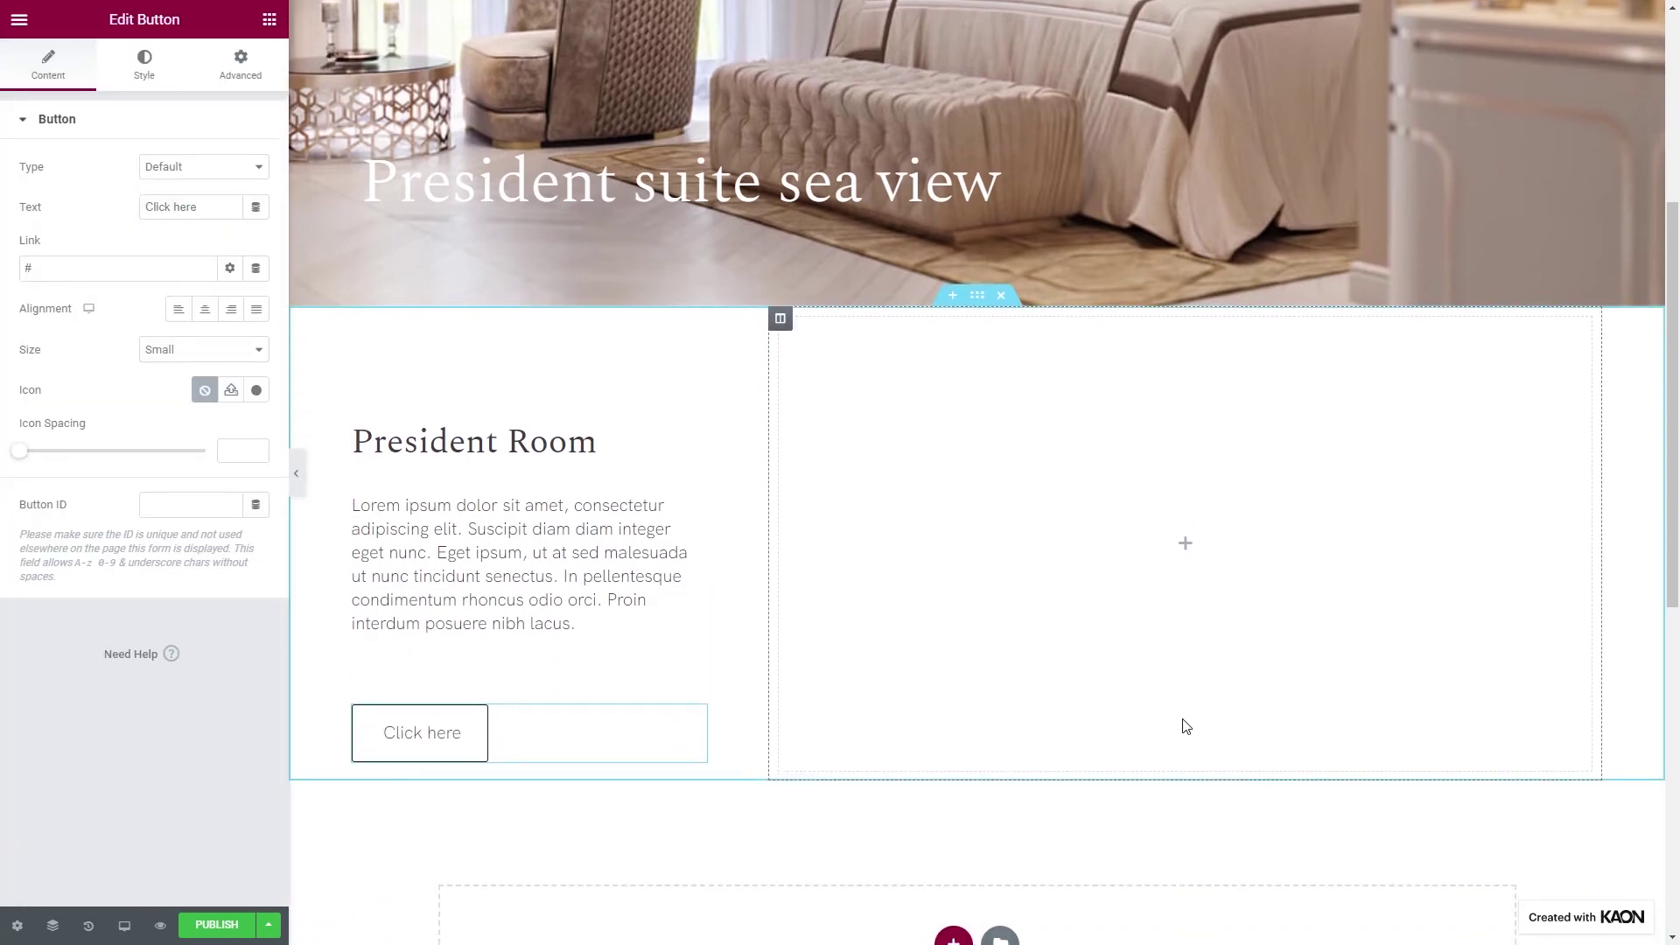
{"action": "triple_click", "coordinate": [223, 210]}
{"action": "type", "text": "Call Now"}
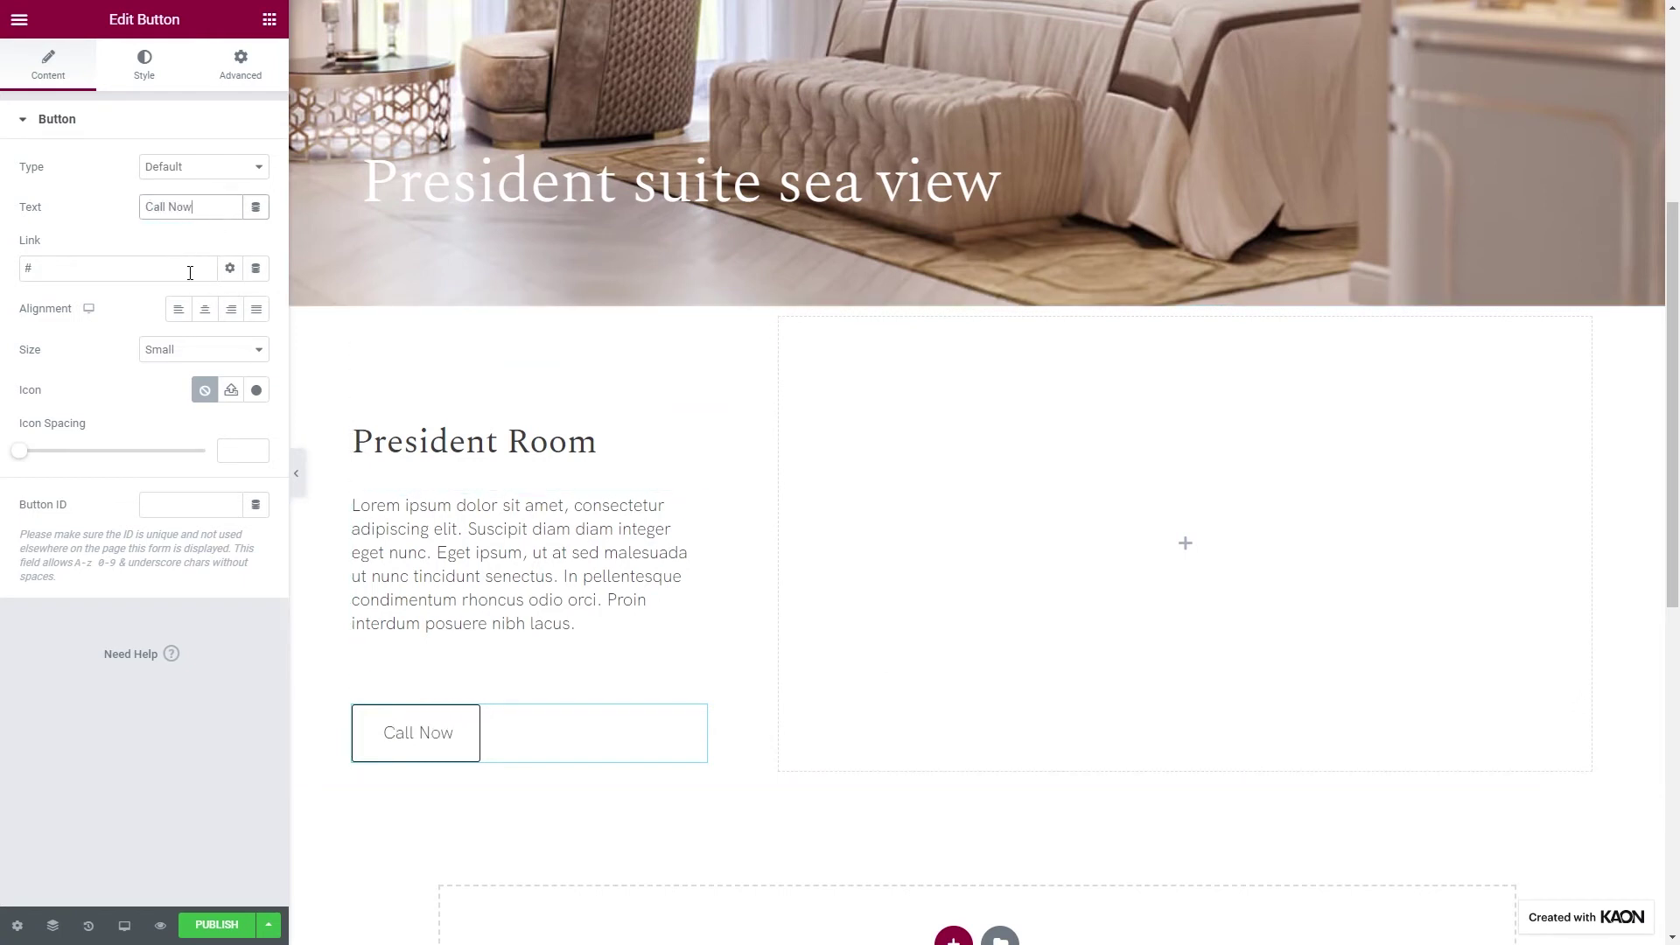
Link the Call Now button dynamically to a Pods URL Field with the Telephone Number key
{"action": "left_click", "coordinate": [259, 276]}
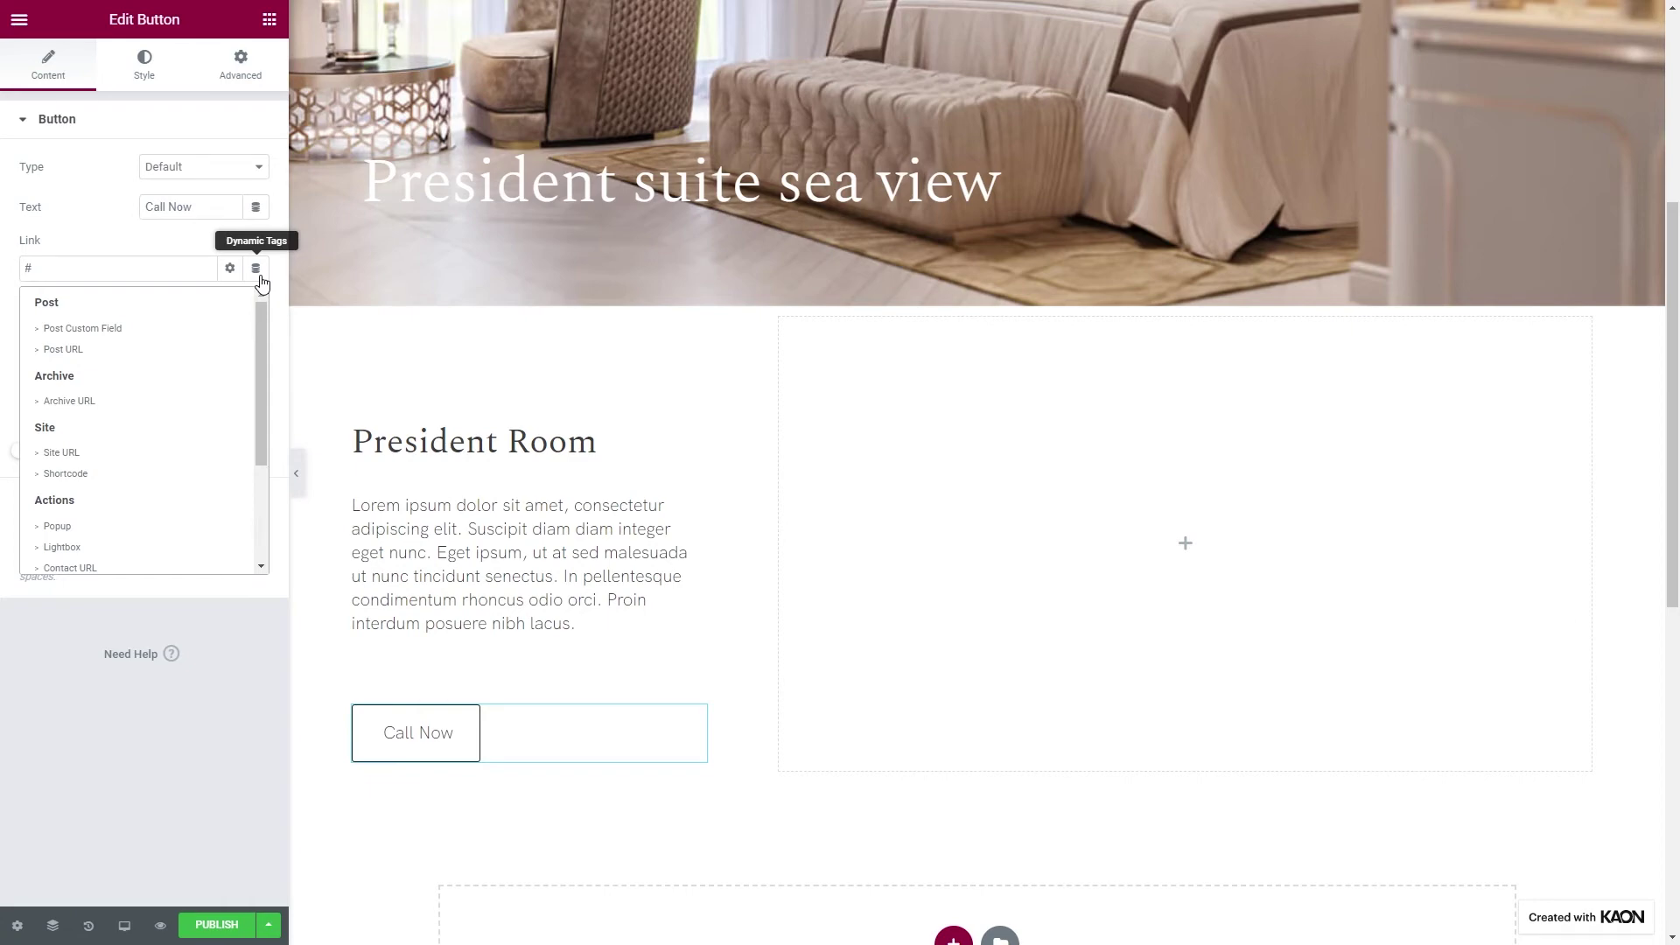
{"action": "scroll", "coordinate": [181, 394], "scroll_direction": "down", "scroll_amount": 3}
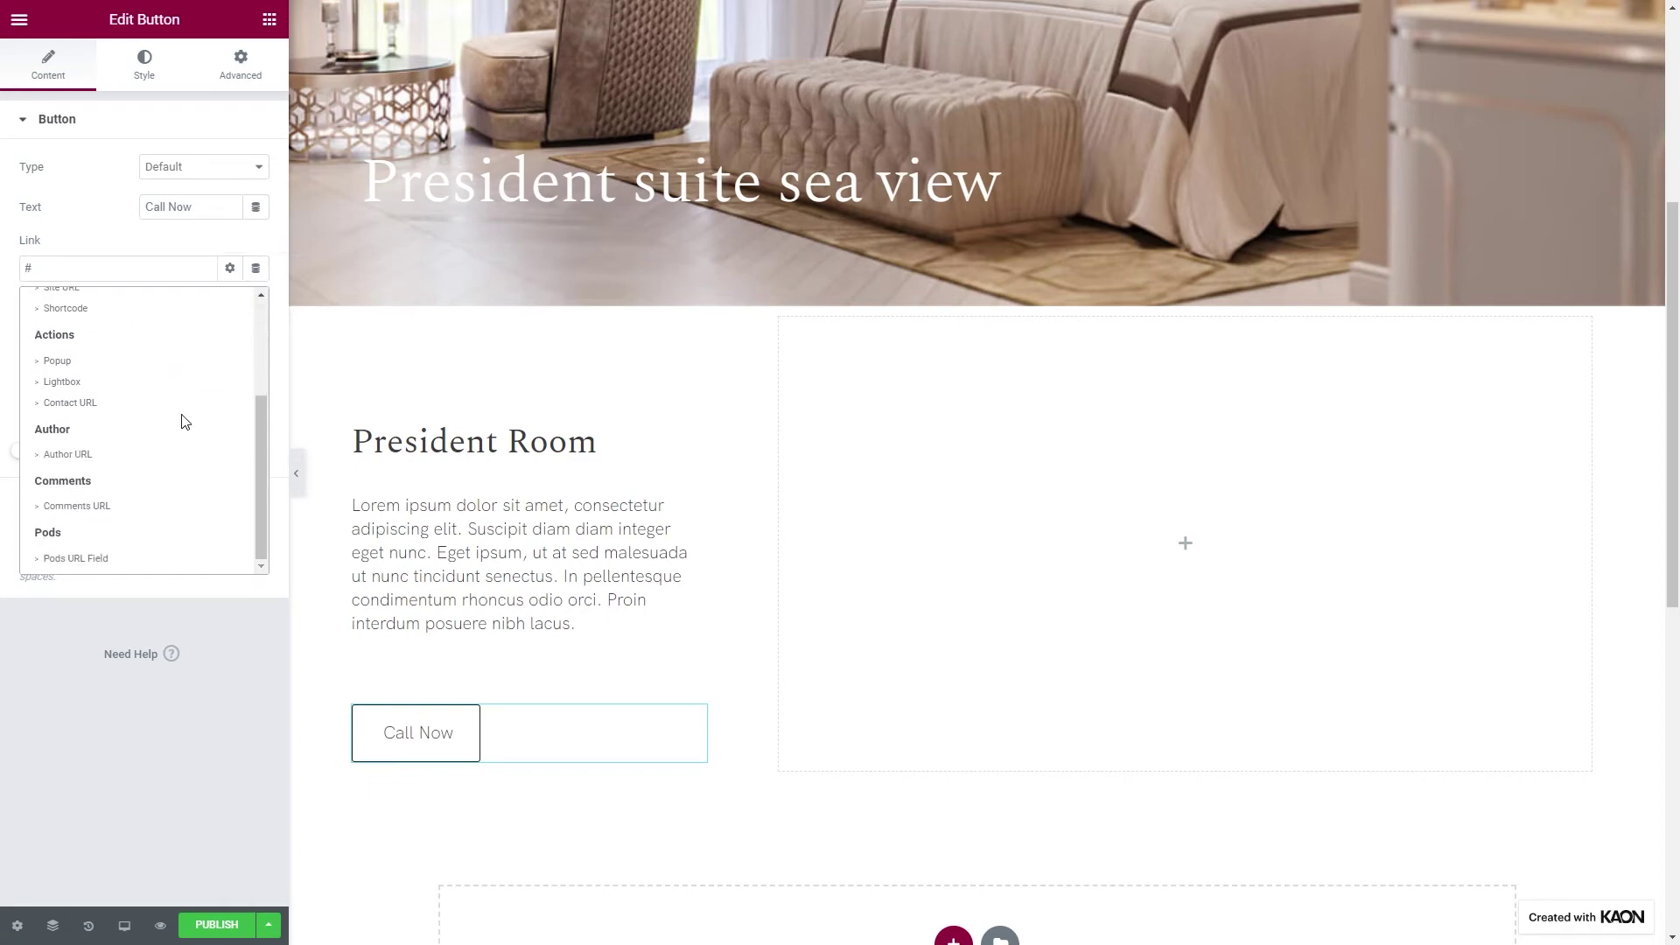
{"action": "left_click", "coordinate": [98, 561]}
{"action": "left_click", "coordinate": [35, 273]}
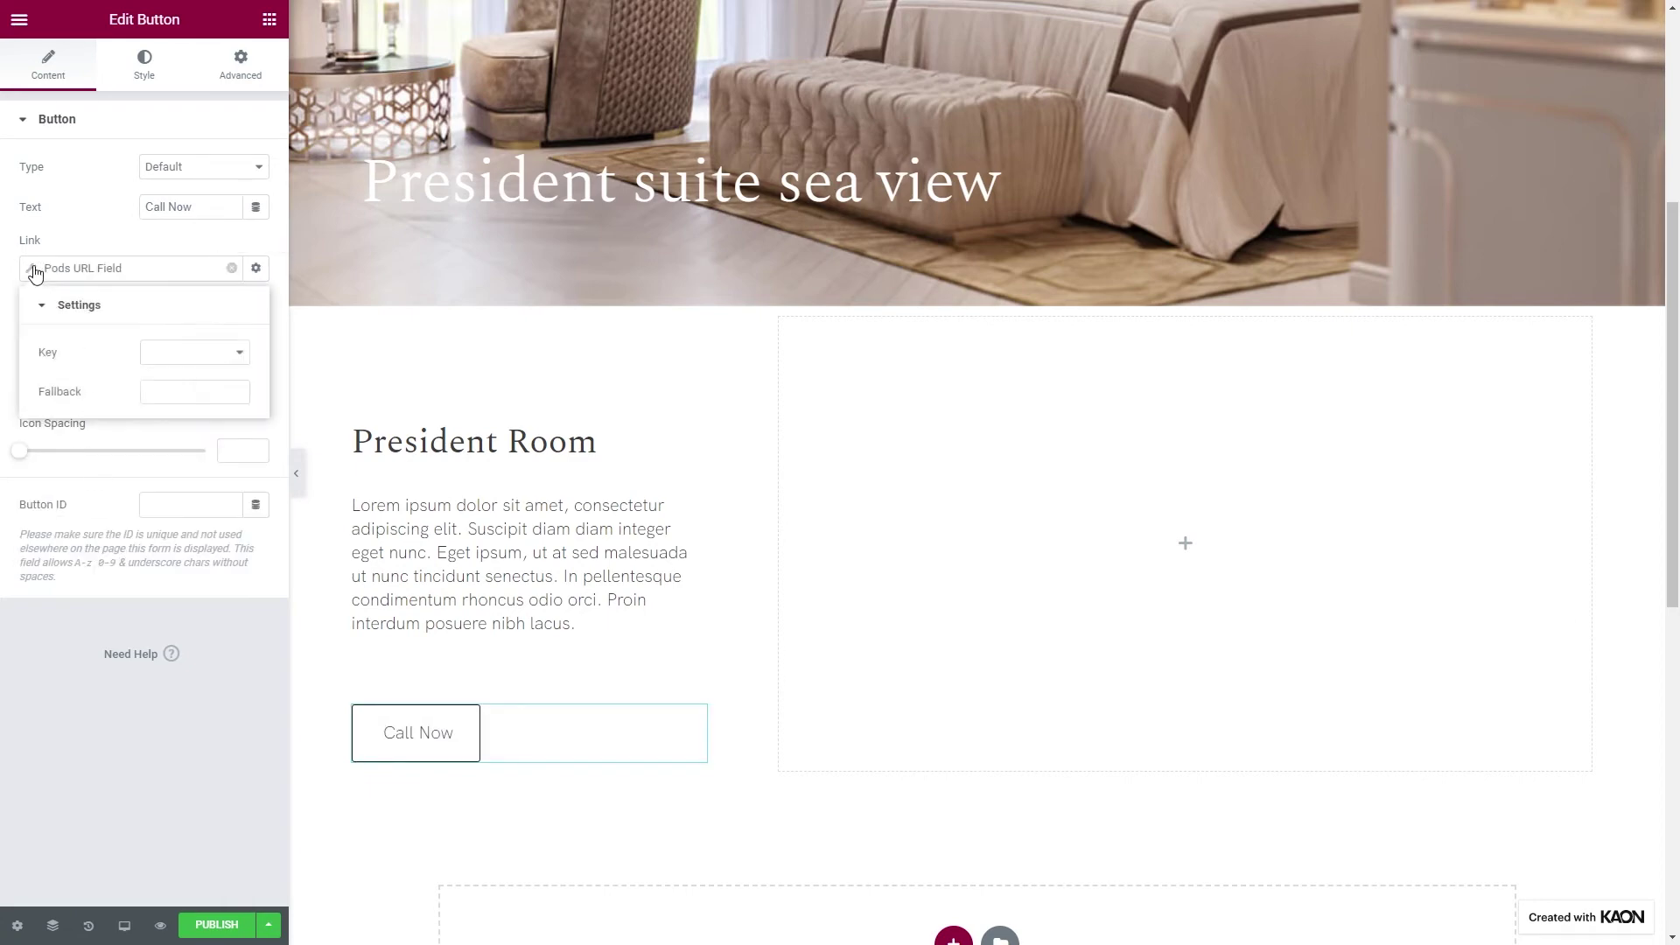
{"action": "left_click", "coordinate": [177, 357]}
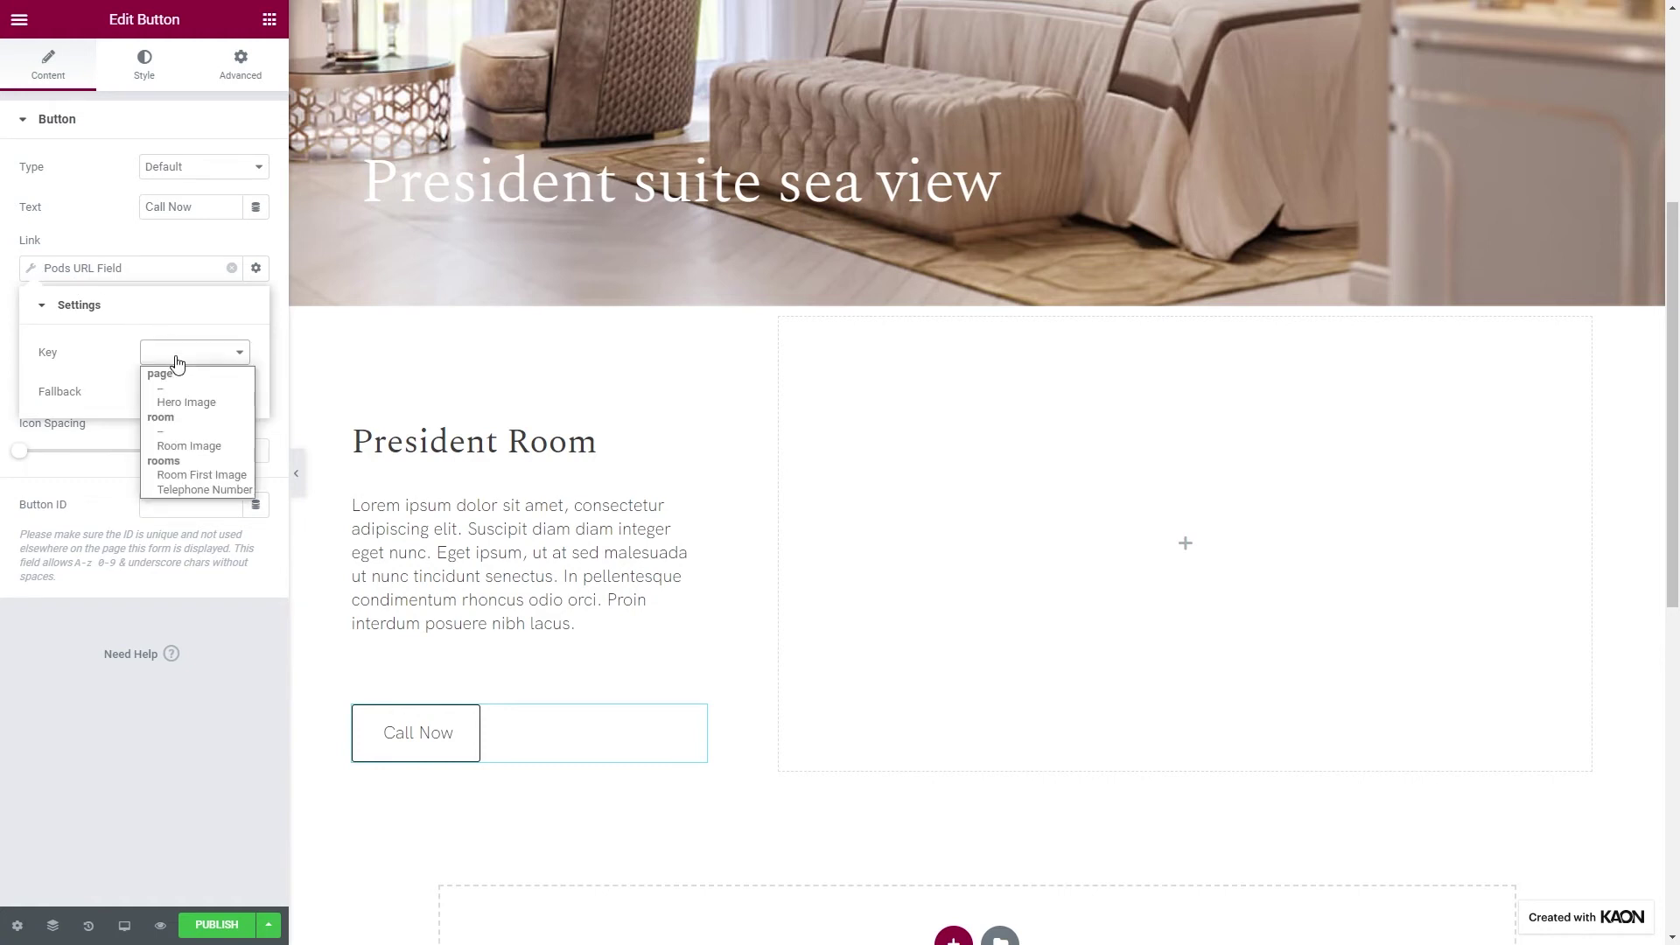
{"action": "left_click", "coordinate": [198, 486]}
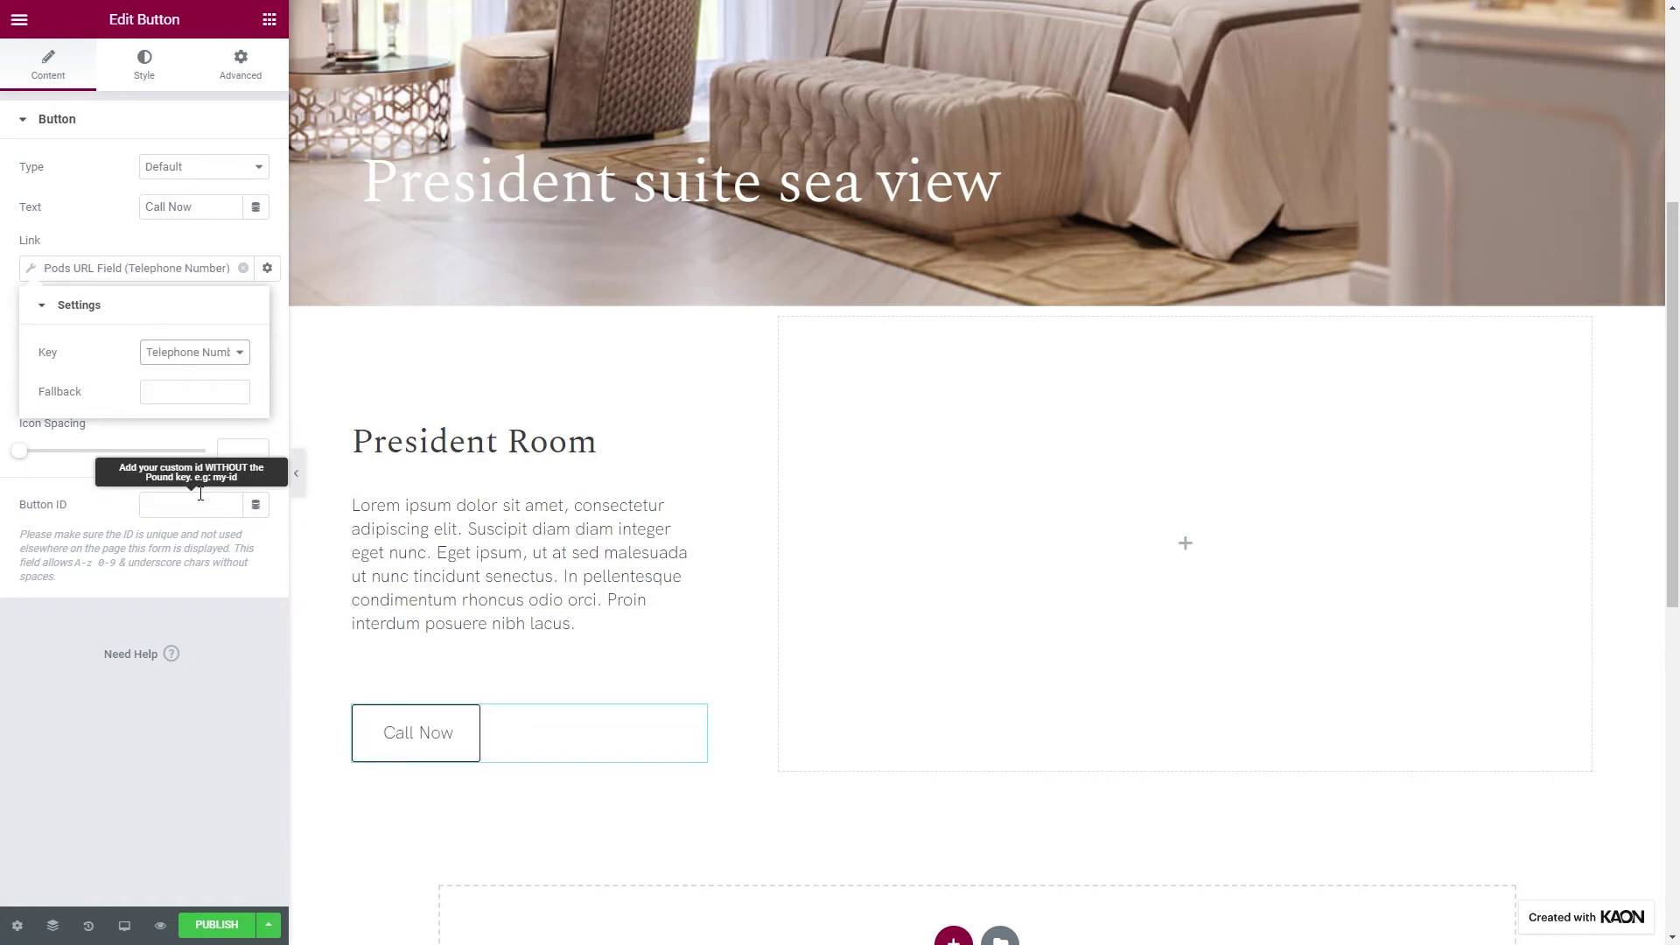
{"action": "left_click", "coordinate": [124, 242]}
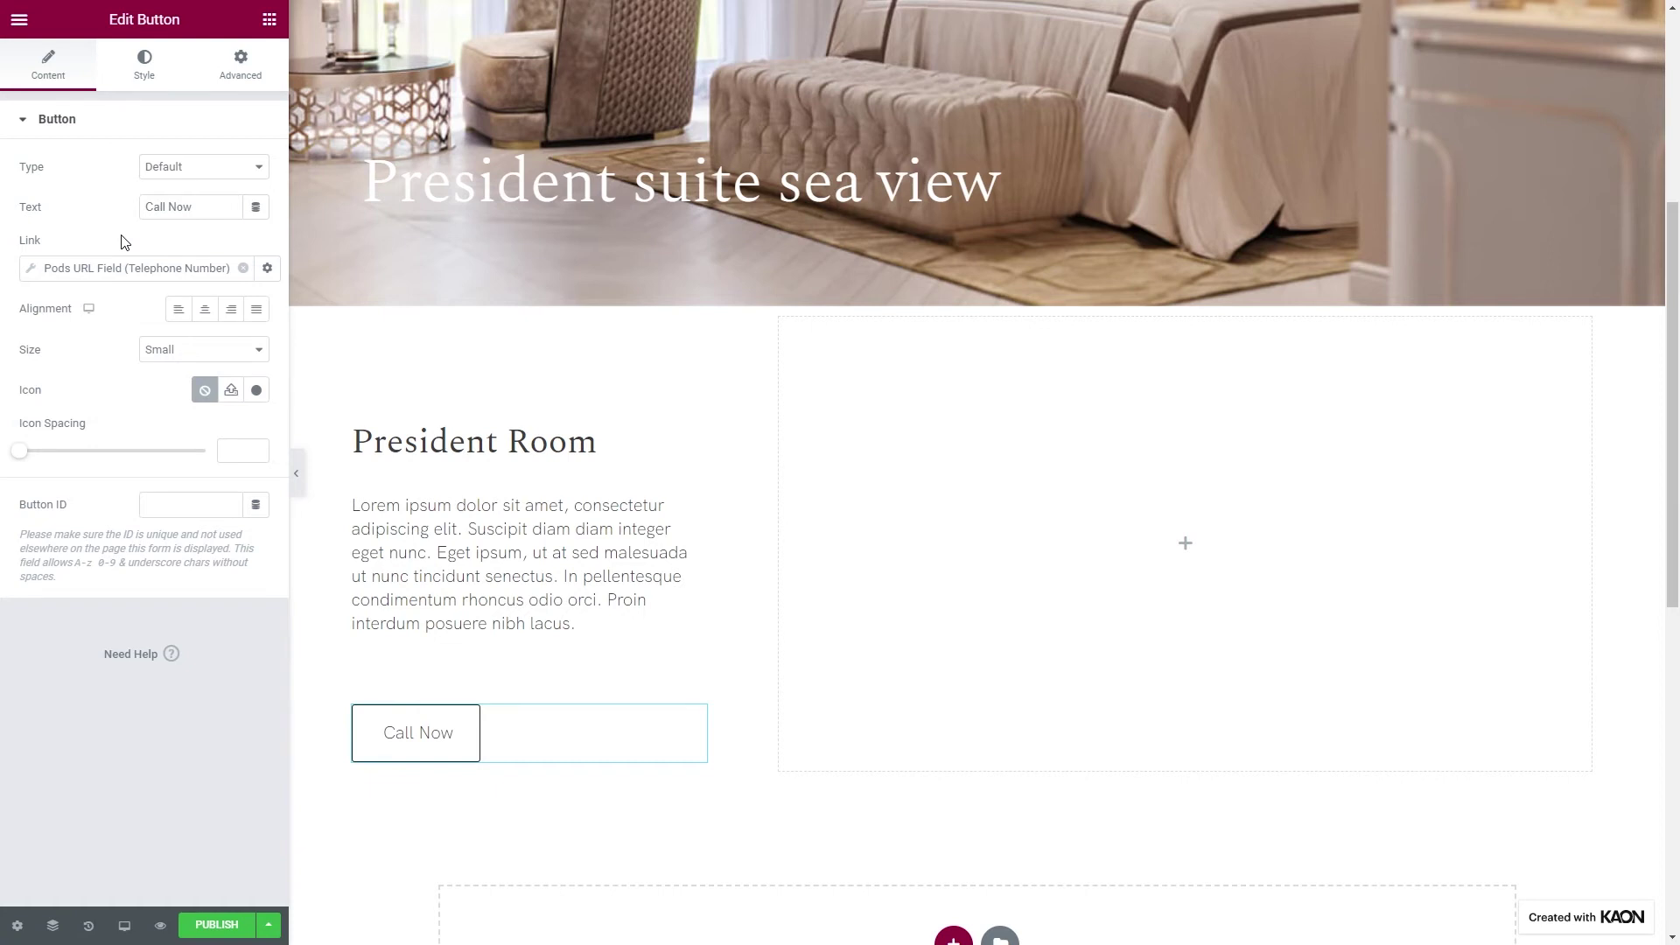
Add a Heading widget below the Call Now button with the title "Book Online"
{"action": "left_click", "coordinate": [269, 19]}
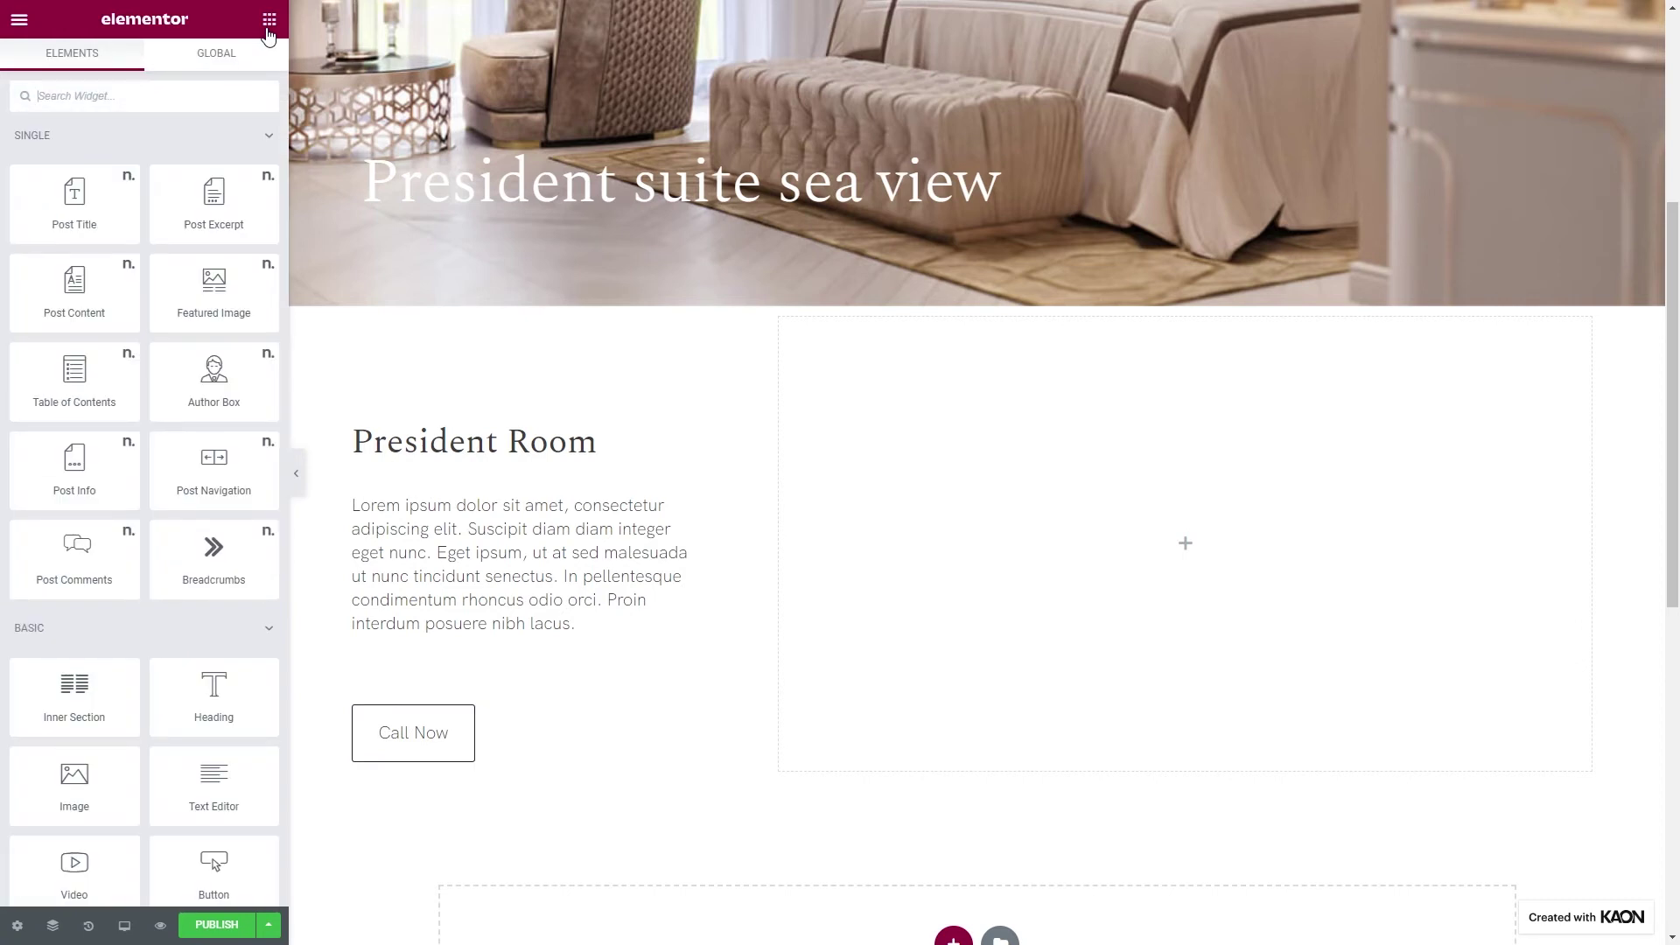
{"action": "left_click_drag", "start_coordinate": [214, 687], "coordinate": [389, 763]}
{"action": "left_click", "coordinate": [170, 220]}
{"action": "type", "text": "Book Online"}
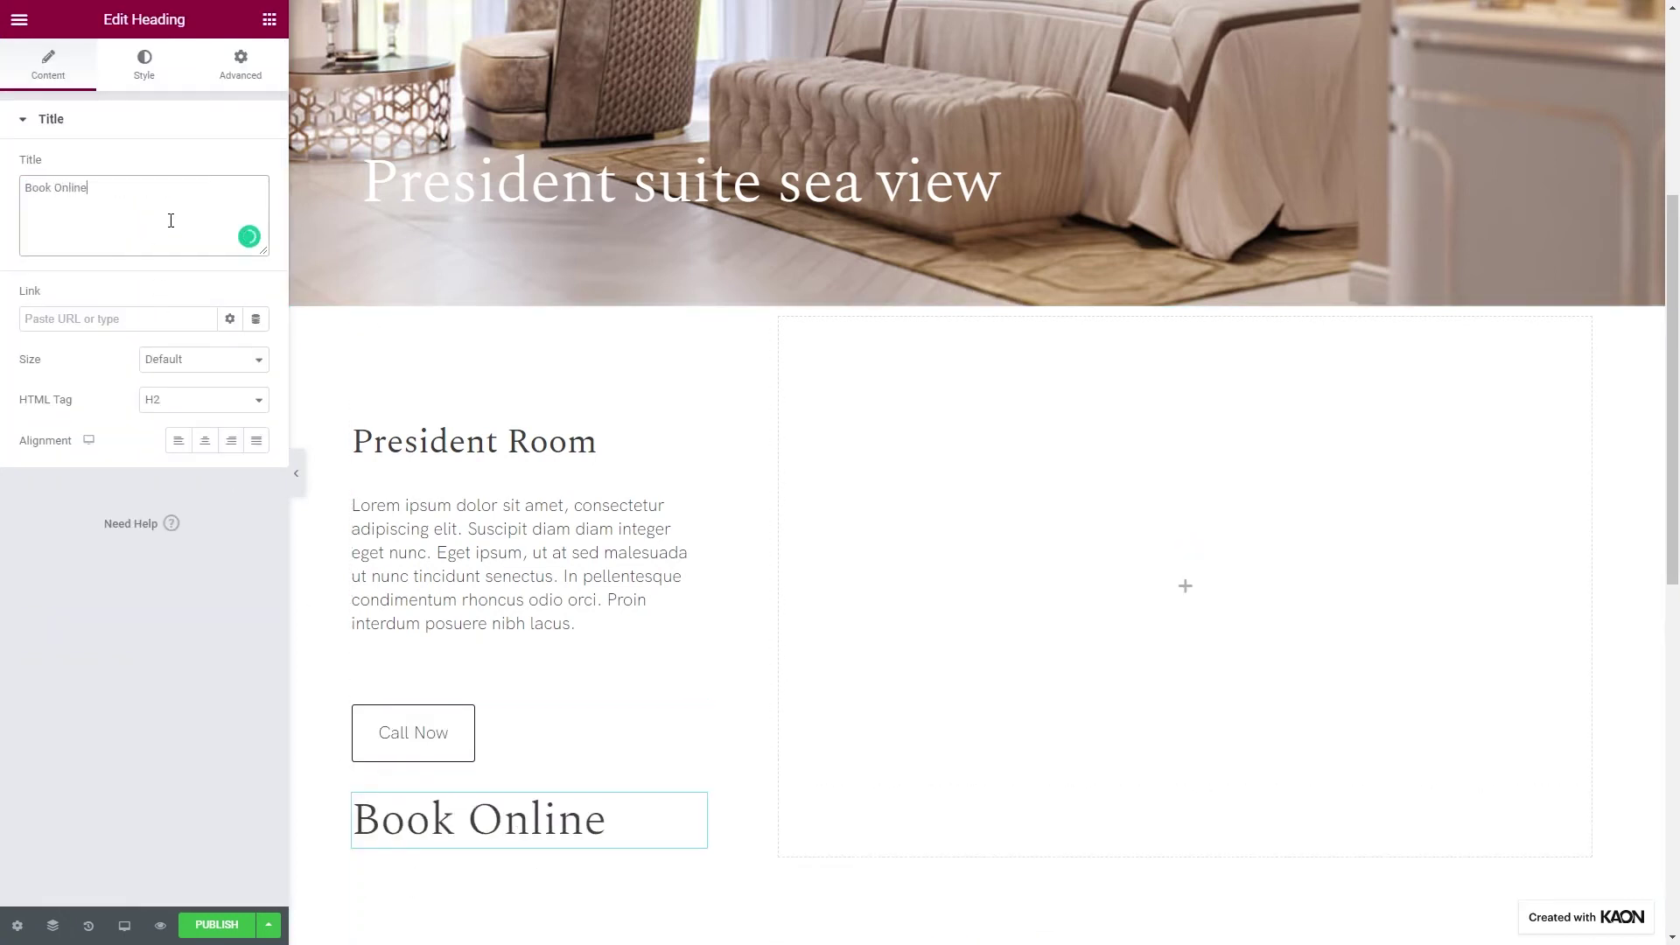
Link the Book Online heading dynamically to a Popup that opens the Book (Template) popup
{"action": "left_click", "coordinate": [257, 321]}
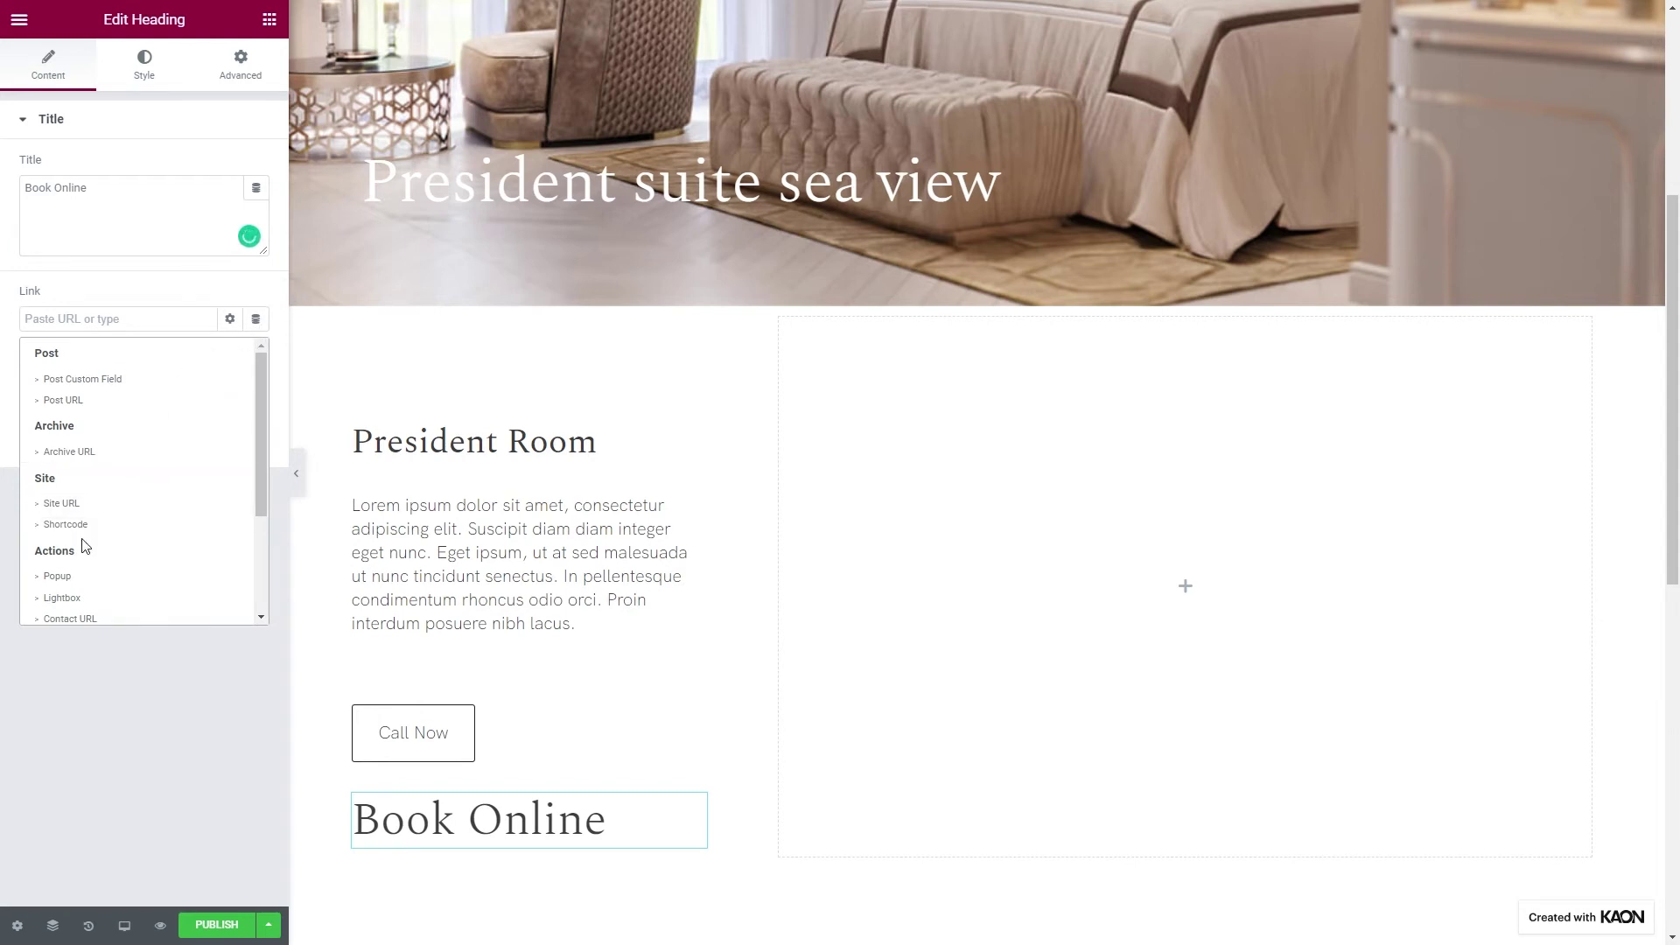
{"action": "left_click", "coordinate": [70, 578]}
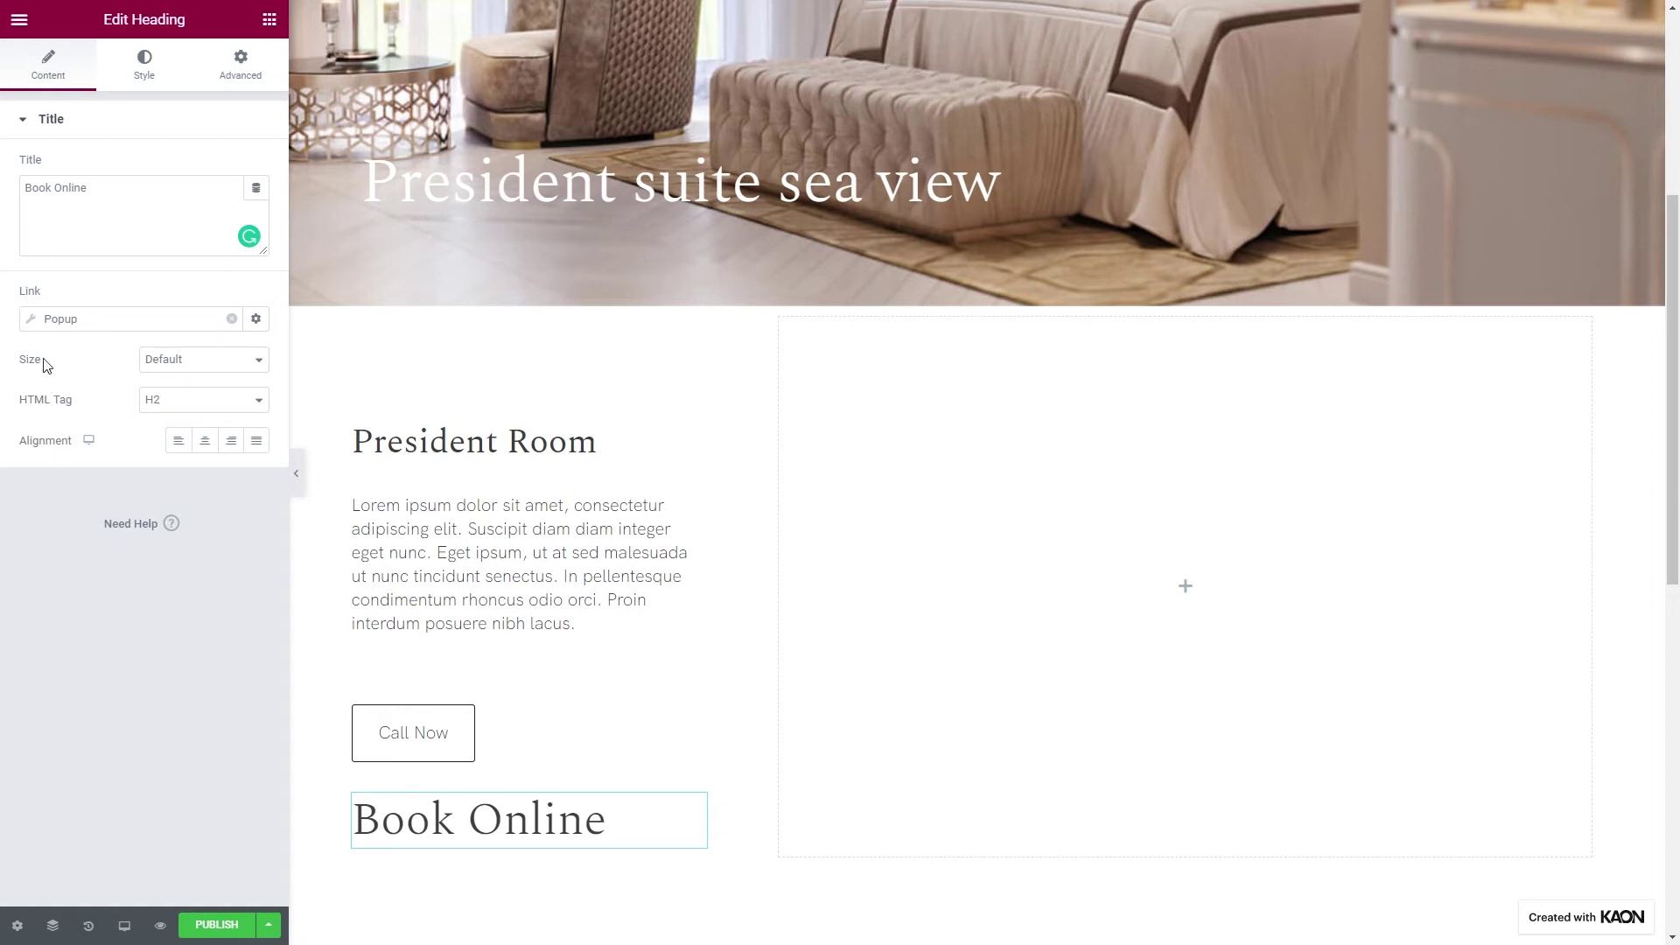
{"action": "left_click", "coordinate": [30, 321]}
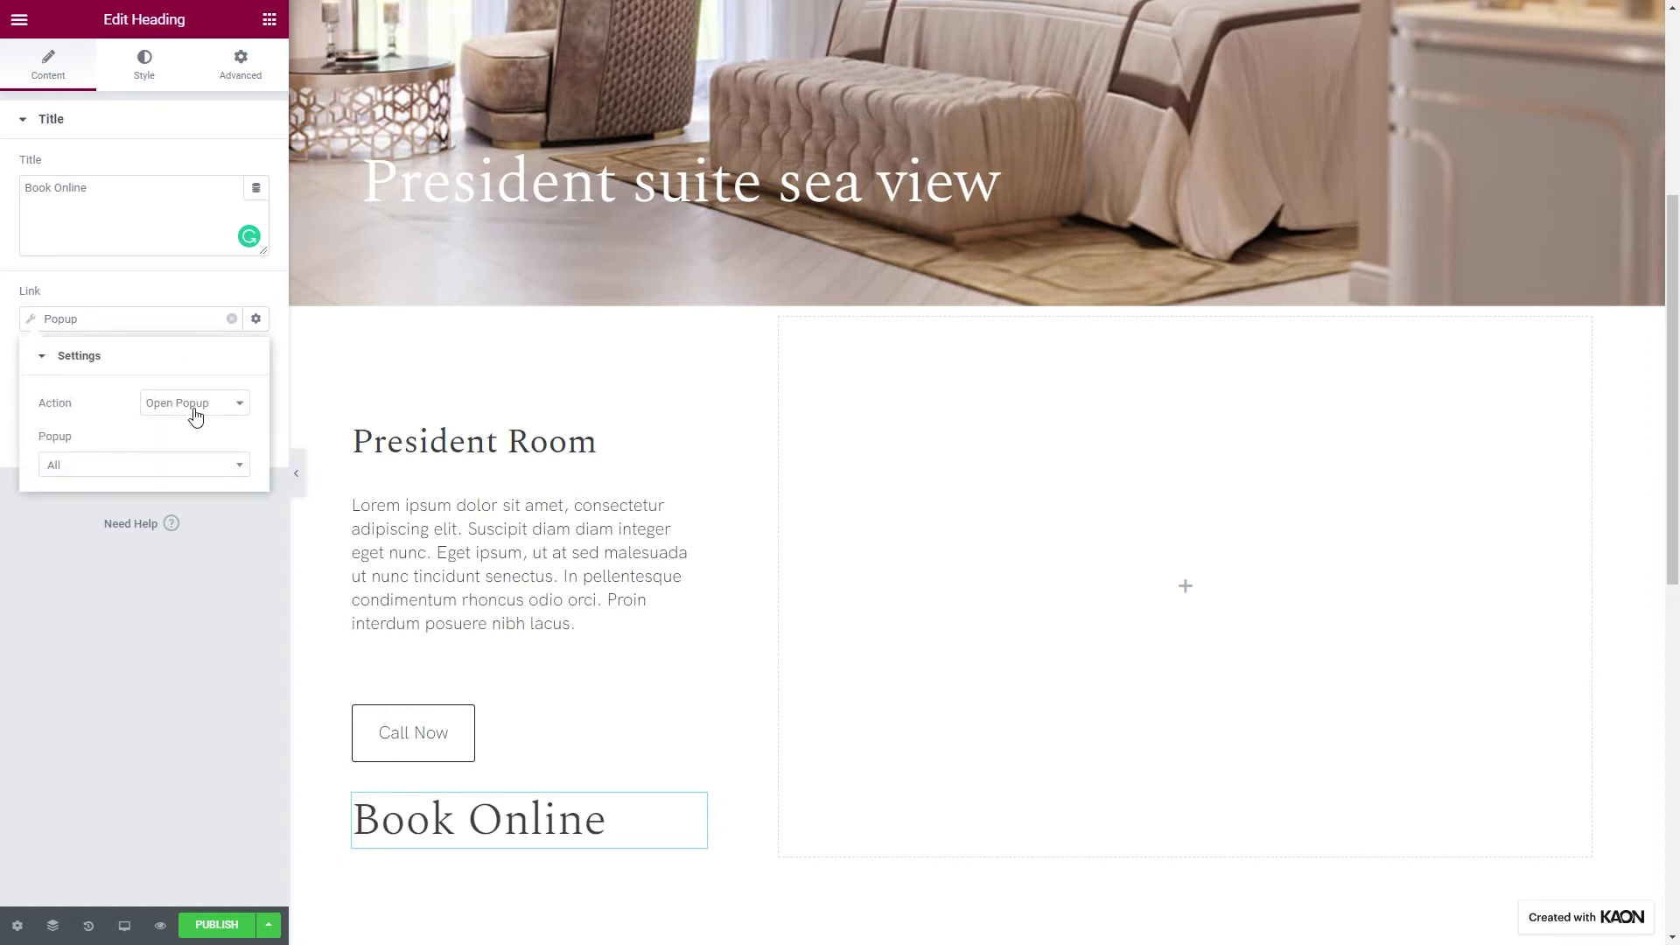
{"action": "left_click", "coordinate": [166, 467]}
{"action": "type", "text": "book"}
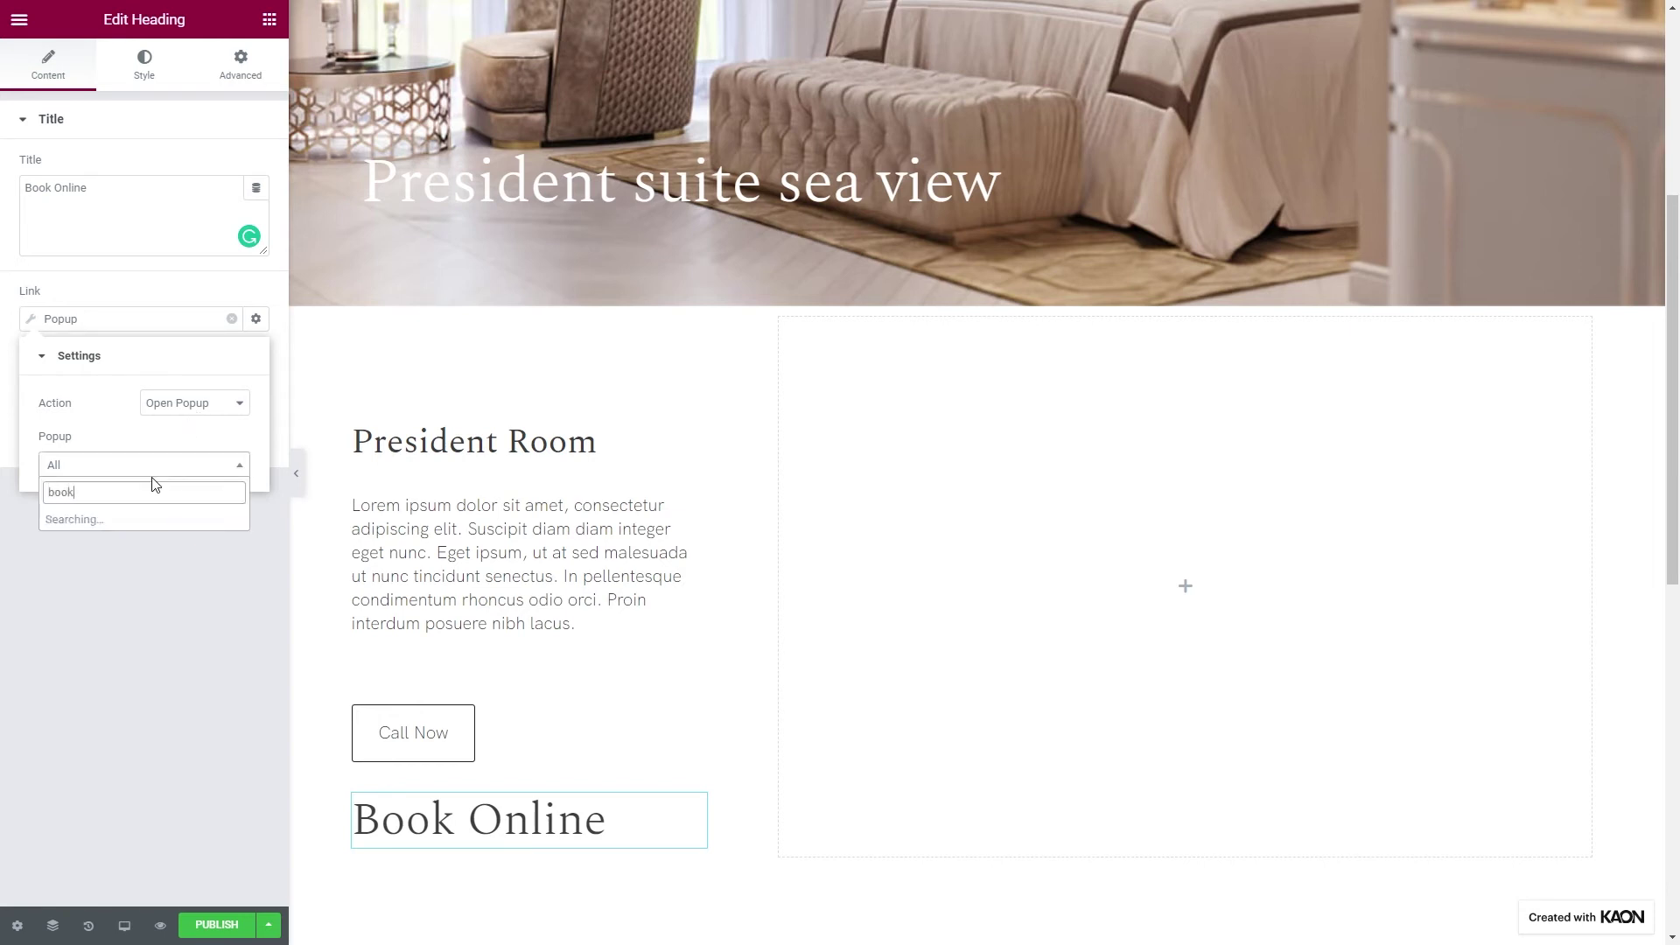
{"action": "left_click", "coordinate": [123, 543]}
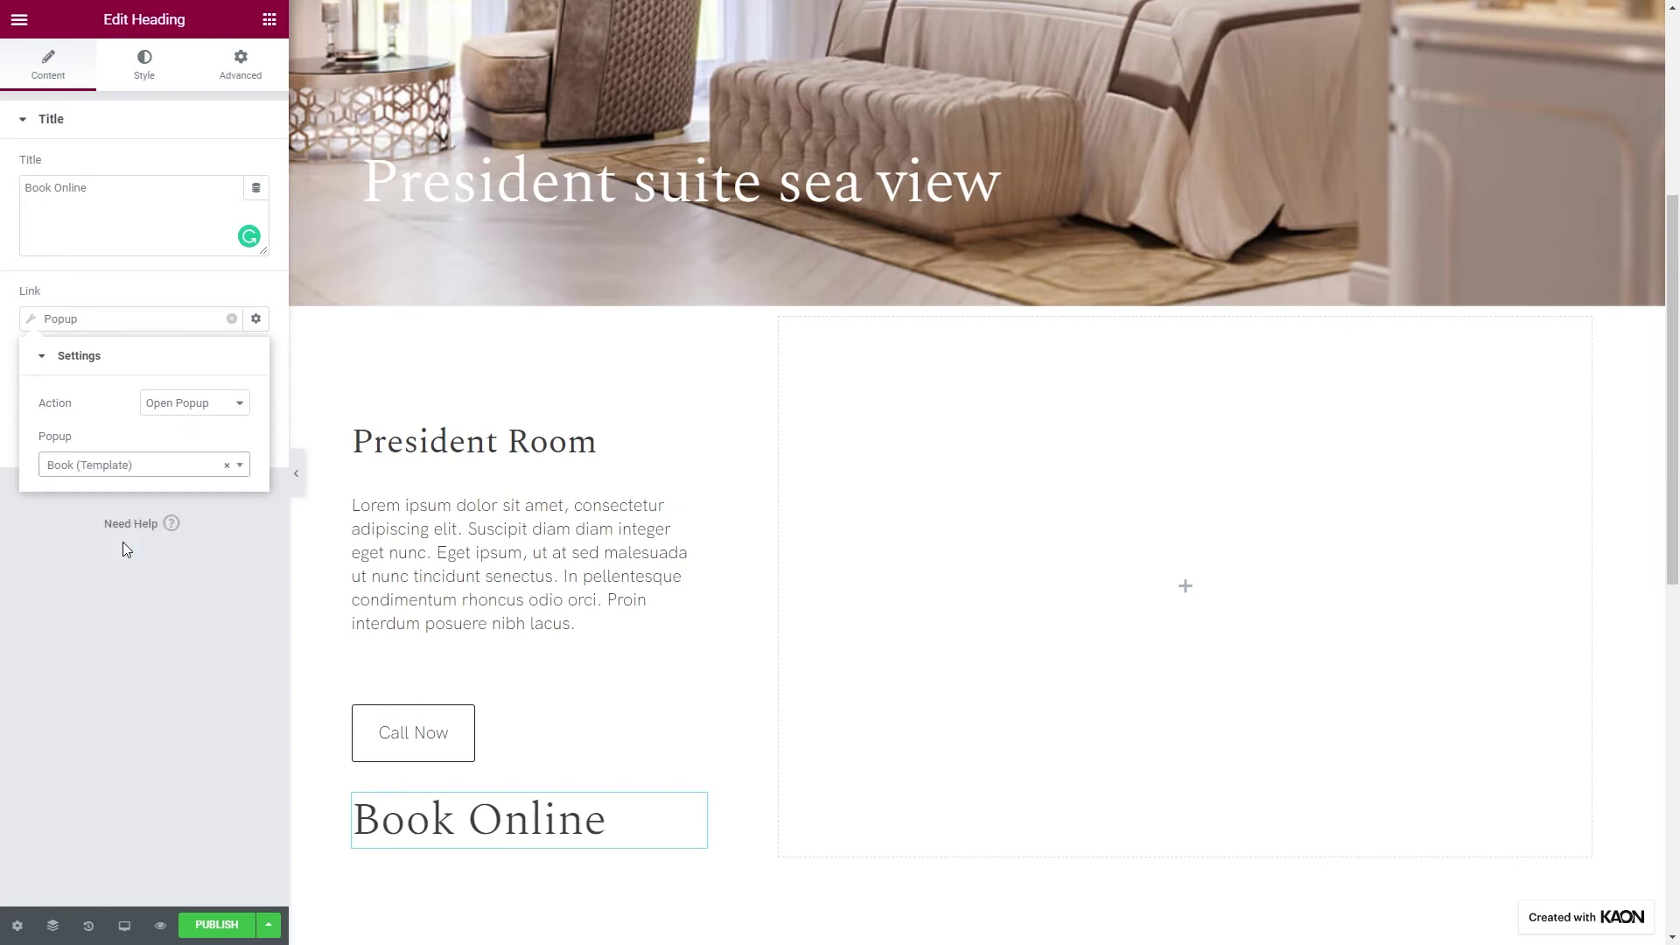
{"action": "left_click", "coordinate": [166, 302]}
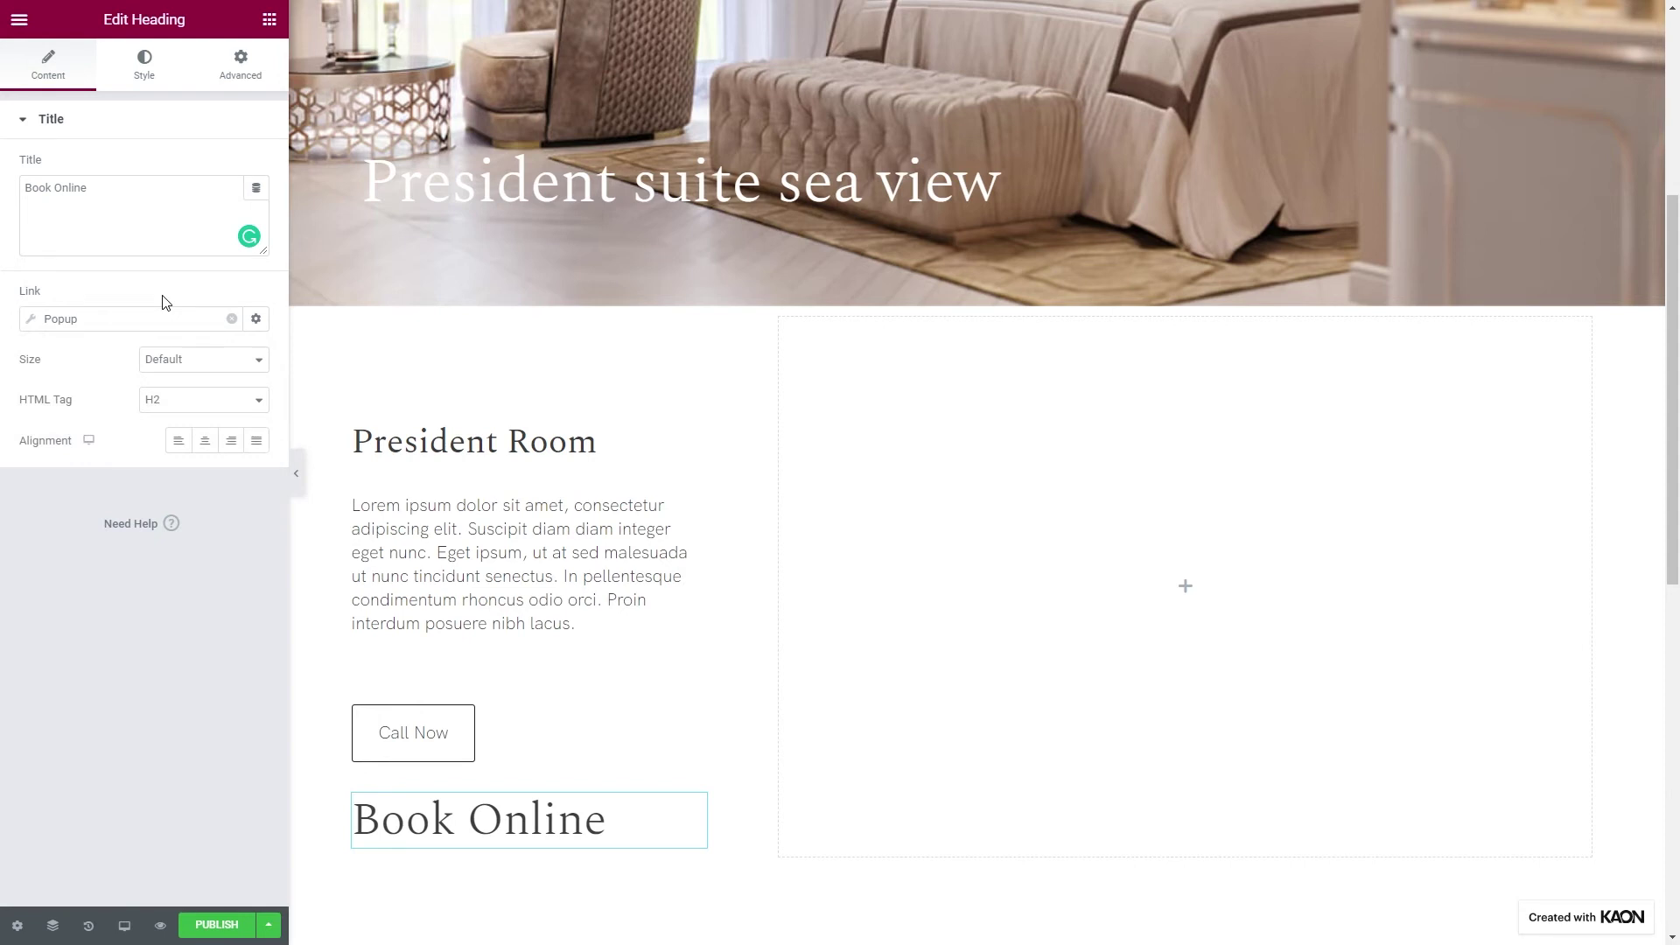
Apply the small underlined global font to the Book Online heading
{"action": "left_click", "coordinate": [144, 66]}
{"action": "left_click", "coordinate": [229, 209]}
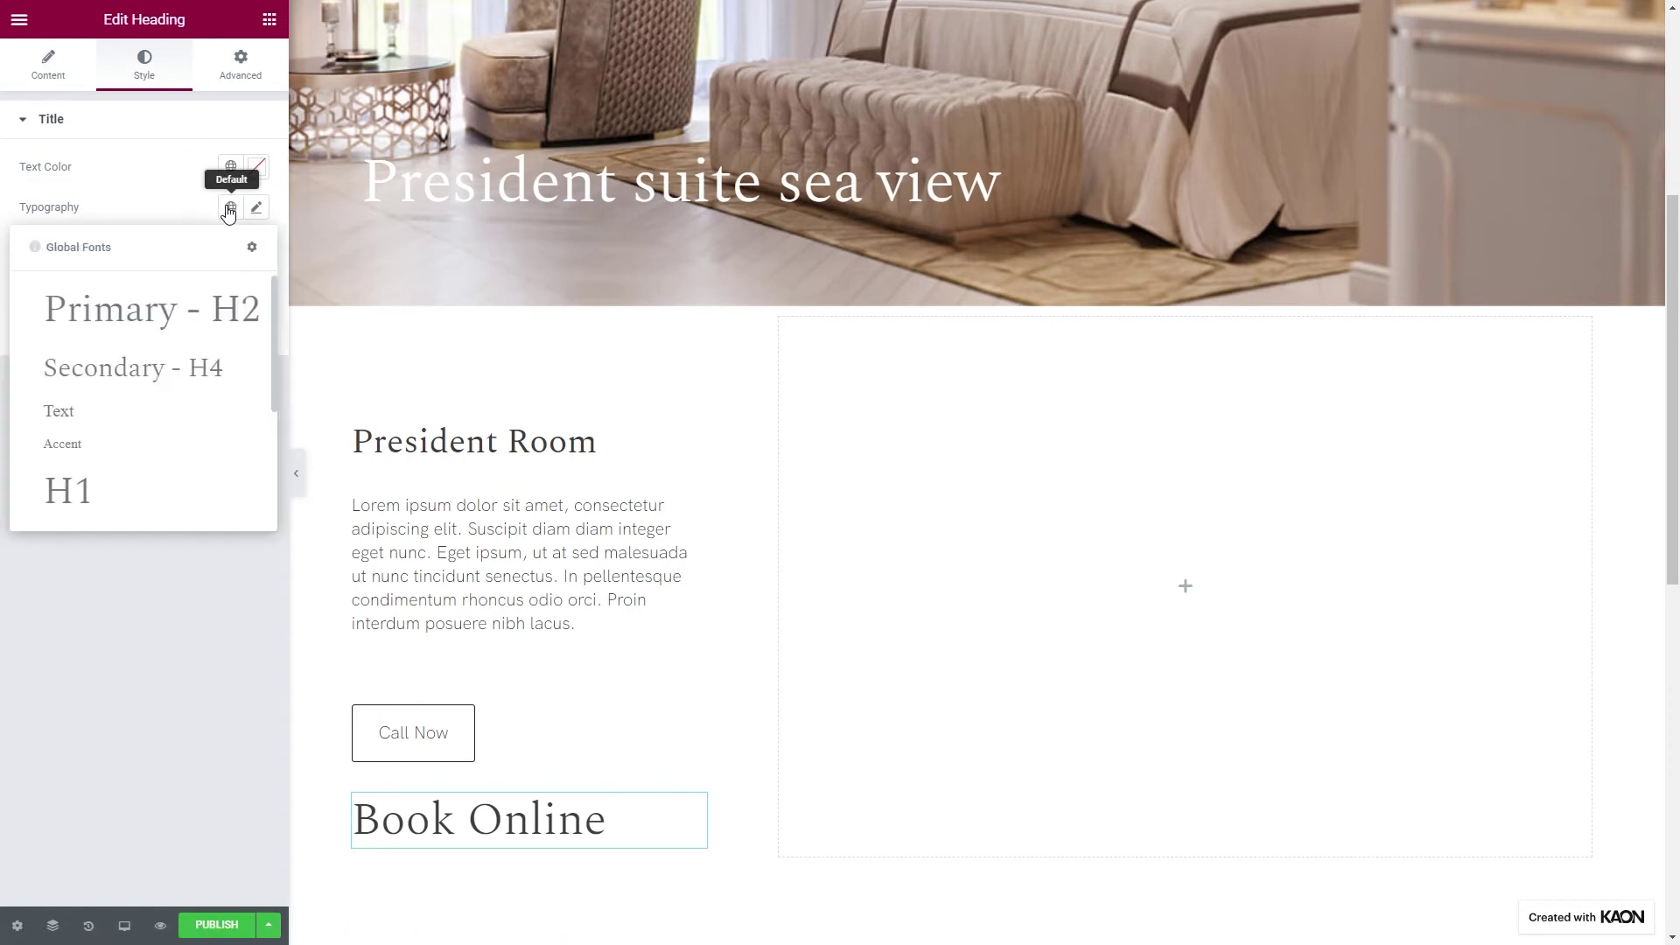
{"action": "scroll", "coordinate": [190, 354], "scroll_direction": "down", "scroll_amount": 3}
{"action": "left_click", "coordinate": [169, 480]}
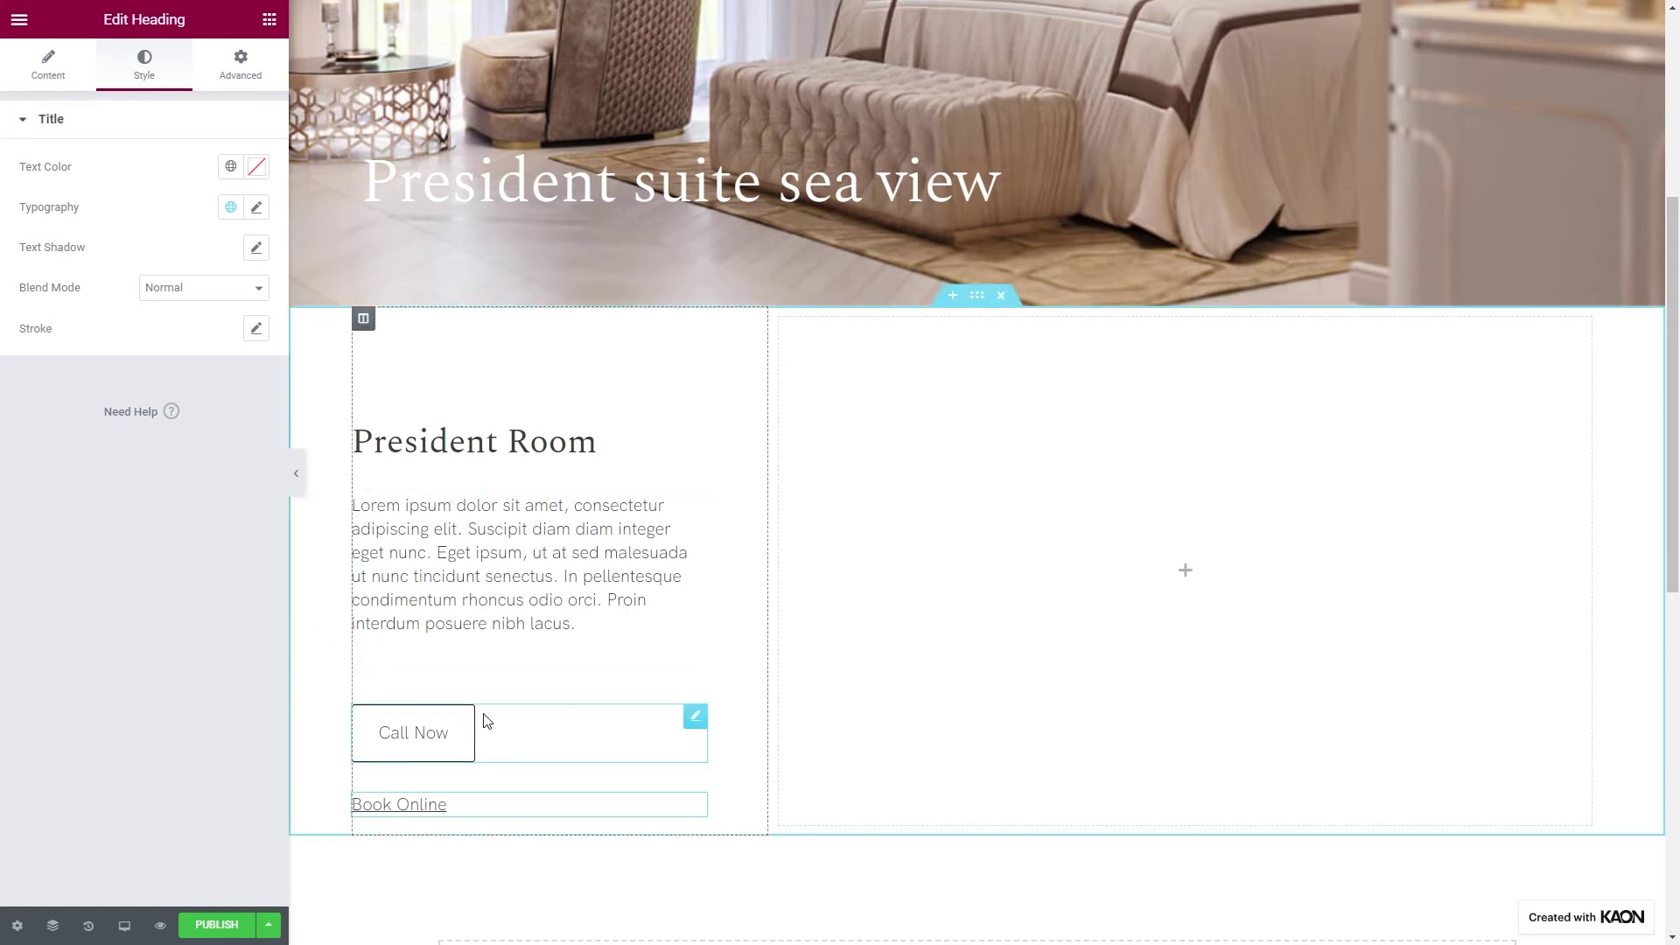
Set the Call Now button's positioning width to Inline (auto)
{"action": "left_click", "coordinate": [694, 721]}
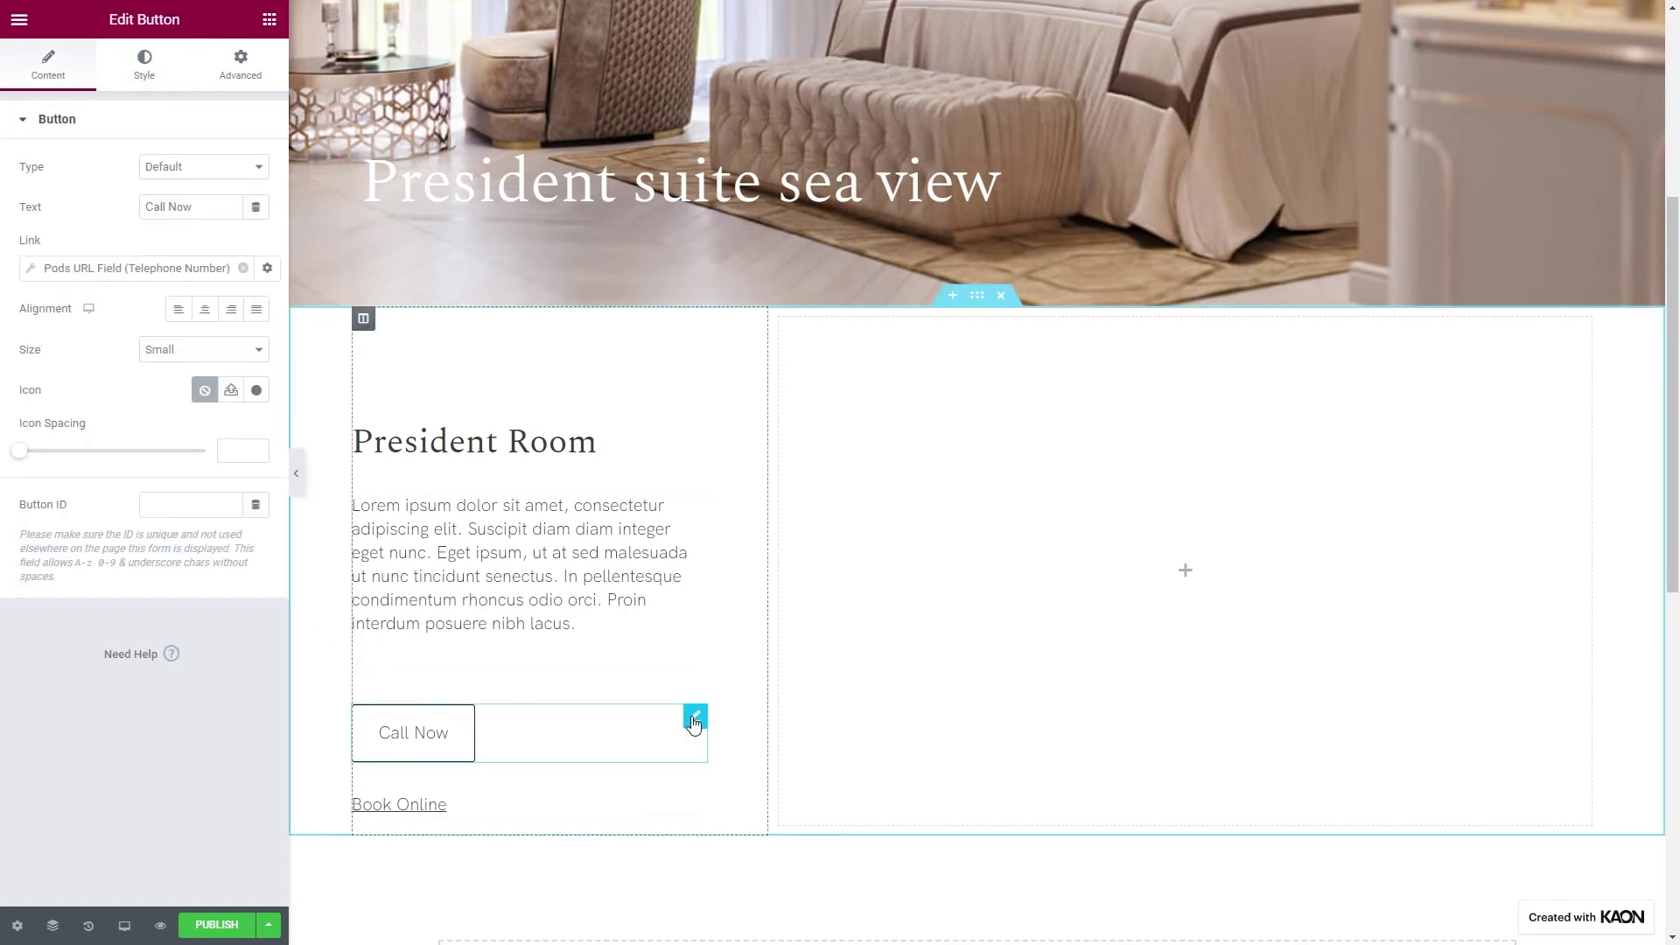
{"action": "left_click", "coordinate": [242, 64]}
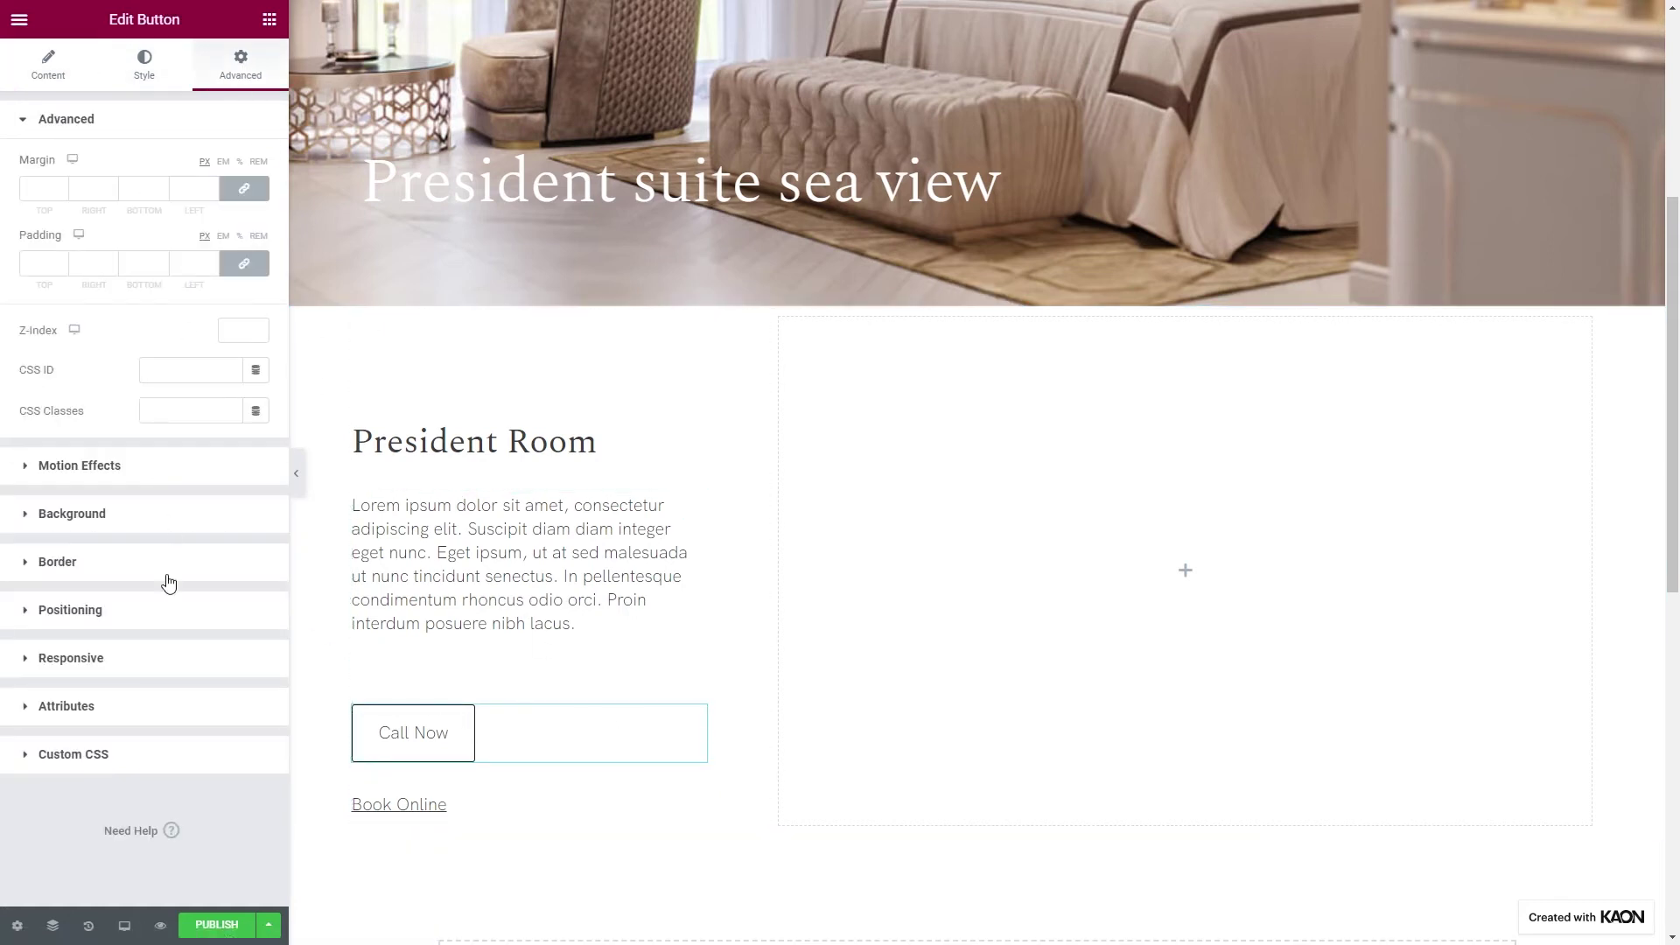
{"action": "left_click", "coordinate": [169, 603]}
{"action": "left_click", "coordinate": [186, 360]}
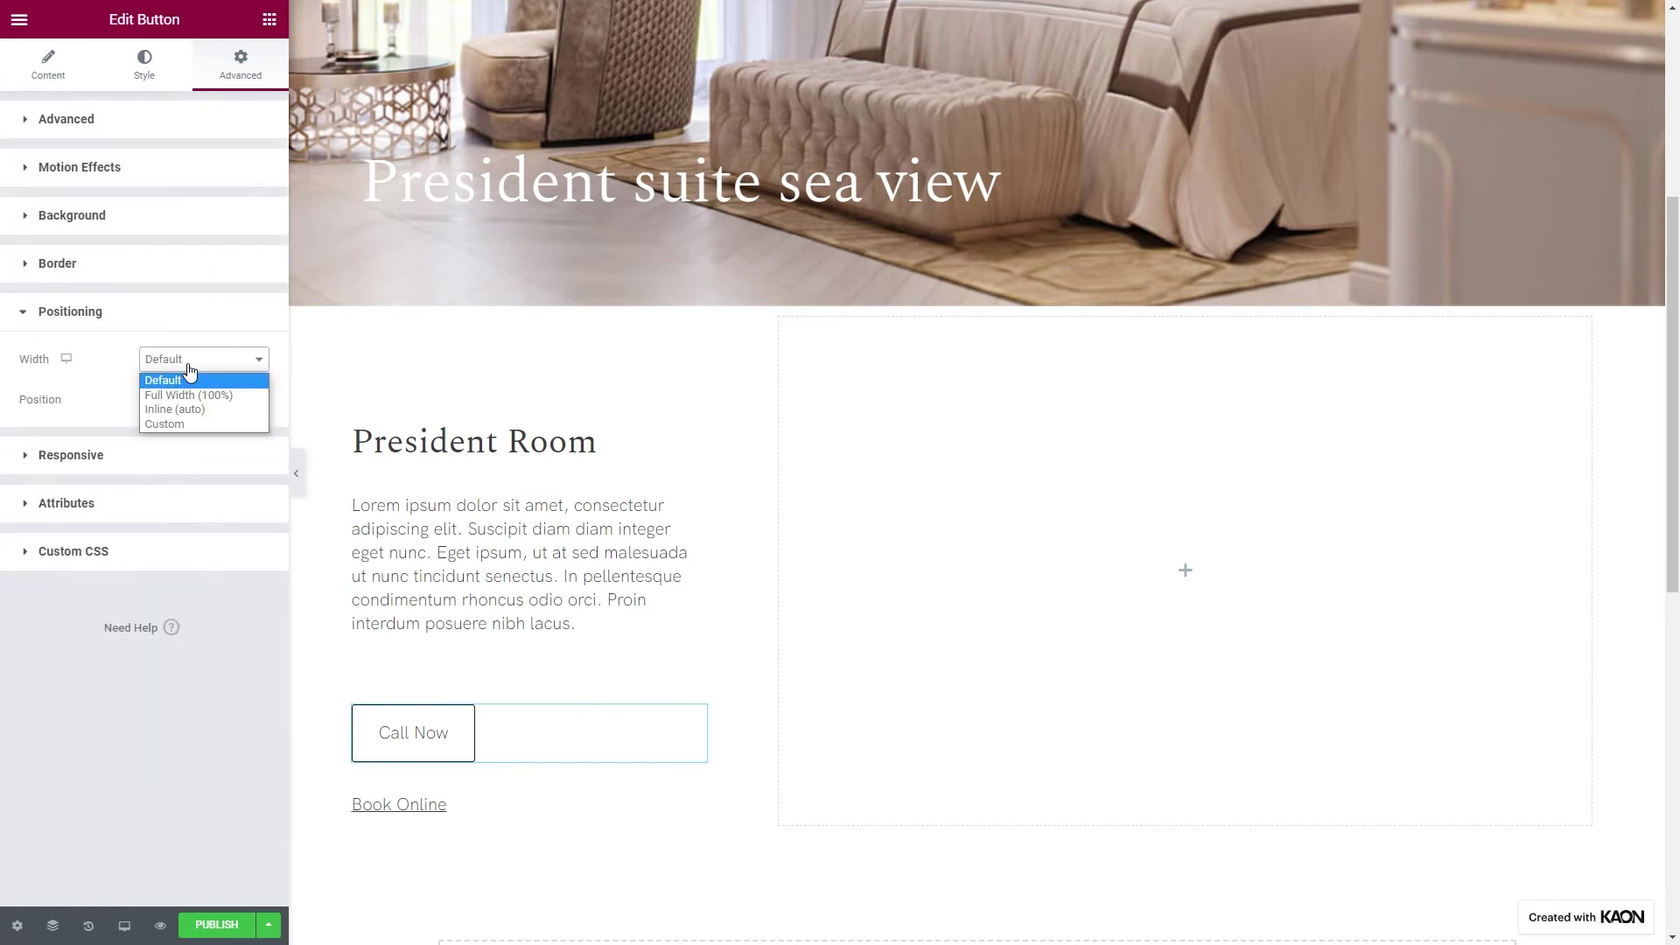
{"action": "left_click", "coordinate": [187, 408]}
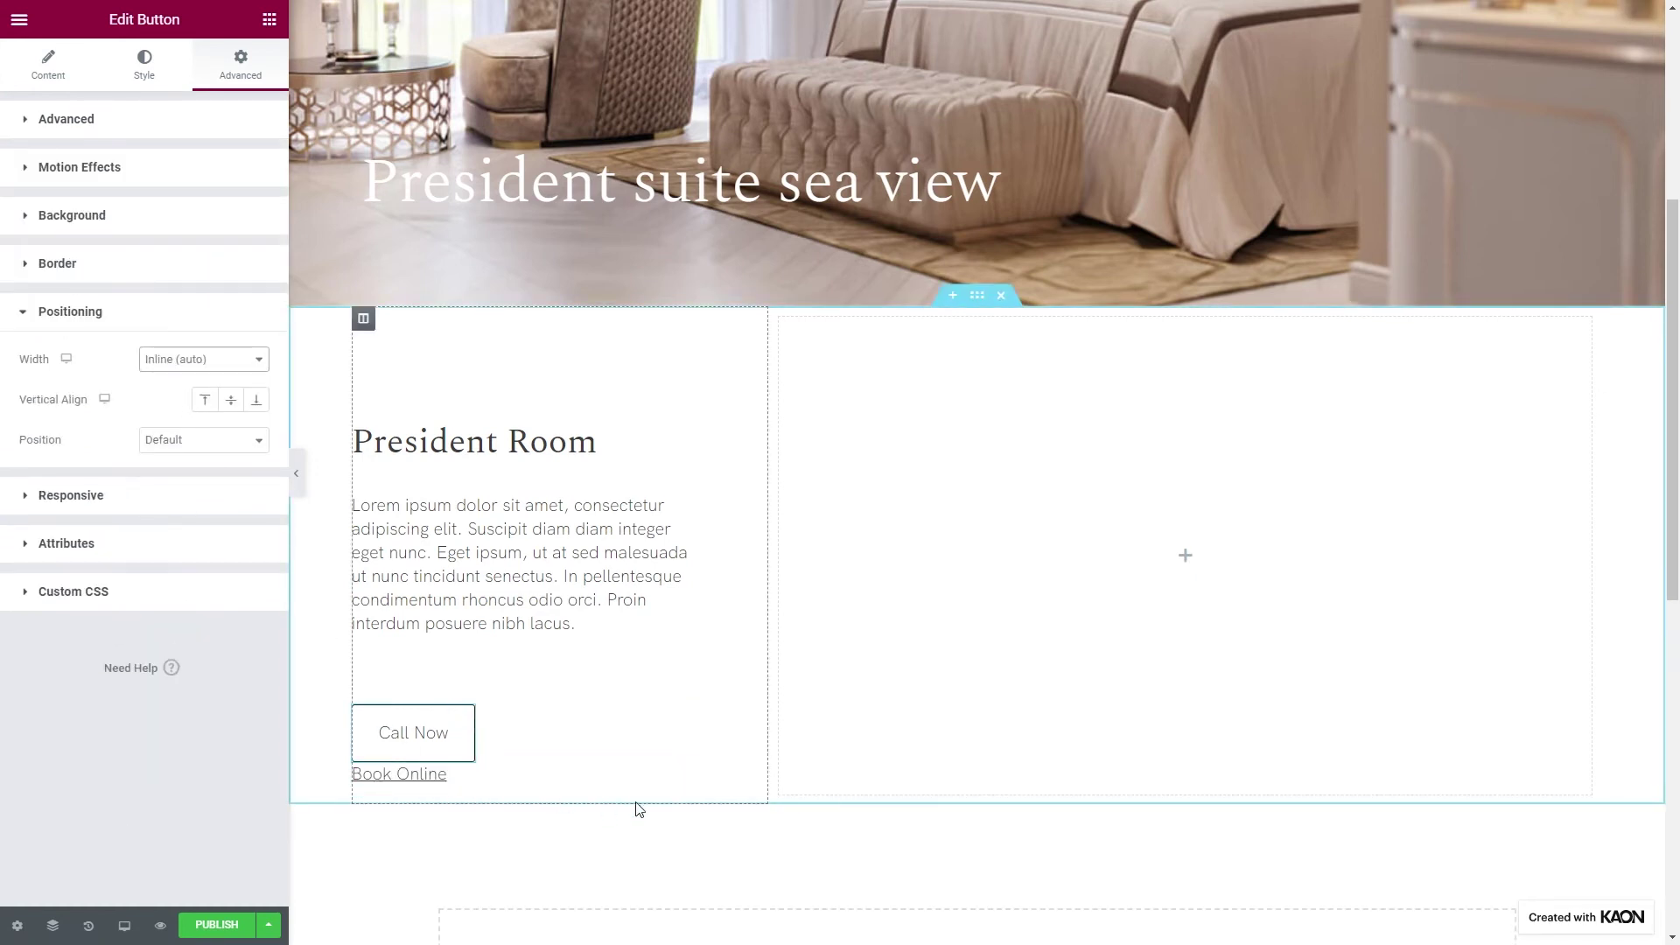
Set the Book Online heading's width to Inline (auto) and center it vertically beside the Call Now button
{"action": "left_click", "coordinate": [604, 777]}
{"action": "left_click", "coordinate": [230, 77]}
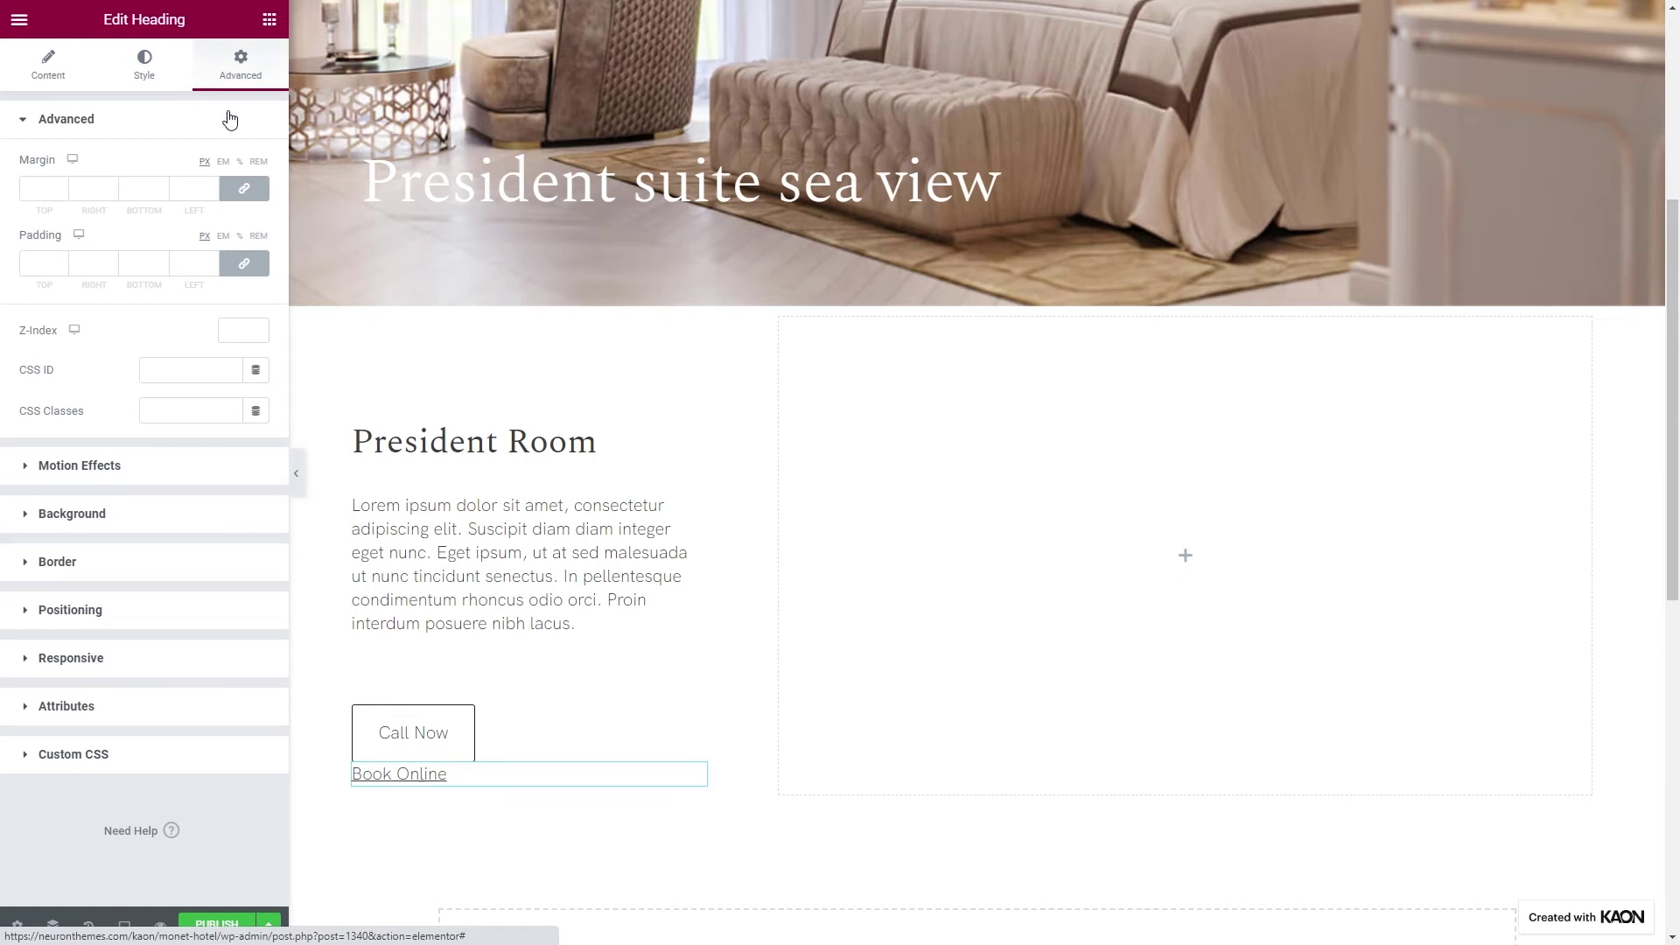
{"action": "left_click", "coordinate": [214, 607]}
{"action": "left_click", "coordinate": [206, 363]}
{"action": "left_click", "coordinate": [194, 410]}
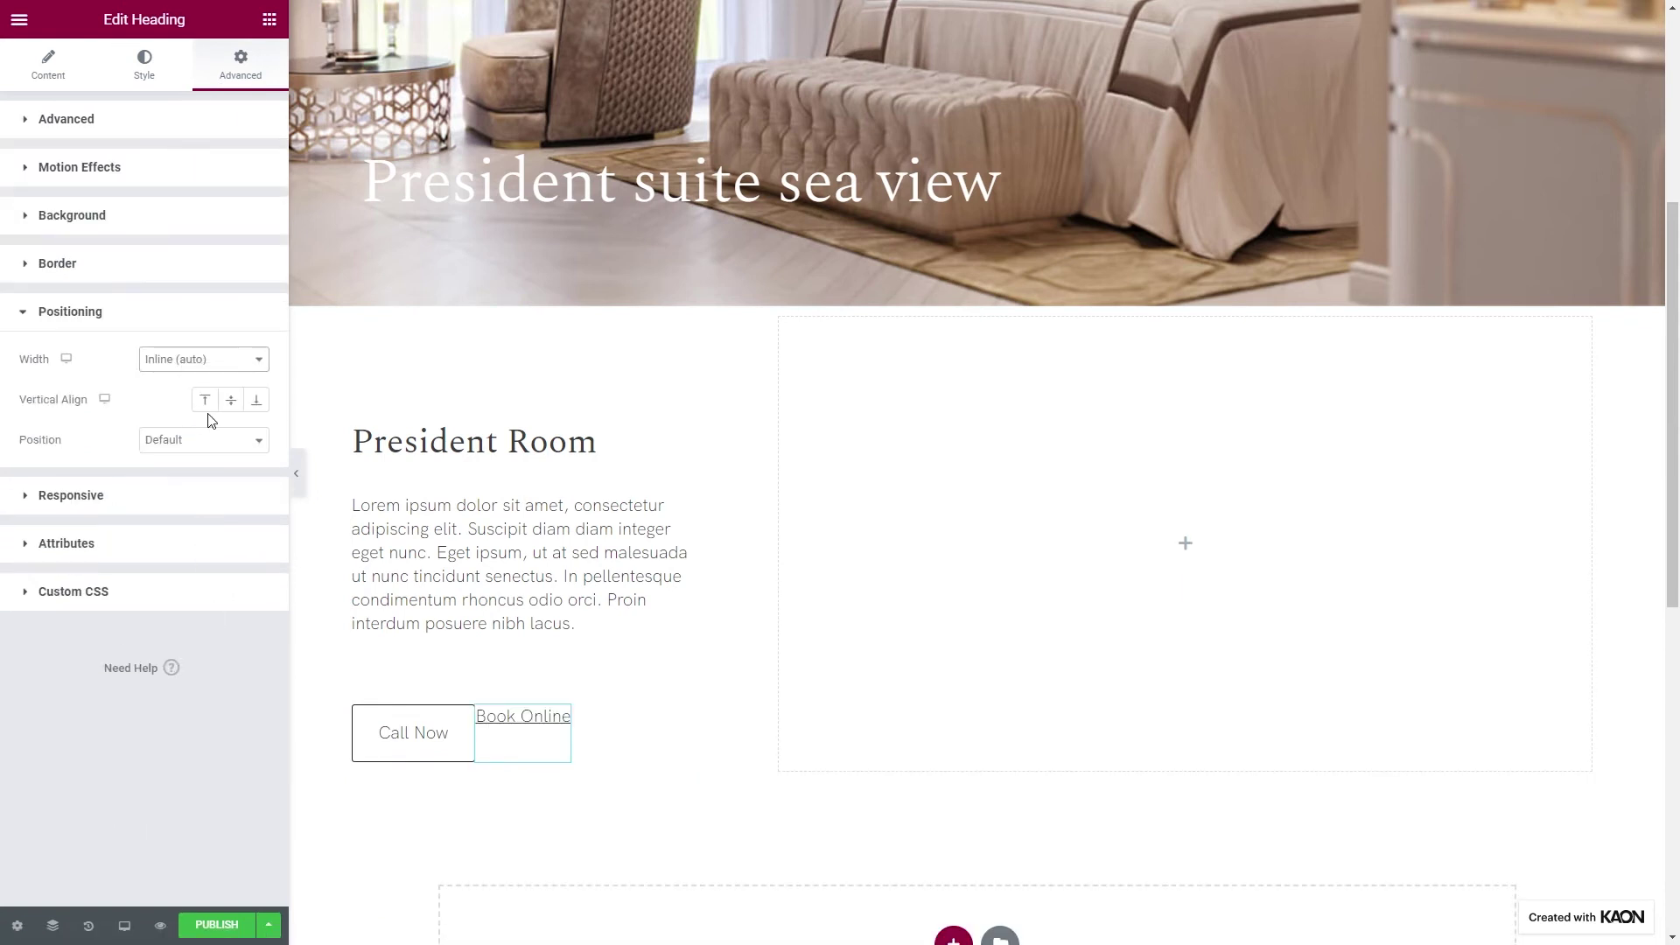
{"action": "left_click", "coordinate": [232, 404]}
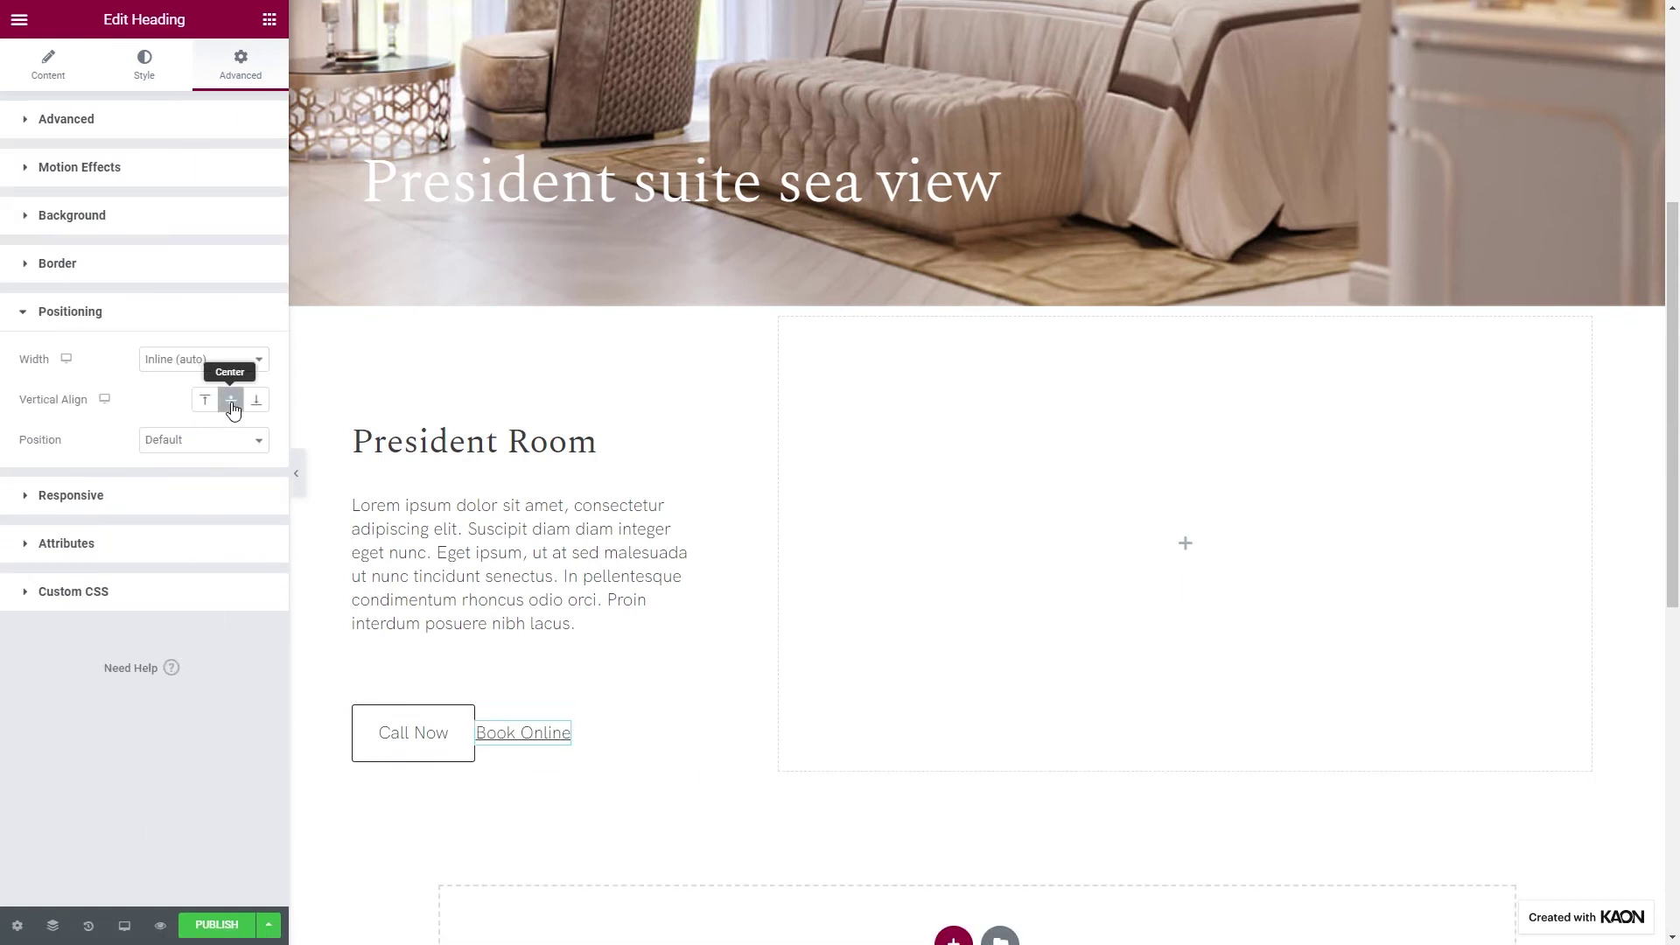
Give the Call Now button a right margin of 32 px with the other margins unlinked
{"action": "left_click", "coordinate": [452, 710]}
{"action": "left_click", "coordinate": [243, 189]}
{"action": "left_click", "coordinate": [94, 189]}
{"action": "type", "text": "32"}
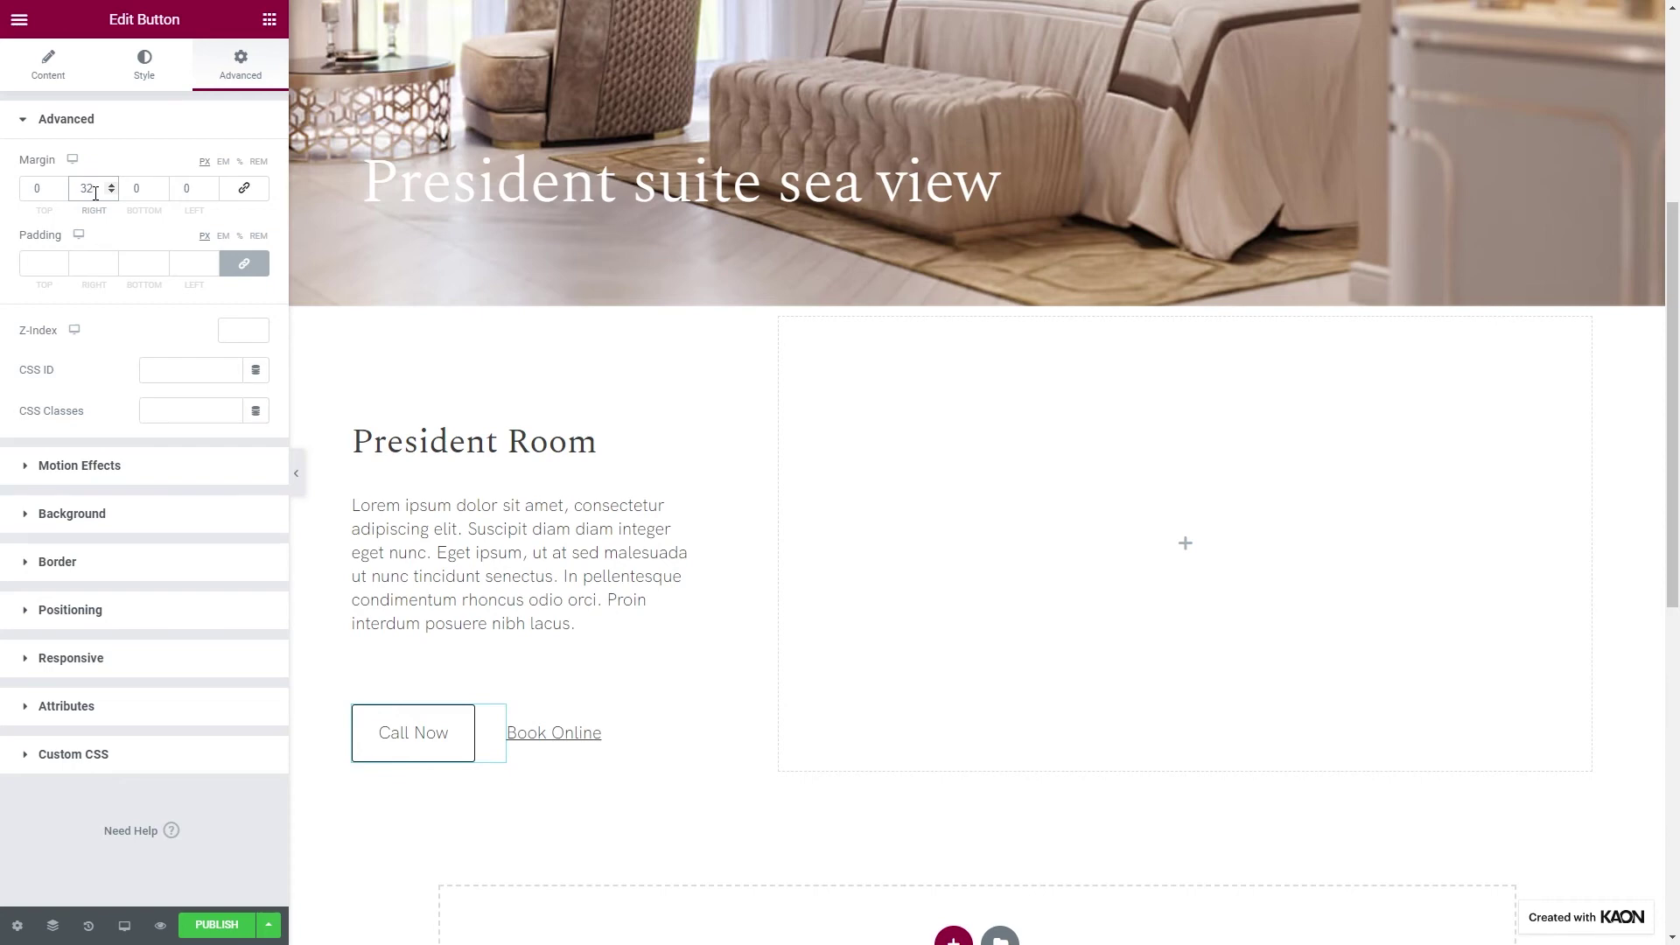
Unlink the empty right column's padding and add top padding, 20 px bottom padding and 72 px left padding
{"action": "left_click", "coordinate": [781, 322]}
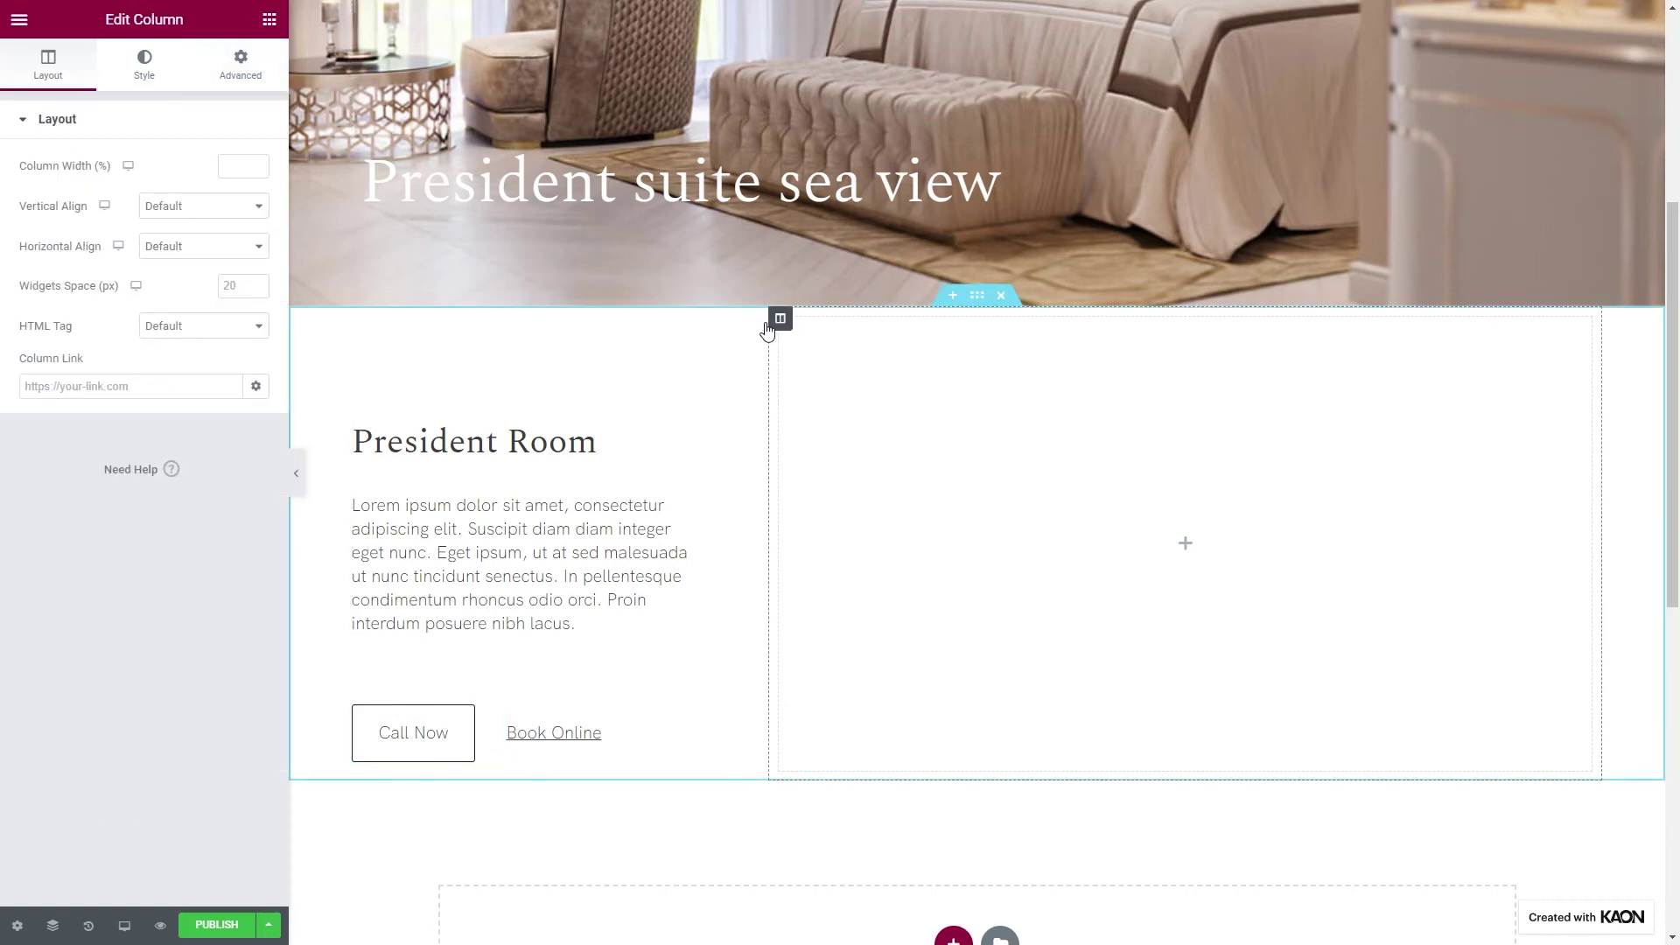
{"action": "left_click", "coordinate": [230, 79]}
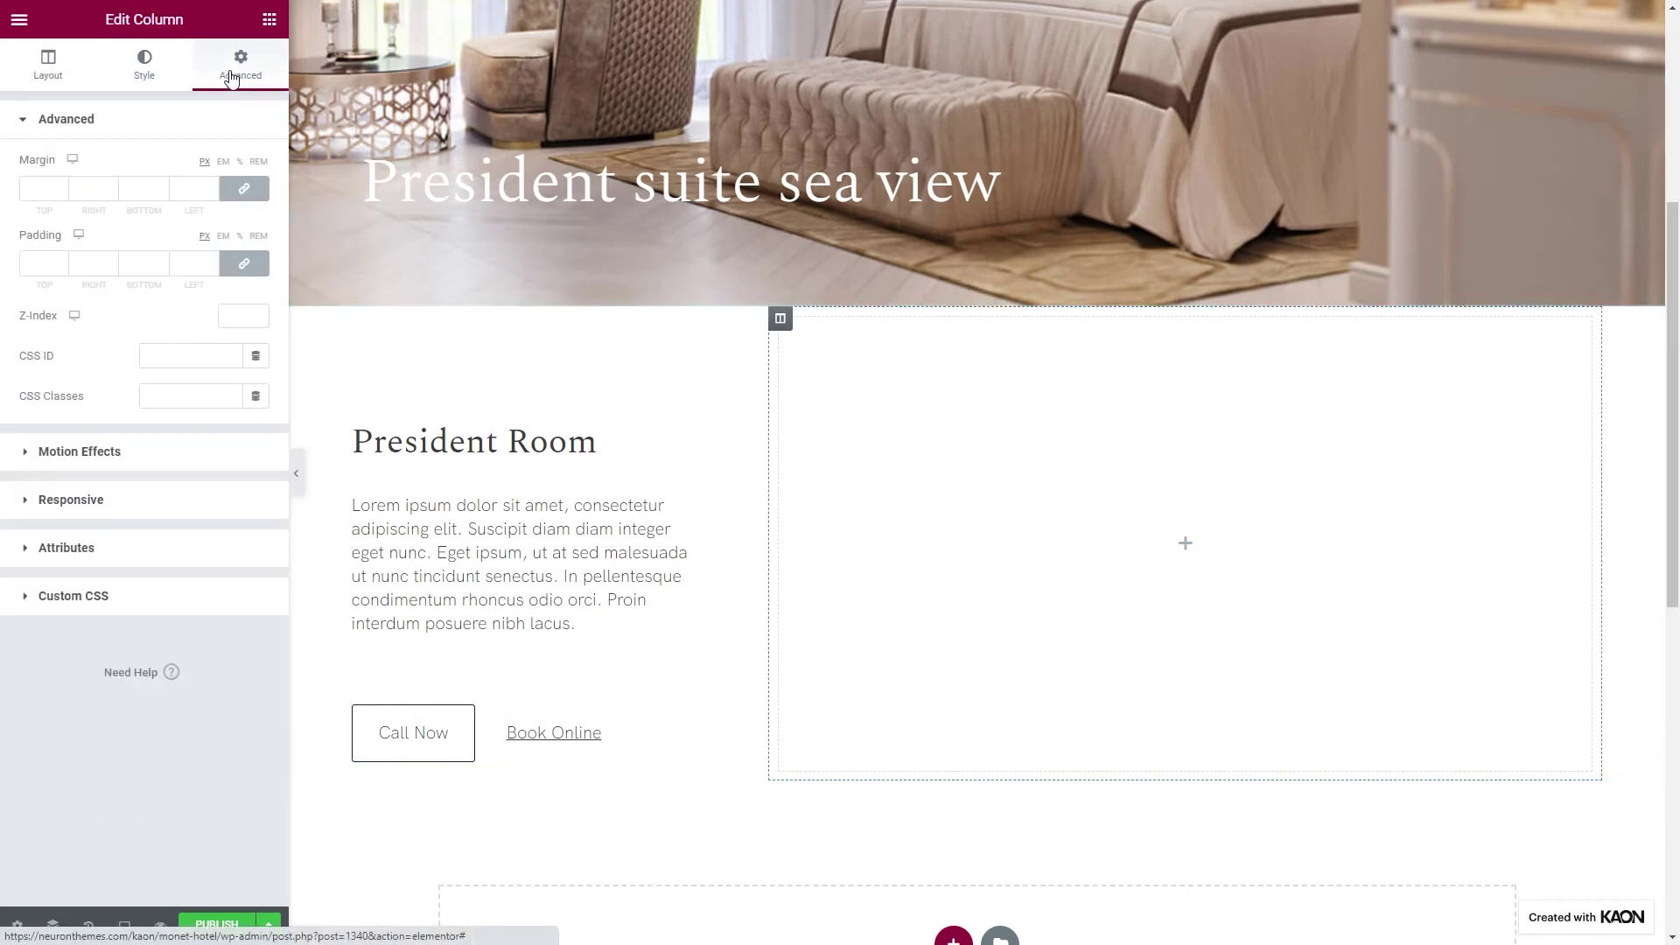
{"action": "left_click", "coordinate": [244, 263]}
{"action": "left_click", "coordinate": [41, 265]}
{"action": "key", "text": "Tab"}
{"action": "key", "text": "Tab"}
{"action": "type", "text": "20"}
{"action": "key", "text": "Tab"}
{"action": "type", "text": "72"}
Add an Image widget to the empty right column and link it dynamically to a Pods Image Field with the Room Image key
{"action": "left_click", "coordinate": [269, 19]}
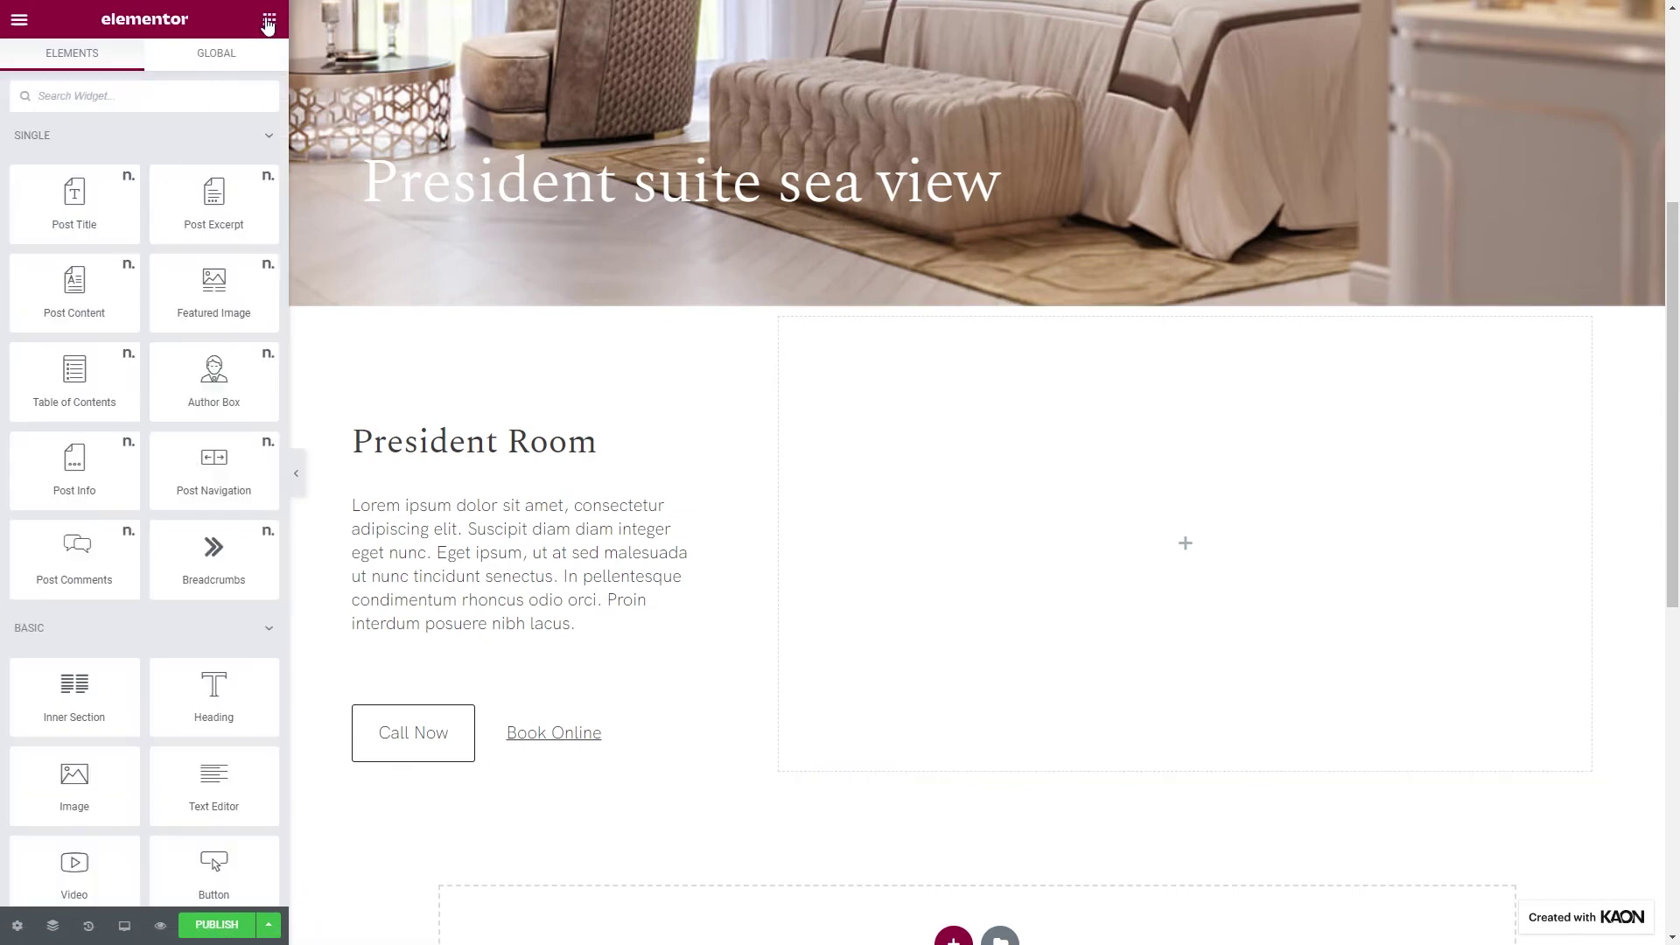
{"action": "left_click_drag", "start_coordinate": [70, 783], "coordinate": [869, 512]}
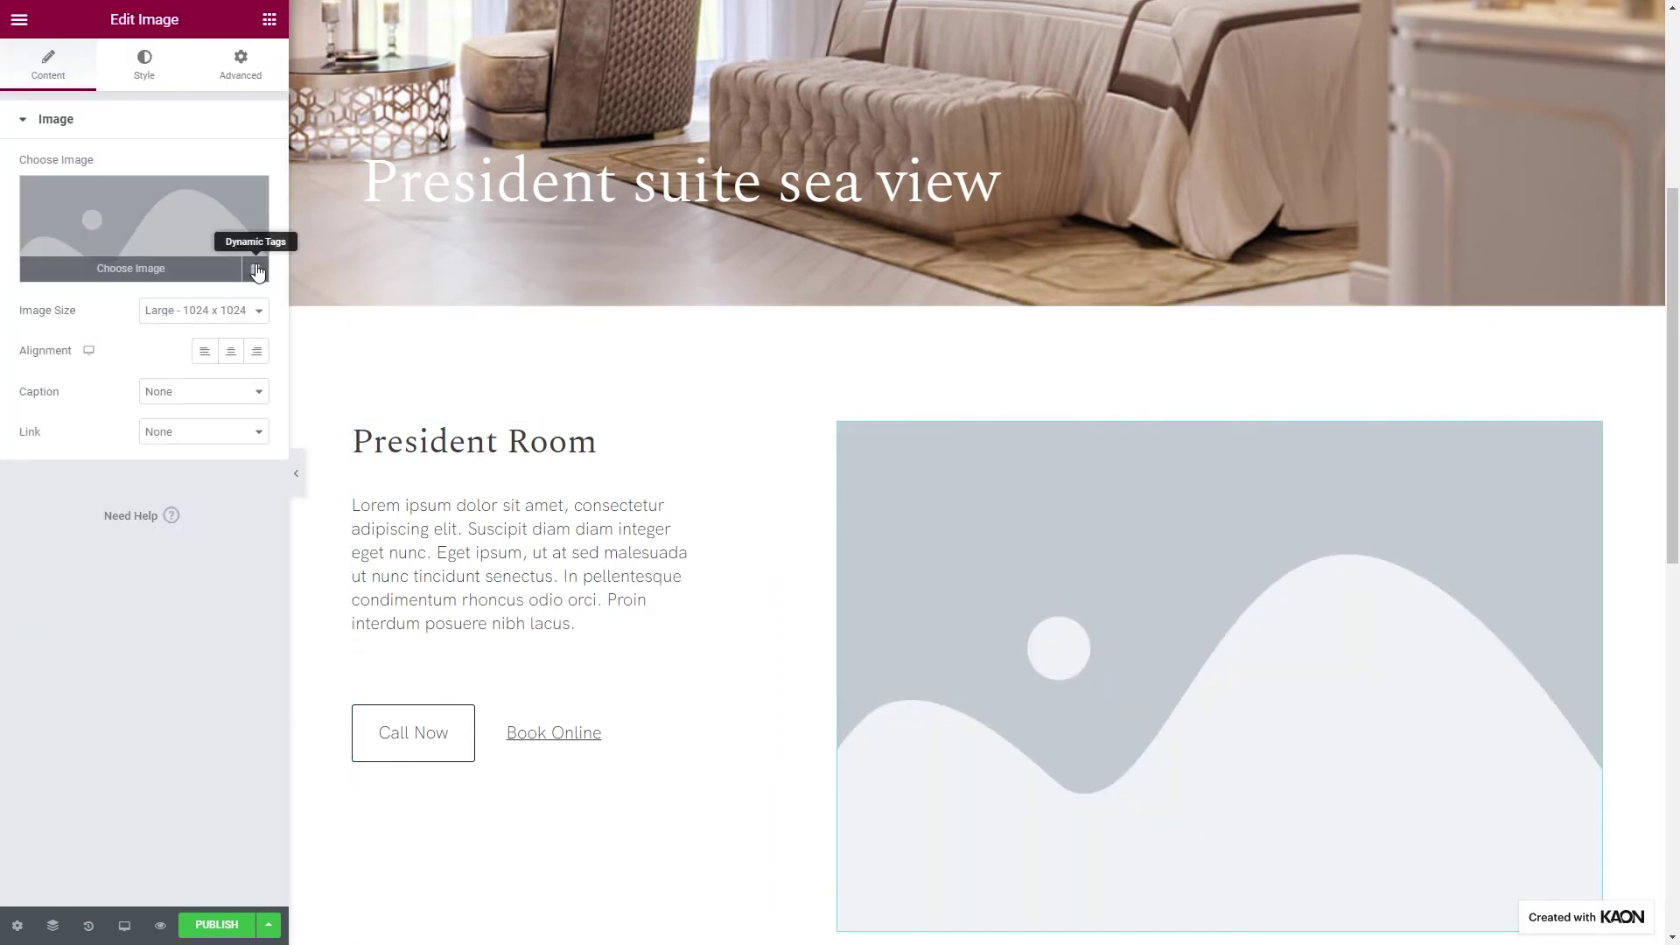
{"action": "left_click", "coordinate": [257, 272]}
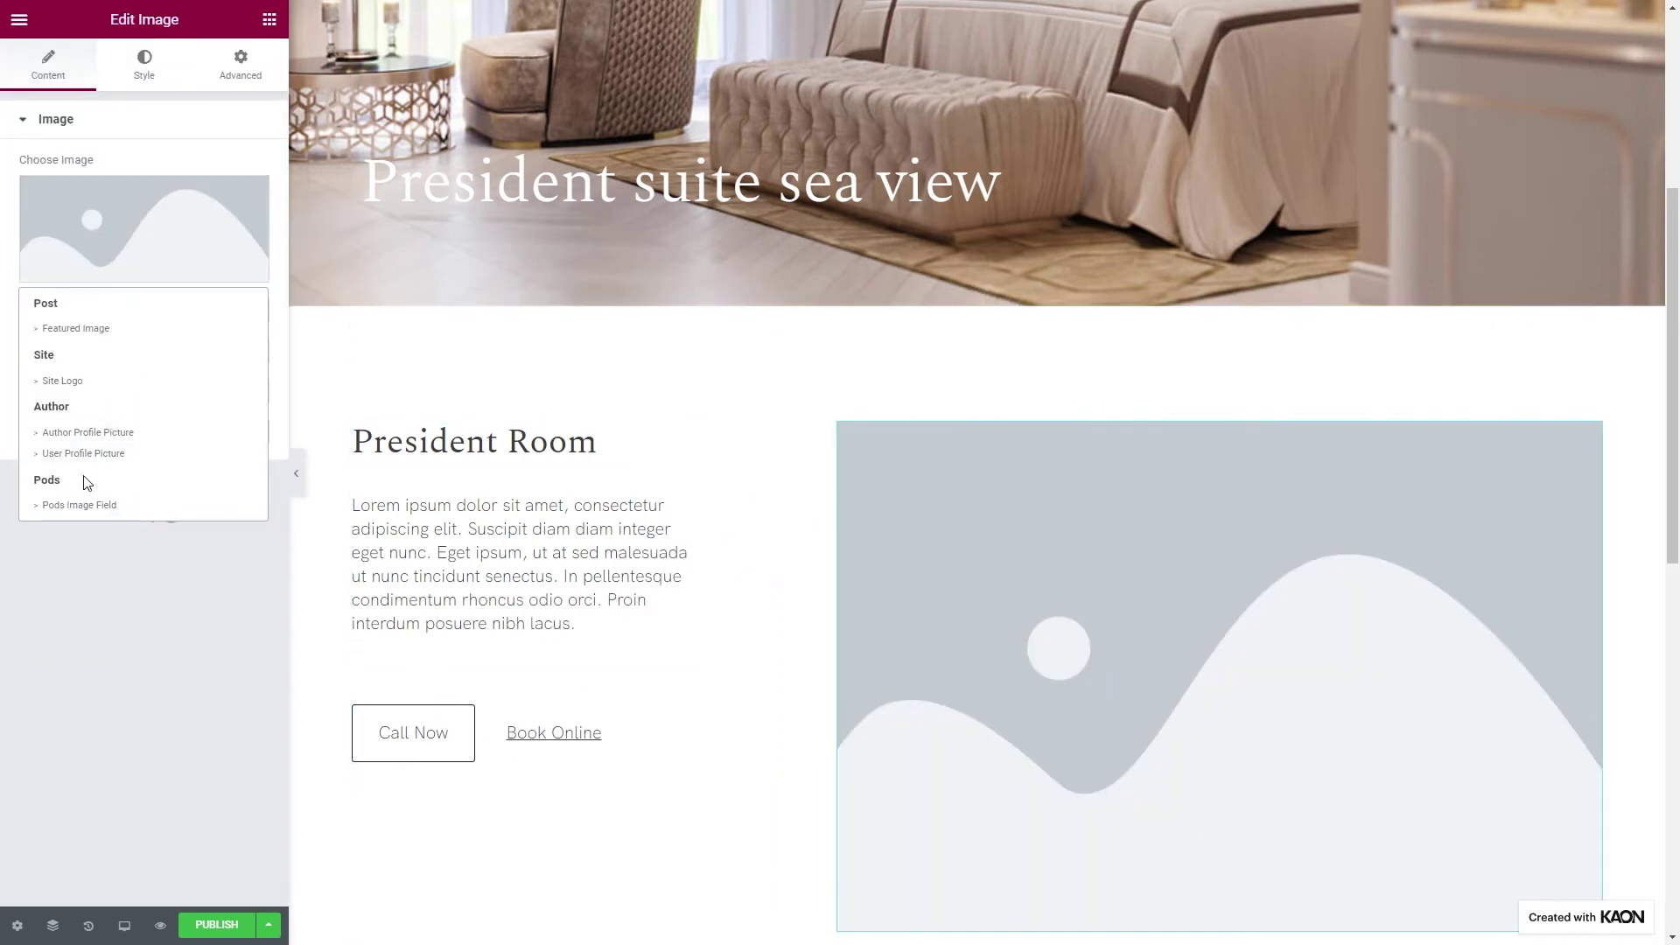
{"action": "left_click", "coordinate": [83, 507]}
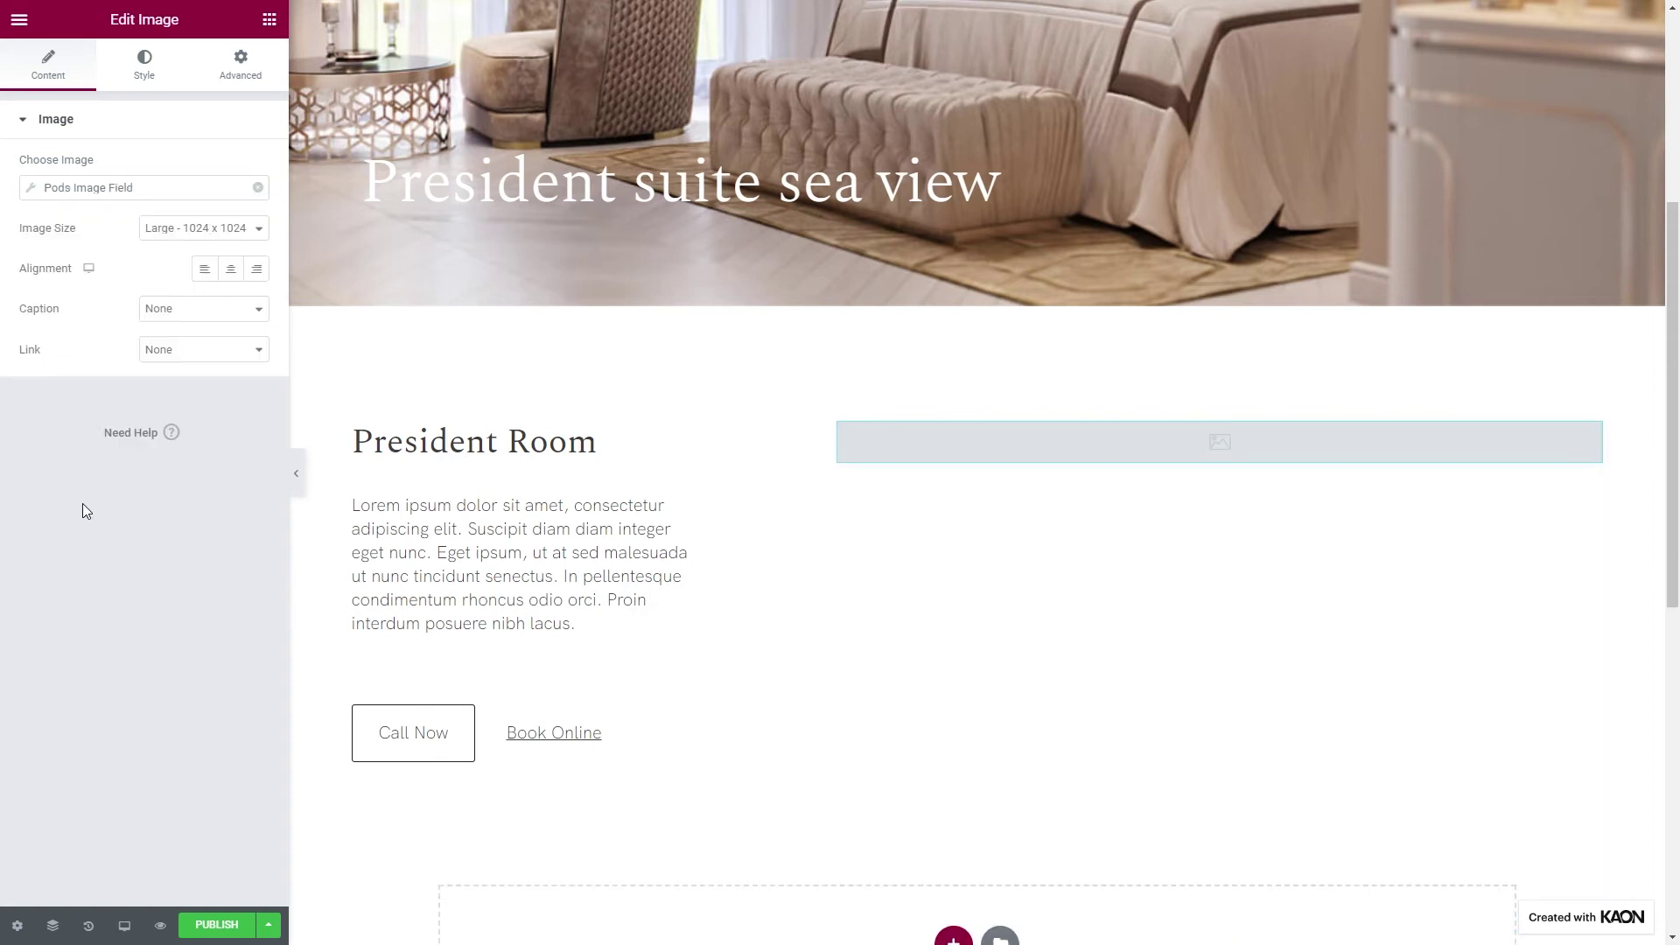
{"action": "left_click", "coordinate": [28, 192]}
{"action": "left_click", "coordinate": [182, 273]}
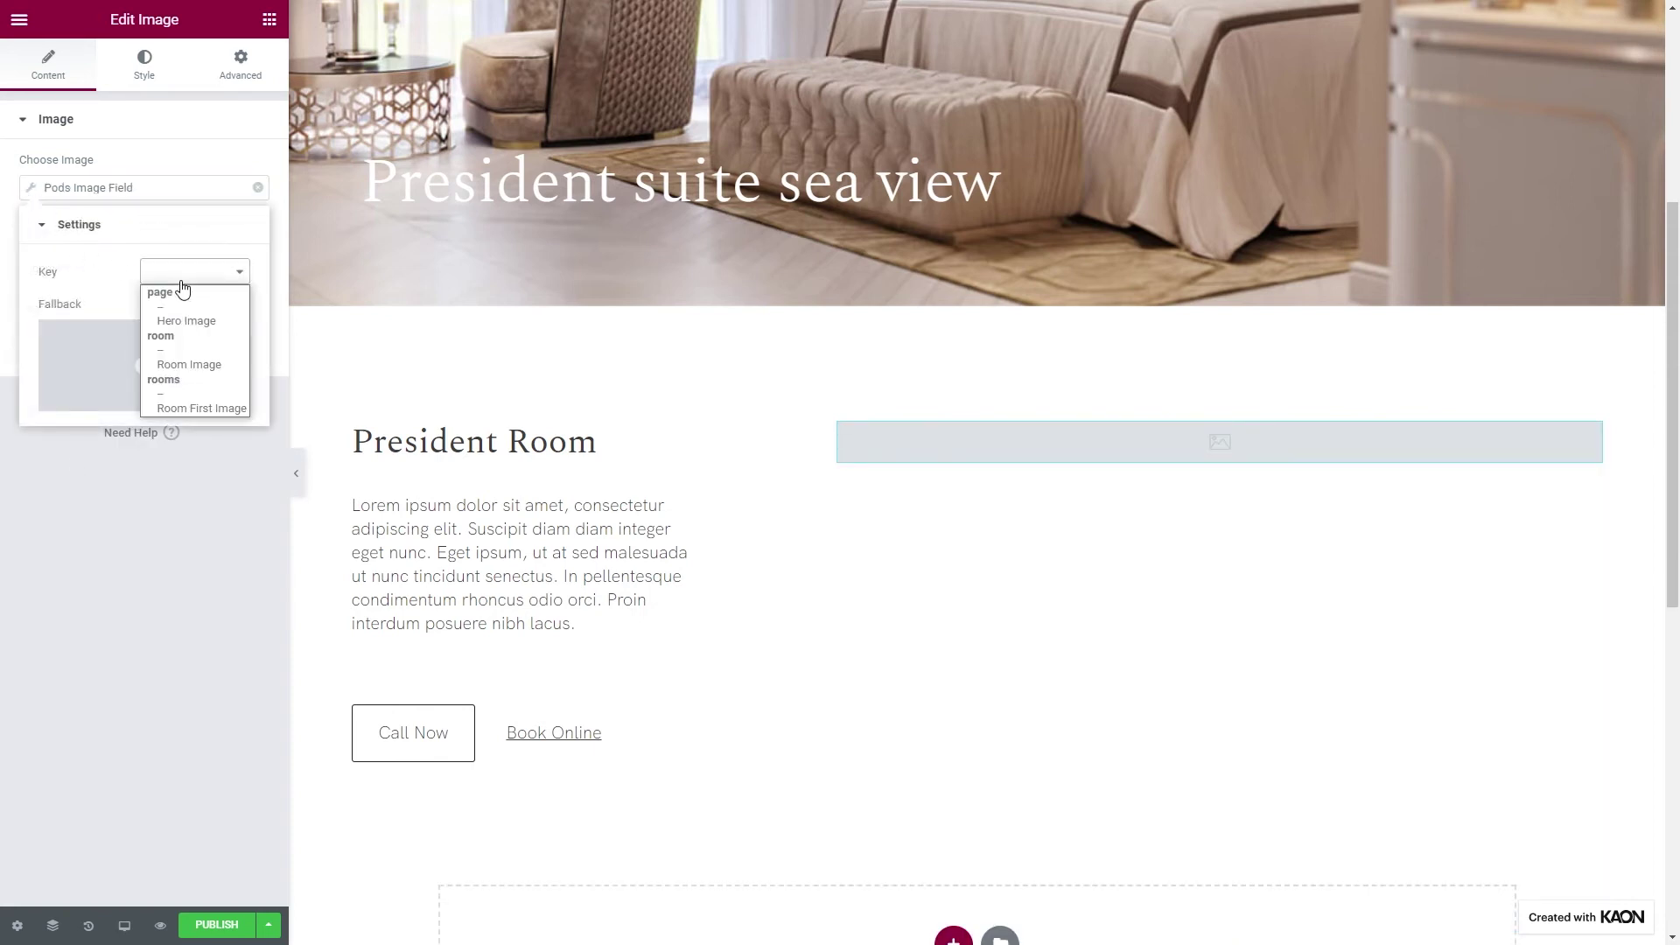
{"action": "left_click", "coordinate": [189, 365]}
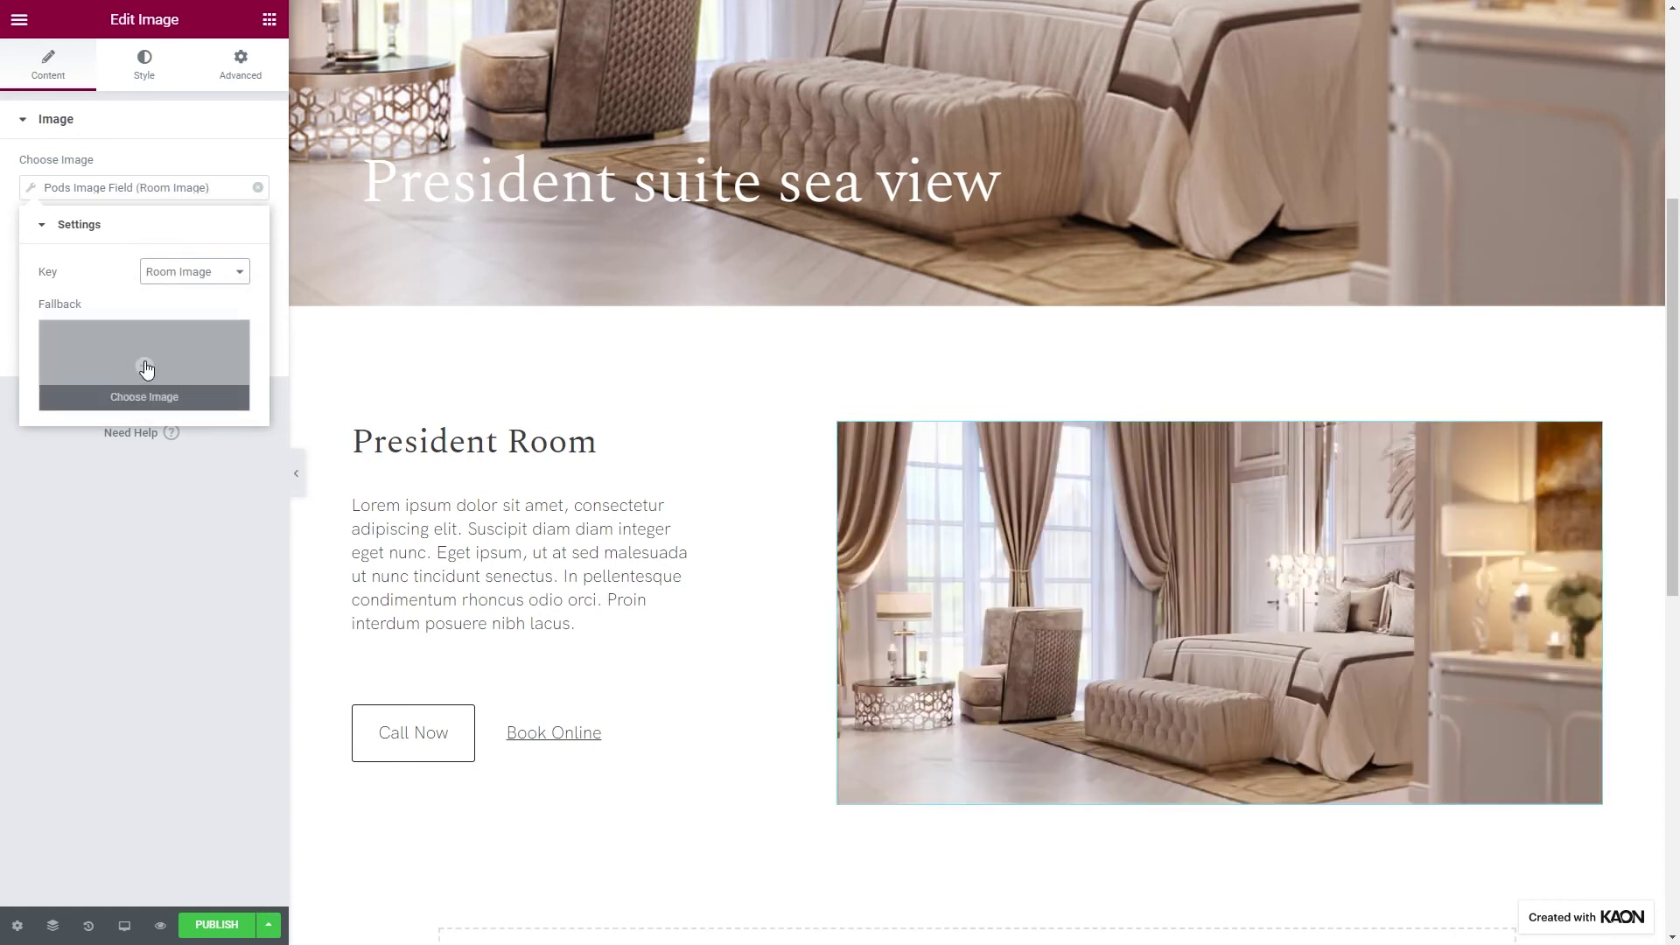
{"action": "left_click", "coordinate": [183, 165]}
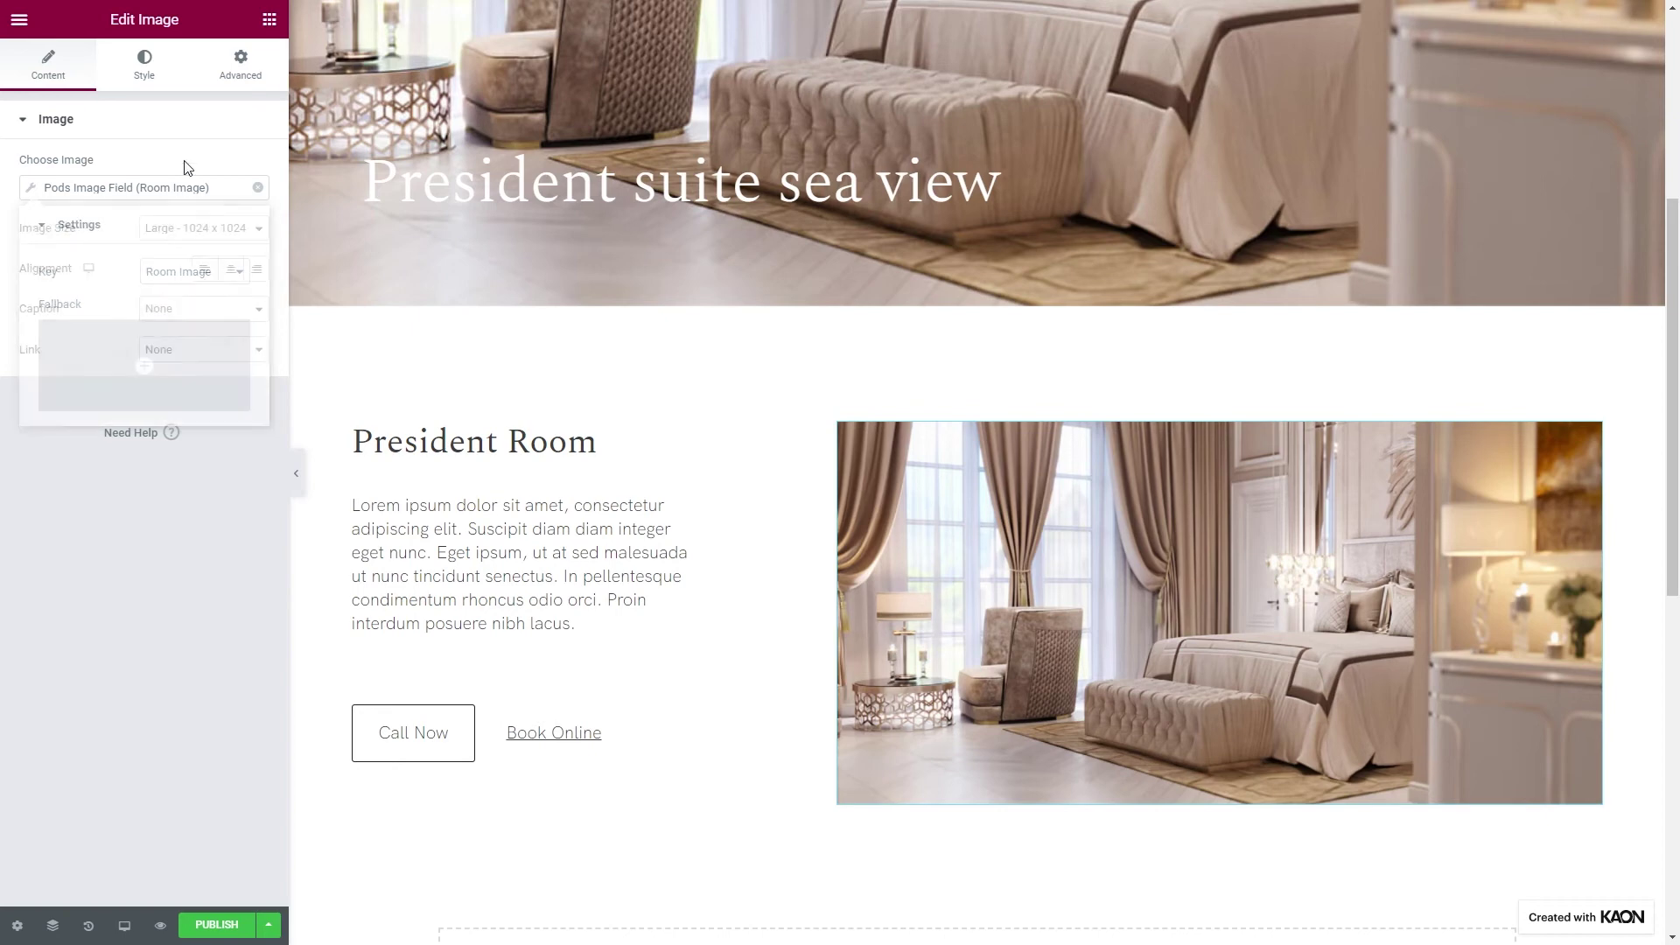
Unlink the room image's margins and set its bottom margin to 40 px
{"action": "left_click", "coordinate": [247, 79]}
{"action": "left_click", "coordinate": [244, 188]}
{"action": "left_click", "coordinate": [145, 190]}
{"action": "type", "text": "40"}
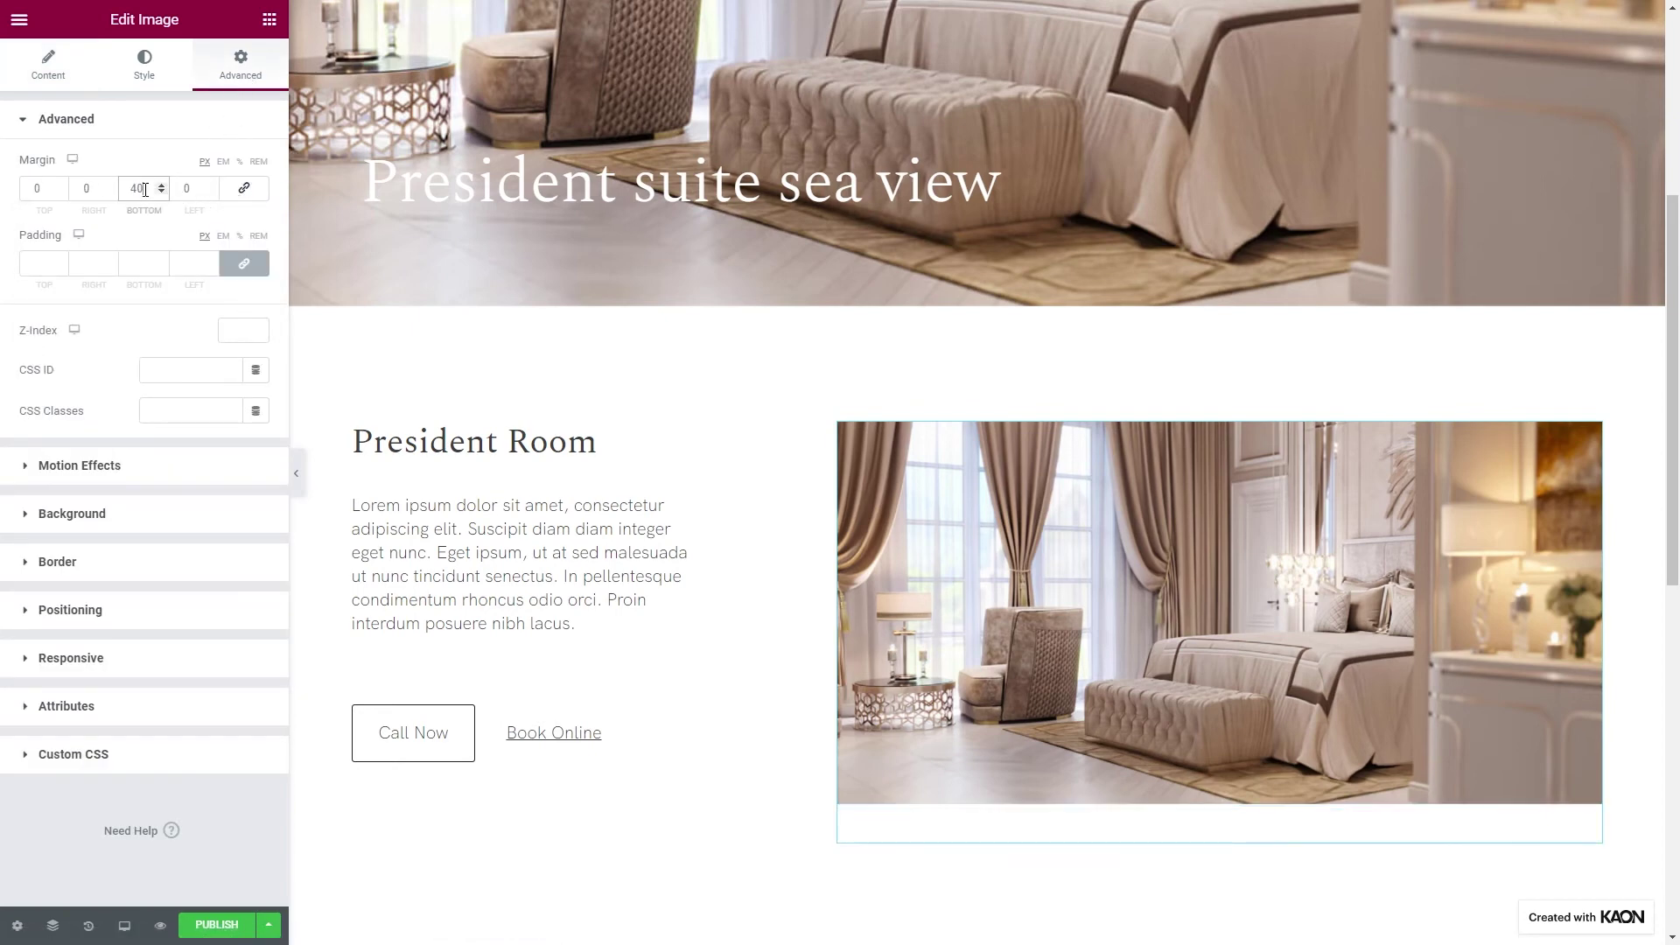
Add a two-column Inner Section below the room image and set its columns gap to No Gap
{"action": "left_click", "coordinate": [270, 20]}
{"action": "left_click_drag", "start_coordinate": [109, 674], "coordinate": [875, 783]}
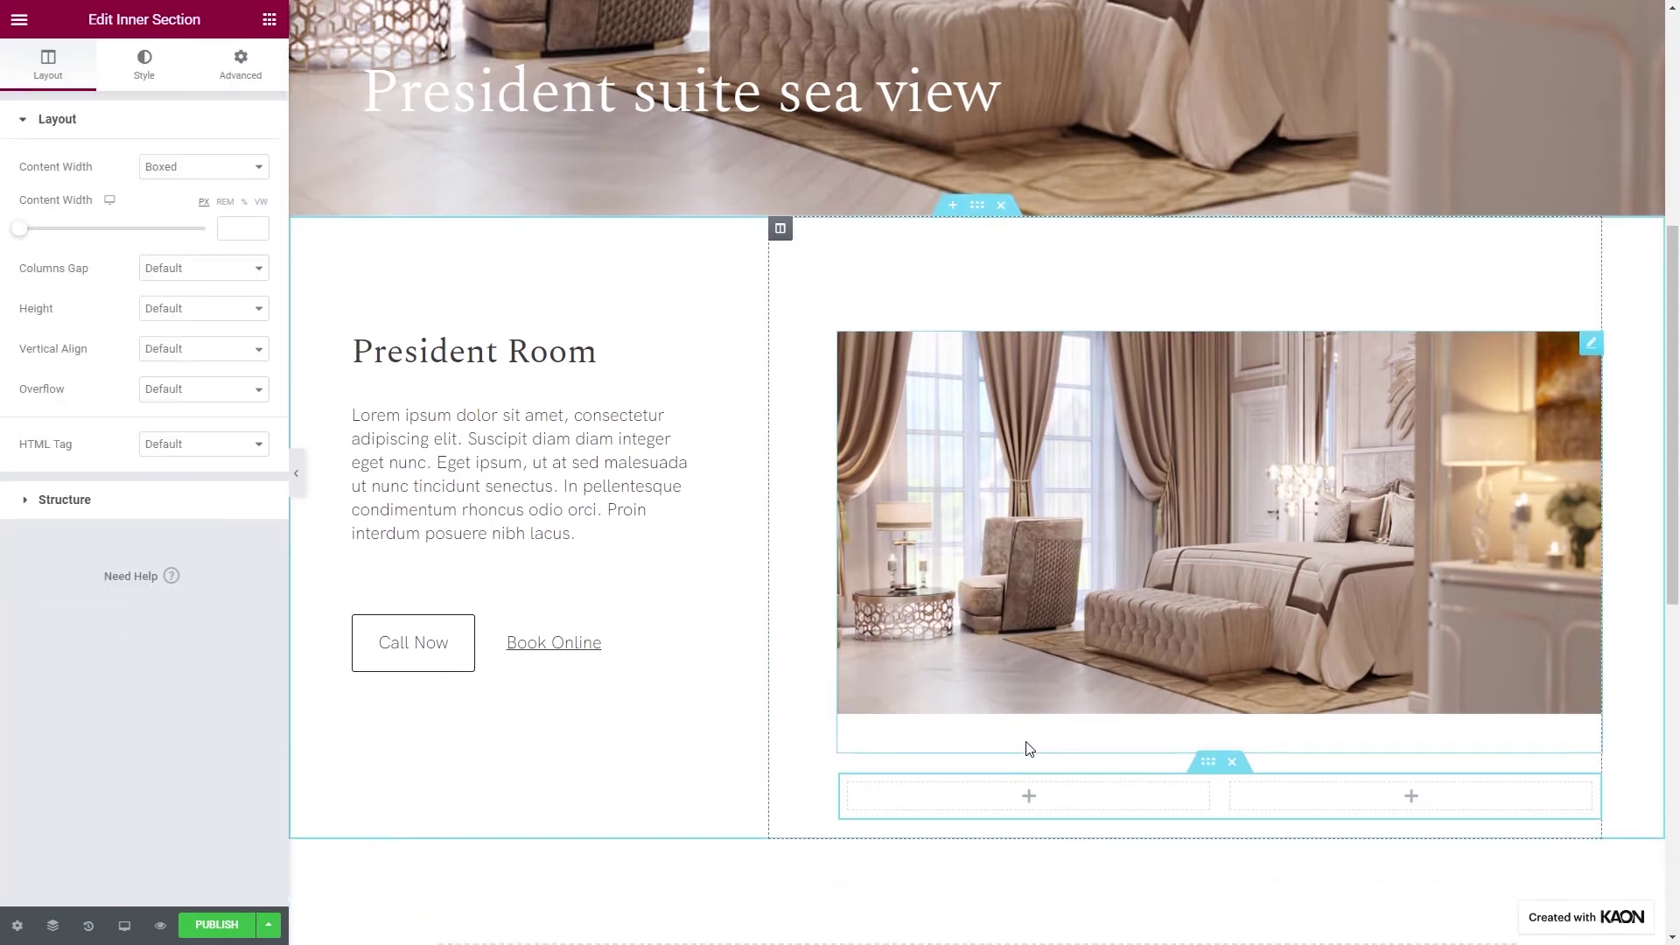
{"action": "scroll", "coordinate": [1030, 749], "scroll_direction": "down", "scroll_amount": 1}
{"action": "left_click", "coordinate": [226, 270]}
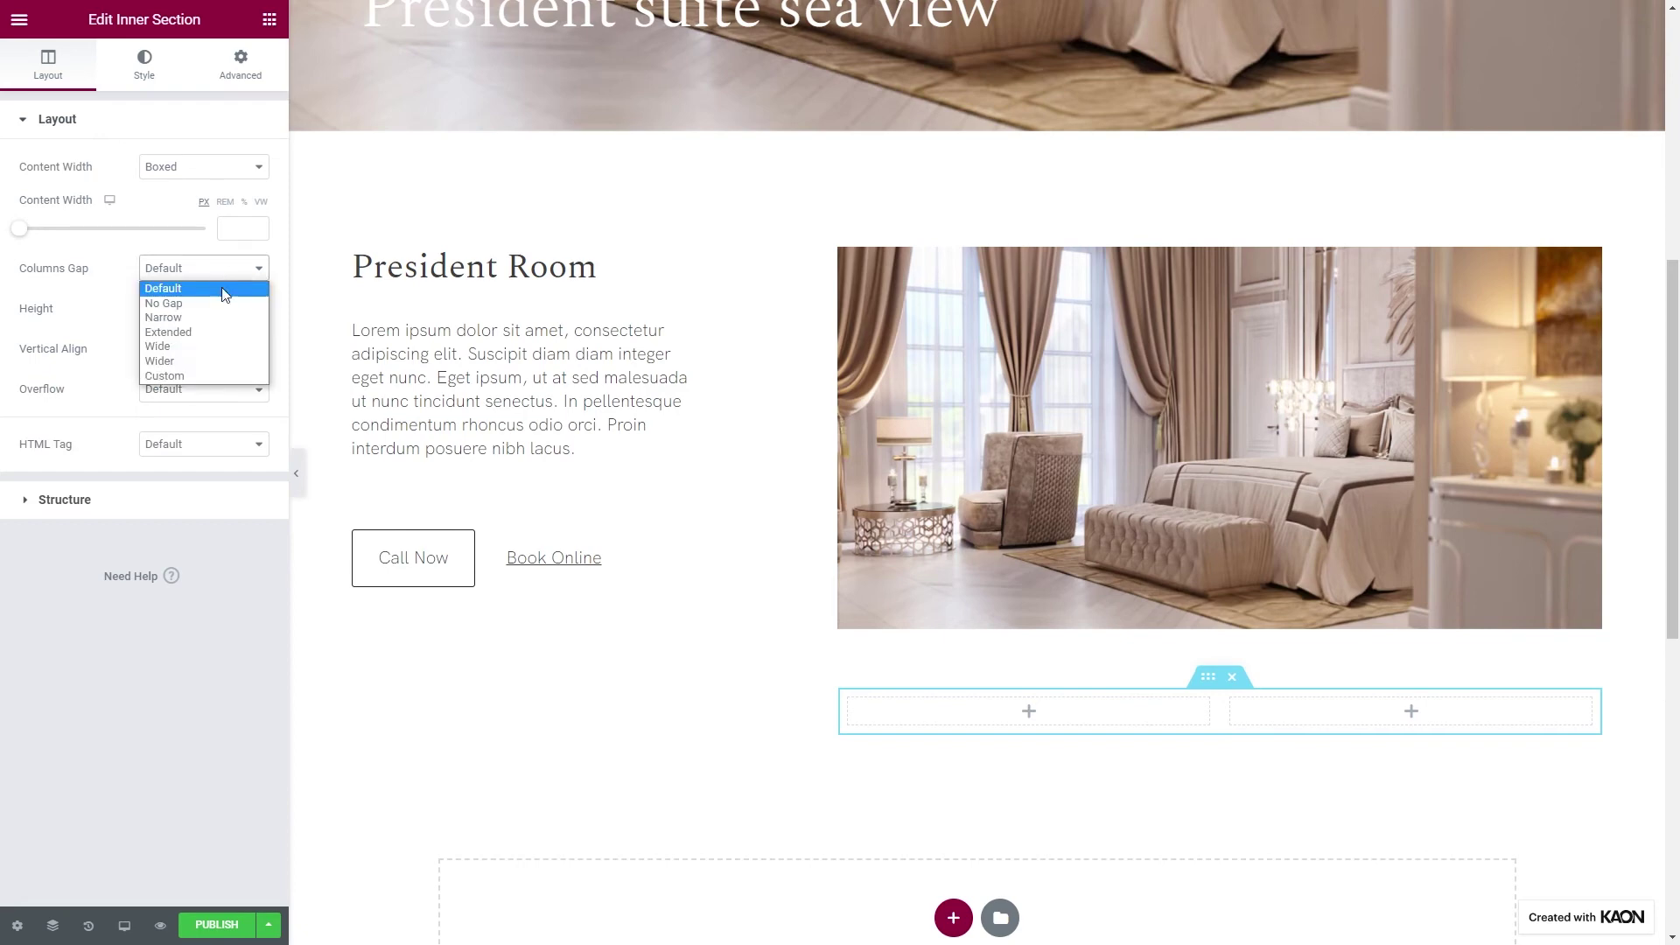
{"action": "left_click", "coordinate": [225, 304]}
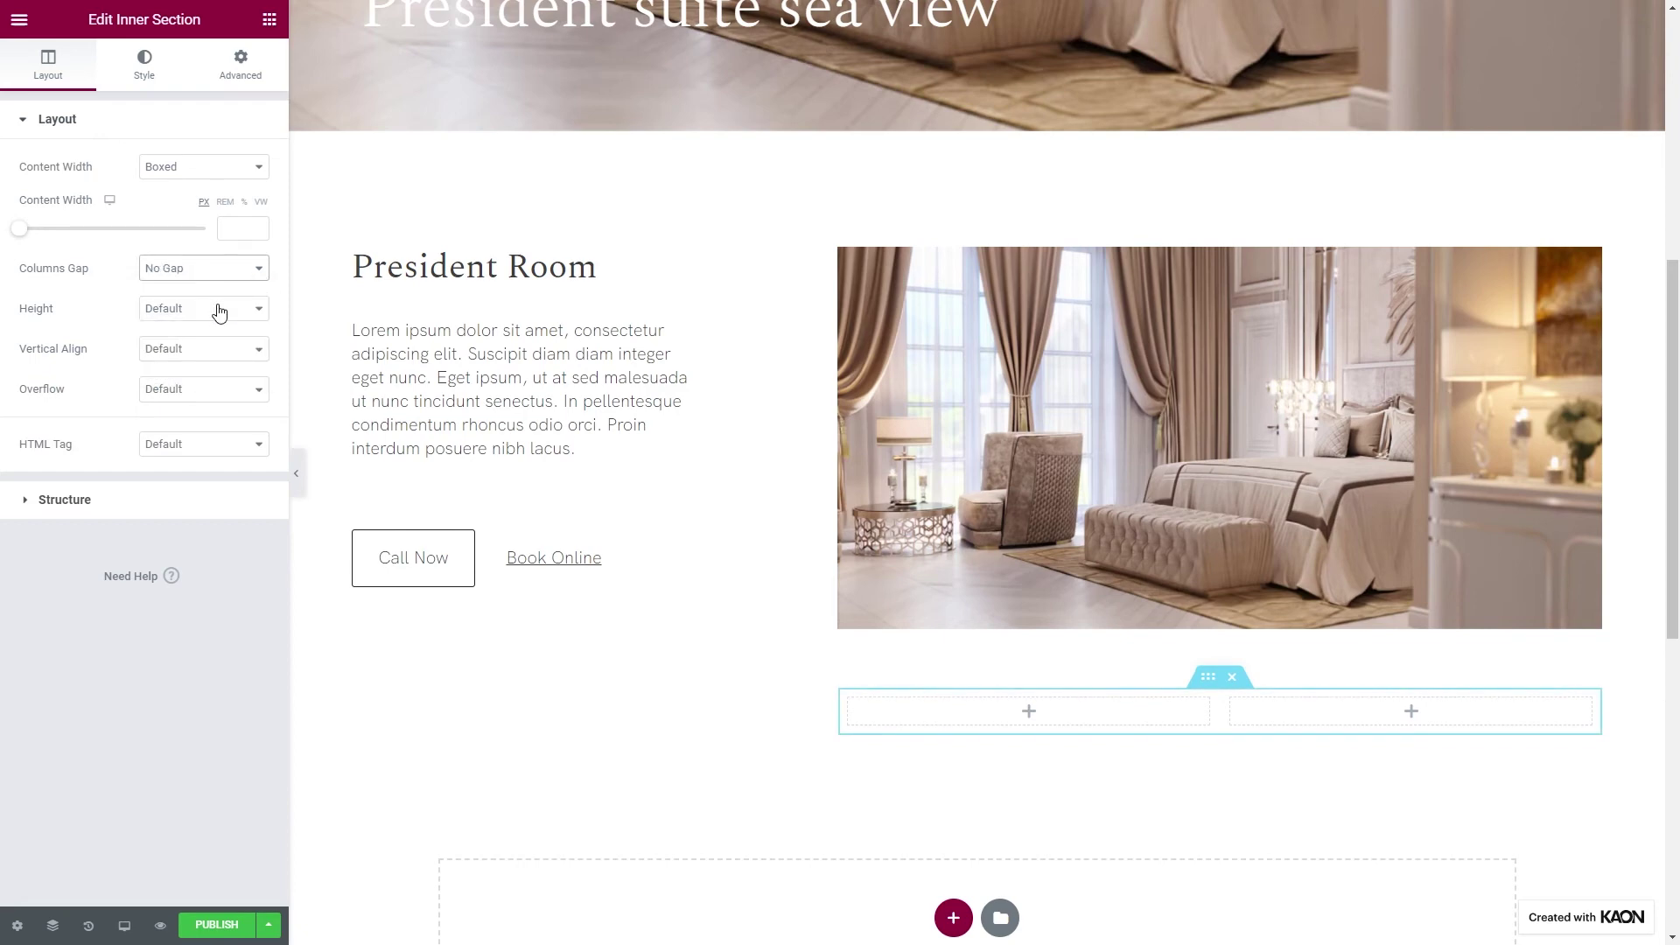
Set the width of the inner section's left column to 60%
{"action": "left_click", "coordinate": [842, 705]}
{"action": "left_click", "coordinate": [246, 166]}
{"action": "type", "text": "60"}
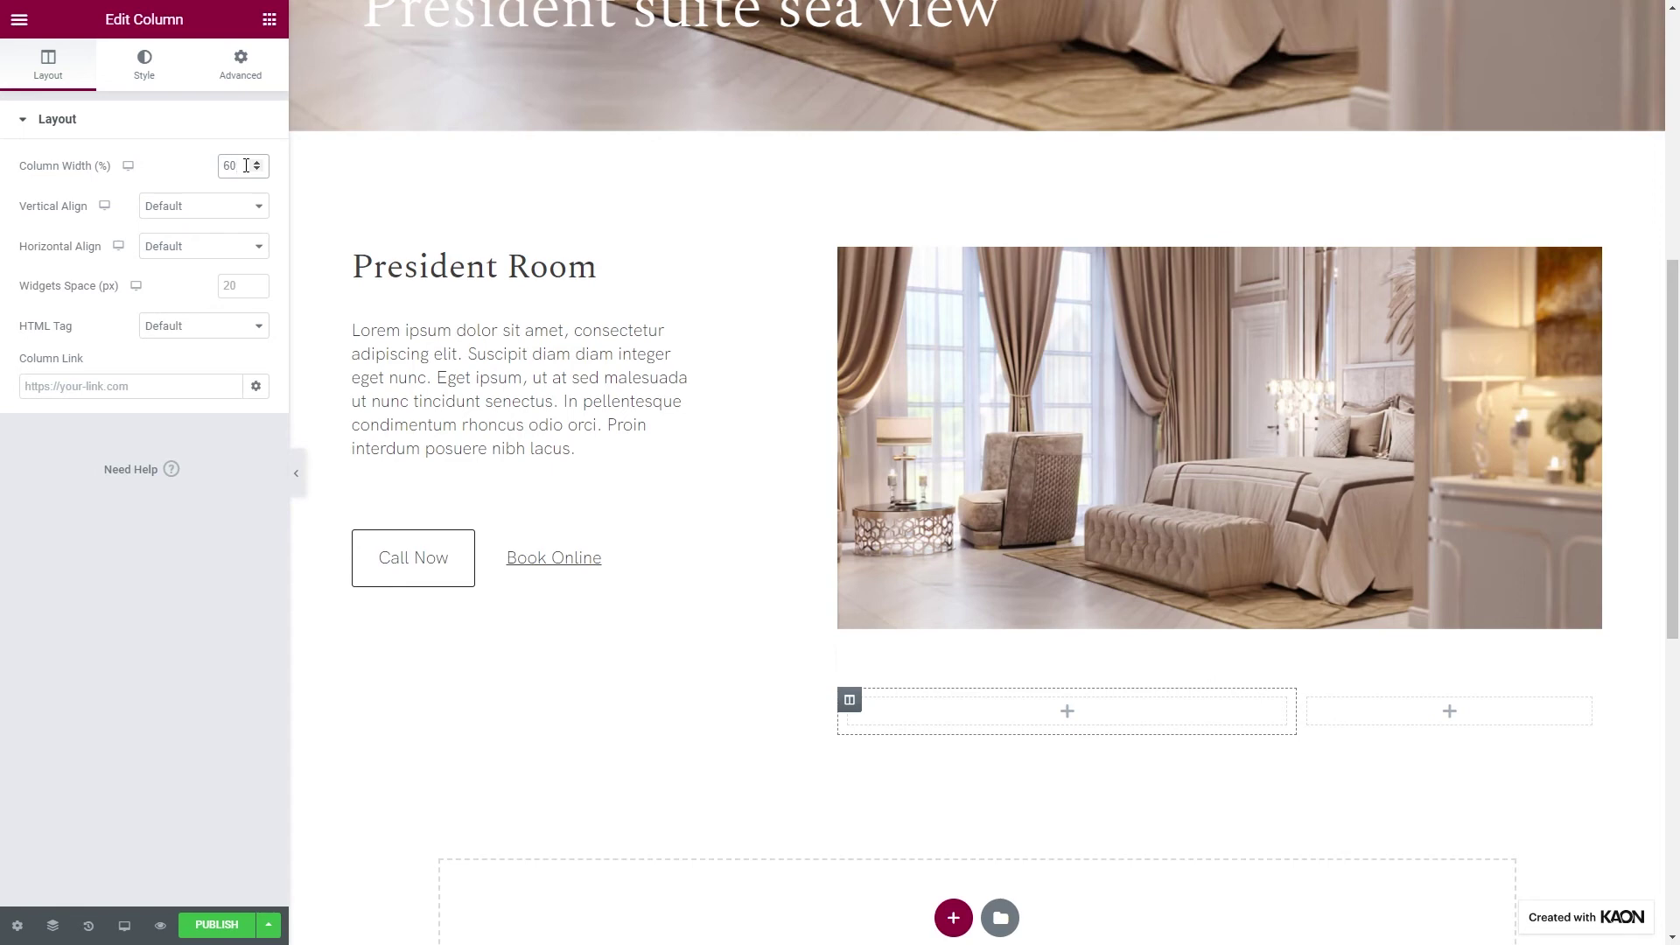
Add a Text Editor widget to the left inner column and link it to a Pods Field with the first Room Amenities key
{"action": "left_click", "coordinate": [270, 19]}
{"action": "left_click_drag", "start_coordinate": [214, 779], "coordinate": [896, 711]}
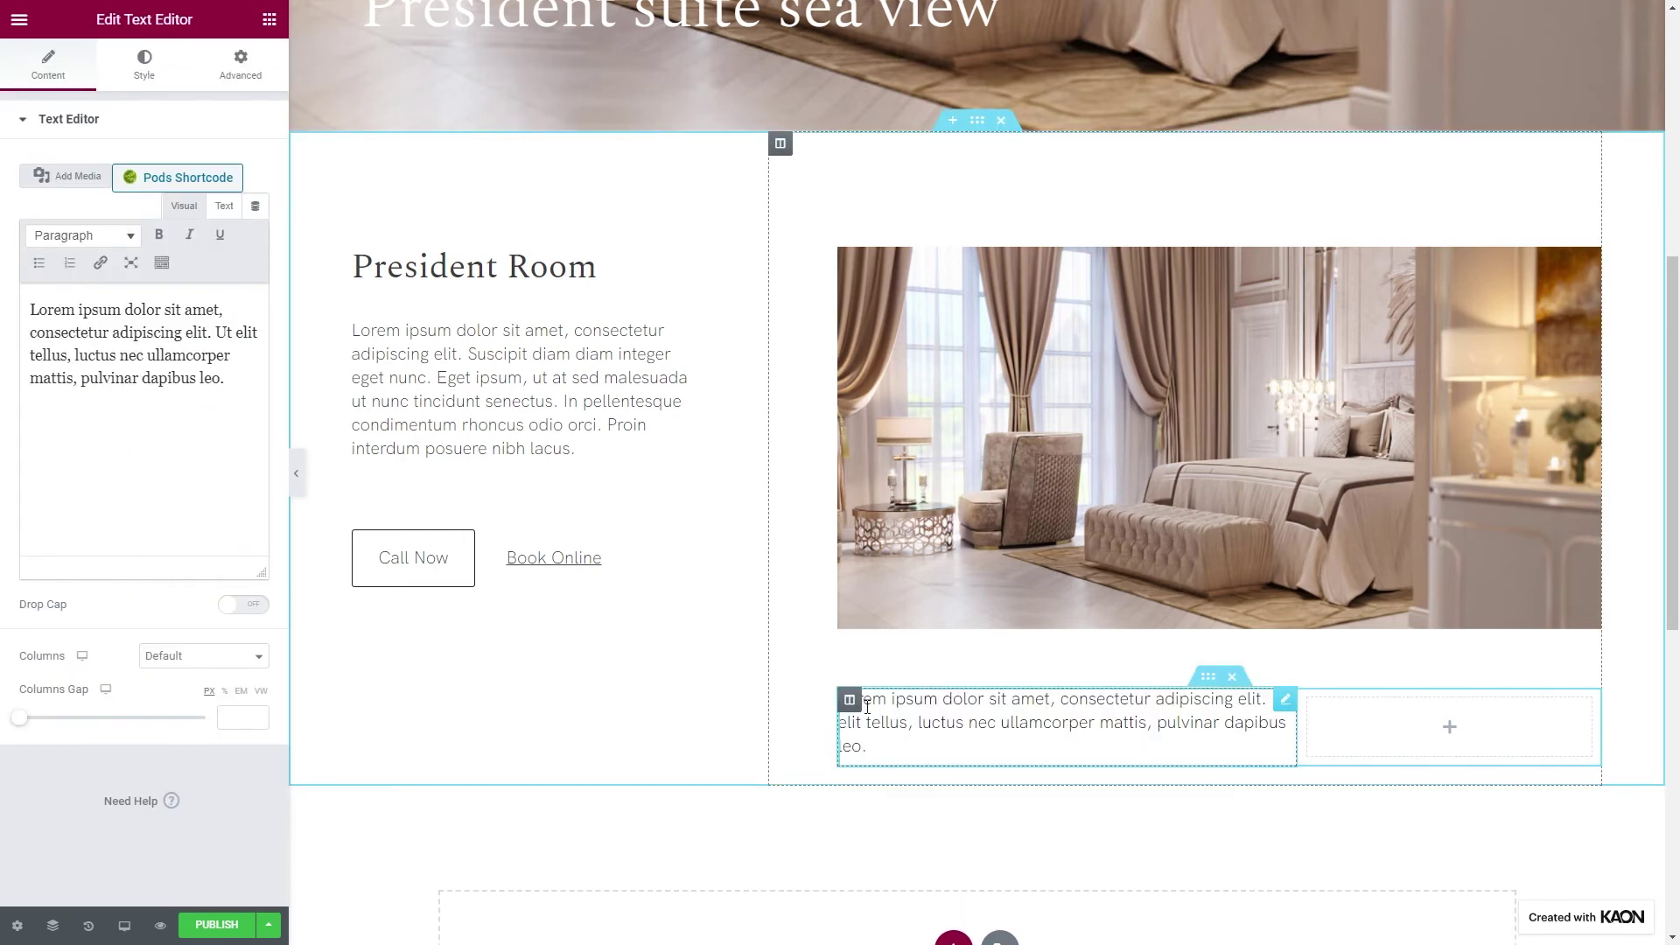
{"action": "left_click", "coordinate": [256, 207]}
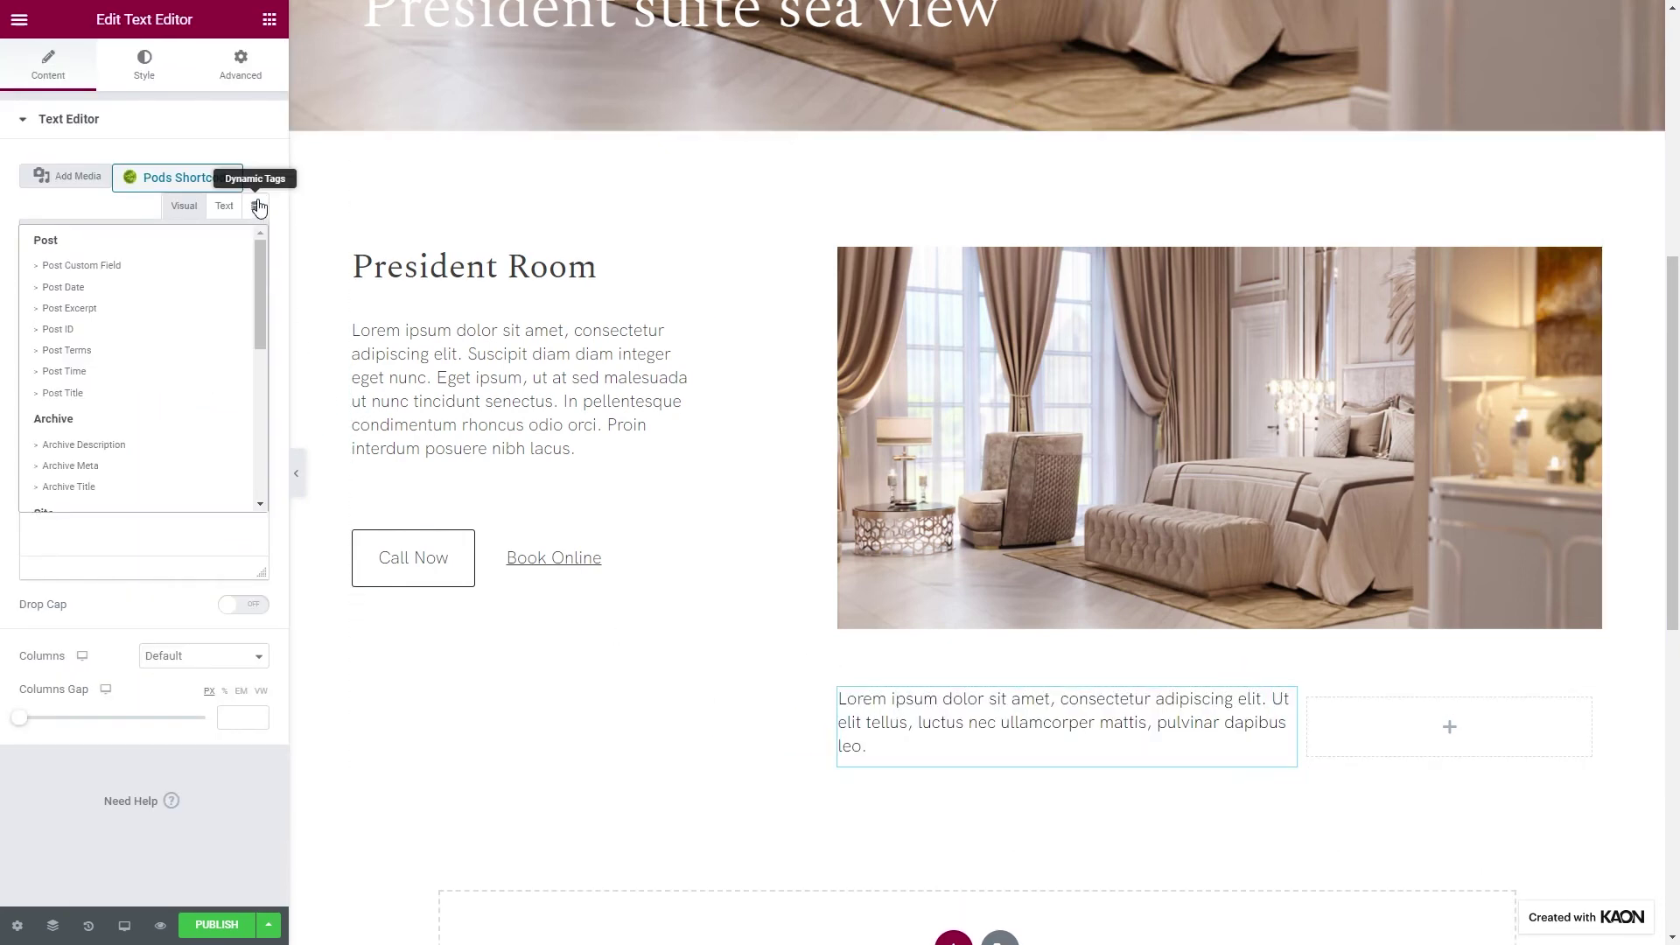
{"action": "scroll", "coordinate": [180, 326], "scroll_direction": "down", "scroll_amount": 5}
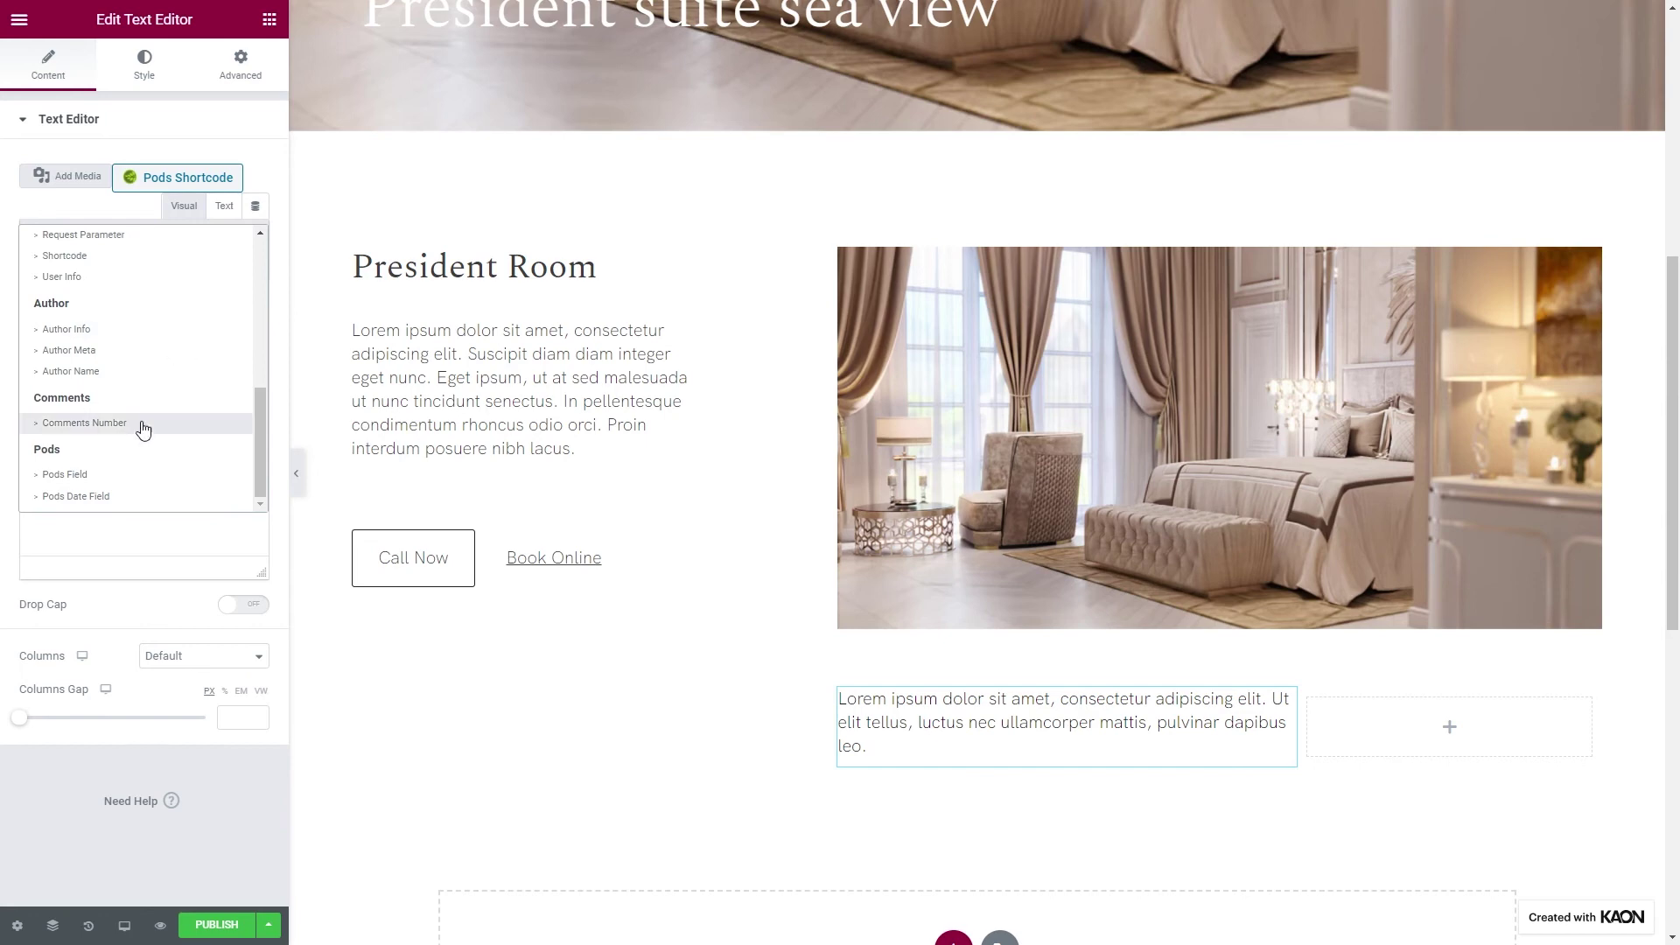
{"action": "left_click", "coordinate": [105, 473]}
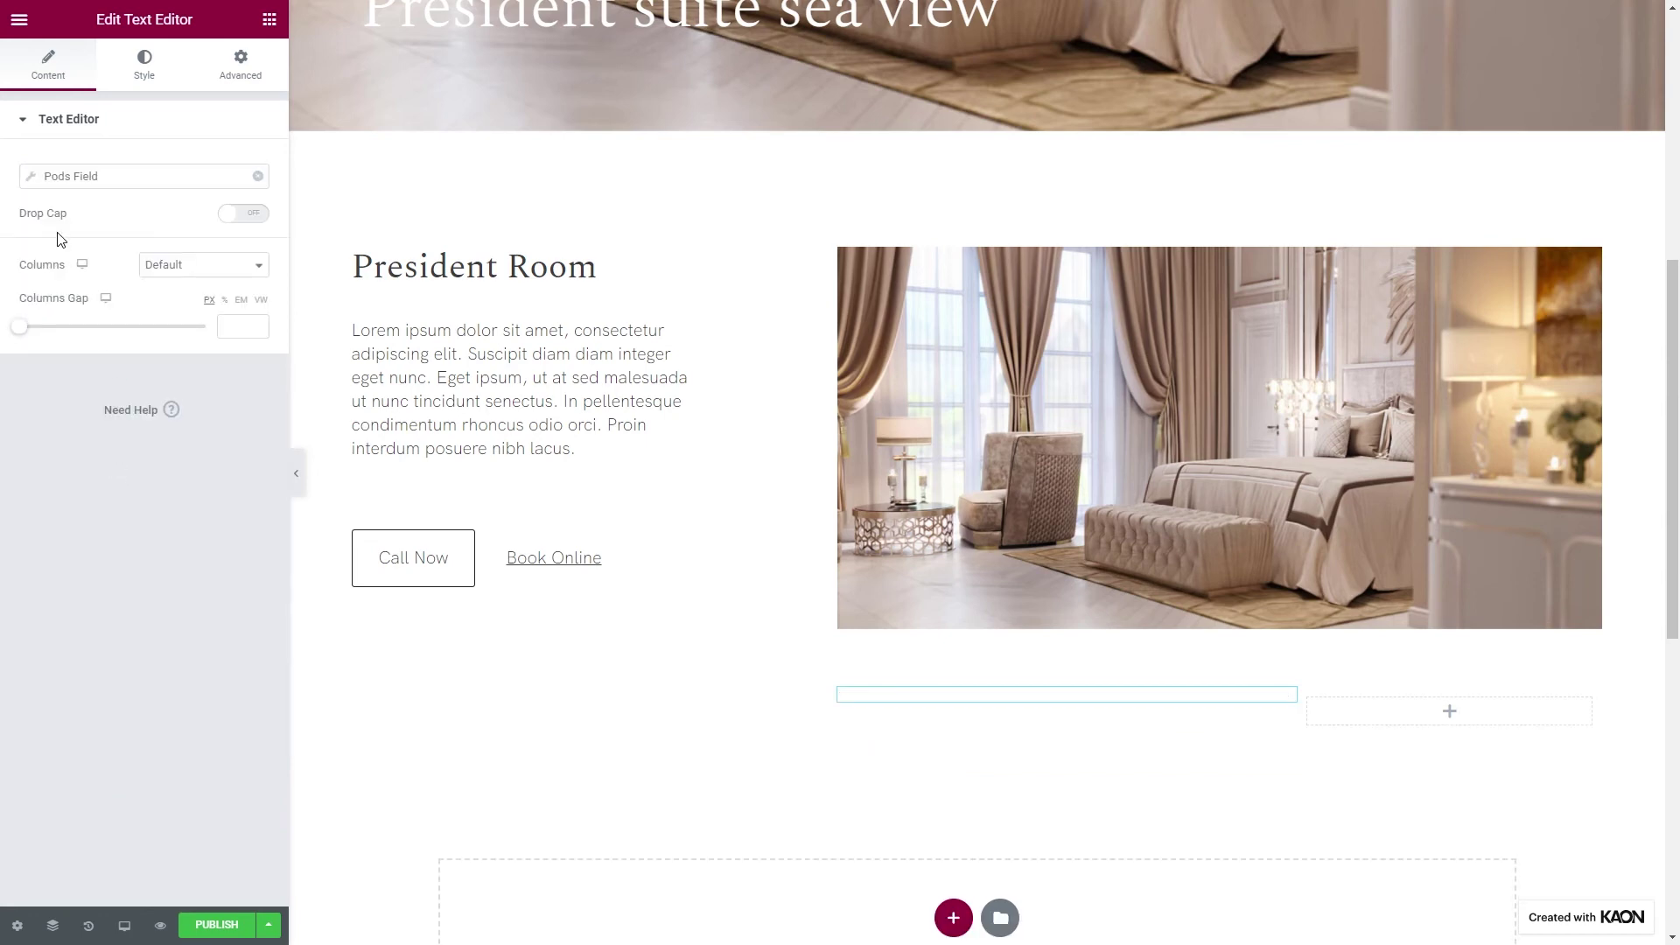
{"action": "left_click", "coordinate": [35, 179]}
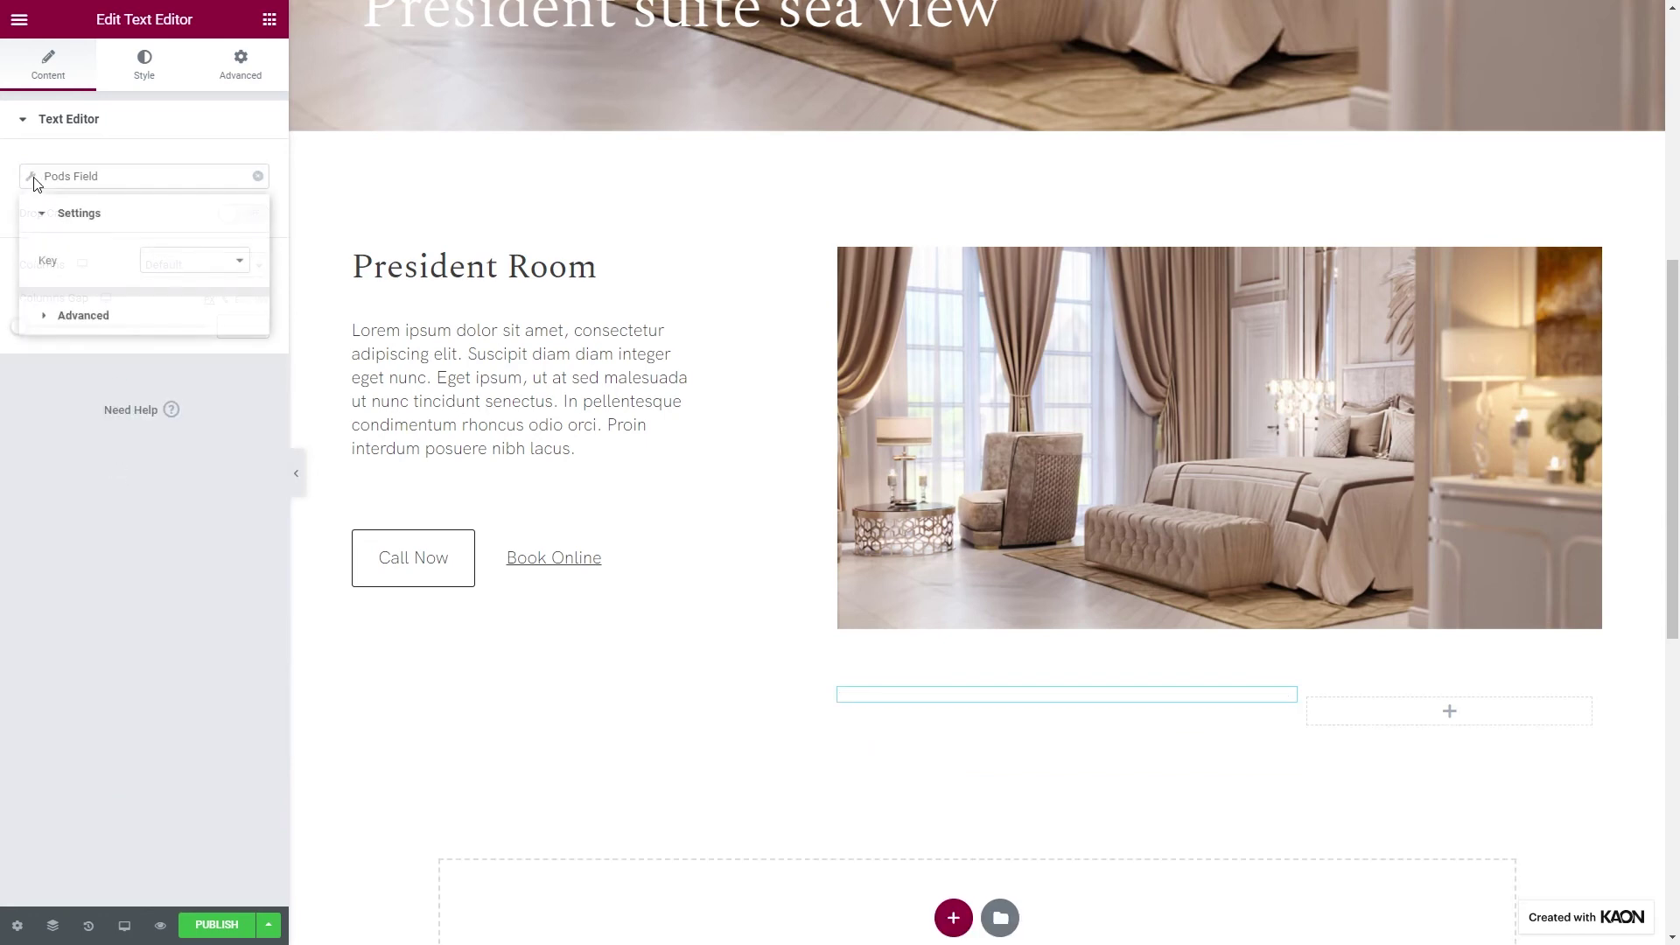
{"action": "left_click", "coordinate": [191, 263]}
{"action": "left_click", "coordinate": [236, 378]}
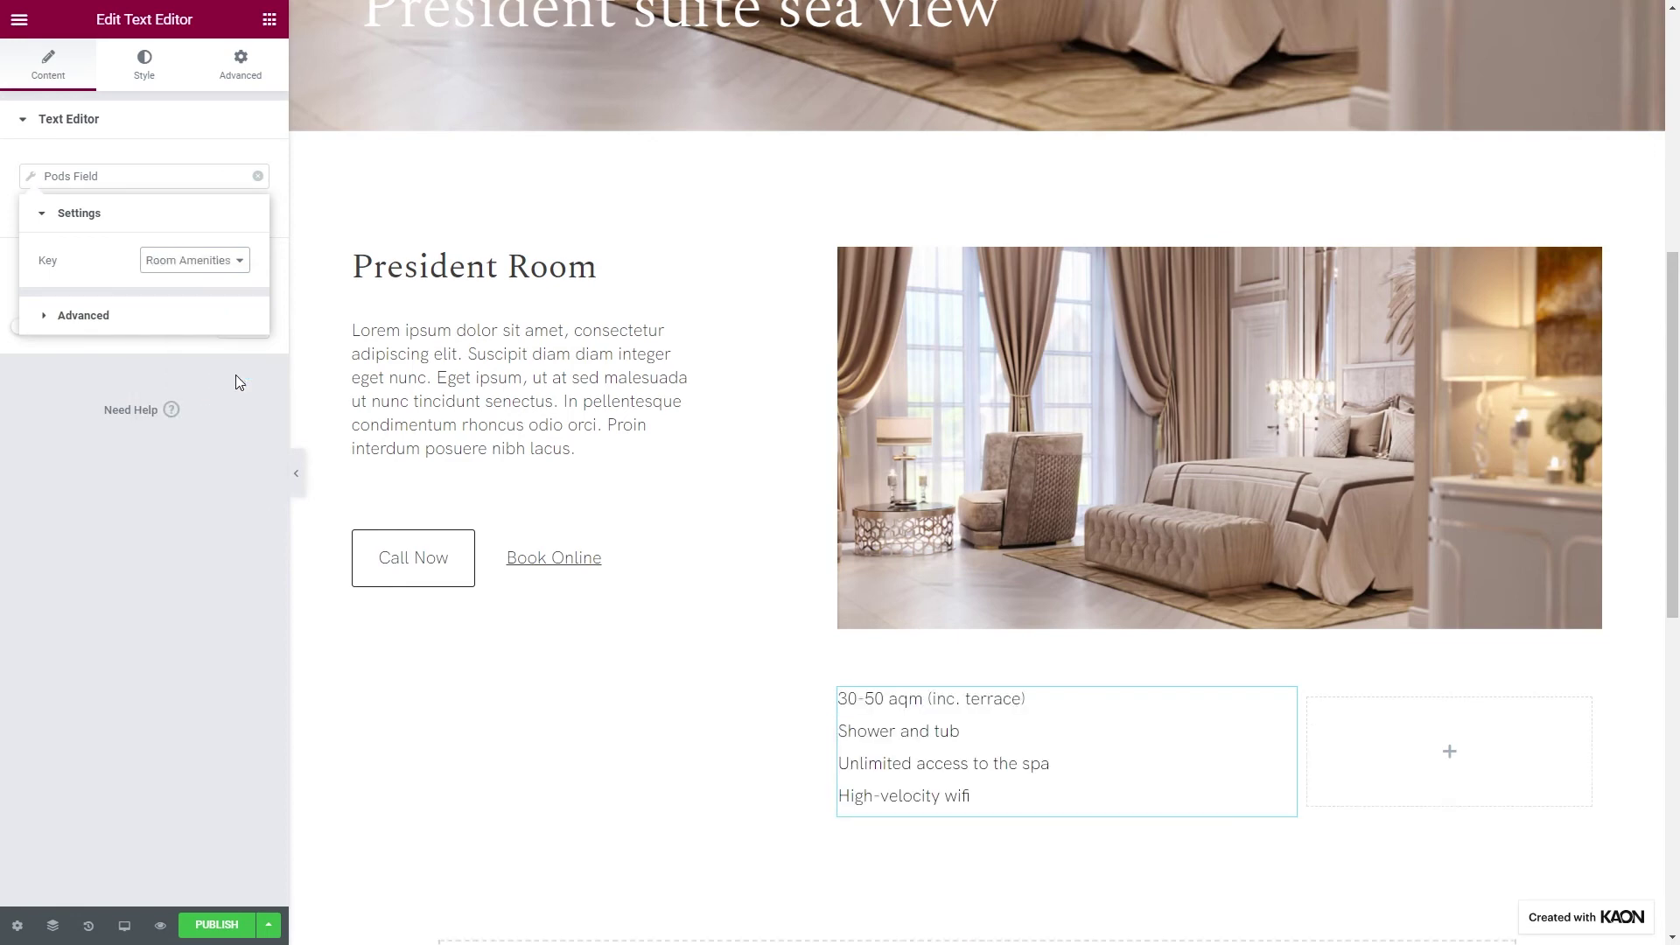
{"action": "left_click", "coordinate": [169, 163]}
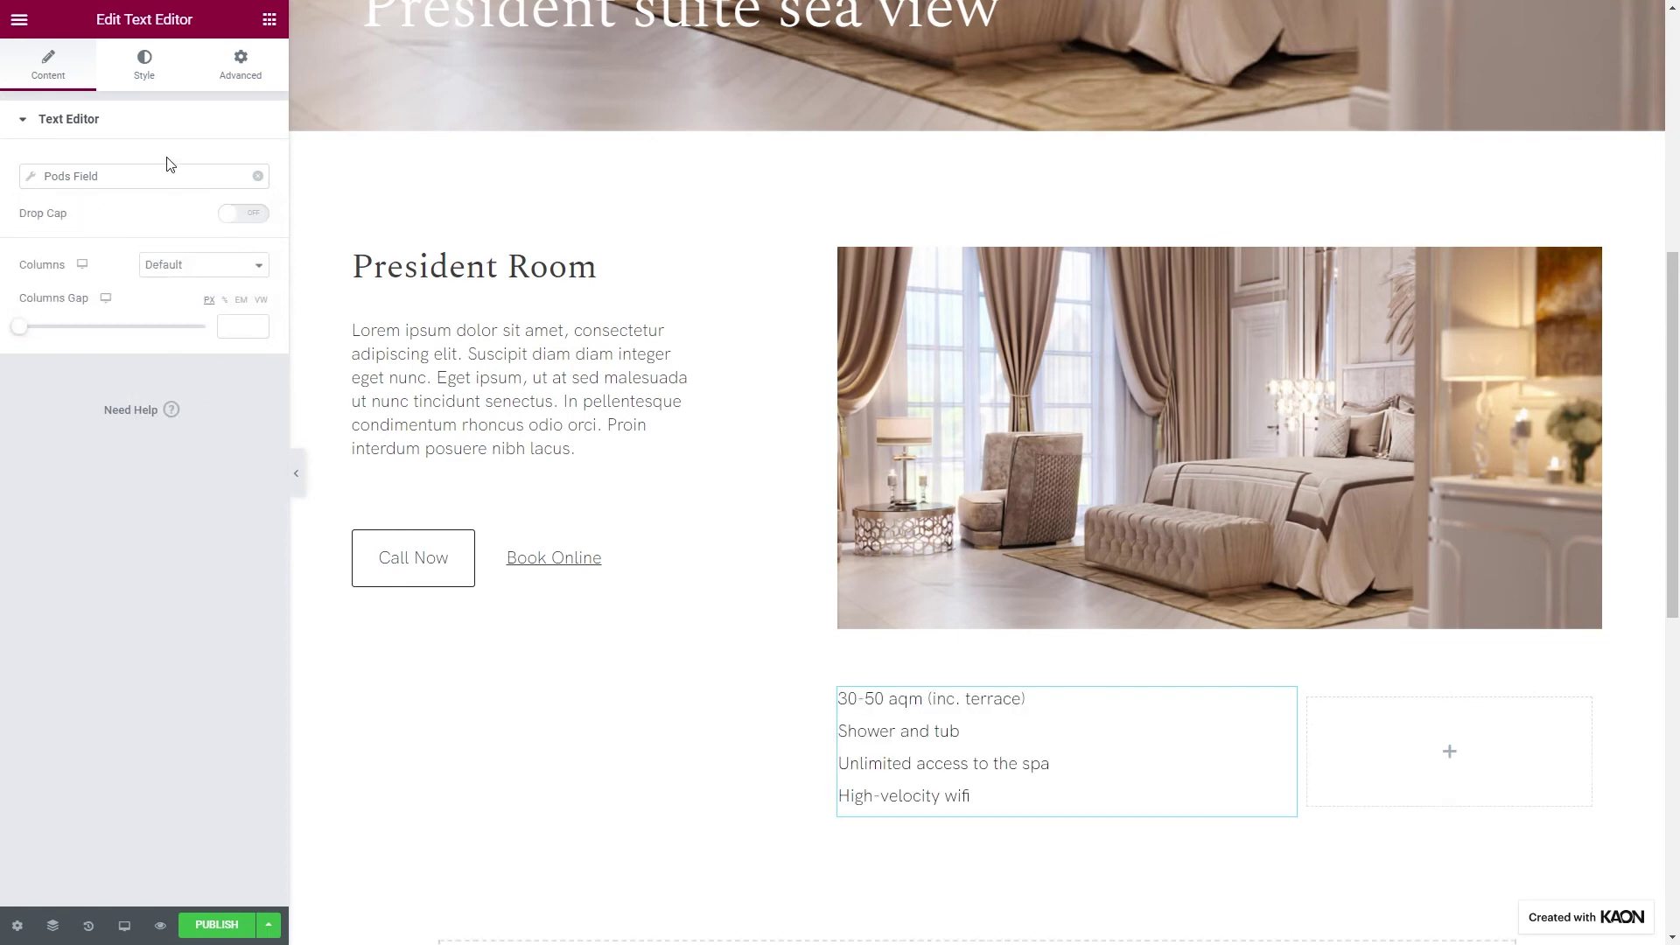
Add a Text Editor widget to the right inner column and link it to a Pods Field with the second Room Amenities key
{"action": "left_click", "coordinate": [270, 20]}
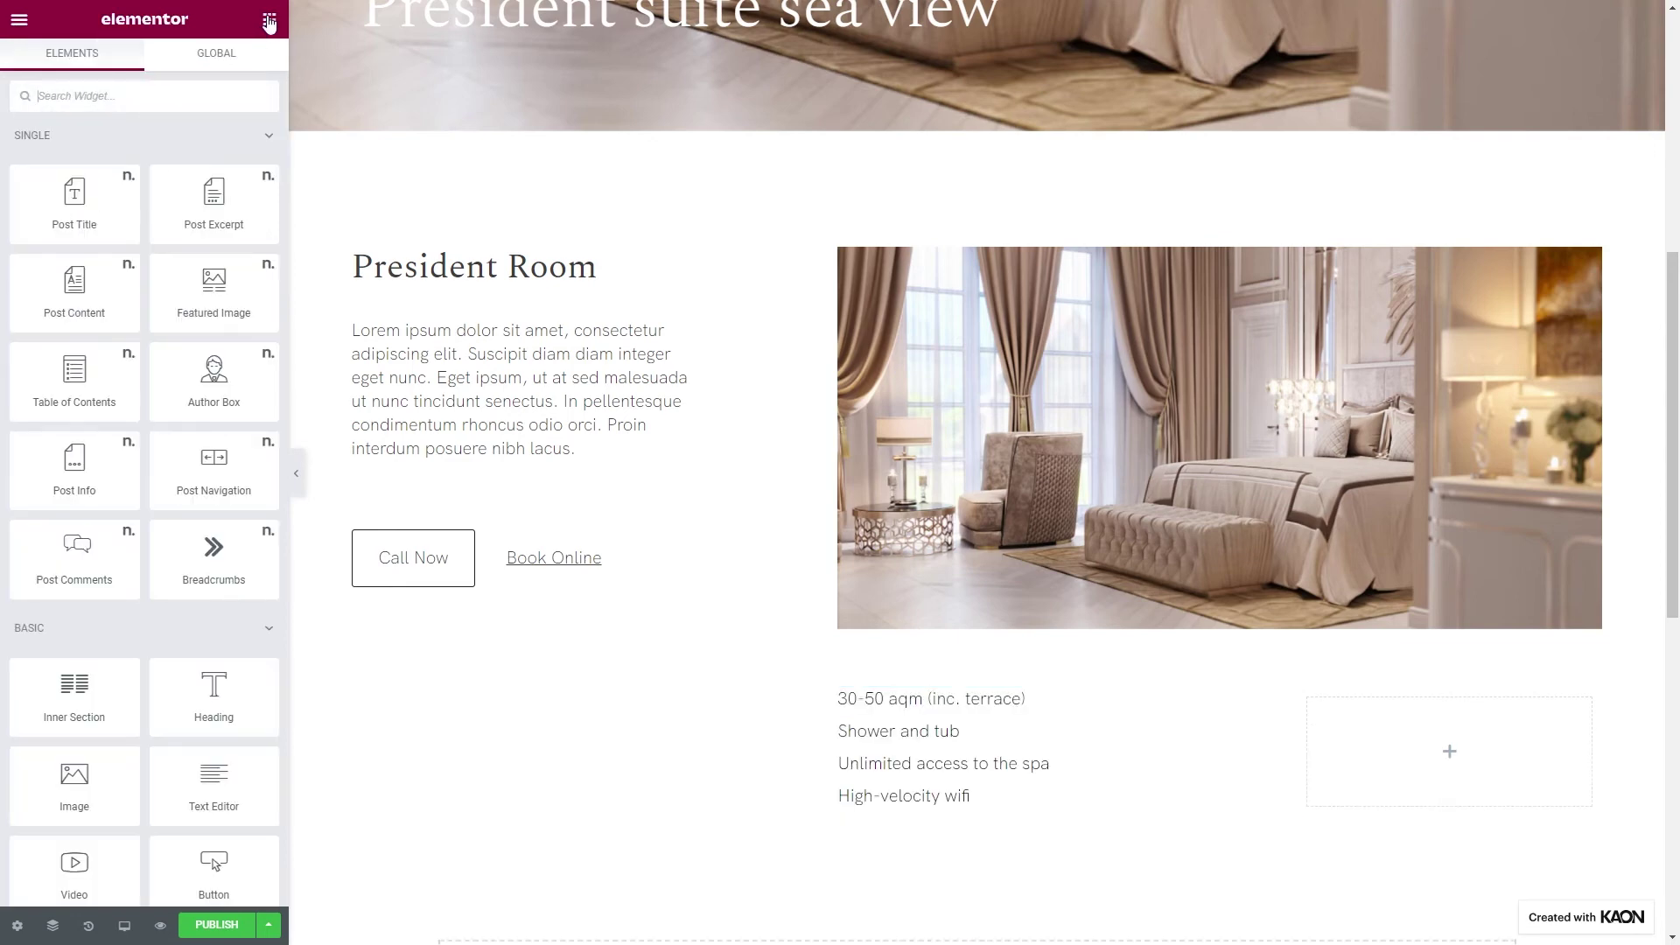
{"action": "left_click_drag", "start_coordinate": [213, 788], "coordinate": [1436, 752]}
{"action": "left_click", "coordinate": [255, 215]}
{"action": "scroll", "coordinate": [131, 394], "scroll_direction": "down", "scroll_amount": 5}
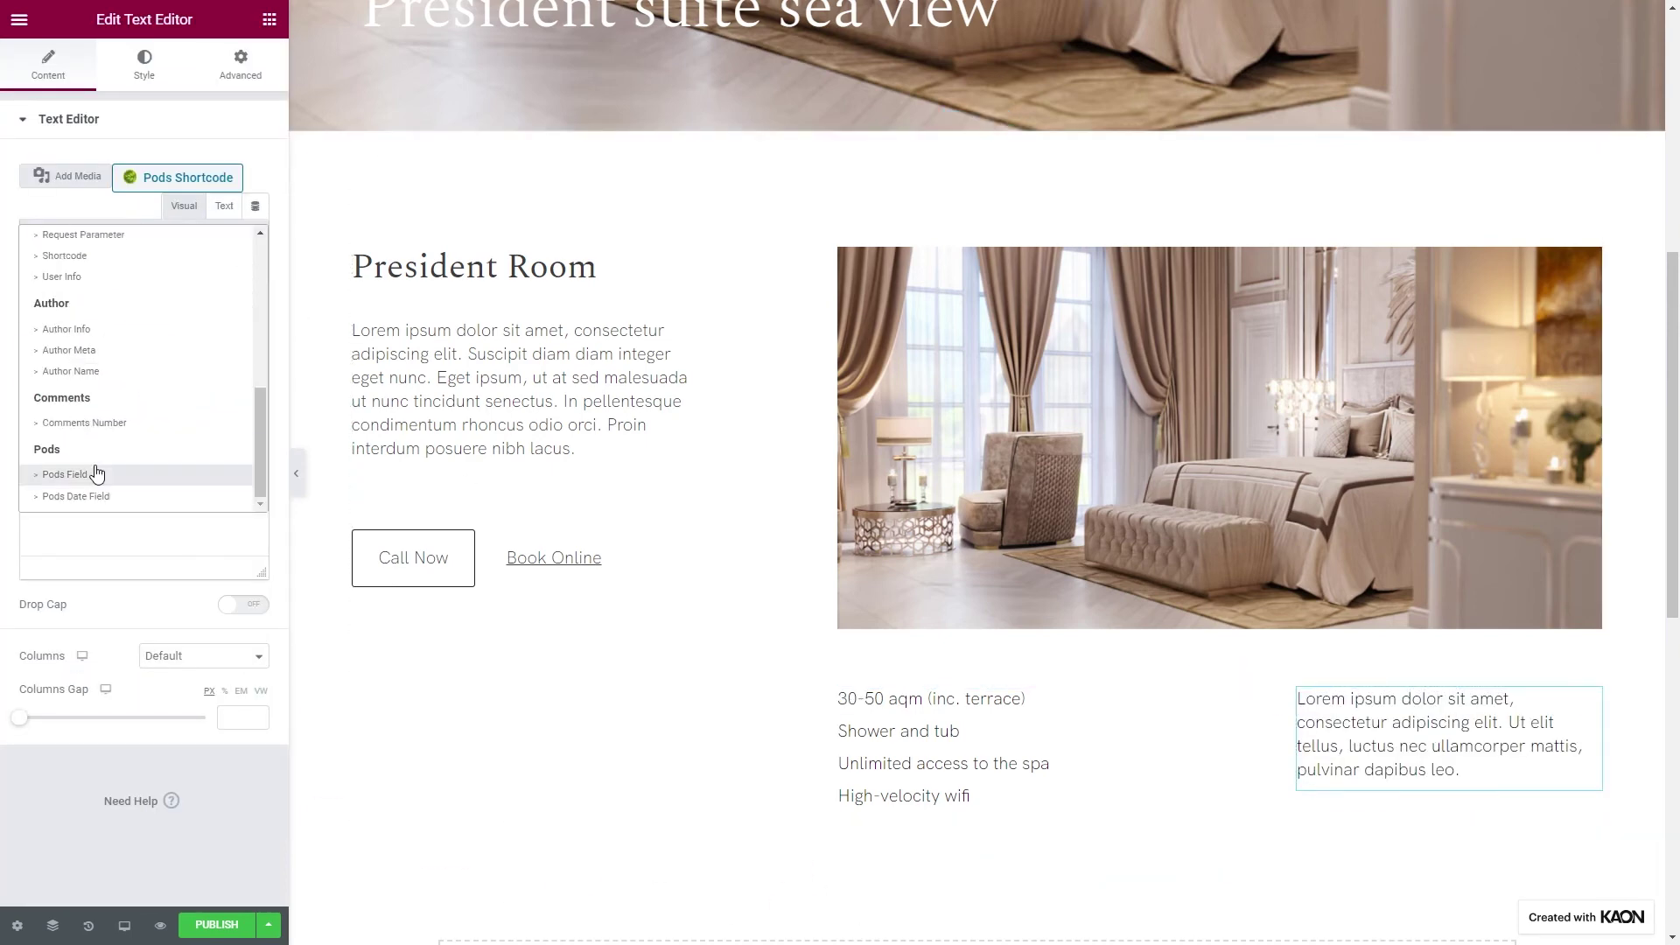
{"action": "left_click", "coordinate": [92, 474]}
{"action": "left_click", "coordinate": [158, 263]}
{"action": "left_click", "coordinate": [230, 391]}
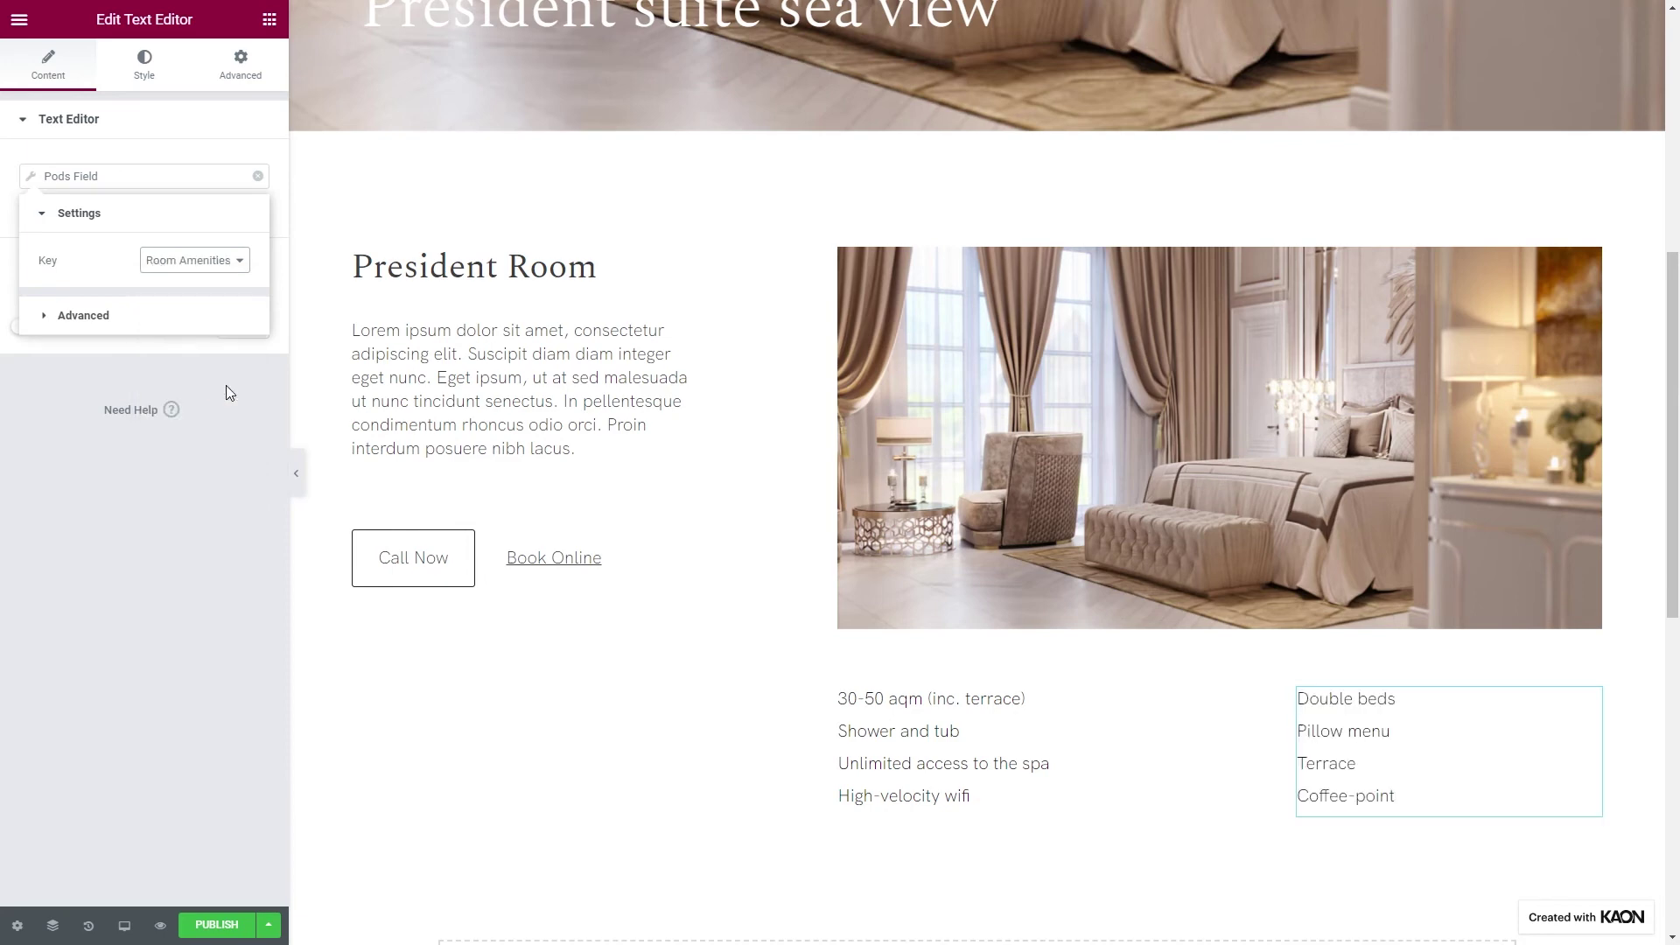
{"action": "left_click", "coordinate": [191, 131]}
Add a single-column section below the room amenities and set its bottom margin to 100 px
{"action": "scroll", "coordinate": [964, 477], "scroll_direction": "down", "scroll_amount": 4}
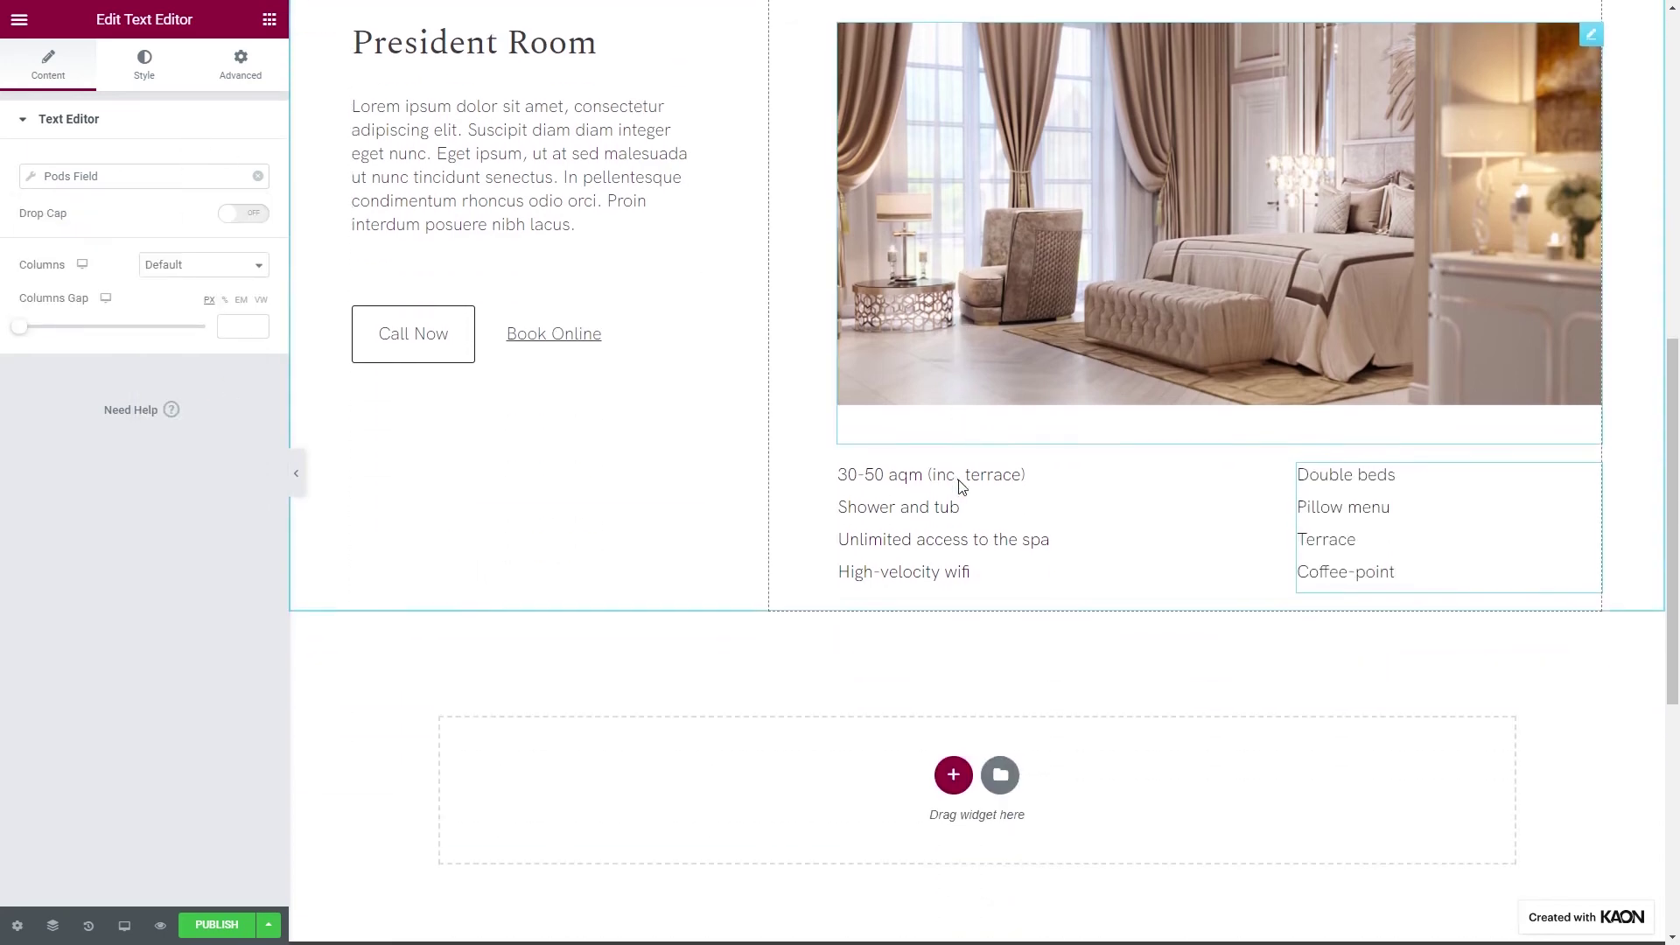
{"action": "left_click", "coordinate": [953, 651]}
{"action": "left_click", "coordinate": [750, 696]}
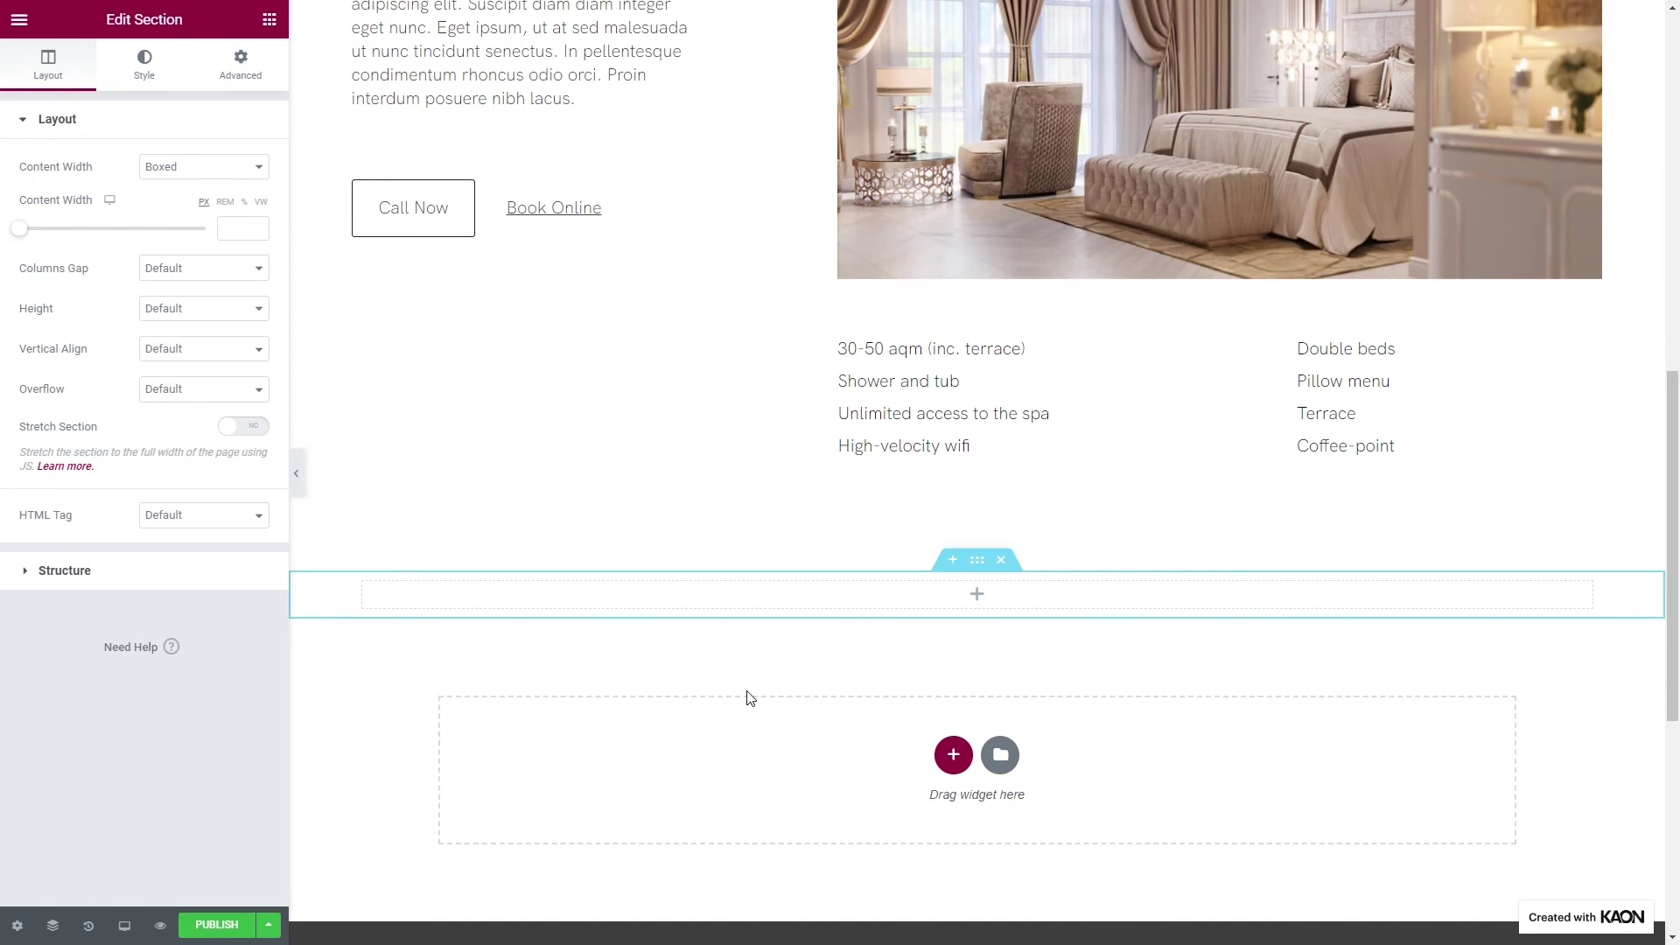
{"action": "left_click", "coordinate": [245, 69]}
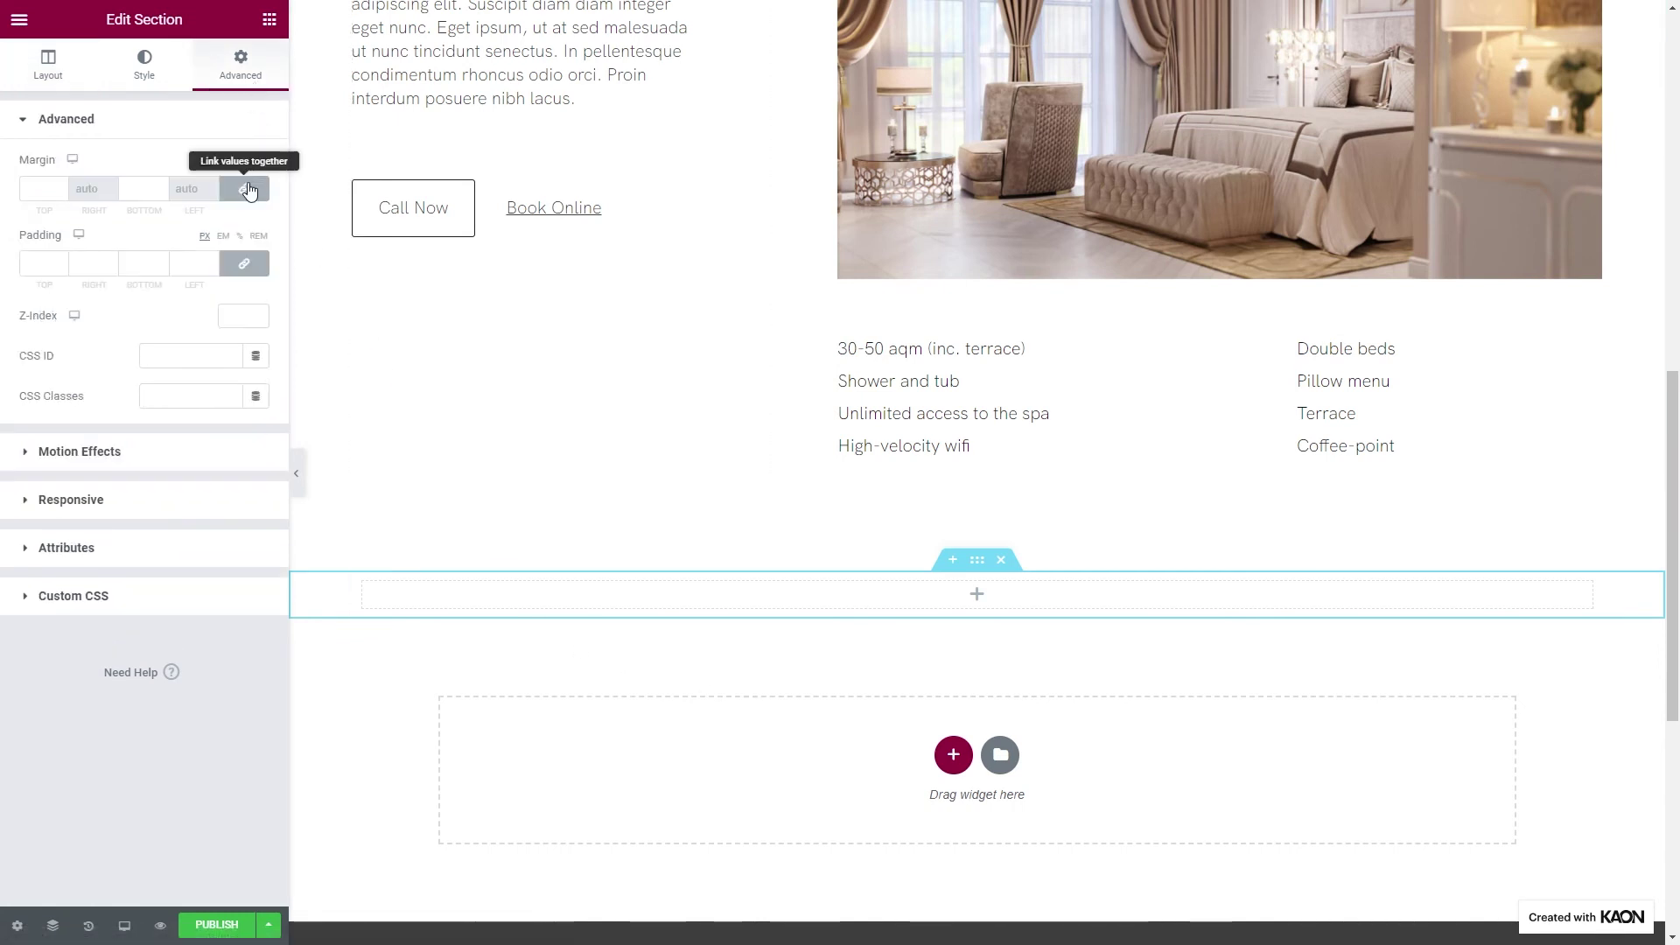
{"action": "double_click", "coordinate": [142, 193]}
{"action": "type", "text": "100"}
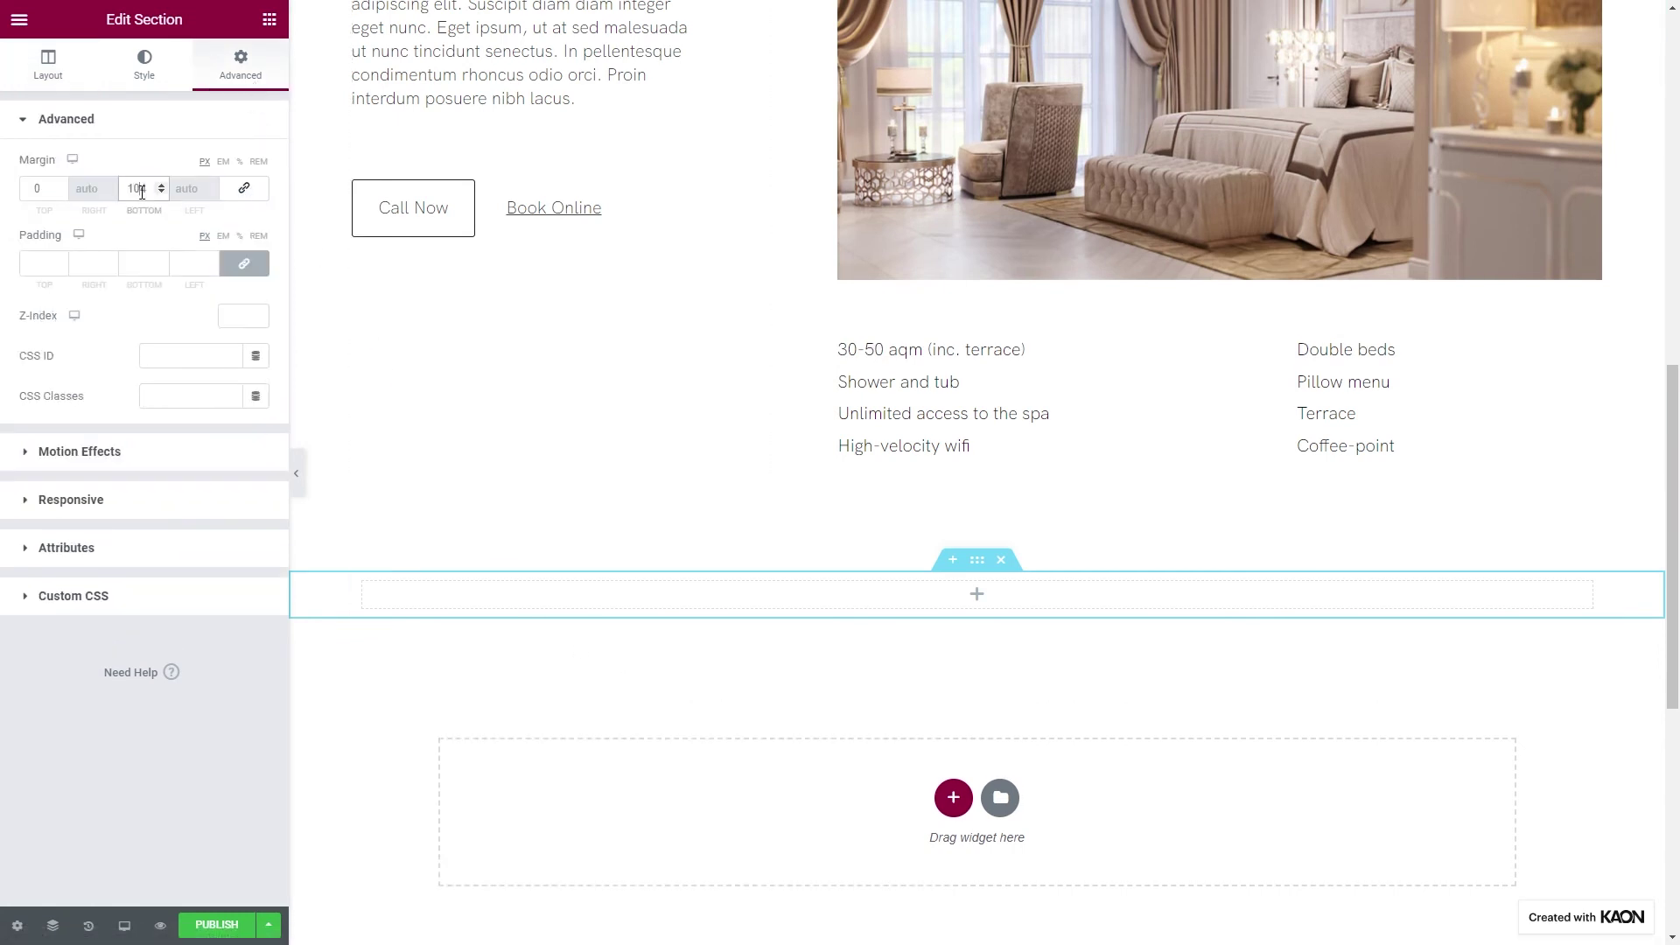
Set the horizontal align of the new section's column to Center
{"action": "left_click", "coordinate": [363, 585]}
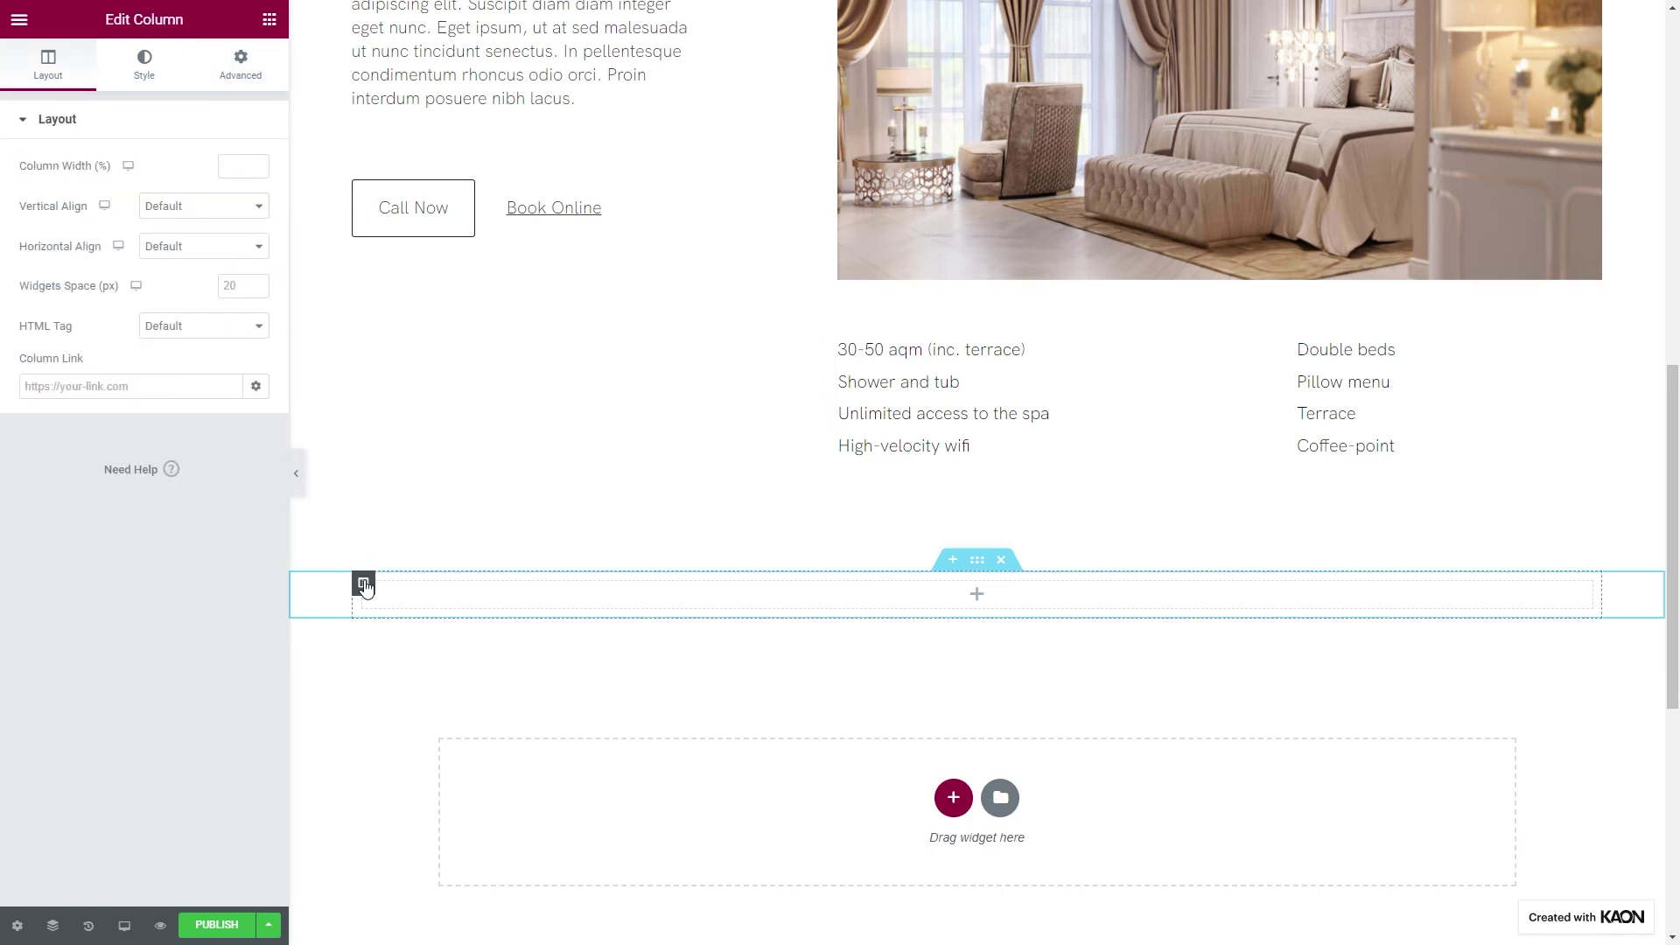
{"action": "left_click", "coordinate": [202, 252]}
{"action": "left_click", "coordinate": [200, 294]}
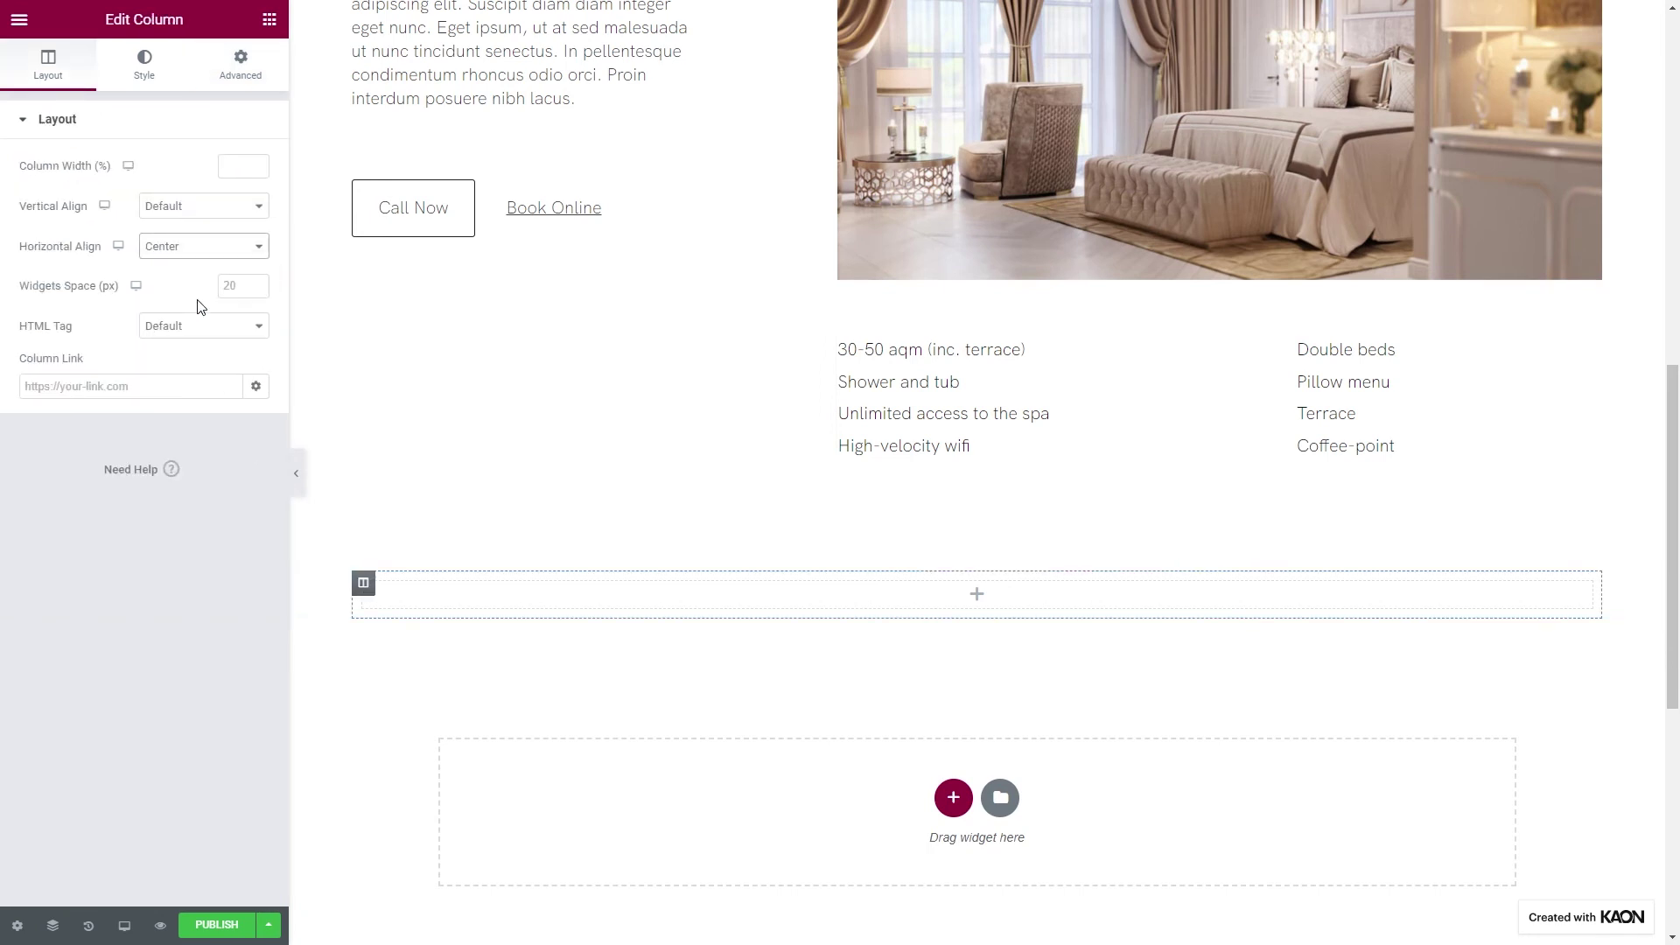
Add a centered Heading widget to the new section and link its title to a Pods Field with the Rooms Headline key
{"action": "left_click", "coordinate": [269, 19]}
{"action": "left_click_drag", "start_coordinate": [214, 695], "coordinate": [438, 595]}
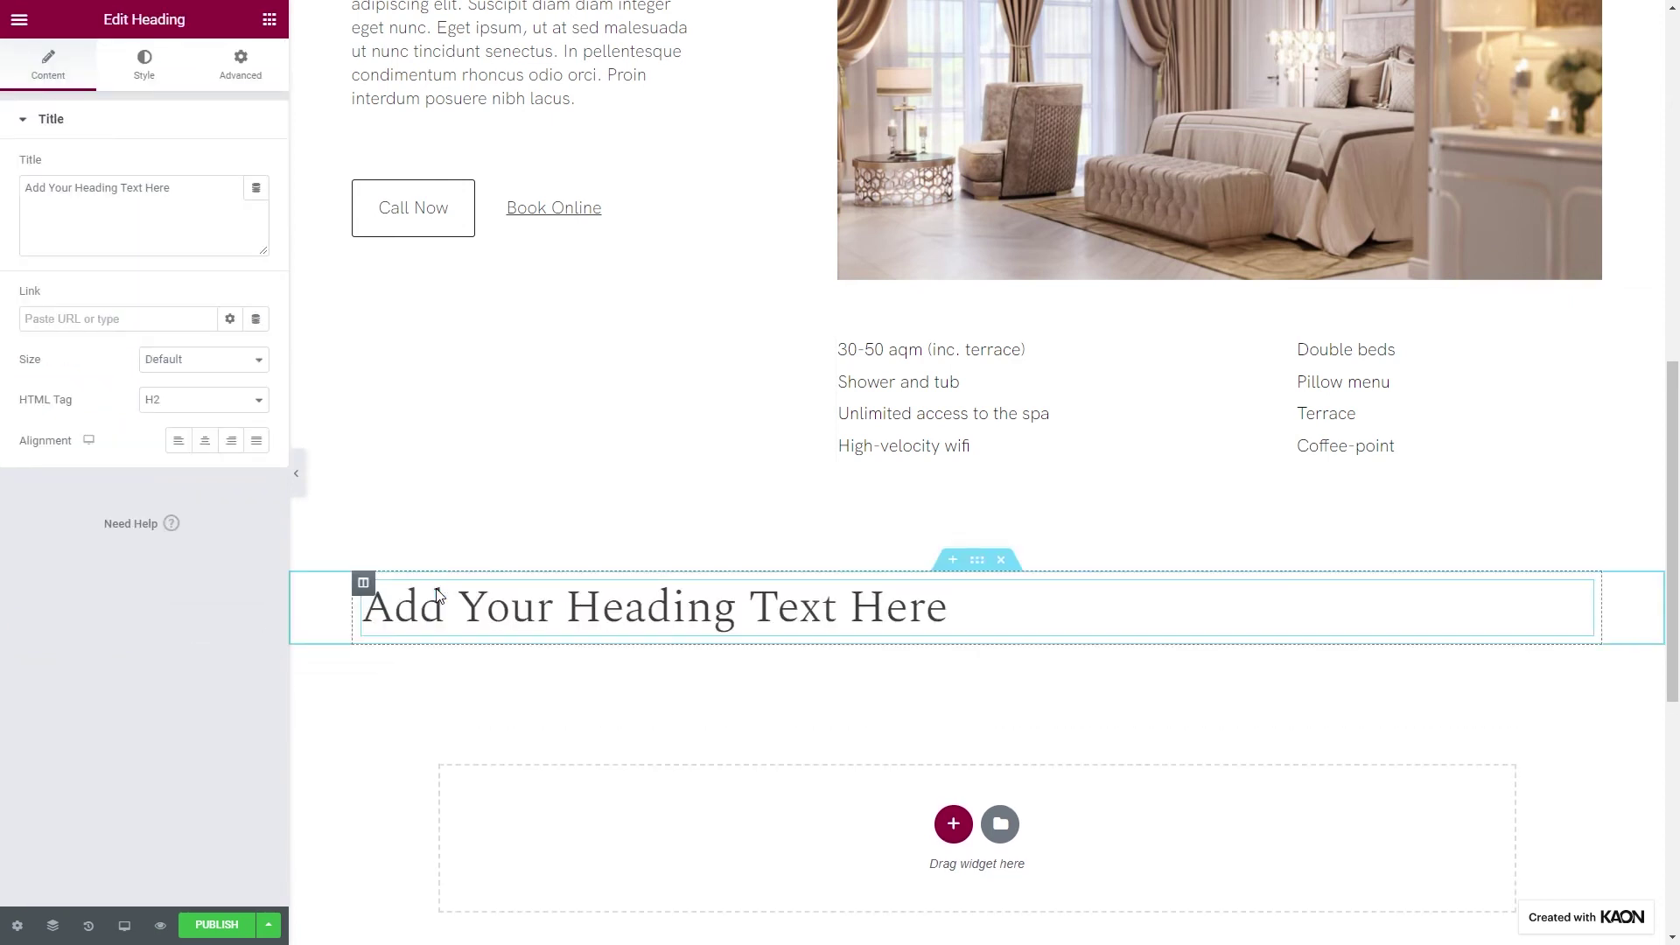
{"action": "left_click", "coordinate": [255, 191]}
{"action": "scroll", "coordinate": [180, 326], "scroll_direction": "down", "scroll_amount": 5}
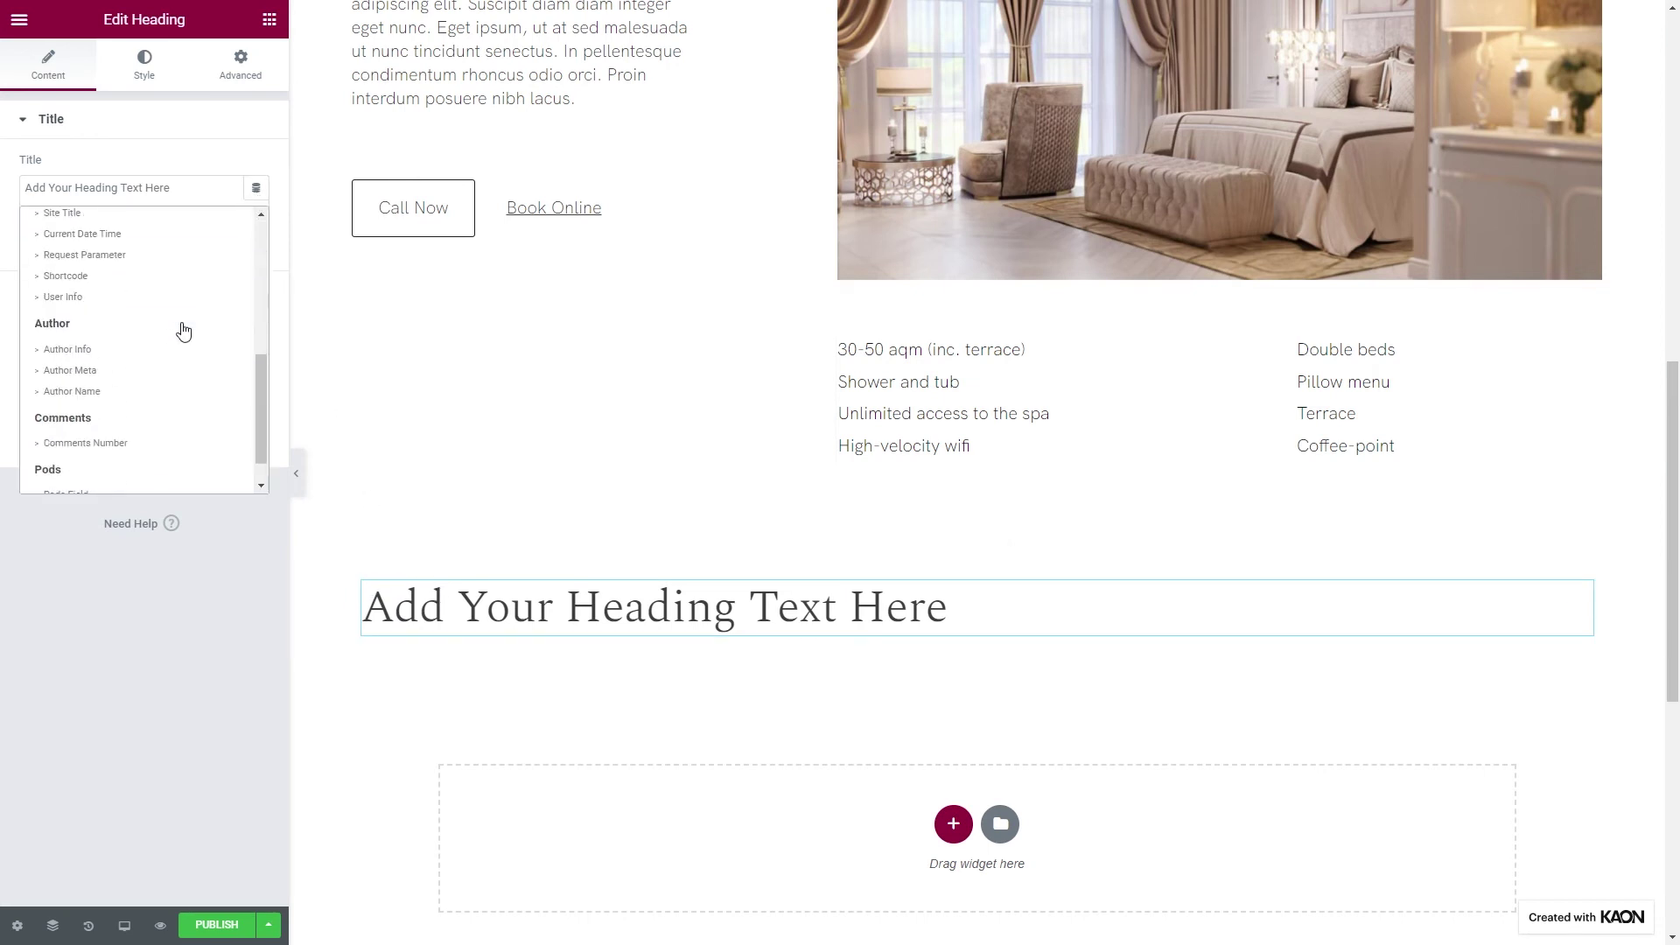
{"action": "left_click", "coordinate": [114, 469]}
{"action": "left_click", "coordinate": [33, 188]}
{"action": "left_click", "coordinate": [185, 273]}
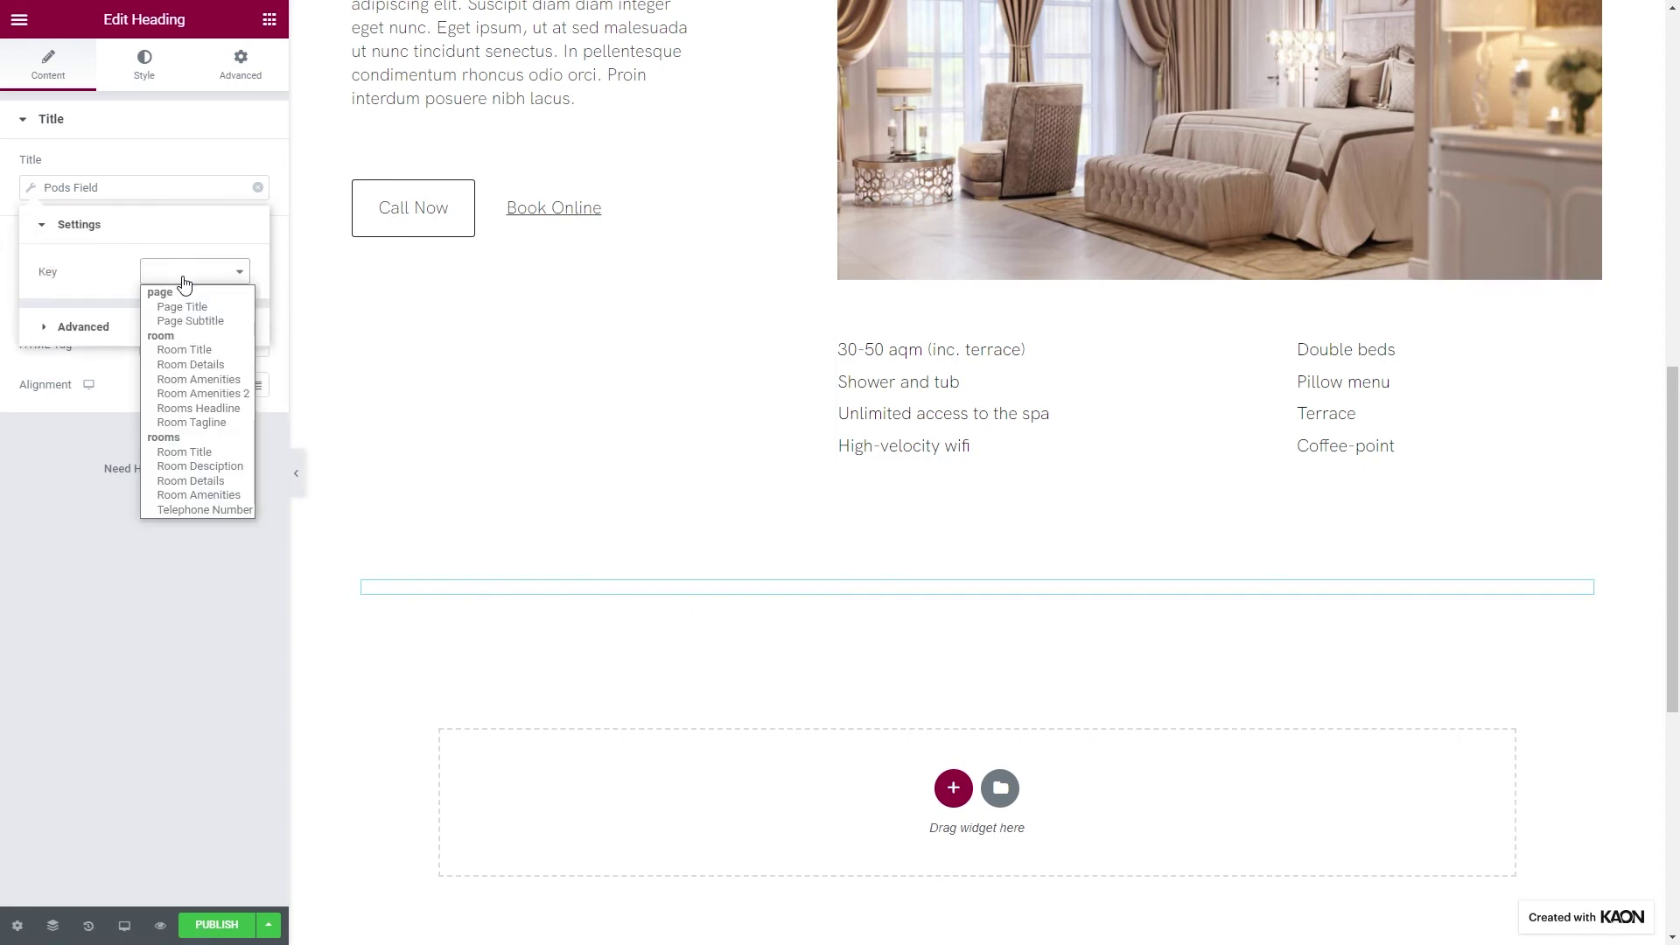
{"action": "left_click", "coordinate": [210, 408]}
{"action": "left_click", "coordinate": [172, 167]}
{"action": "left_click", "coordinate": [206, 386]}
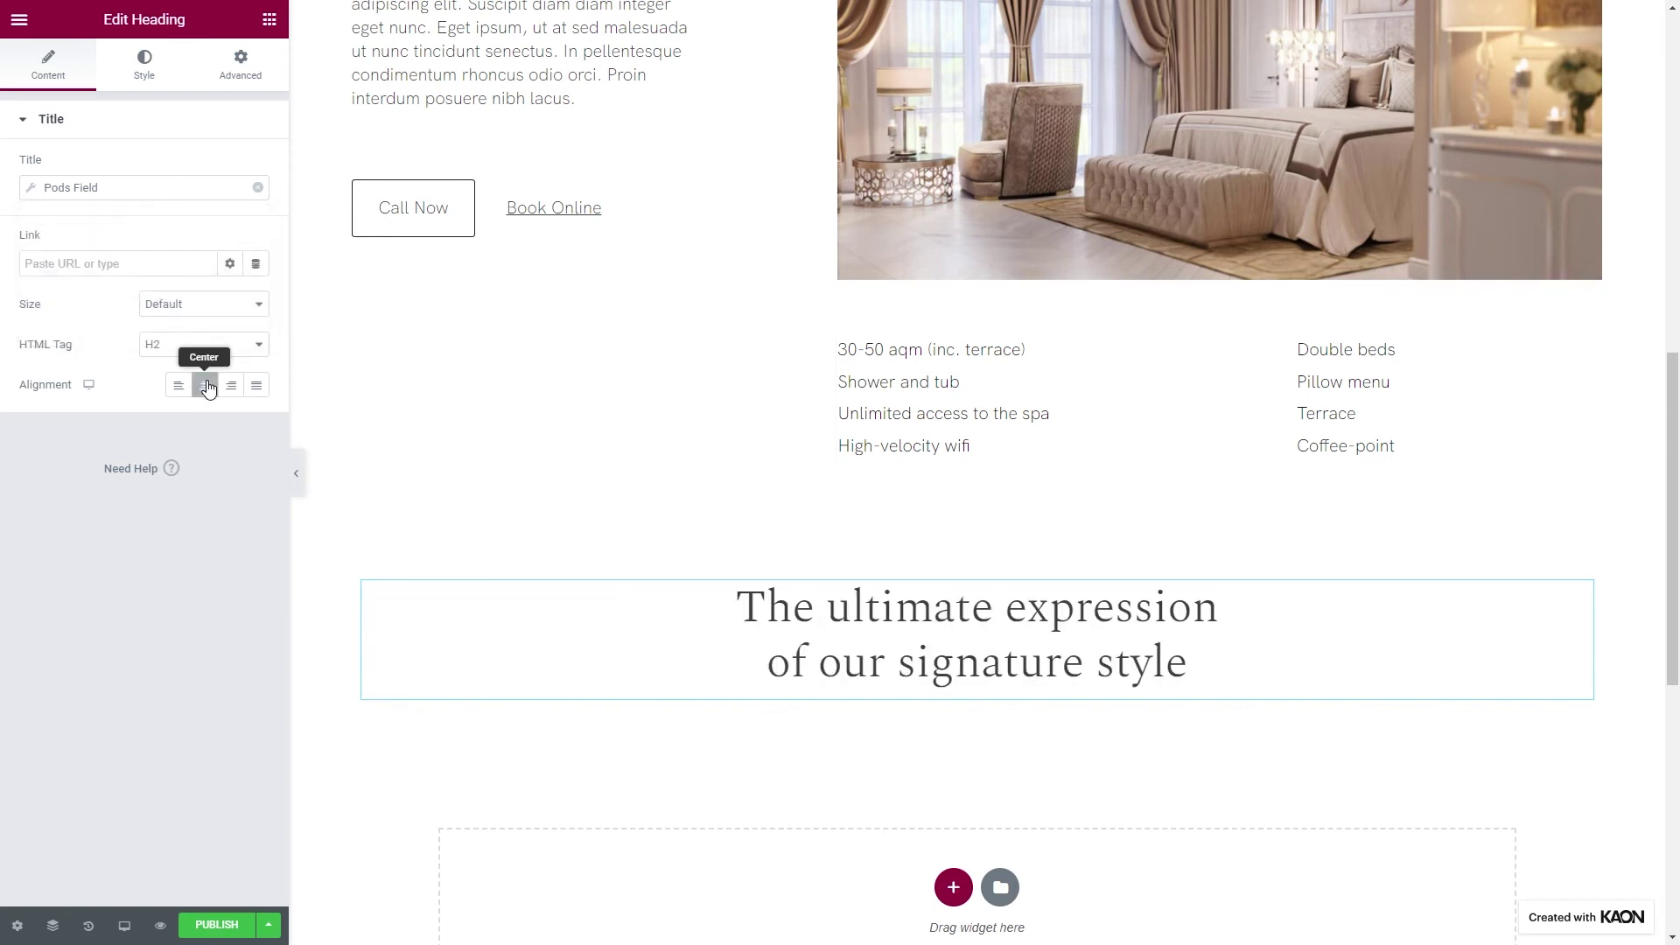
Add a single-column section below the headline and set its content width to 1200 px
{"action": "left_click", "coordinate": [270, 21]}
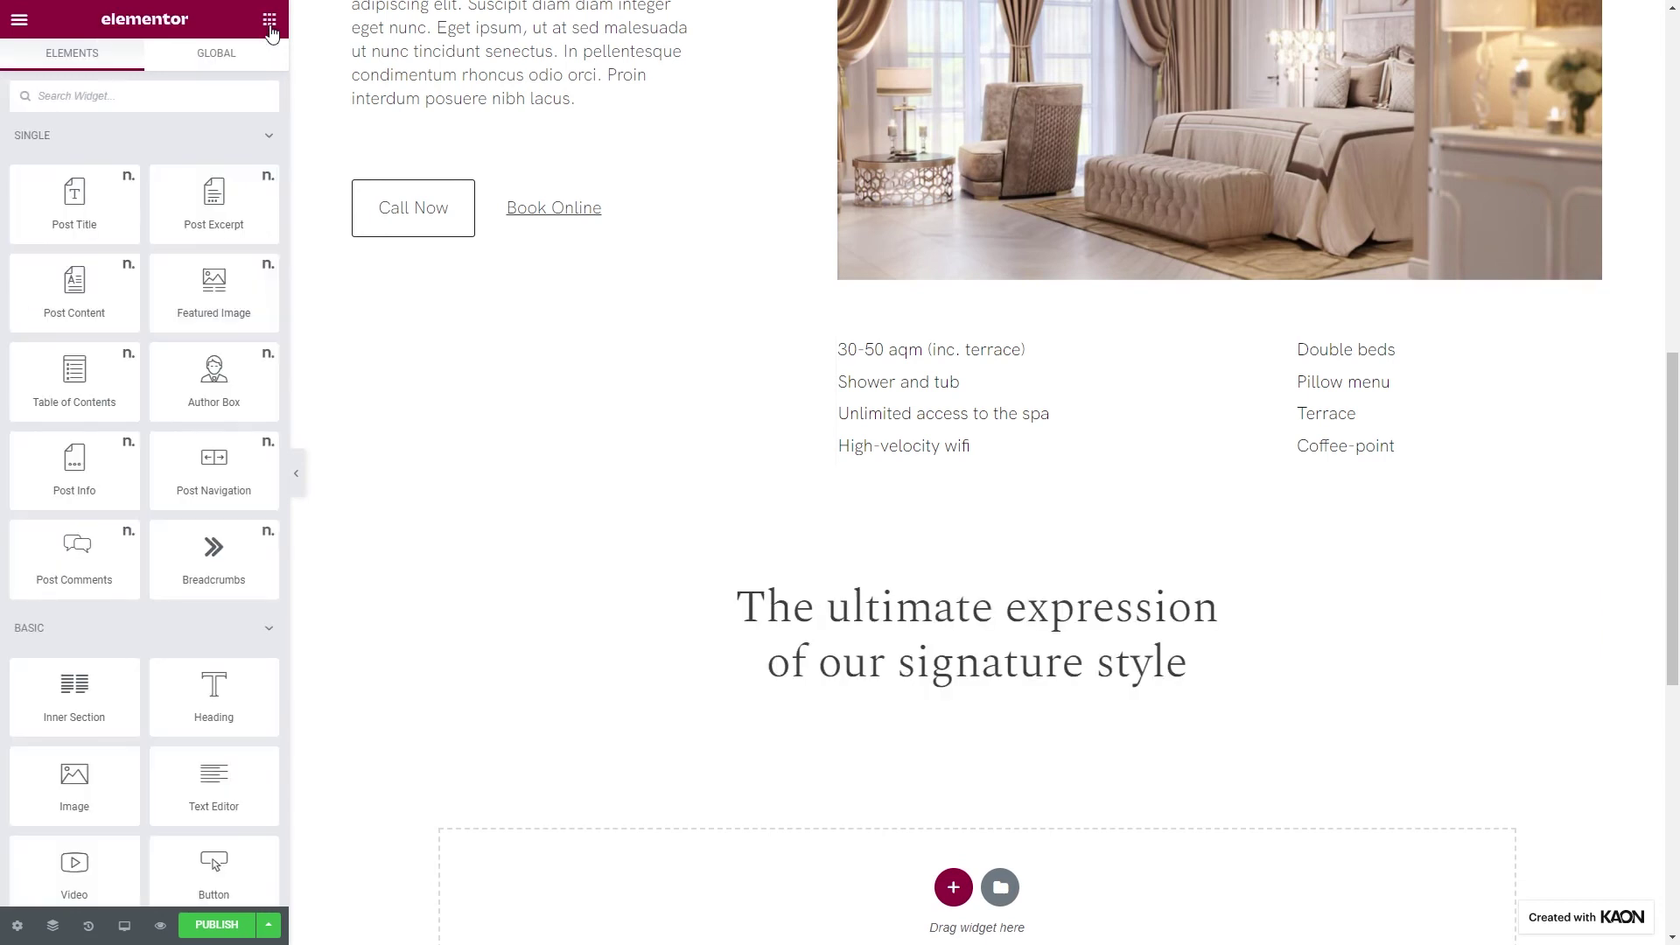
{"action": "scroll", "coordinate": [668, 578], "scroll_direction": "down", "scroll_amount": 3}
{"action": "left_click", "coordinate": [953, 624]}
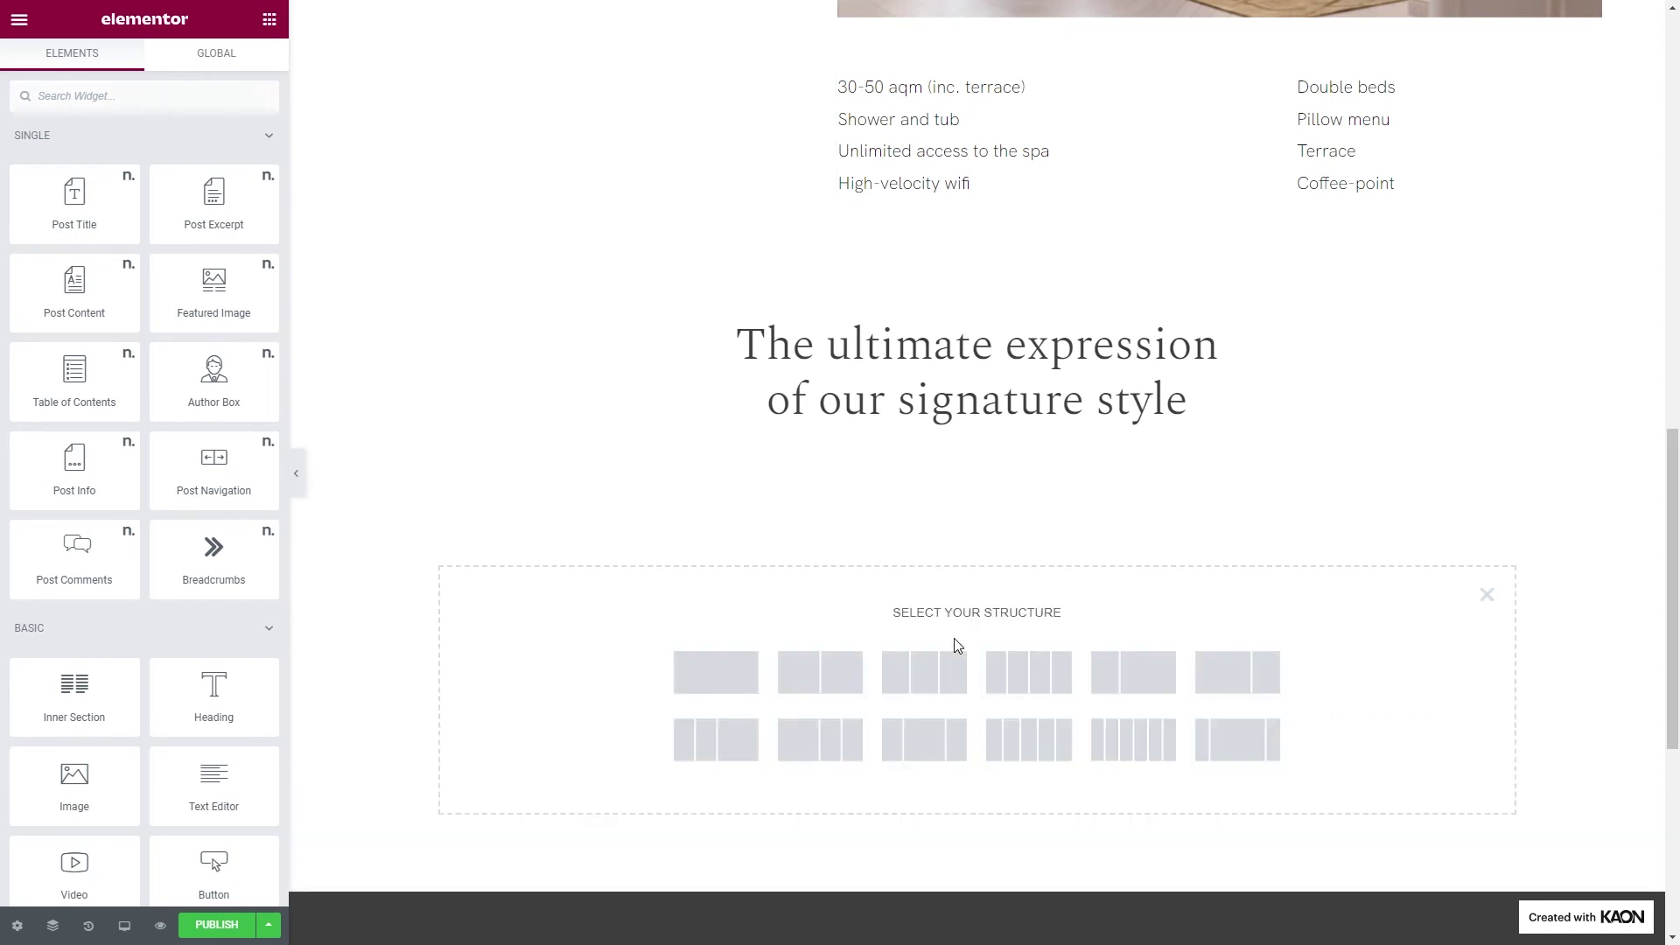
{"action": "left_click", "coordinate": [716, 672]}
{"action": "left_click", "coordinate": [234, 227]}
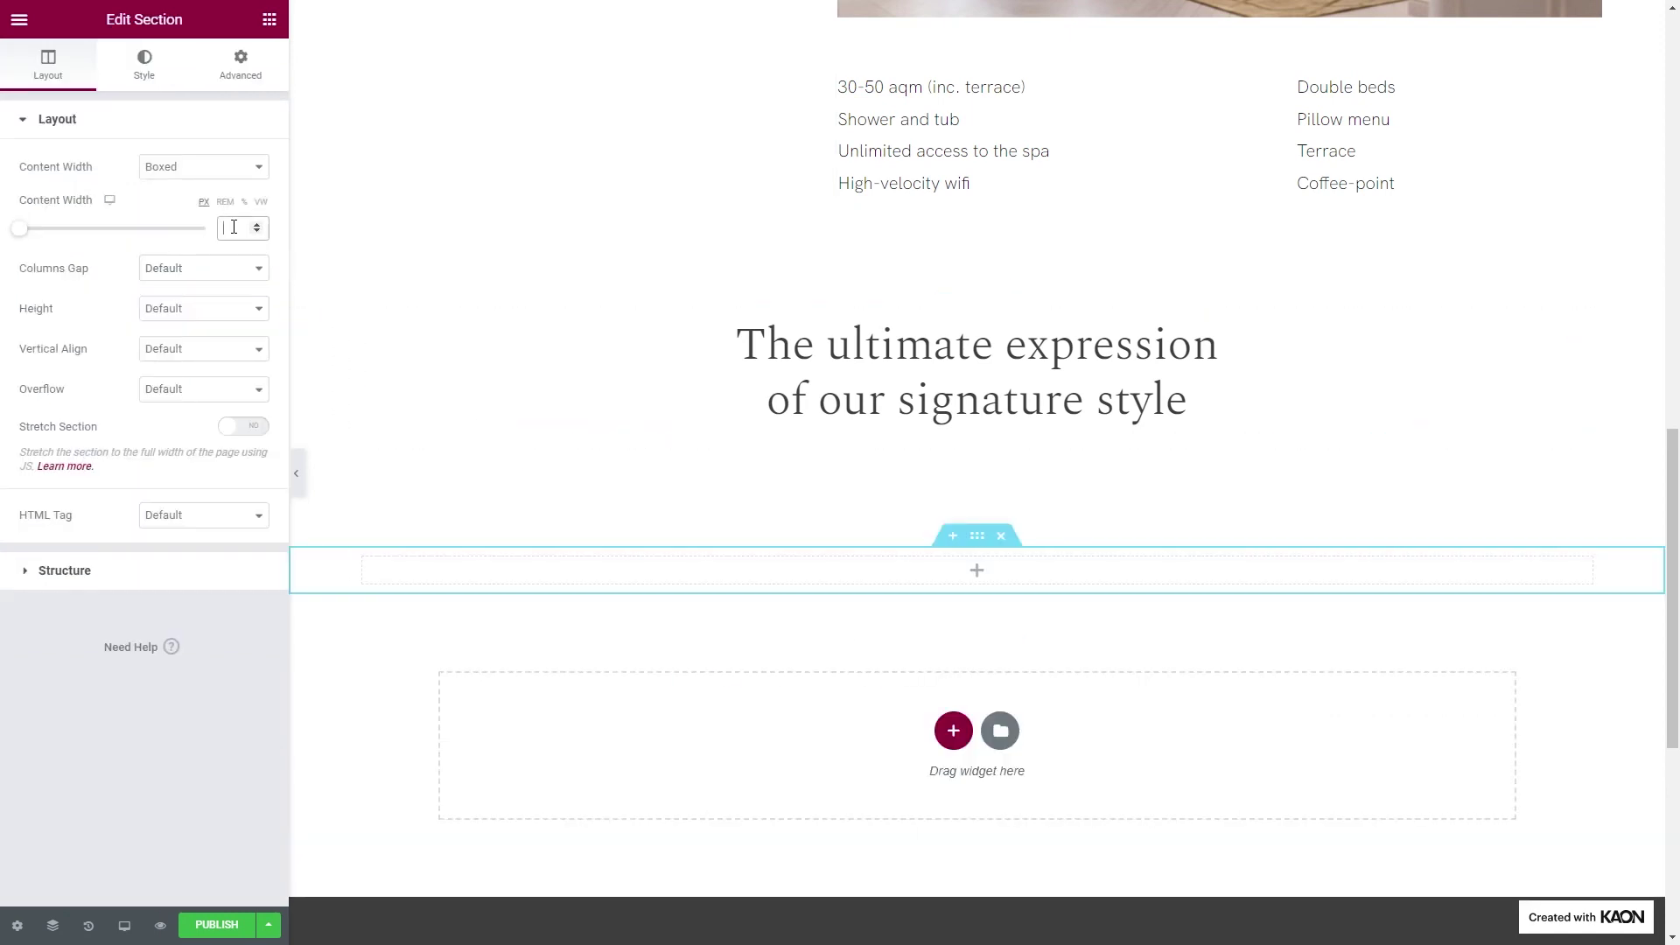
{"action": "type", "text": "1200"}
Unlink the margins of the 1200 px wide section and set its bottom margin to 100 px
{"action": "left_click", "coordinate": [254, 85]}
{"action": "left_click", "coordinate": [244, 188]}
{"action": "left_click", "coordinate": [140, 191]}
{"action": "type", "text": "100"}
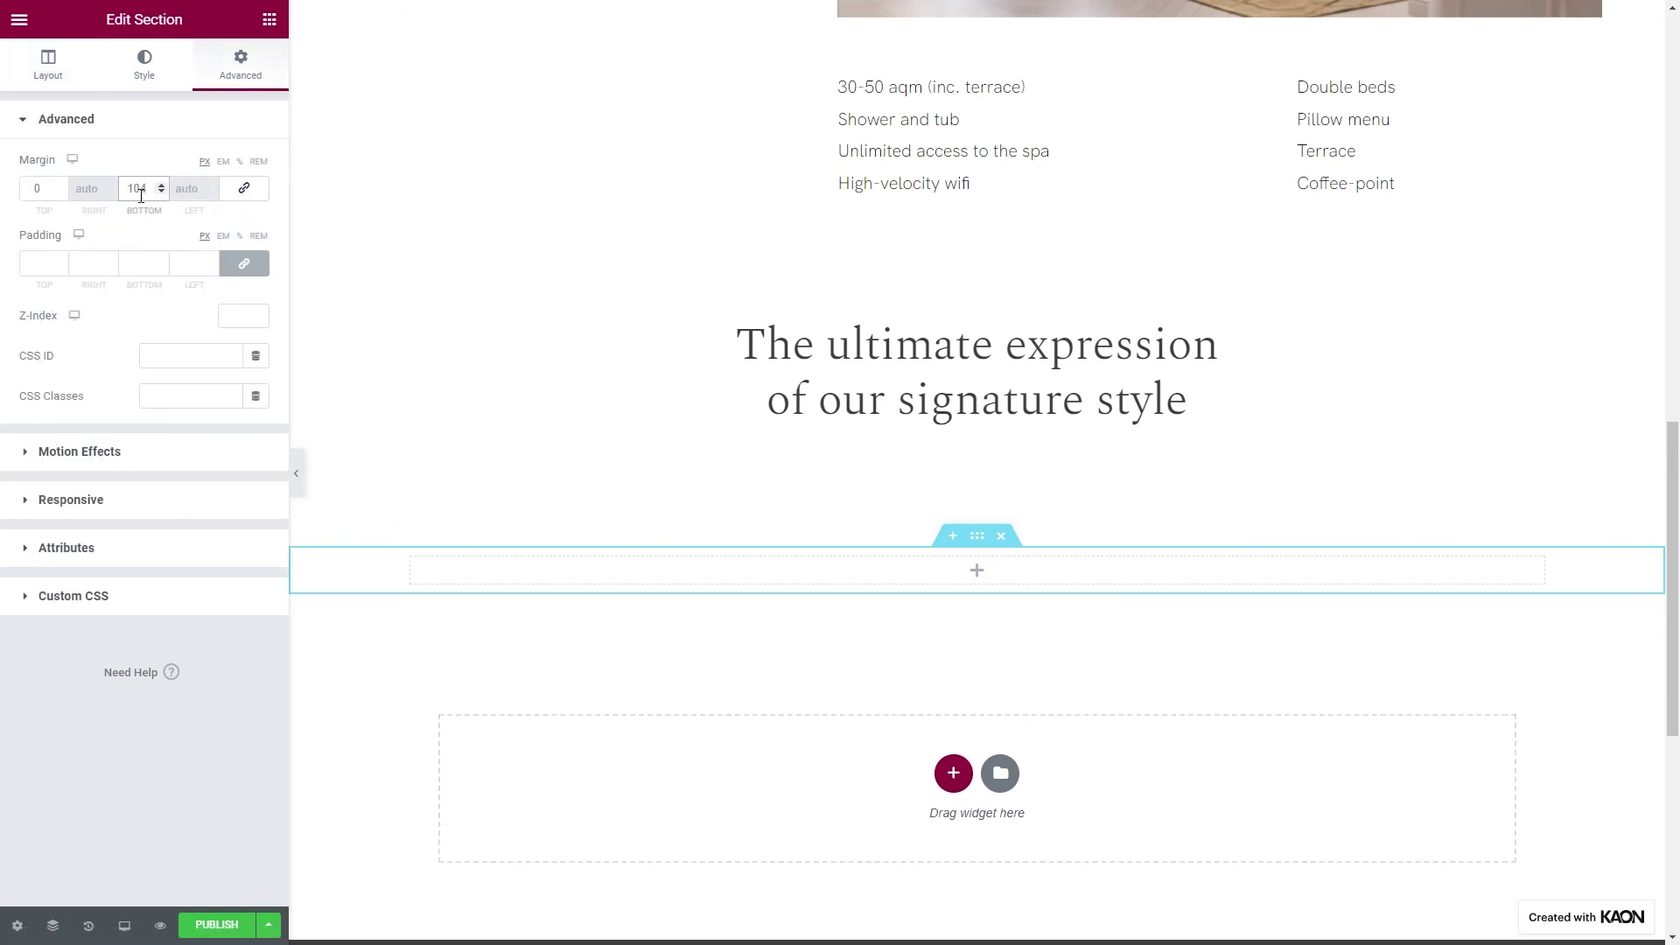
Add a Gallery widget to the empty section and link its images to a Pods Gallery Field with the Rooms Gallery key
{"action": "left_click", "coordinate": [270, 21]}
{"action": "type", "text": "gall"}
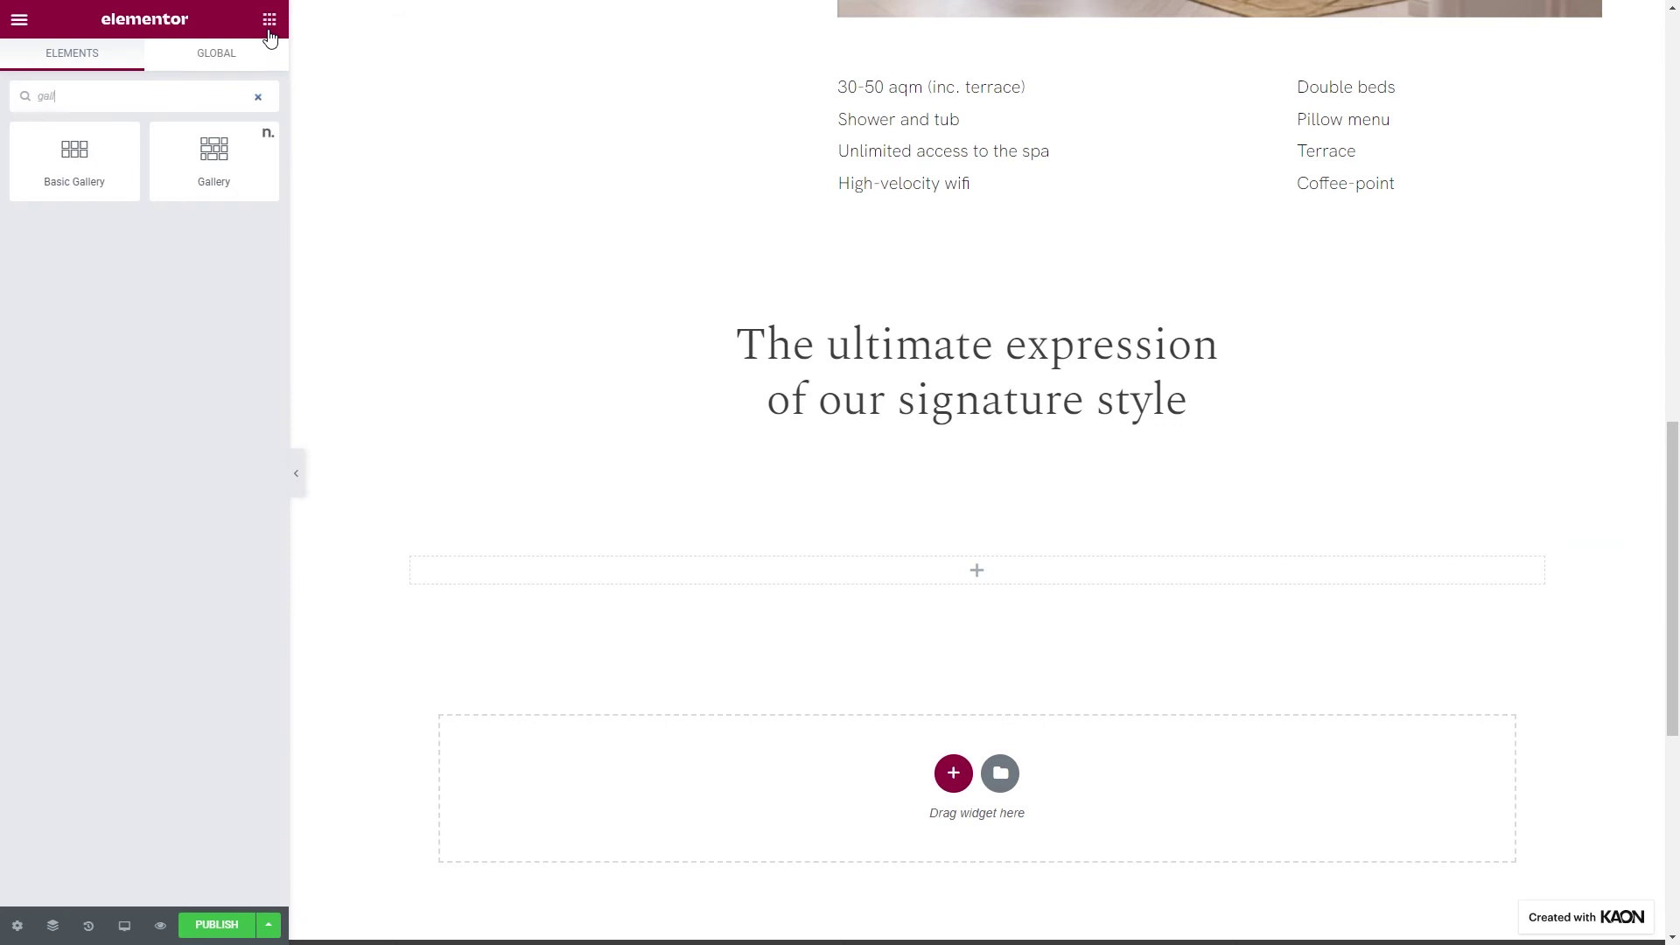
{"action": "left_click_drag", "start_coordinate": [252, 195], "coordinate": [575, 583]}
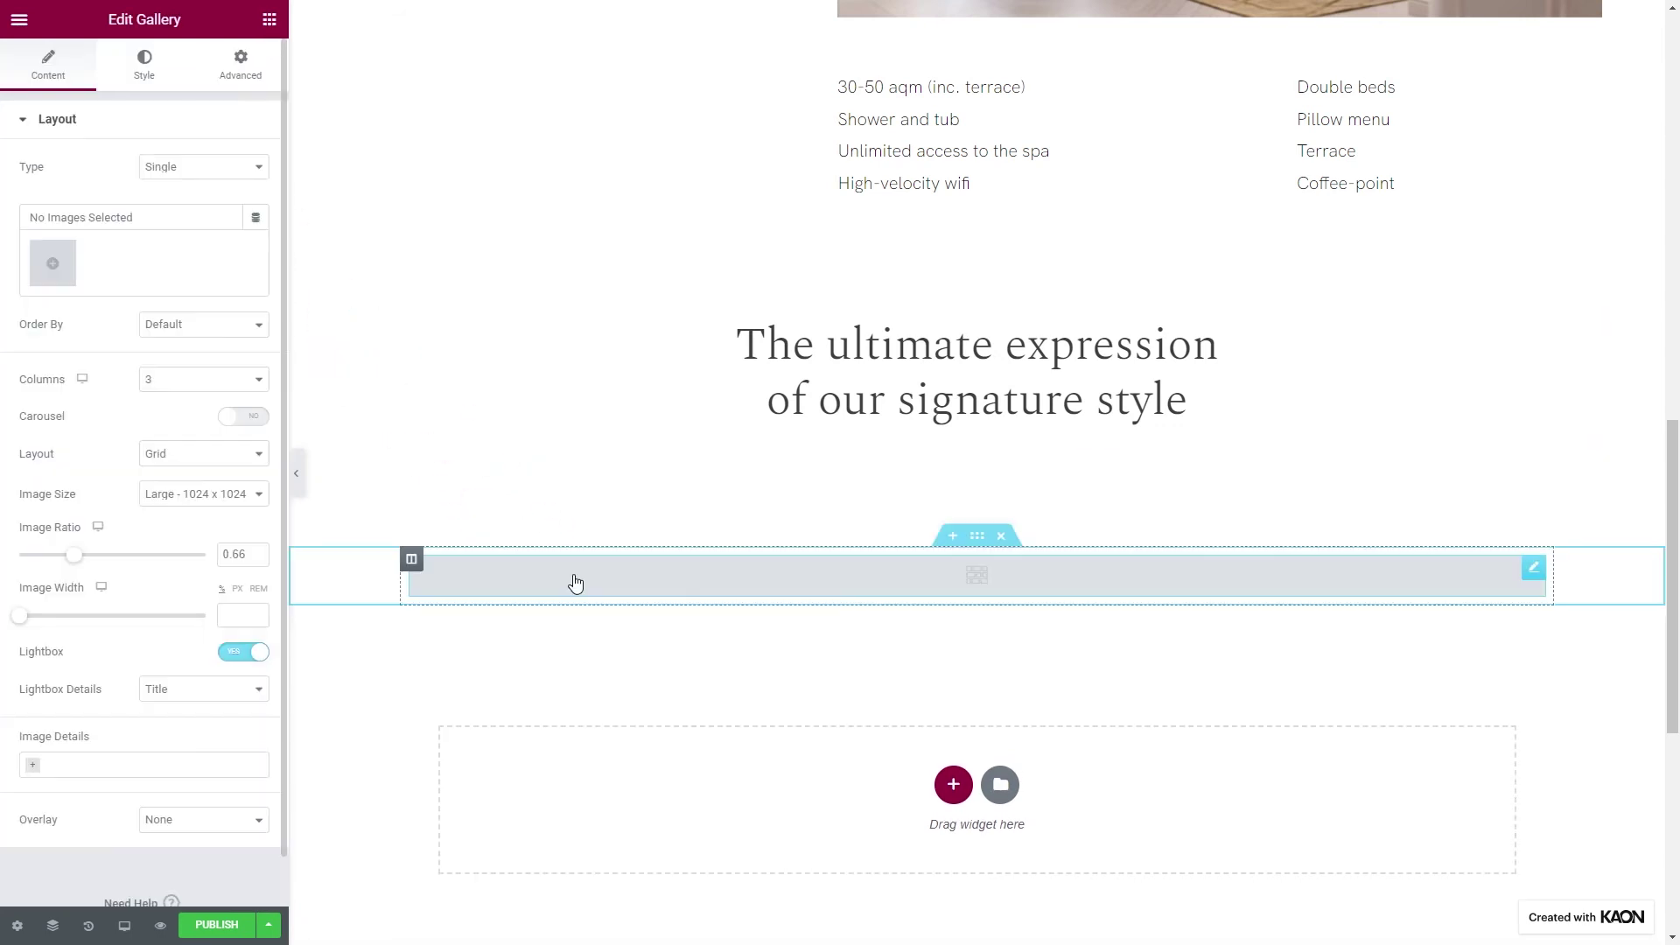
{"action": "left_click", "coordinate": [257, 227]}
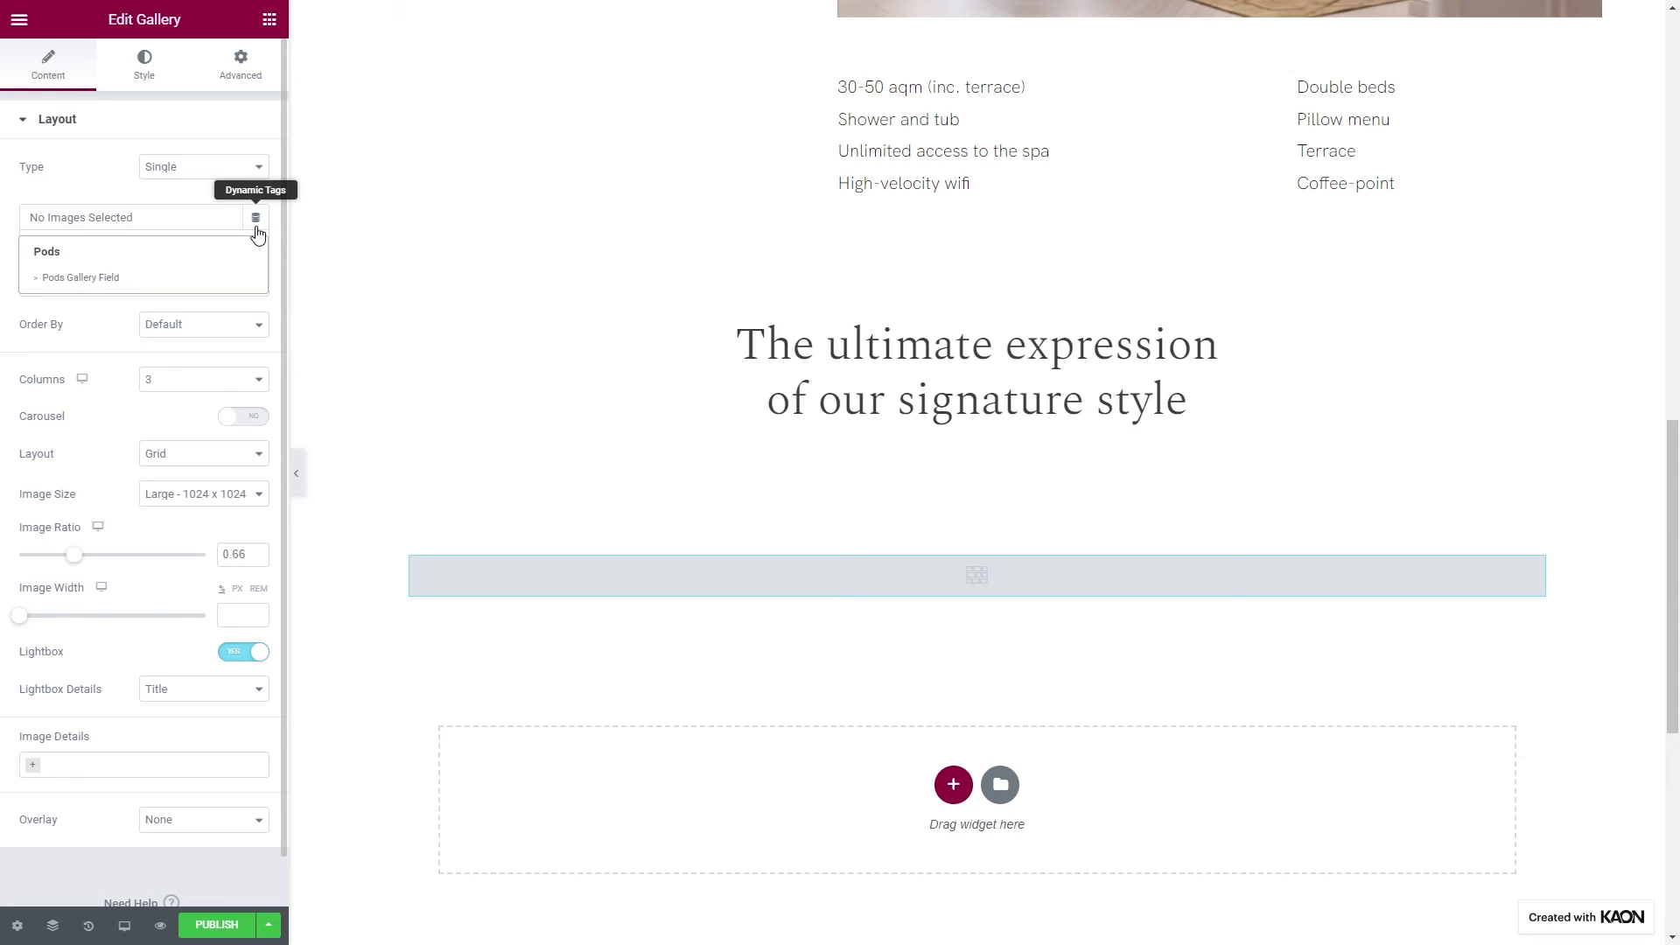
{"action": "left_click", "coordinate": [119, 277]}
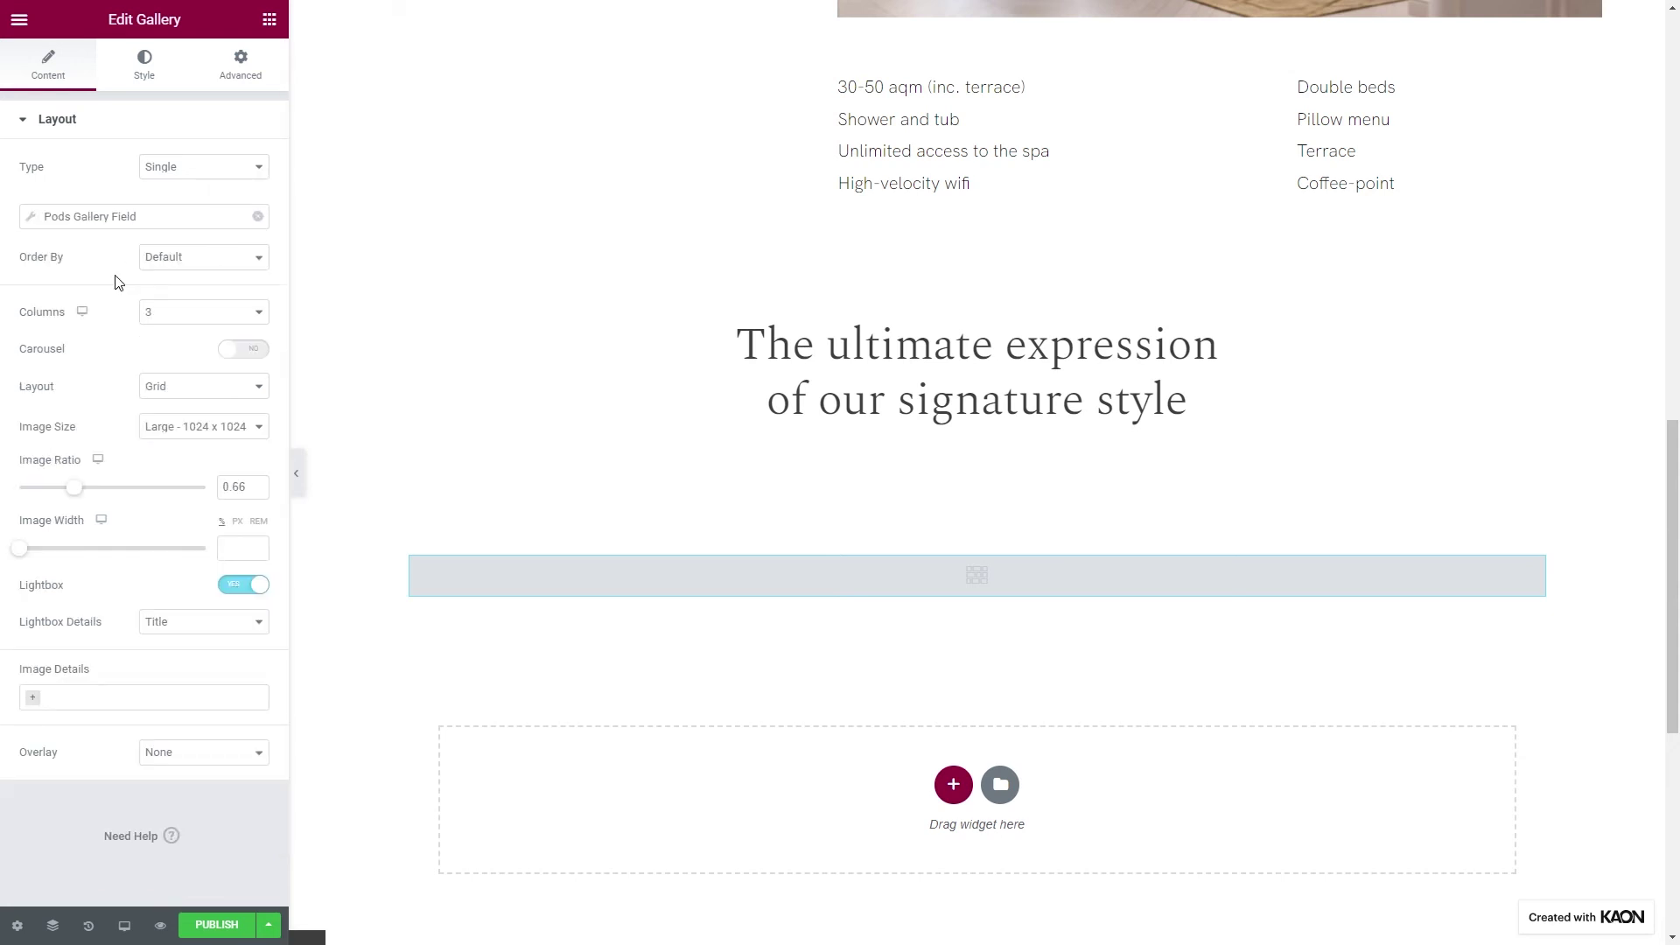
{"action": "left_click", "coordinate": [37, 228]}
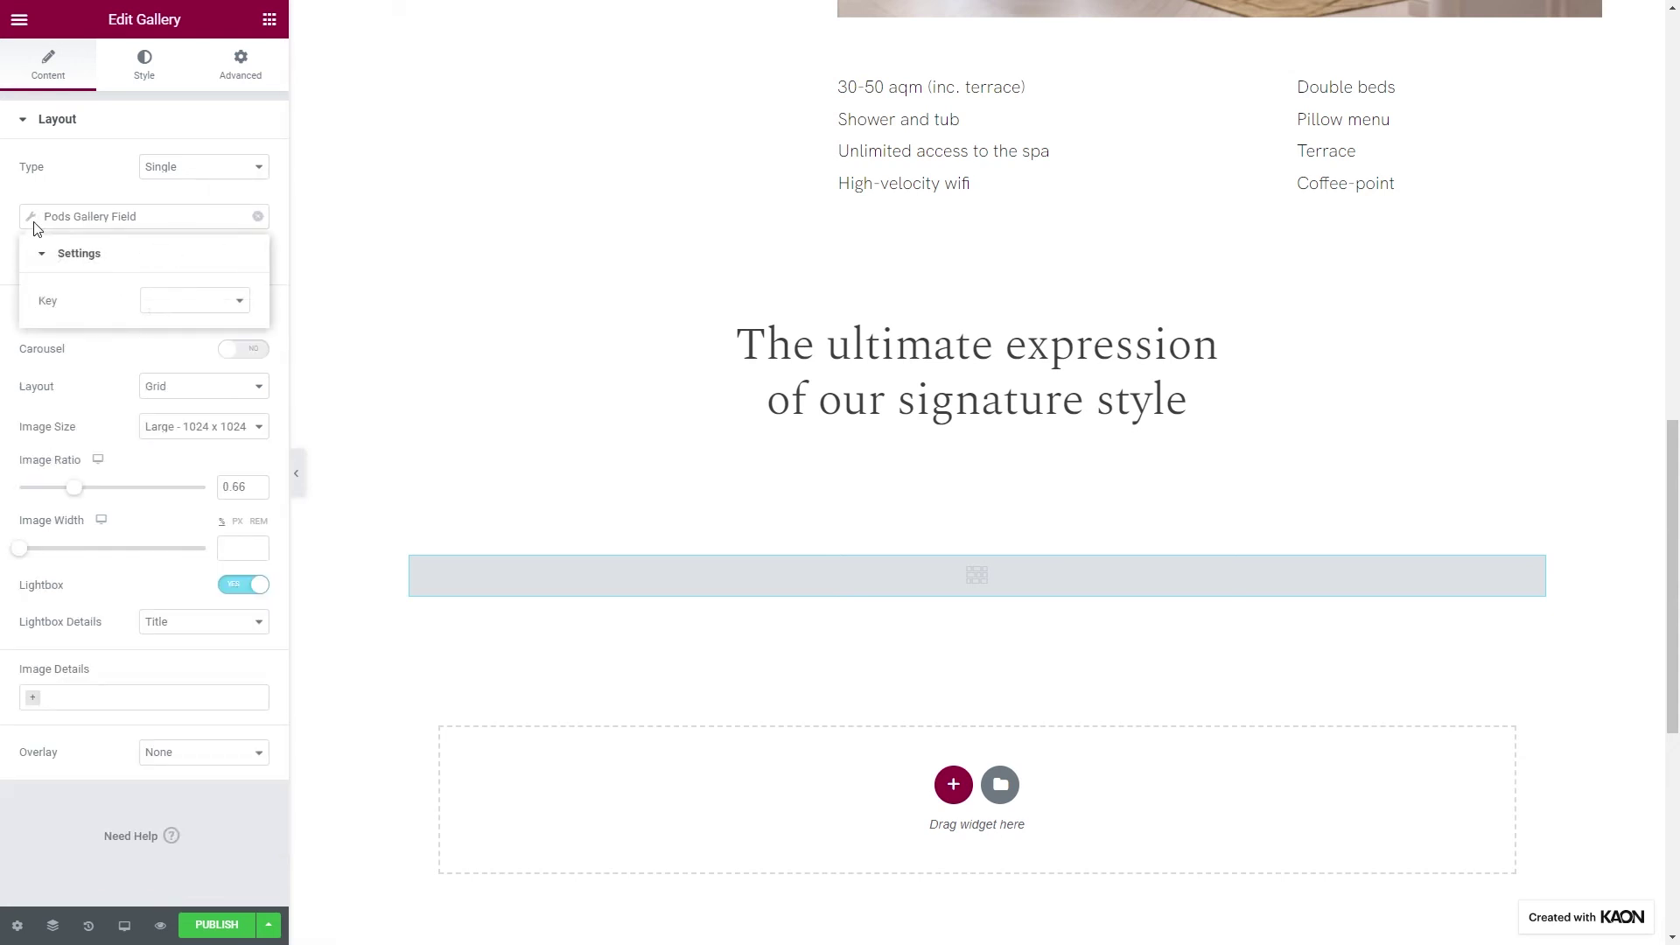
{"action": "left_click", "coordinate": [175, 300]}
{"action": "left_click", "coordinate": [193, 350]}
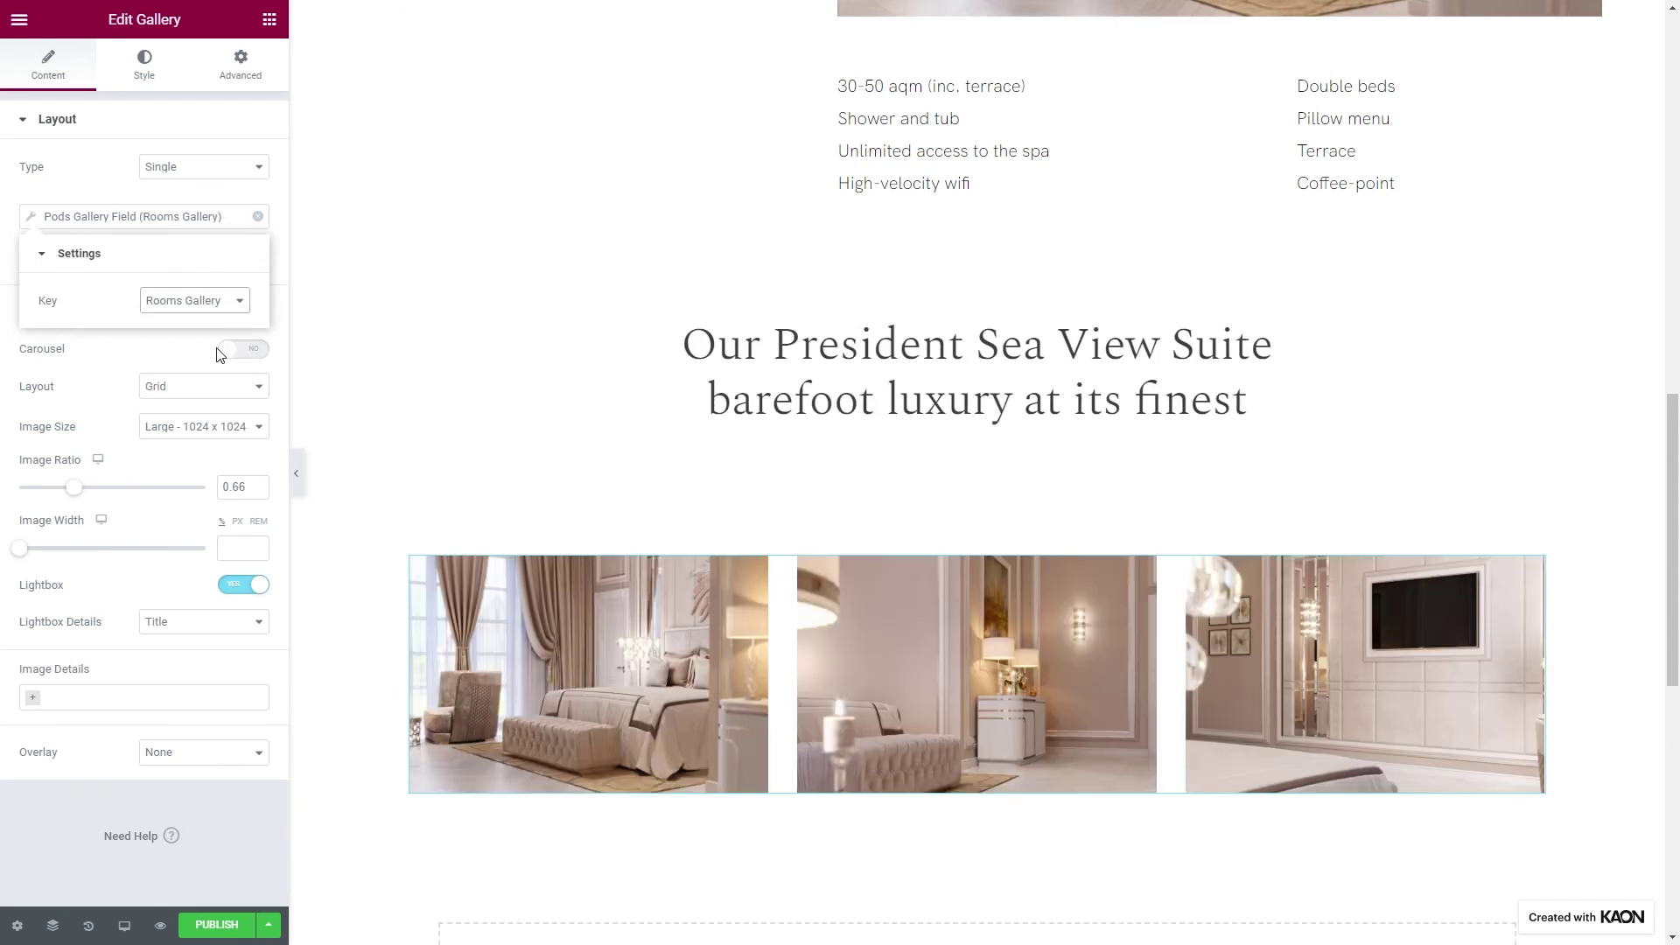
{"action": "left_click", "coordinate": [125, 200]}
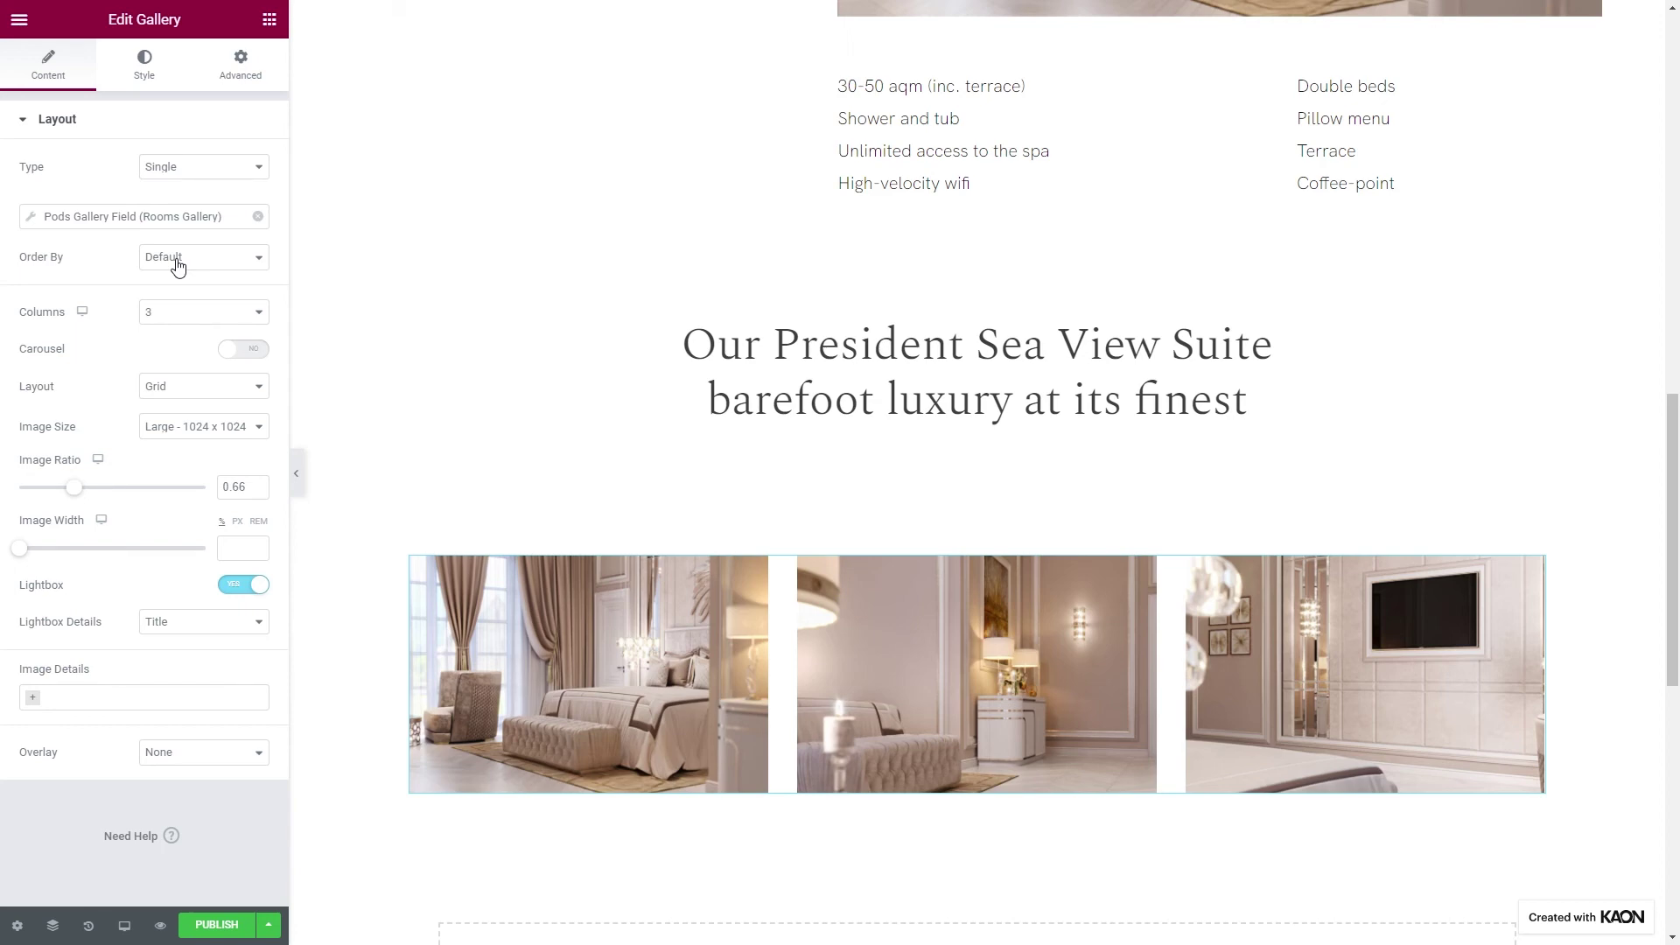
Set the gallery's number of columns to 1
{"action": "left_click", "coordinate": [173, 314]}
{"action": "left_click", "coordinate": [170, 331]}
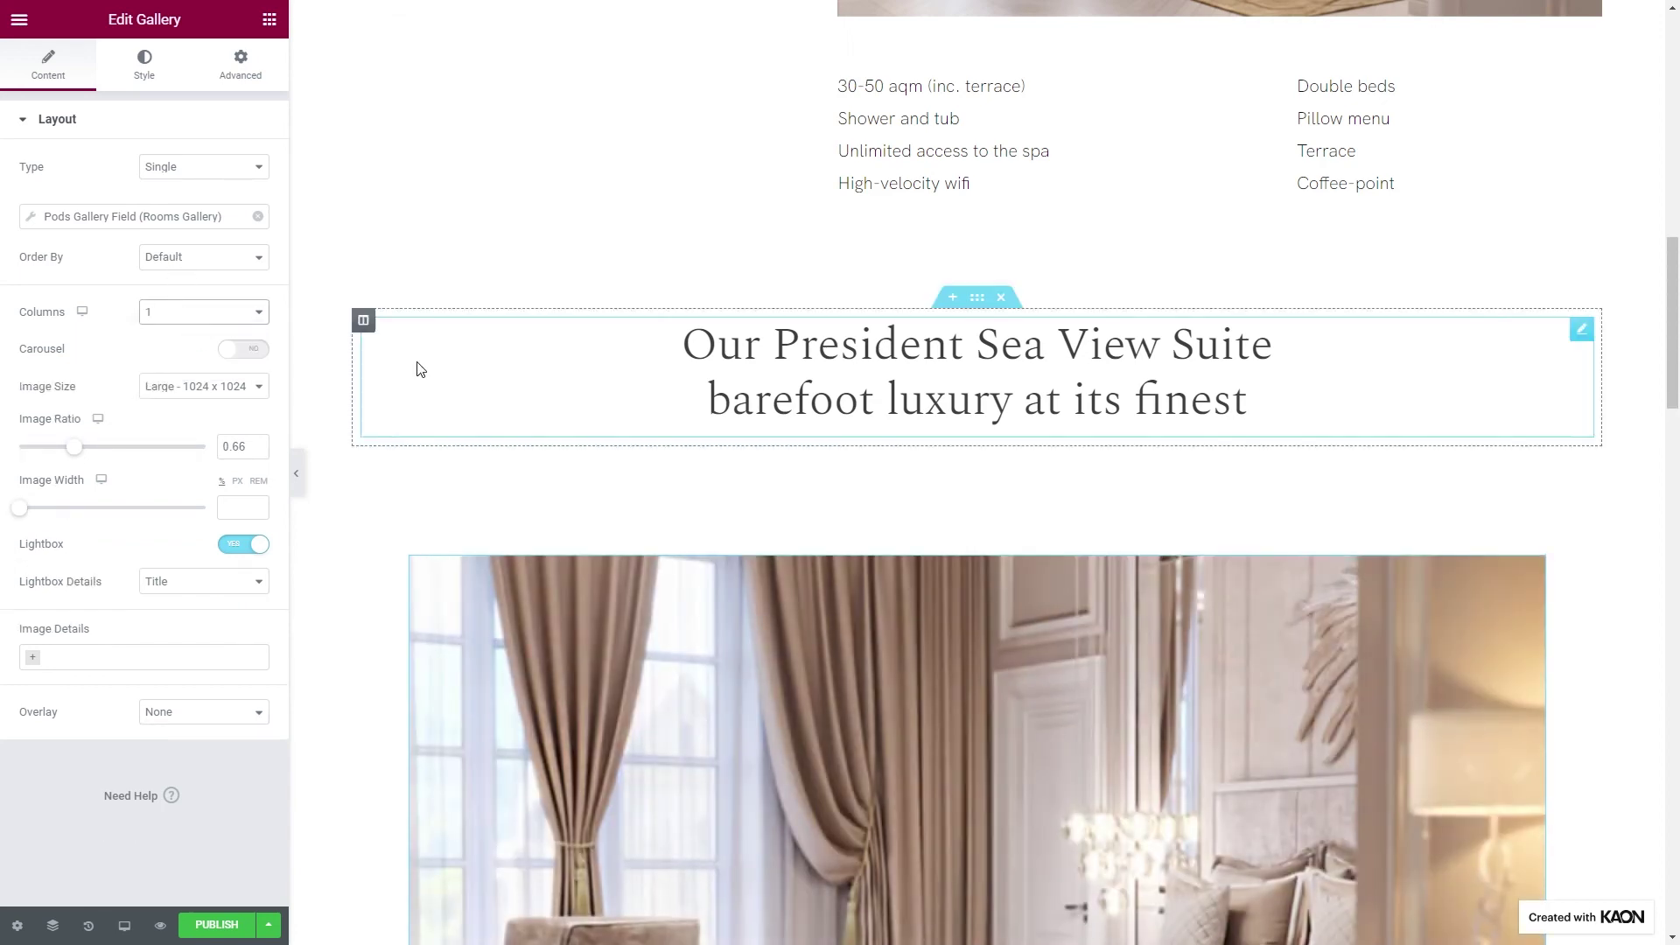
{"action": "scroll", "coordinate": [417, 369], "scroll_direction": "down", "scroll_amount": 5}
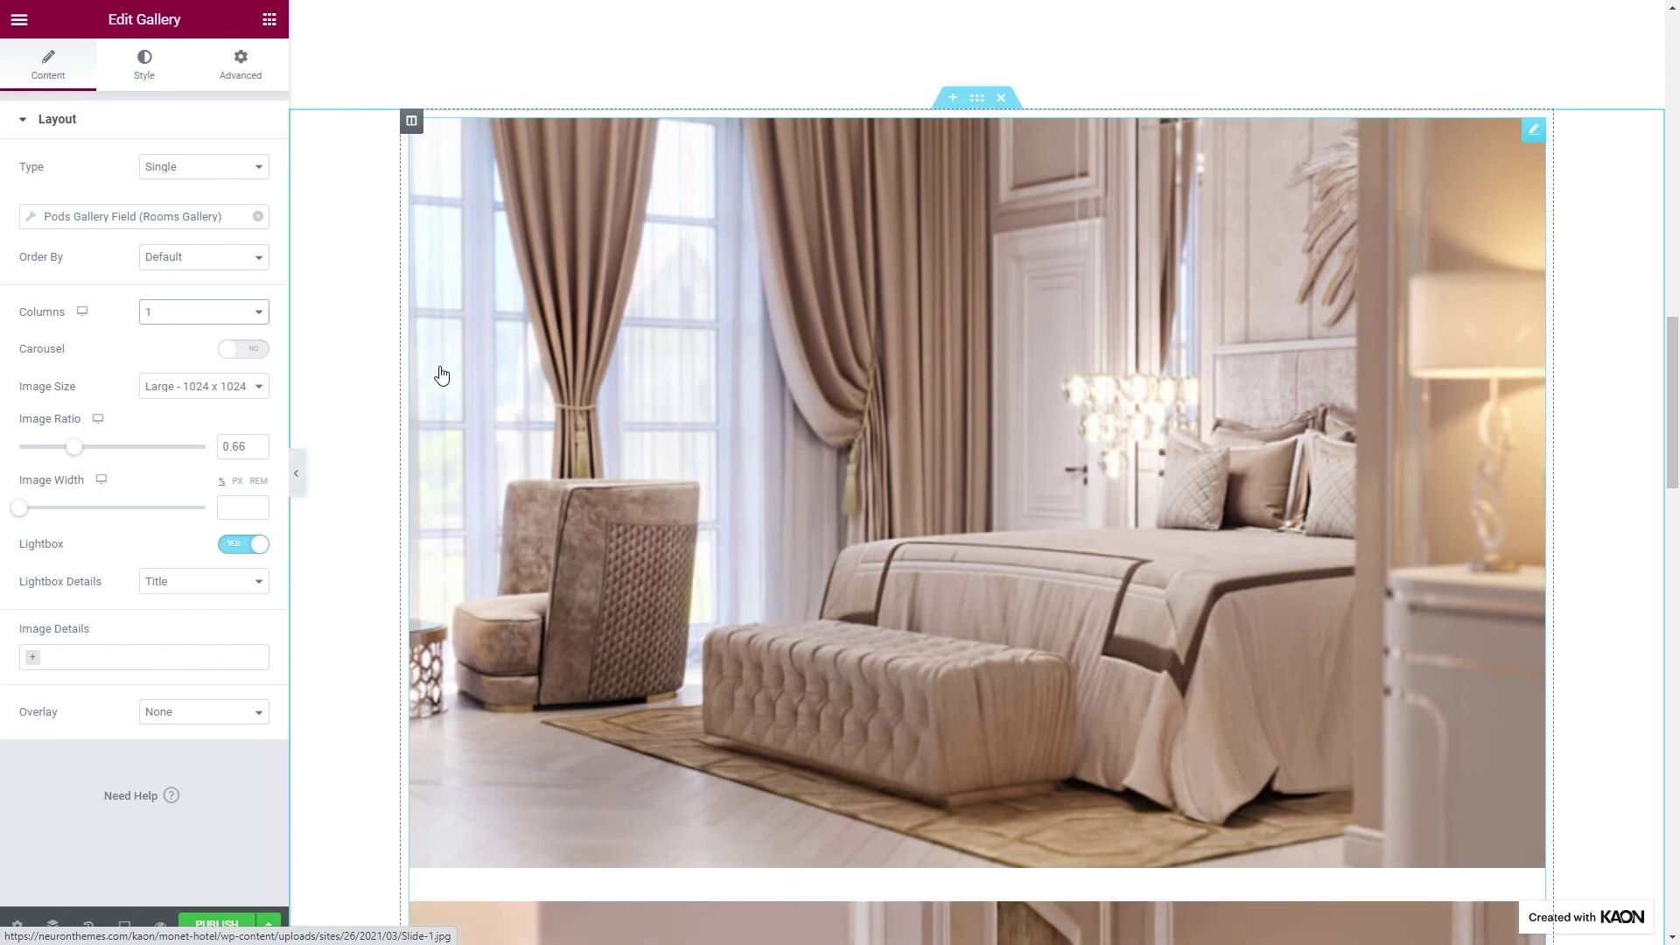
Turn the gallery into a carousel with 1 slide per view and set its image size to Full
{"action": "left_click", "coordinate": [254, 351]}
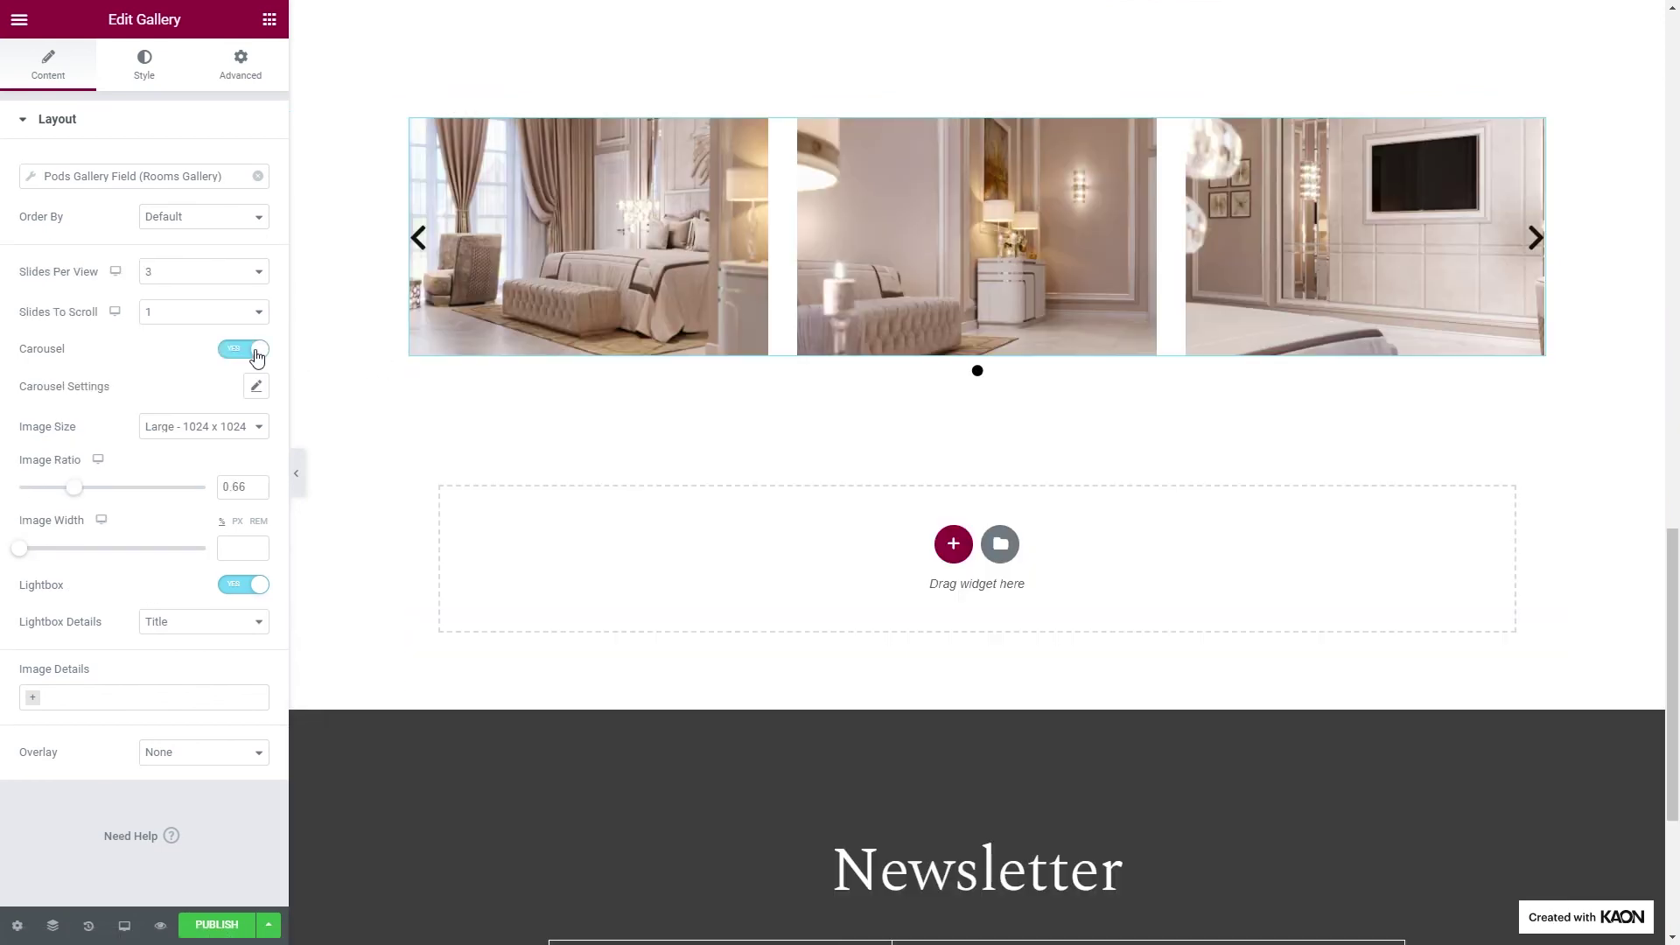
{"action": "left_click", "coordinate": [201, 277]}
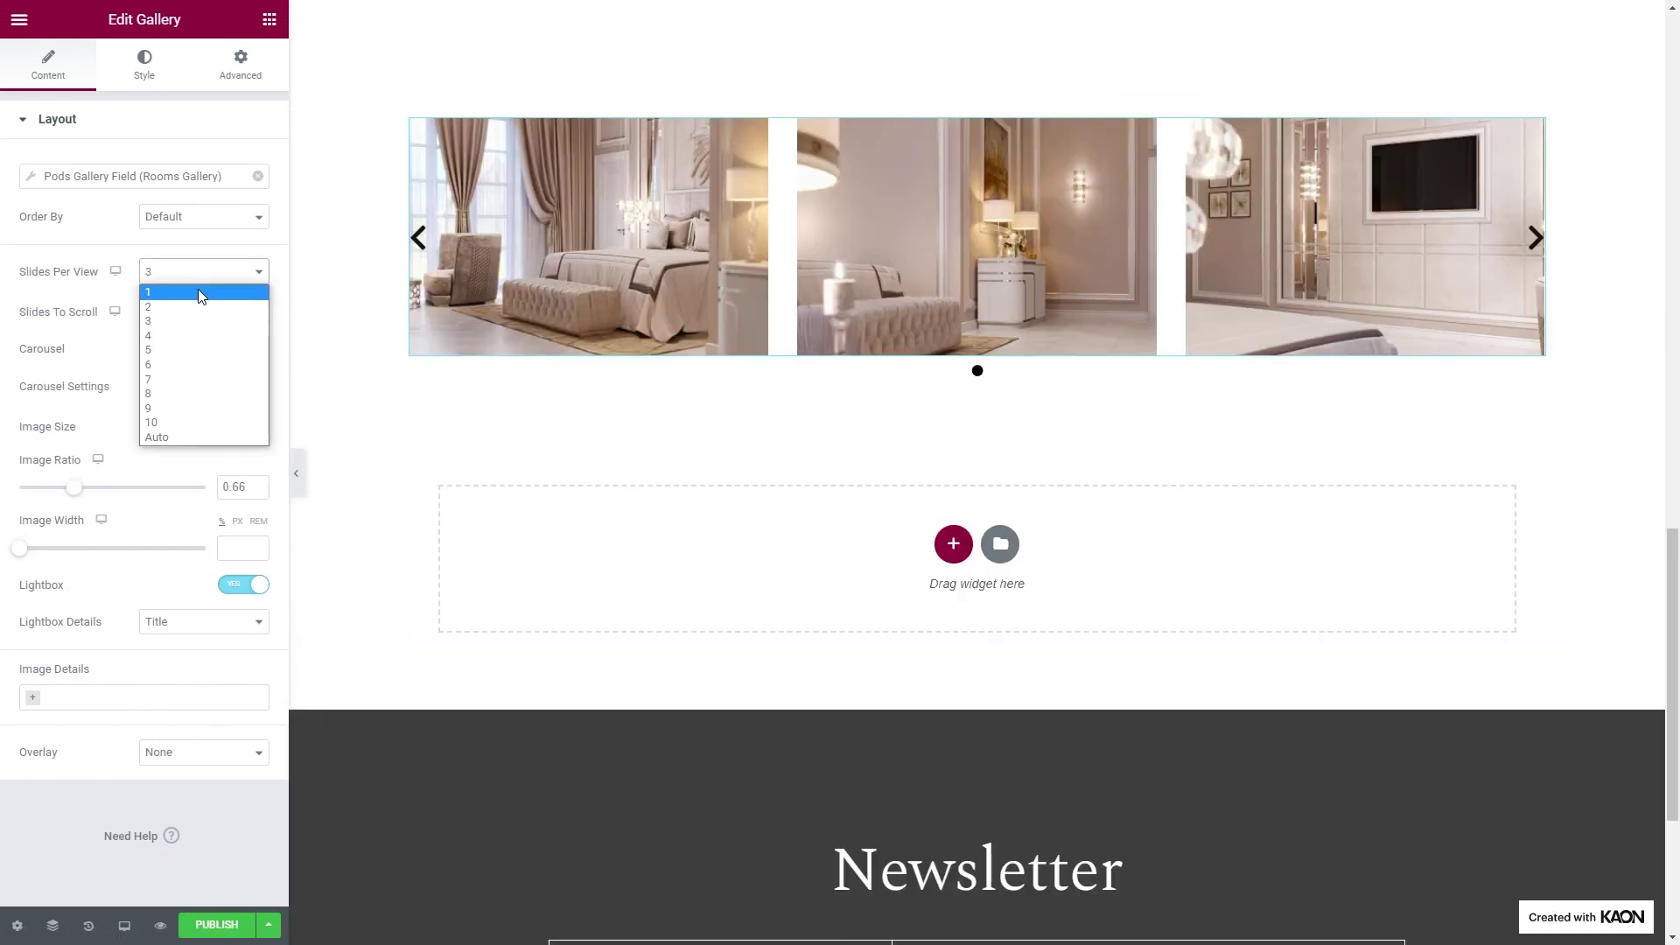
{"action": "left_click", "coordinate": [199, 291]}
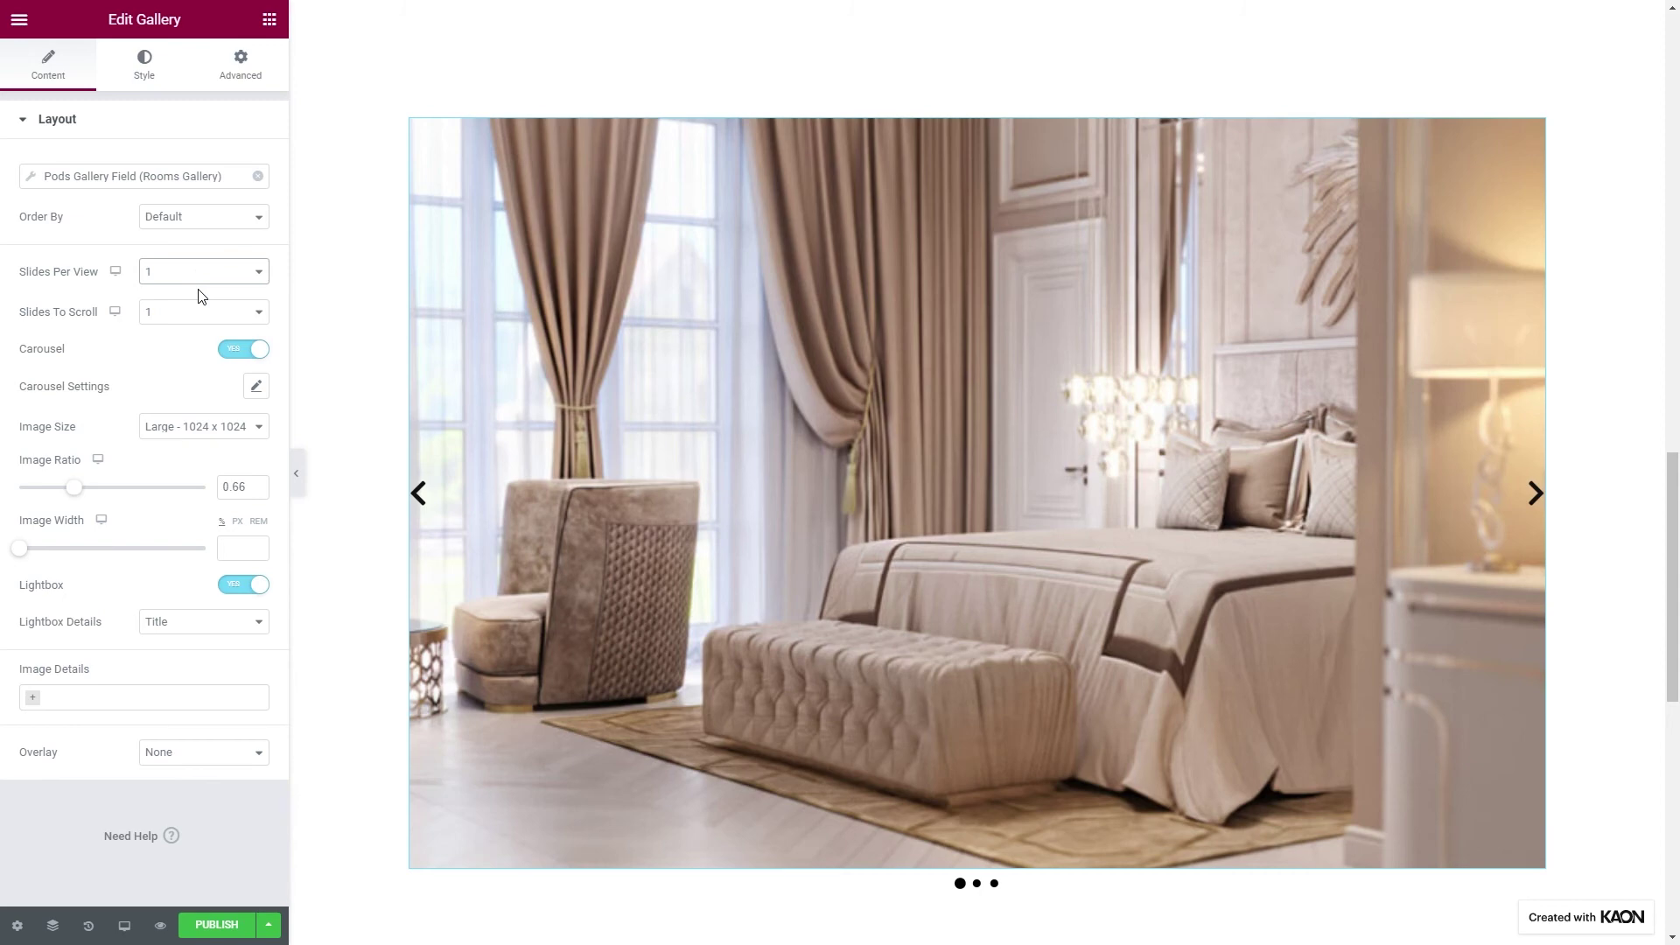
{"action": "left_click", "coordinate": [188, 428]}
{"action": "left_click", "coordinate": [175, 534]}
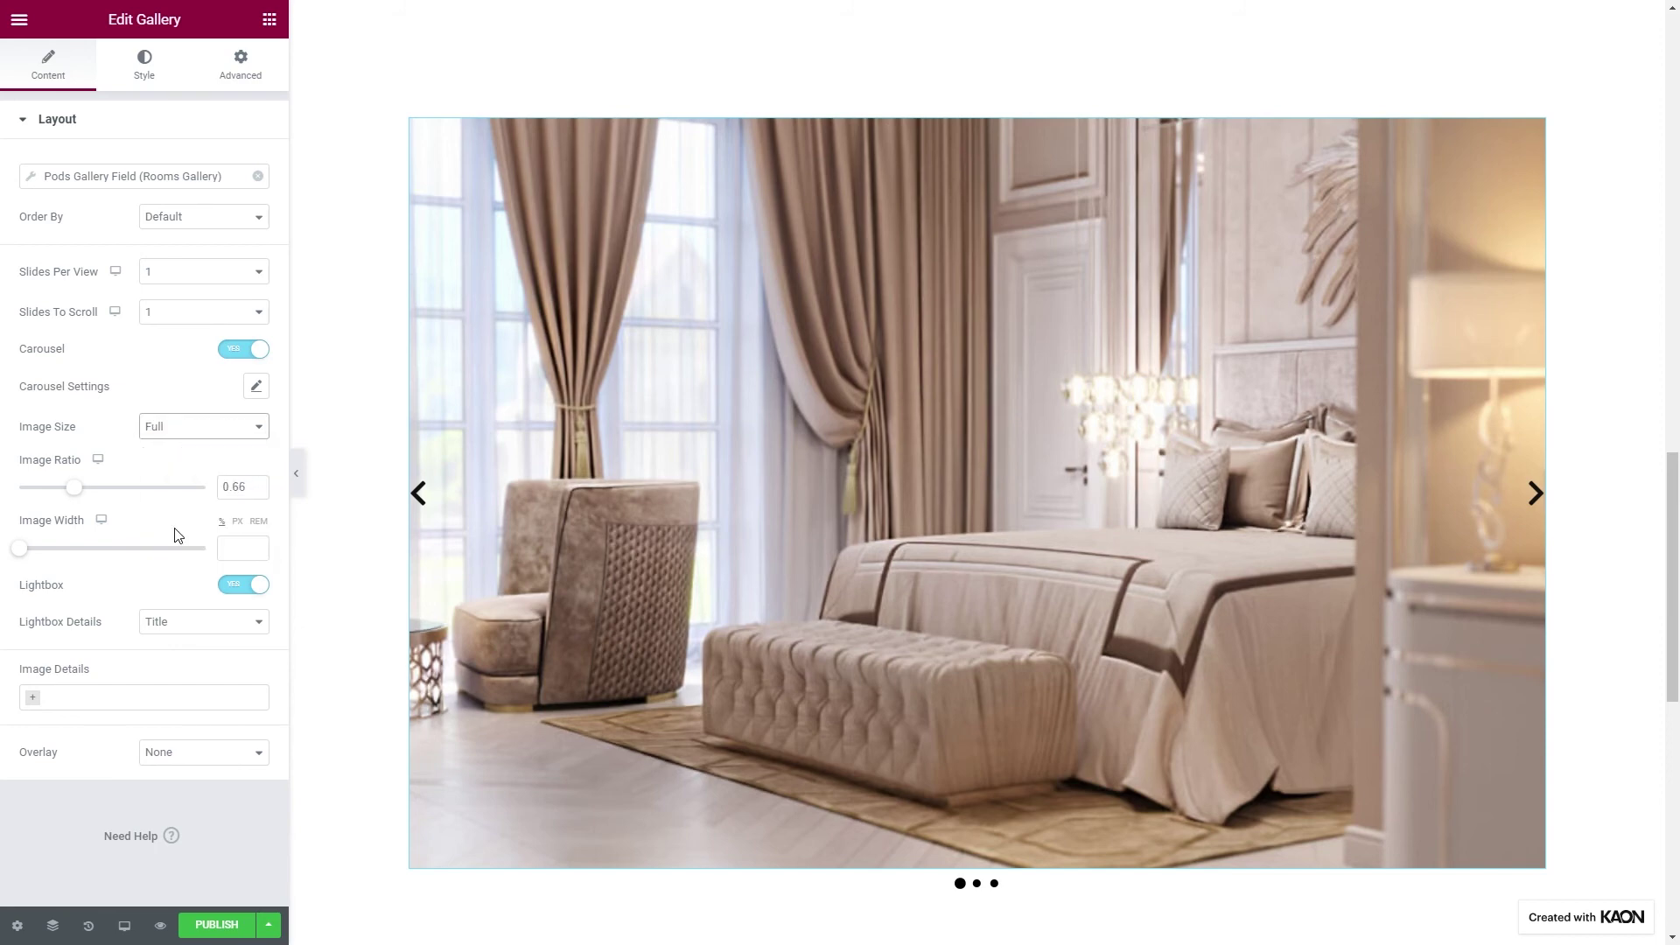
Remove the arrow icon from the gallery carousel's navigation style
{"action": "left_click", "coordinate": [149, 80]}
{"action": "left_click", "coordinate": [145, 462]}
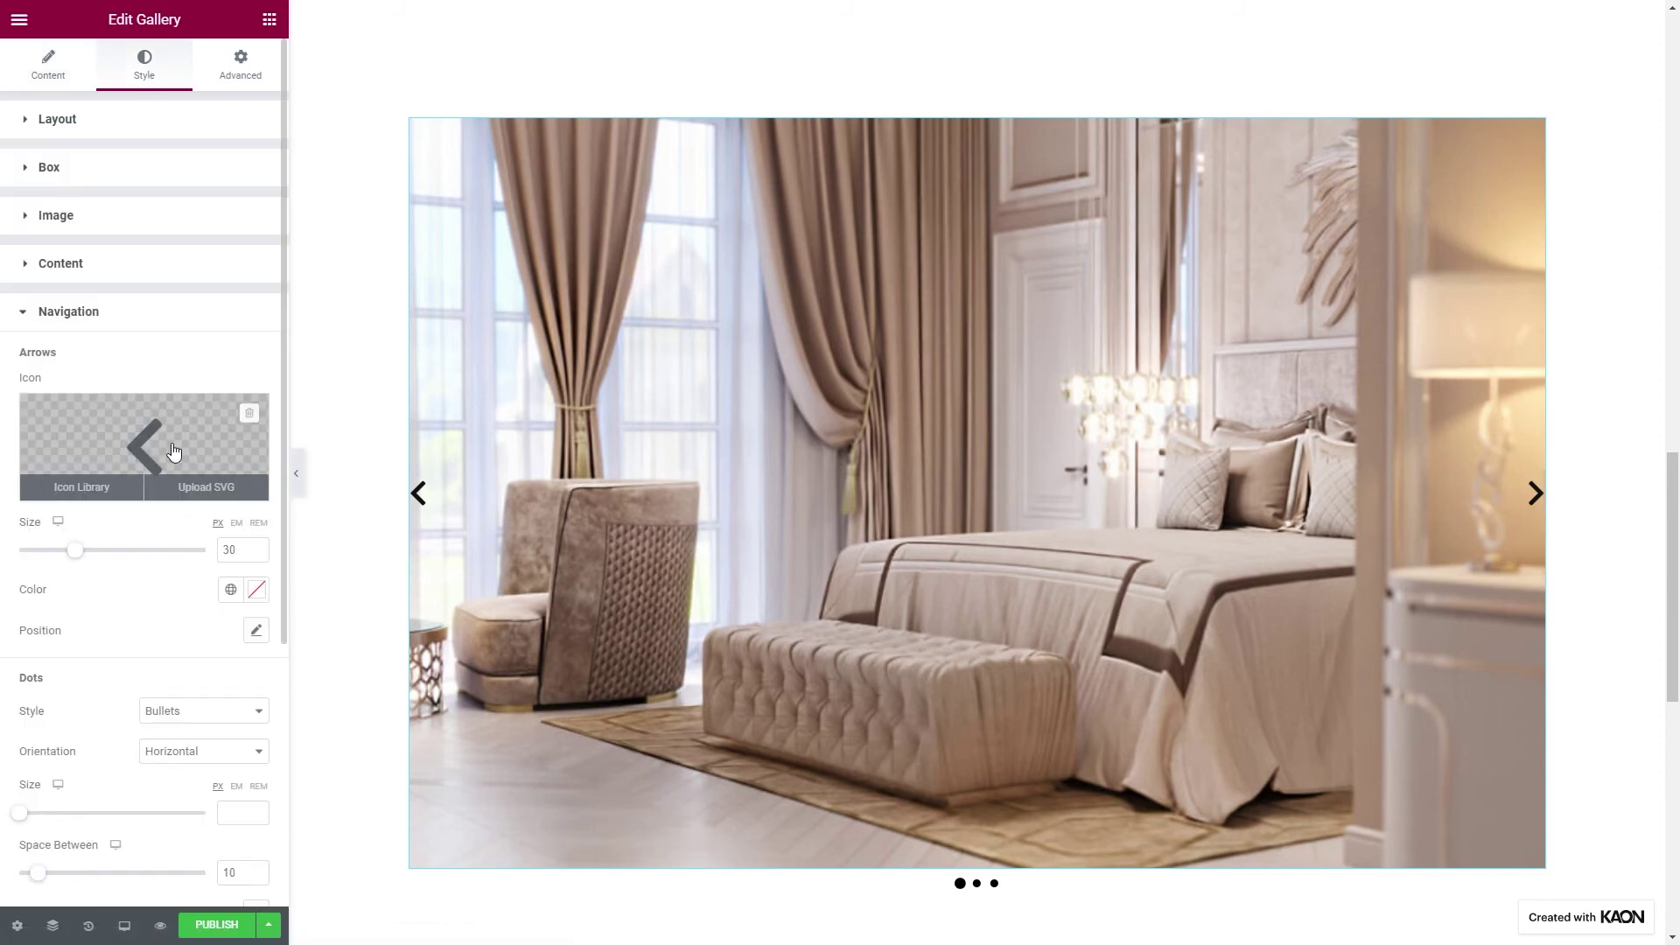
{"action": "left_click", "coordinate": [249, 414]}
{"action": "scroll", "coordinate": [244, 415], "scroll_direction": "down", "scroll_amount": 1}
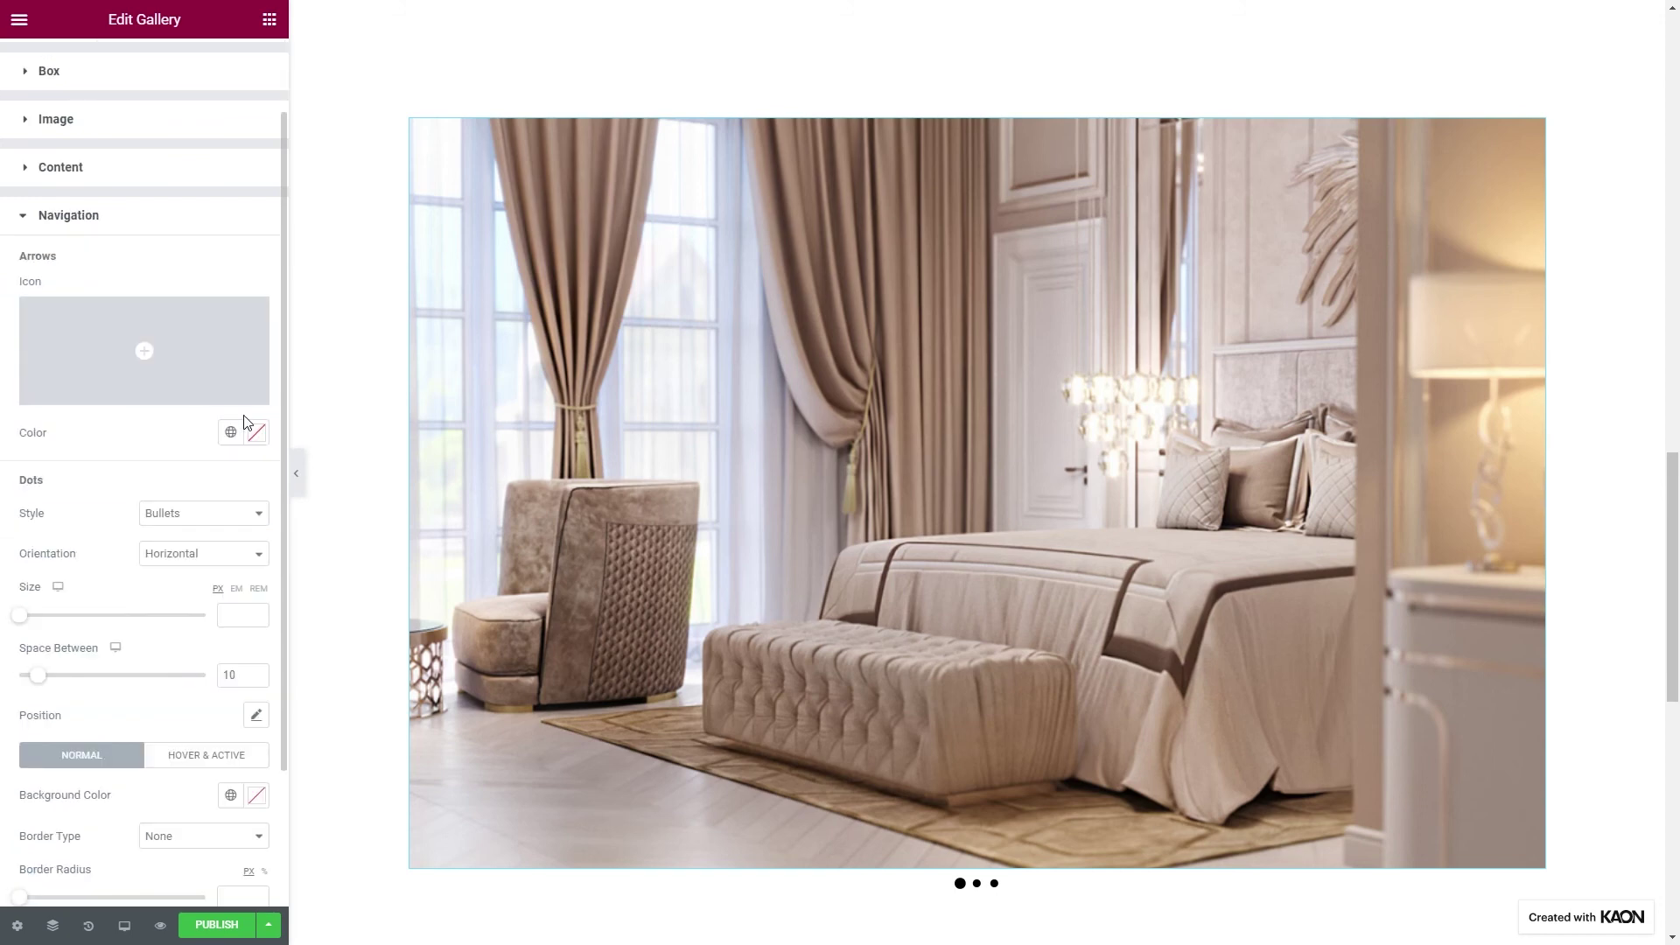
Insert the saved Rooms Related Section template from the library below the gallery
{"action": "scroll", "coordinate": [902, 612], "scroll_direction": "down", "scroll_amount": 4}
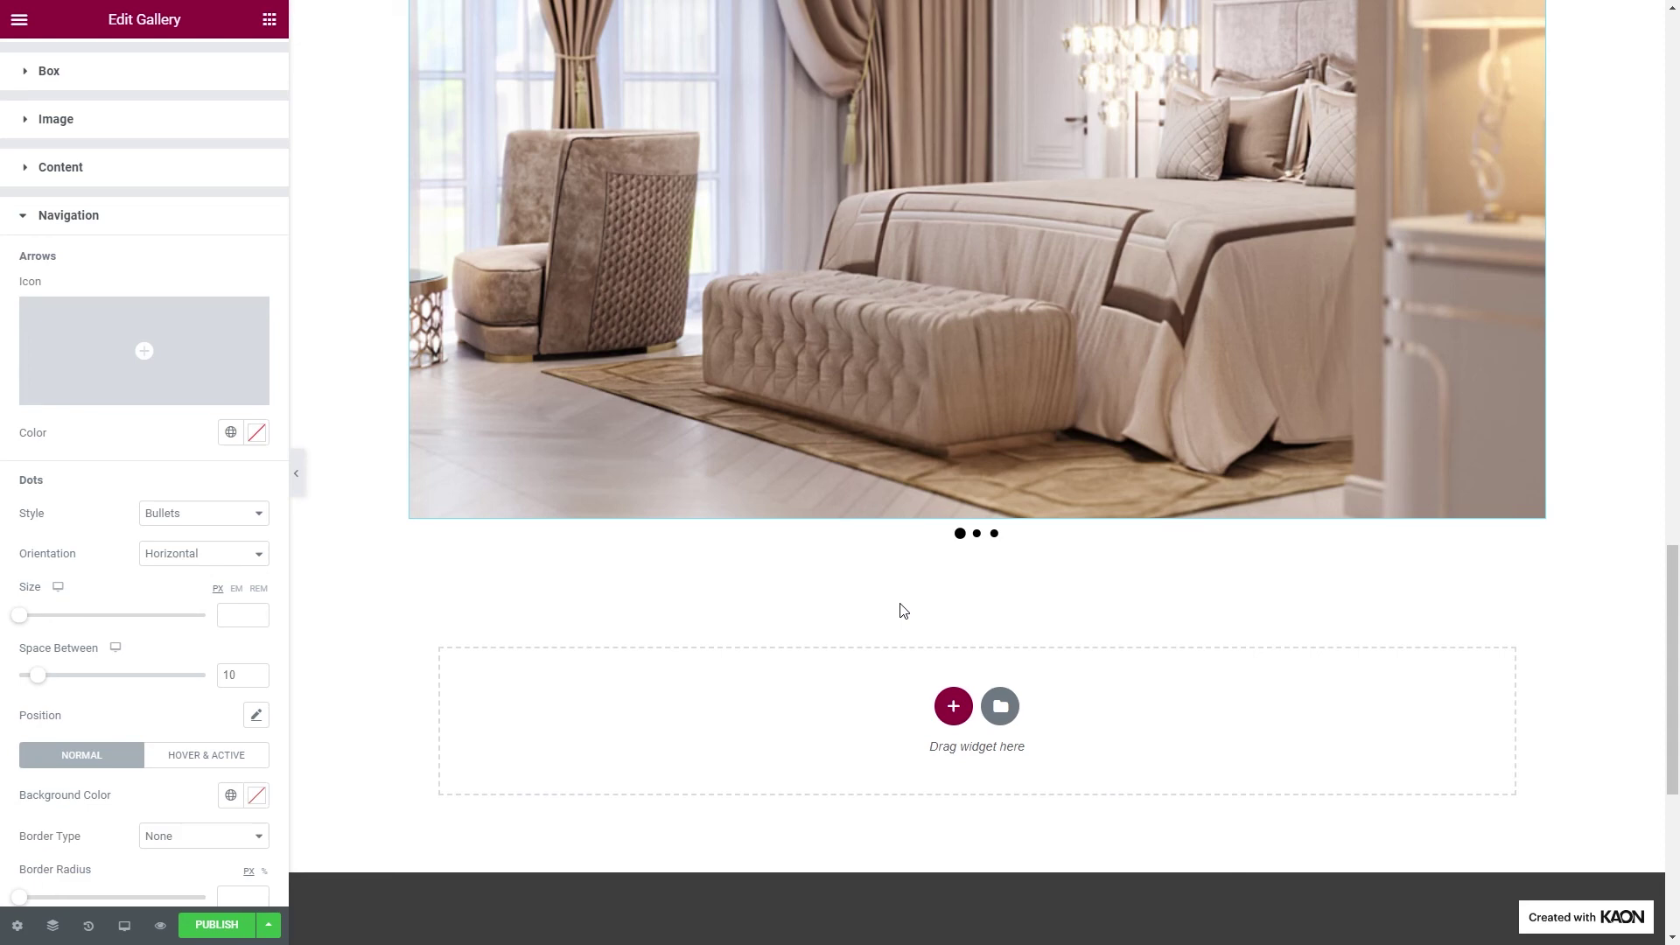
{"action": "left_click", "coordinate": [999, 709]}
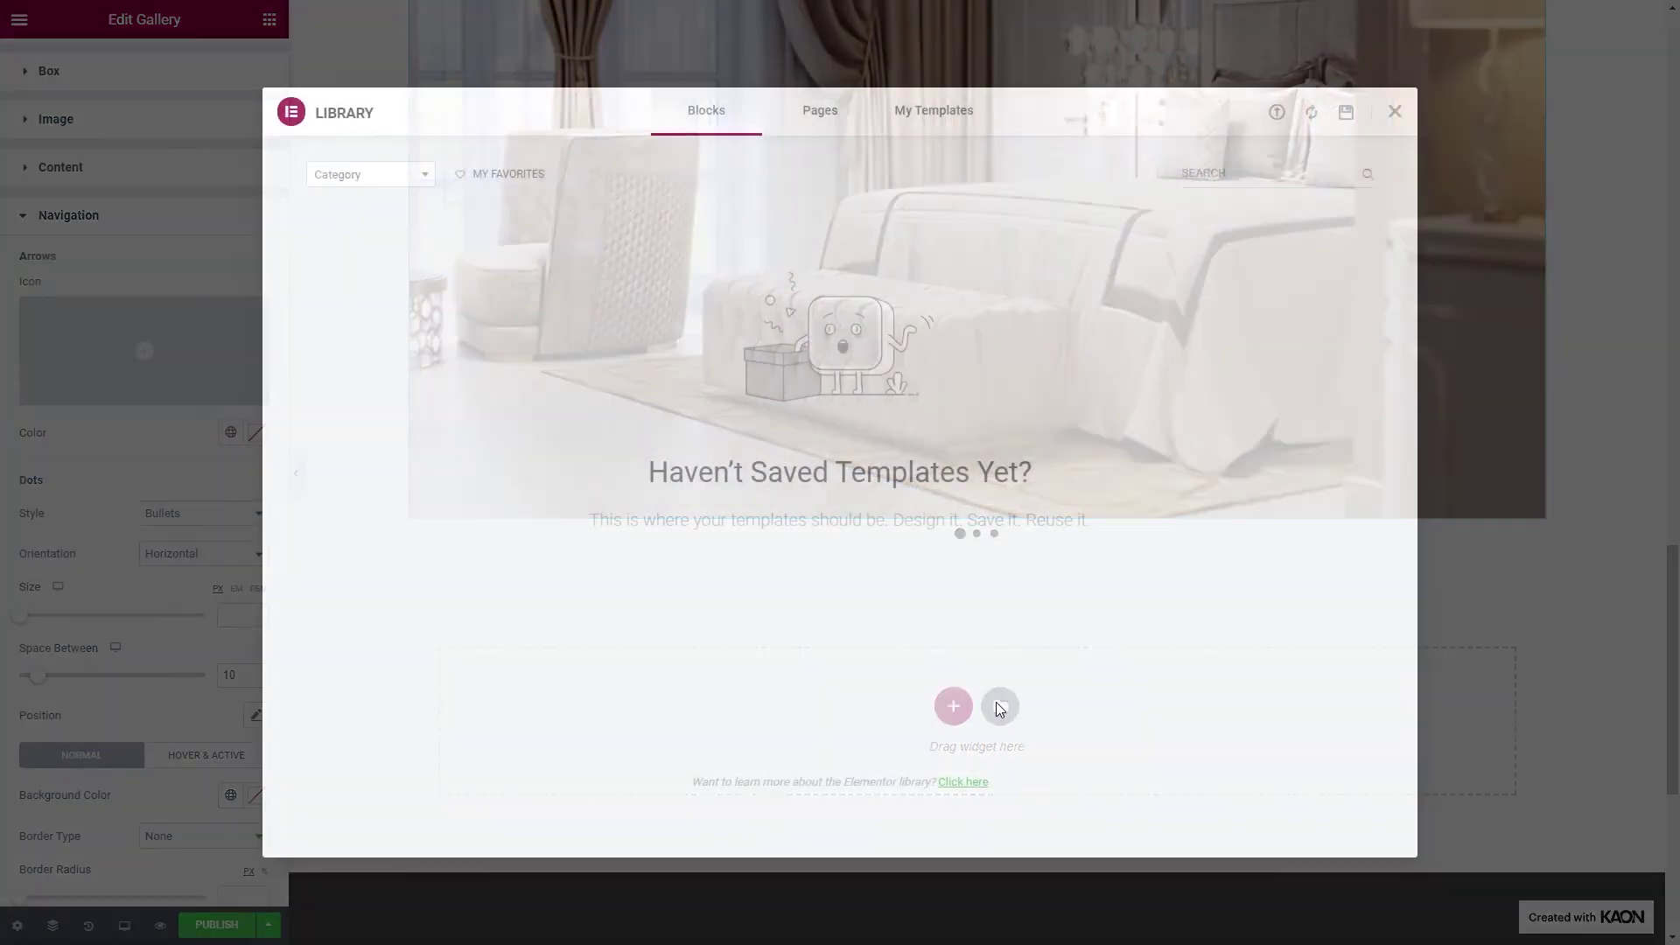
{"action": "left_click", "coordinate": [949, 124]}
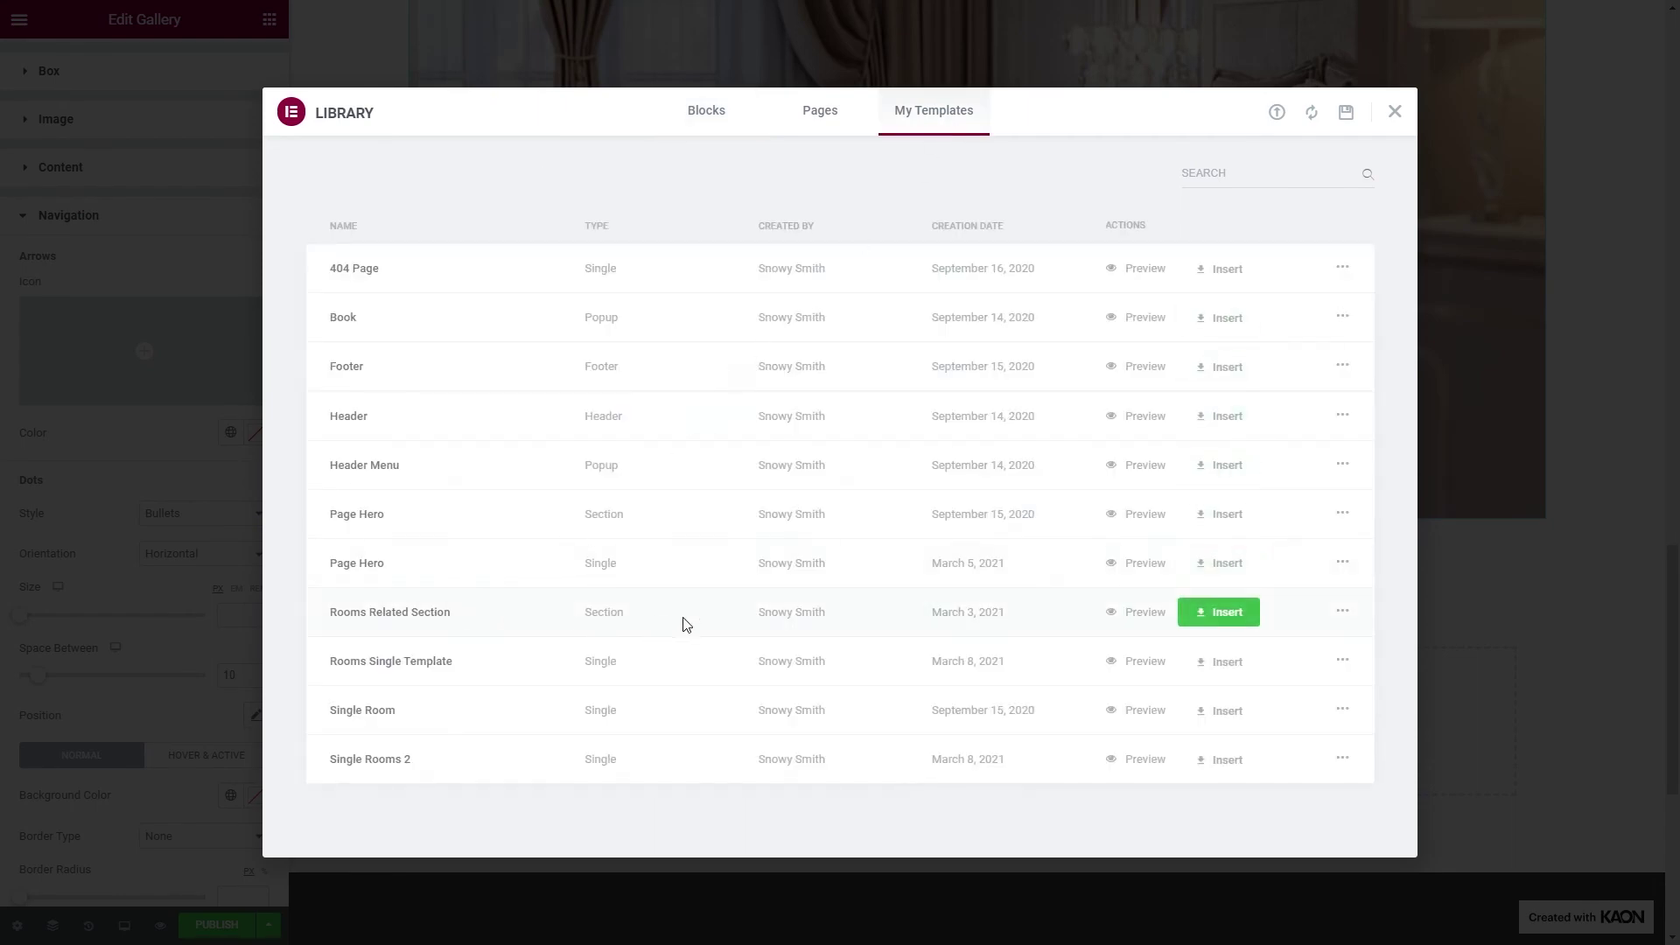
{"action": "left_click", "coordinate": [1227, 616]}
{"action": "left_click", "coordinate": [918, 536]}
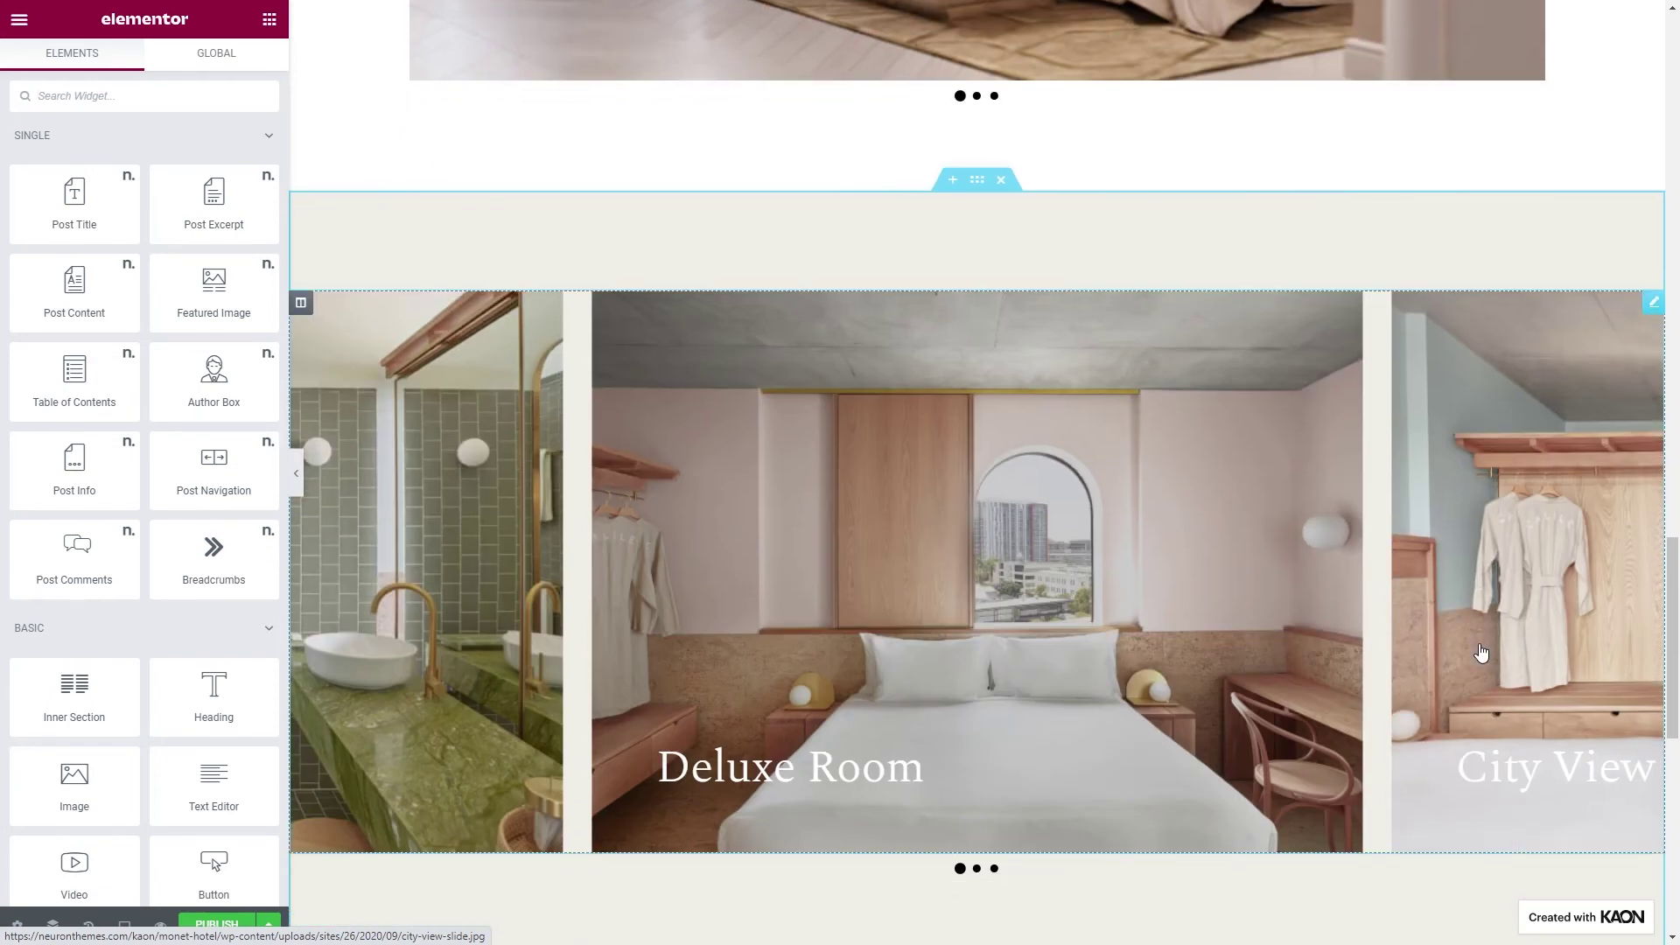
Add a single-column section below the related rooms carousel
{"action": "scroll", "coordinate": [1481, 653], "scroll_direction": "down", "scroll_amount": 4}
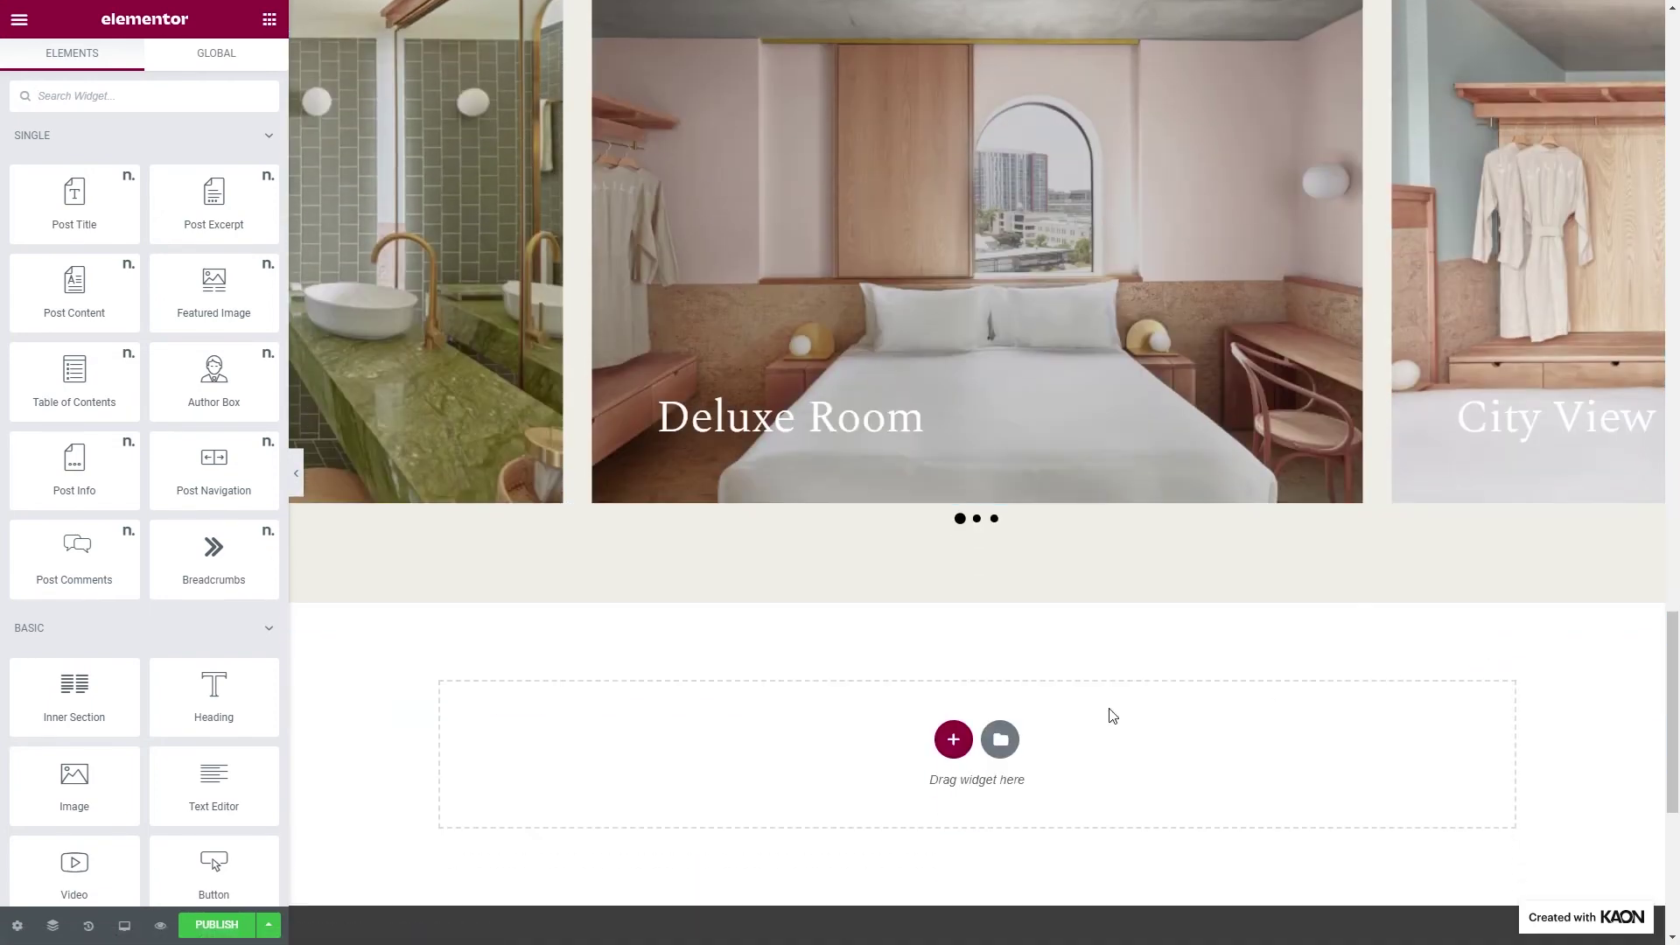
{"action": "left_click", "coordinate": [953, 740]}
{"action": "left_click", "coordinate": [705, 792]}
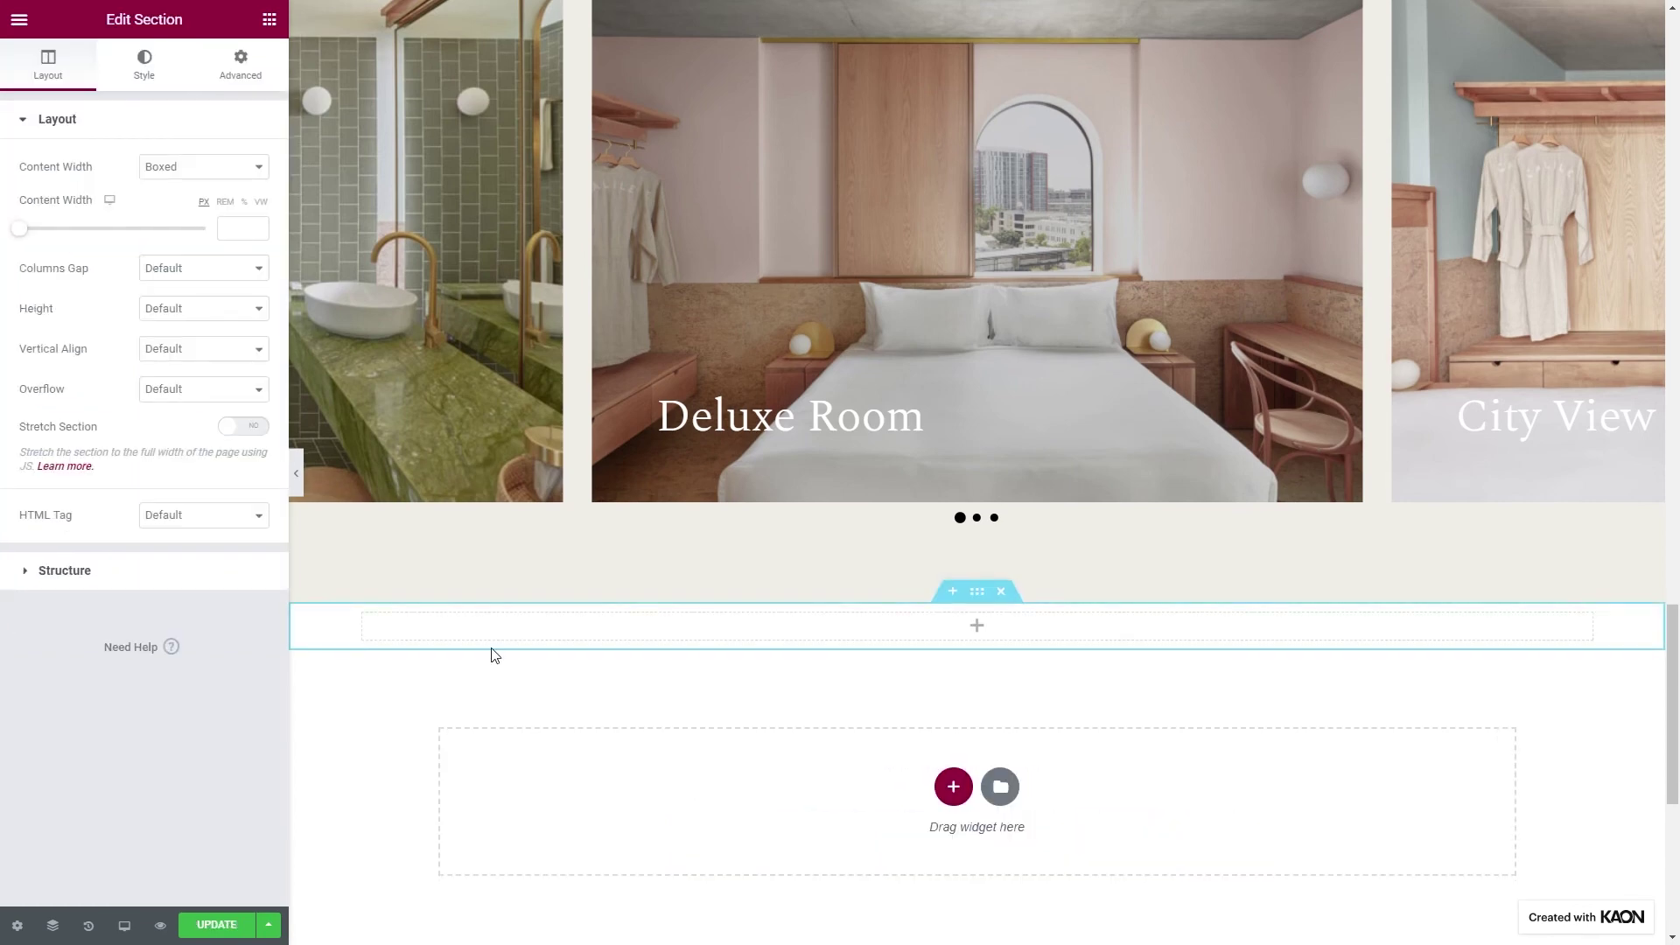
Set the new section's content width to 670 px and give it the light beige global background color
{"action": "left_click", "coordinate": [241, 227]}
{"action": "type", "text": "670"}
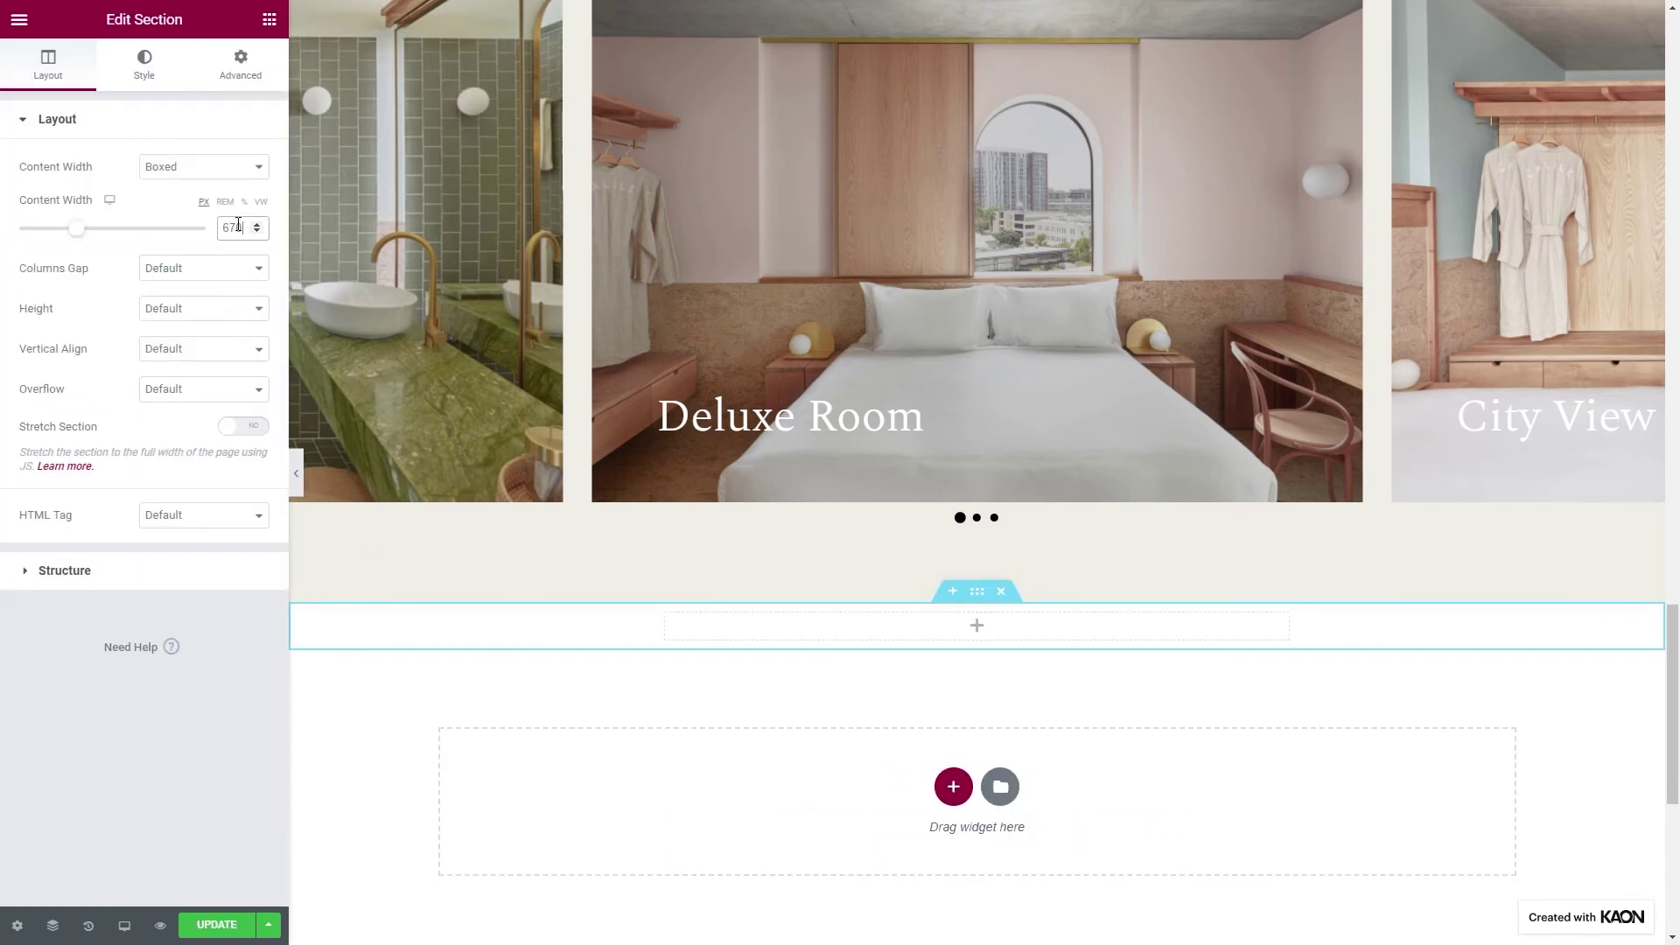
{"action": "left_click", "coordinate": [143, 69]}
{"action": "left_click", "coordinate": [180, 209]}
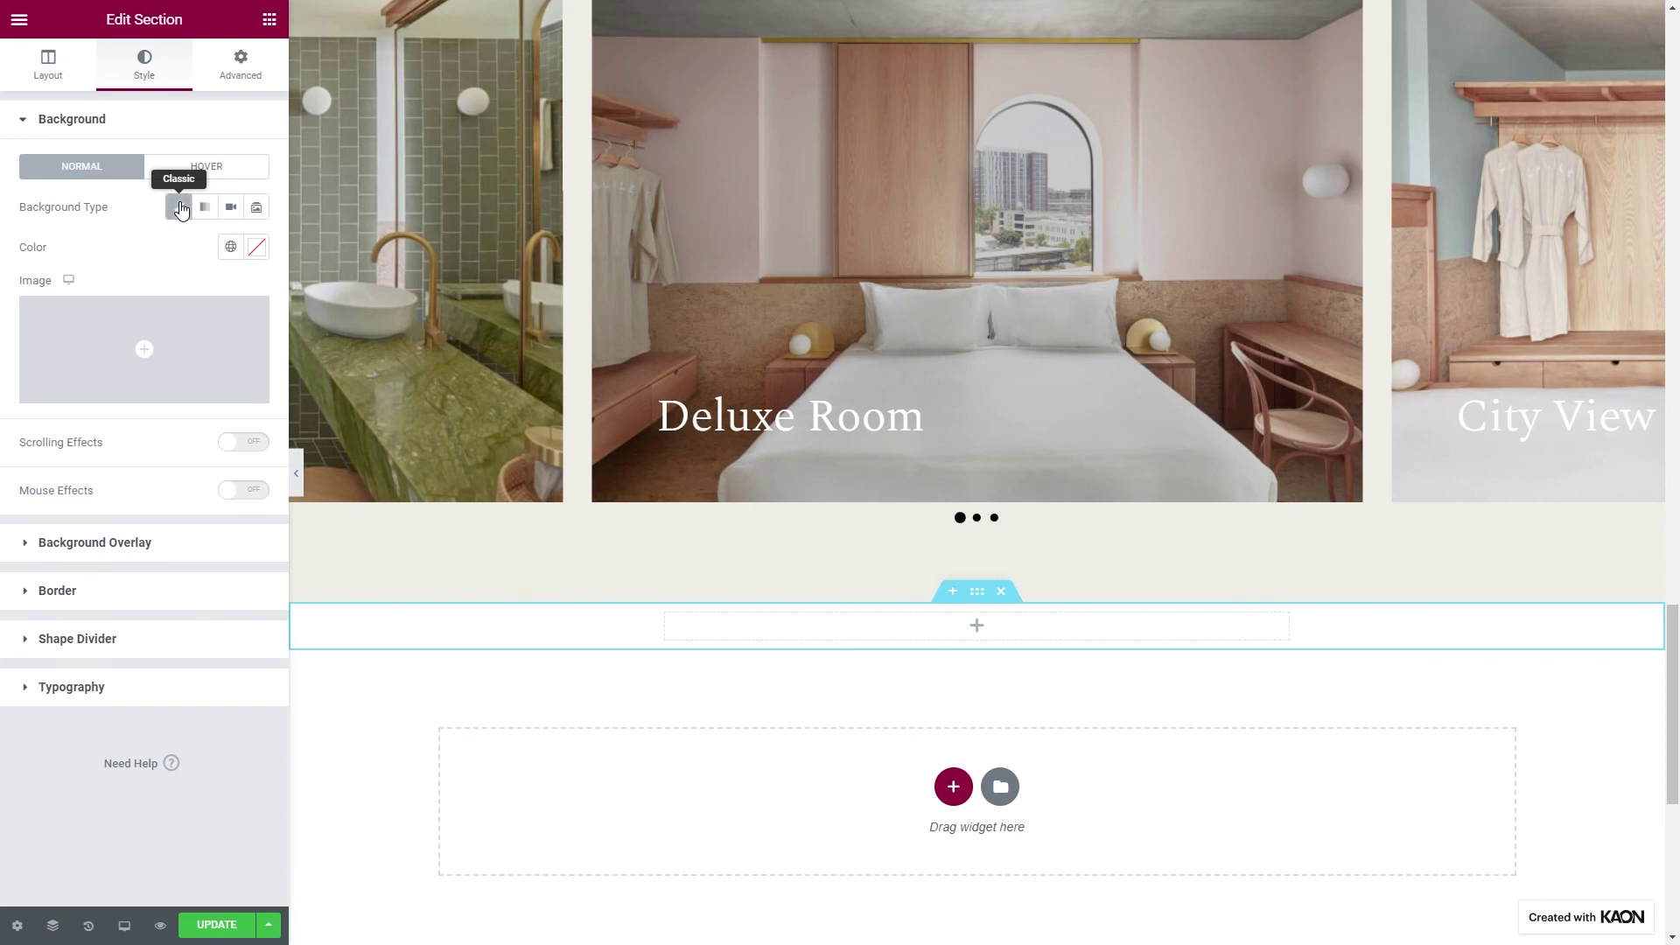
{"action": "left_click", "coordinate": [230, 247]}
{"action": "scroll", "coordinate": [180, 376], "scroll_direction": "down", "scroll_amount": 1}
{"action": "left_click", "coordinate": [147, 547]}
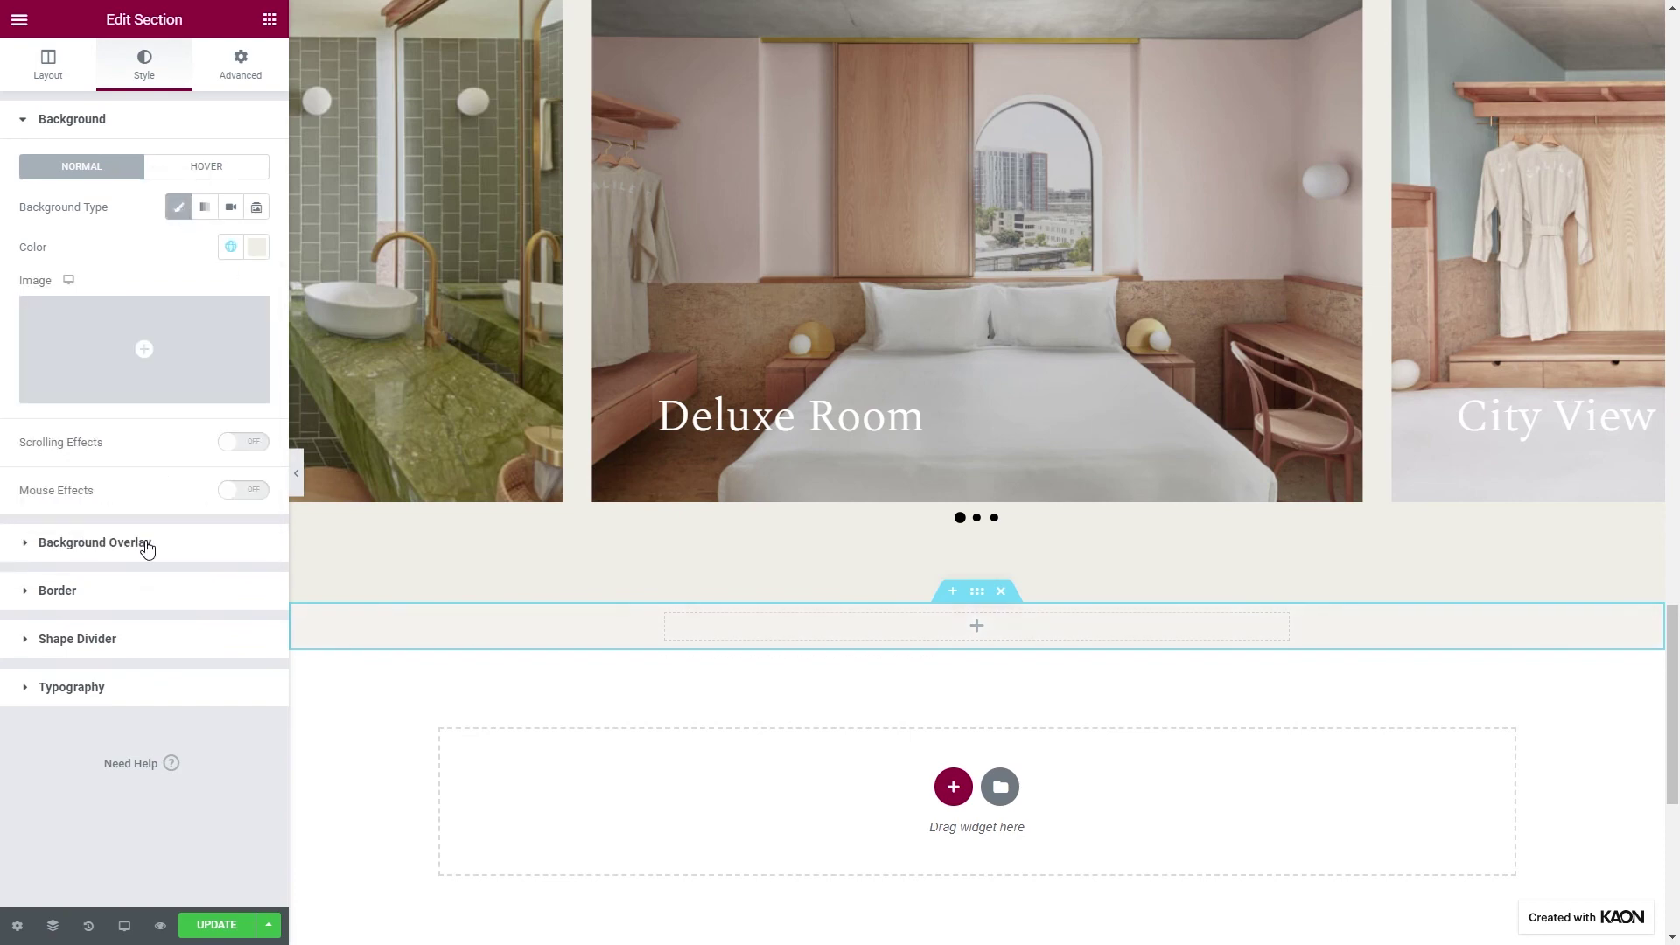
Unlink the section's padding values and set only the bottom padding to 104 px
{"action": "left_click", "coordinate": [242, 84]}
{"action": "left_click", "coordinate": [245, 263]}
{"action": "left_click", "coordinate": [144, 263]}
{"action": "type", "text": "104"}
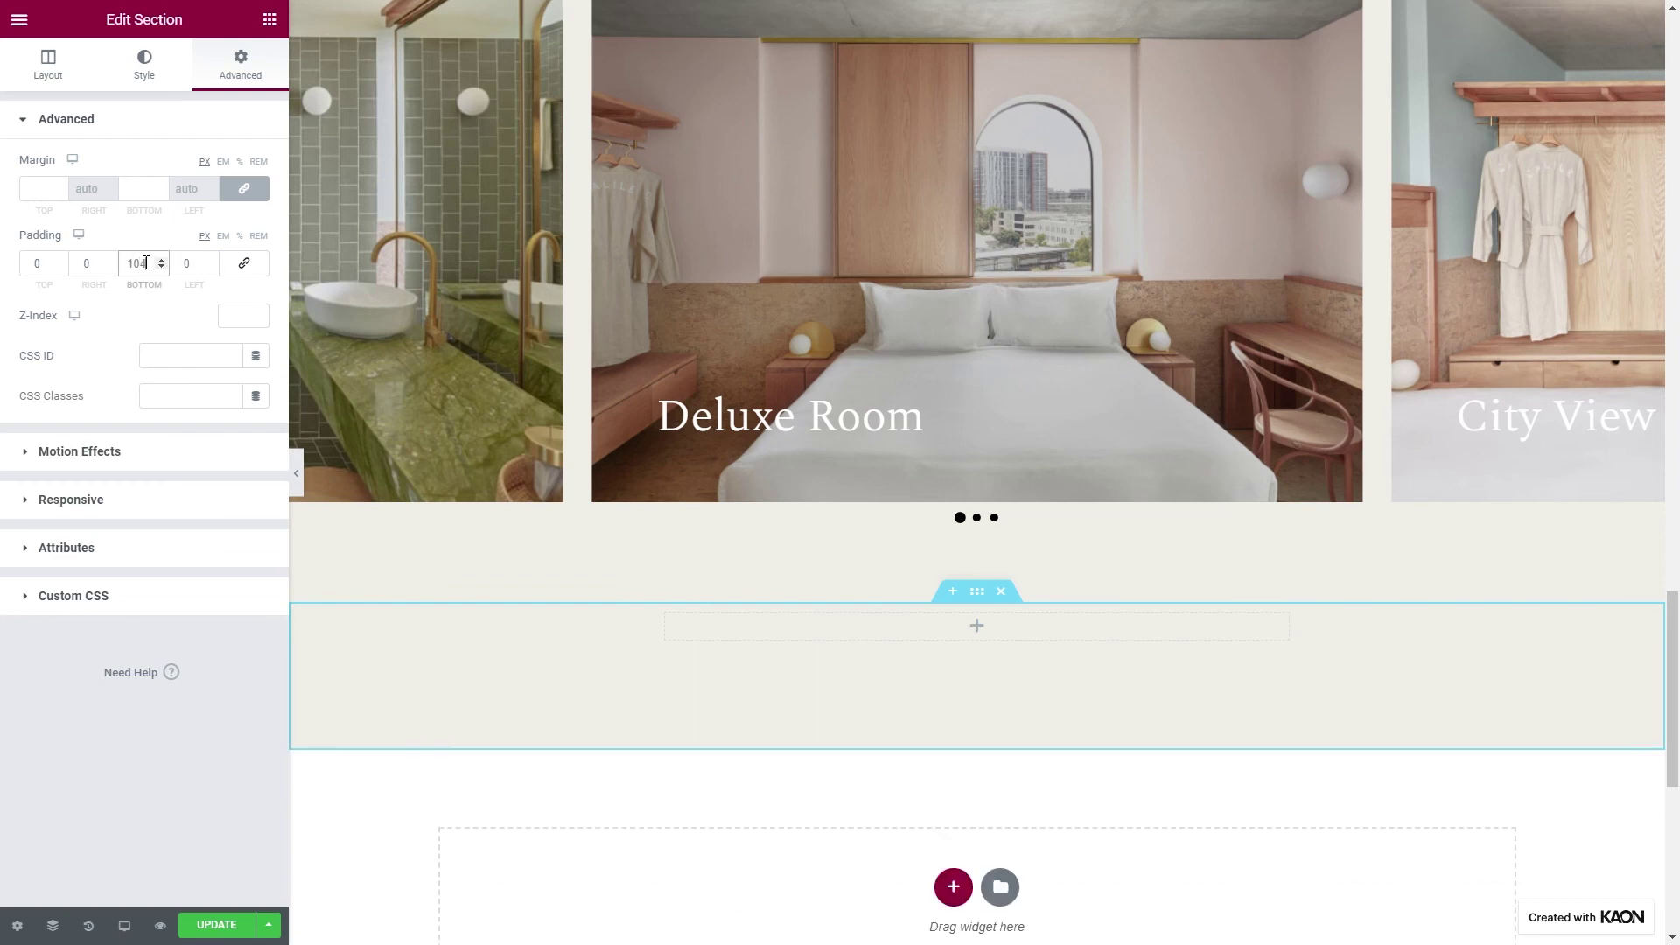
Set the section's column to a widgets space of 40 px and a bottom margin of 40 px
{"action": "left_click", "coordinate": [270, 19]}
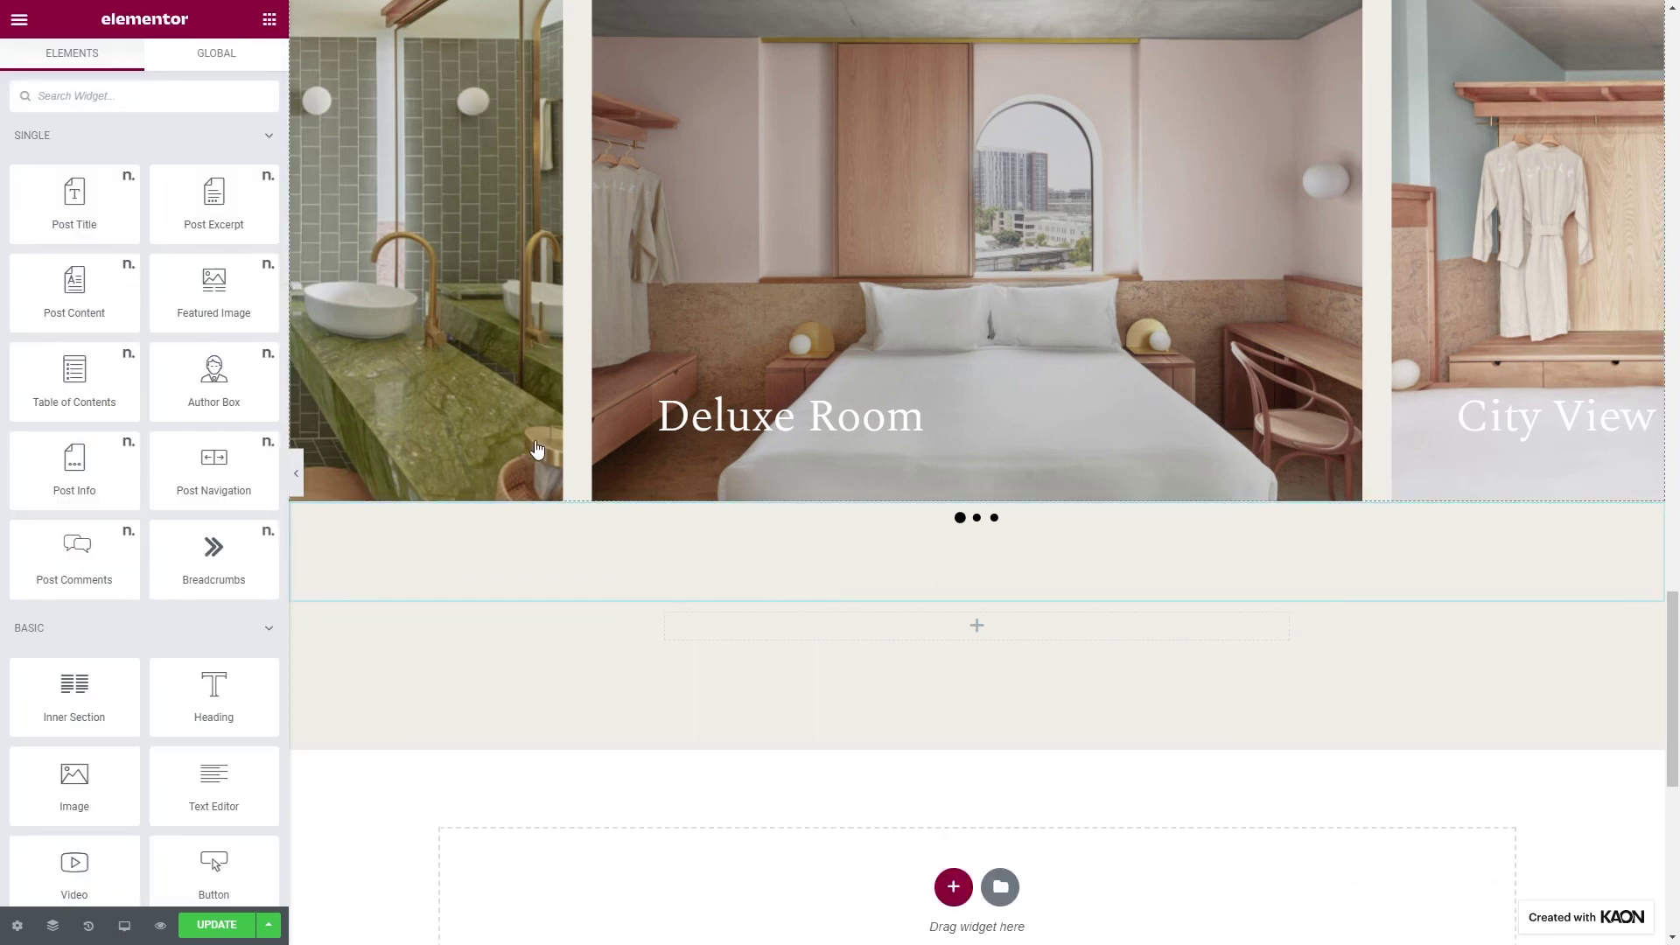
{"action": "left_click", "coordinate": [665, 622]}
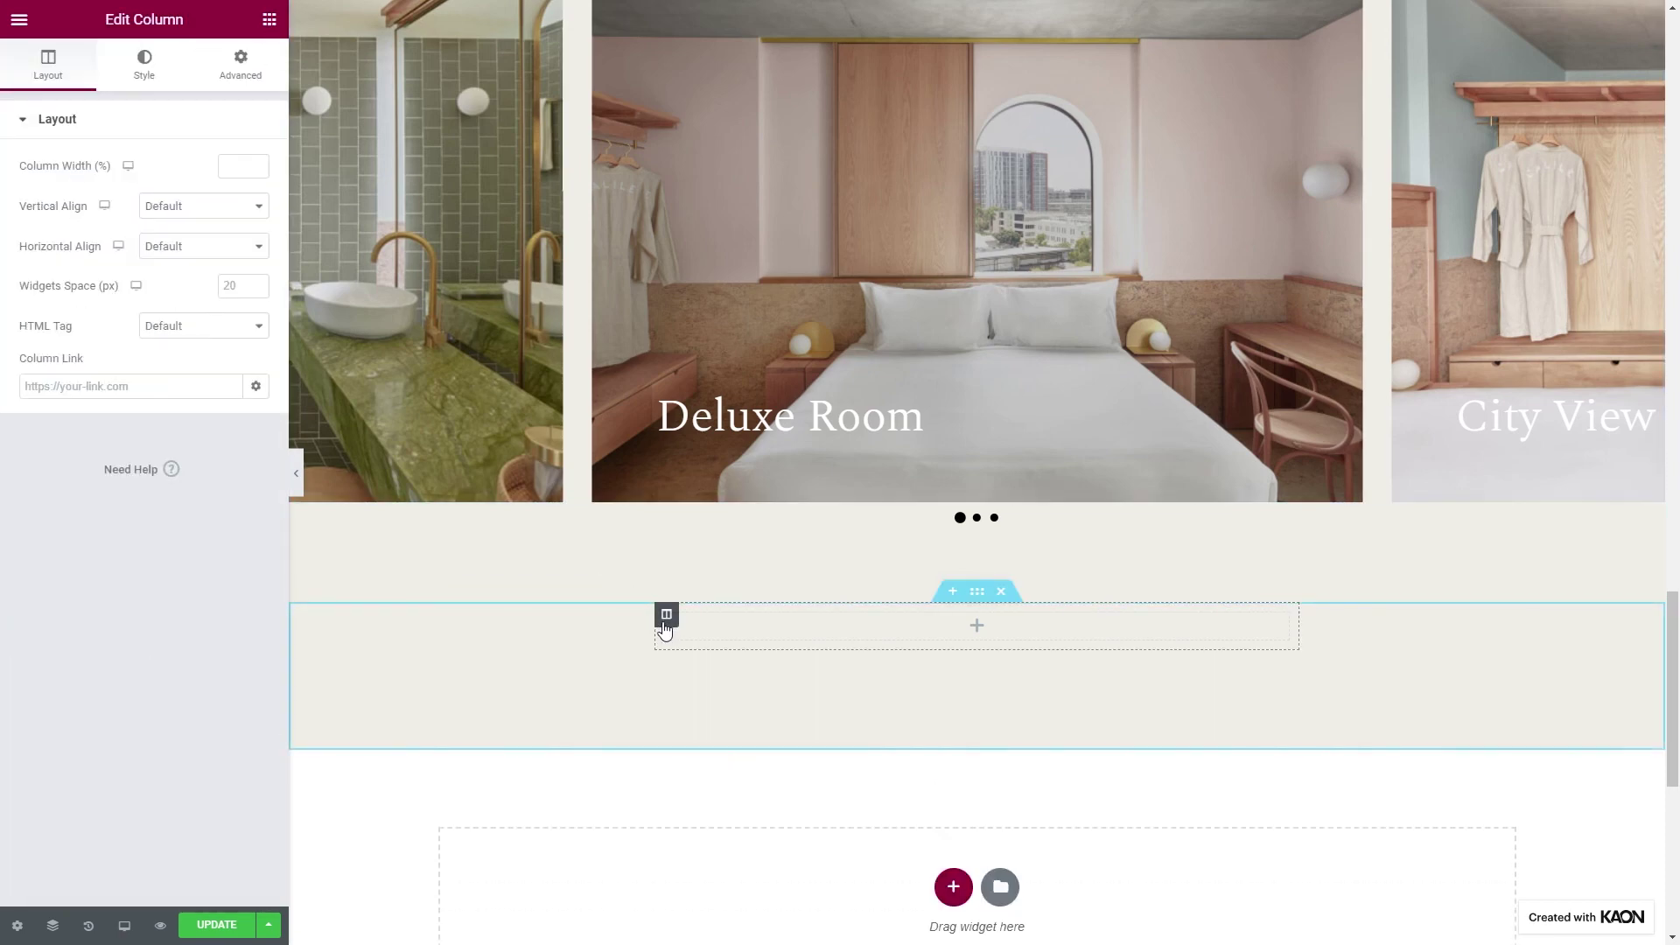
{"action": "left_click", "coordinate": [239, 286]}
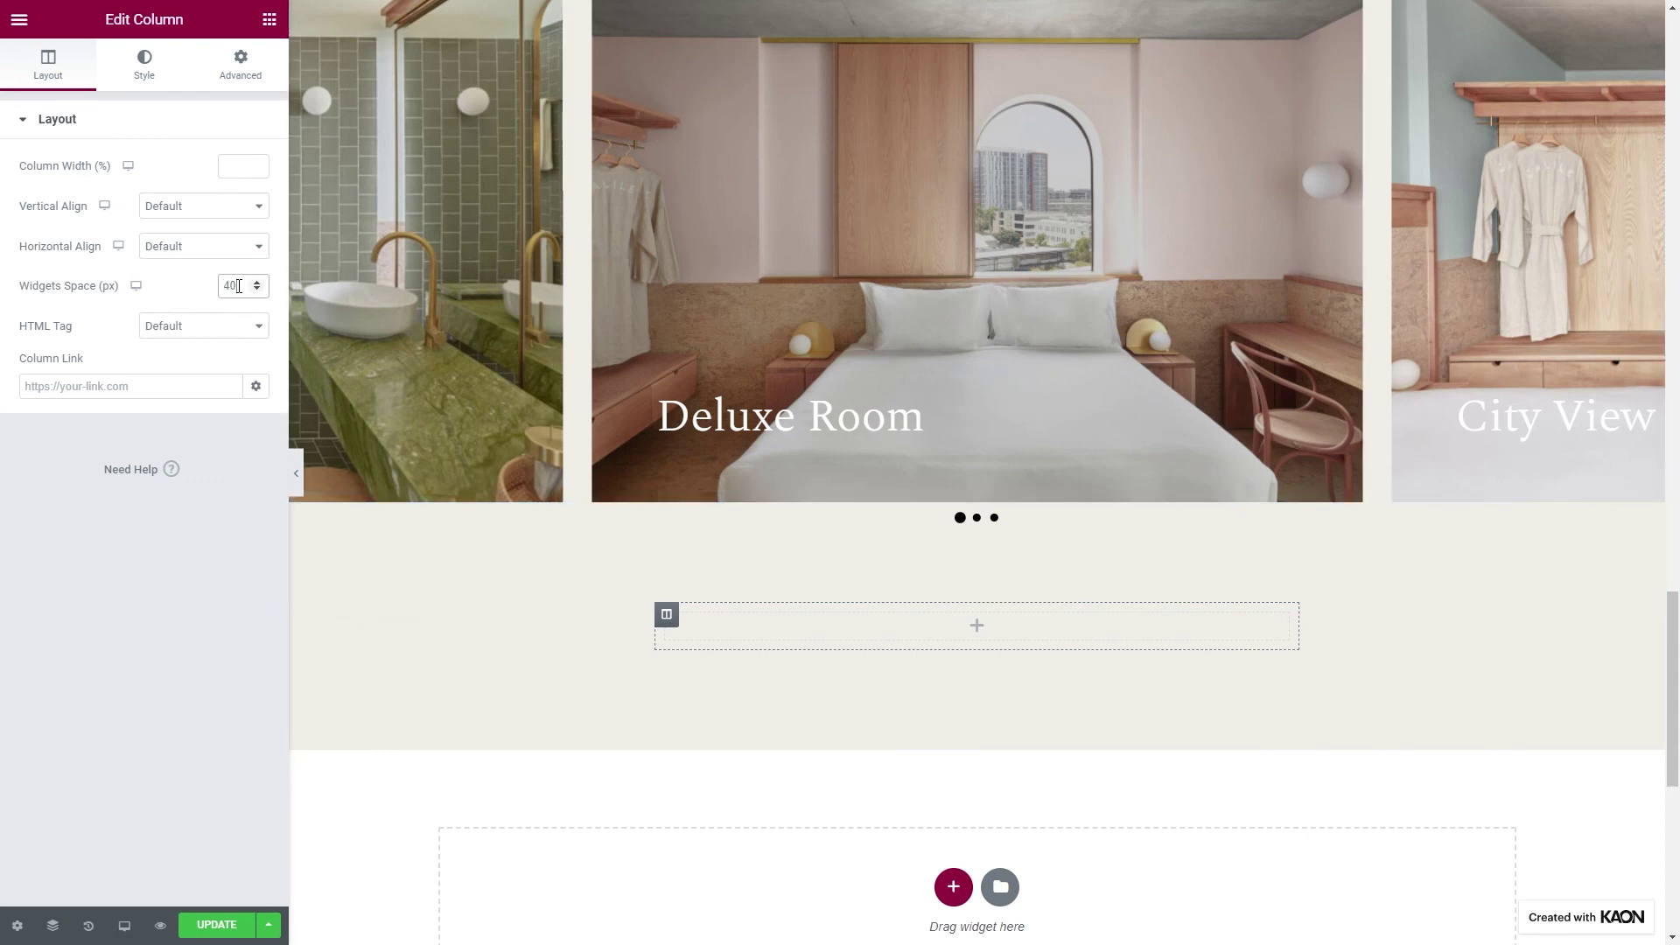
{"action": "left_click", "coordinate": [241, 66]}
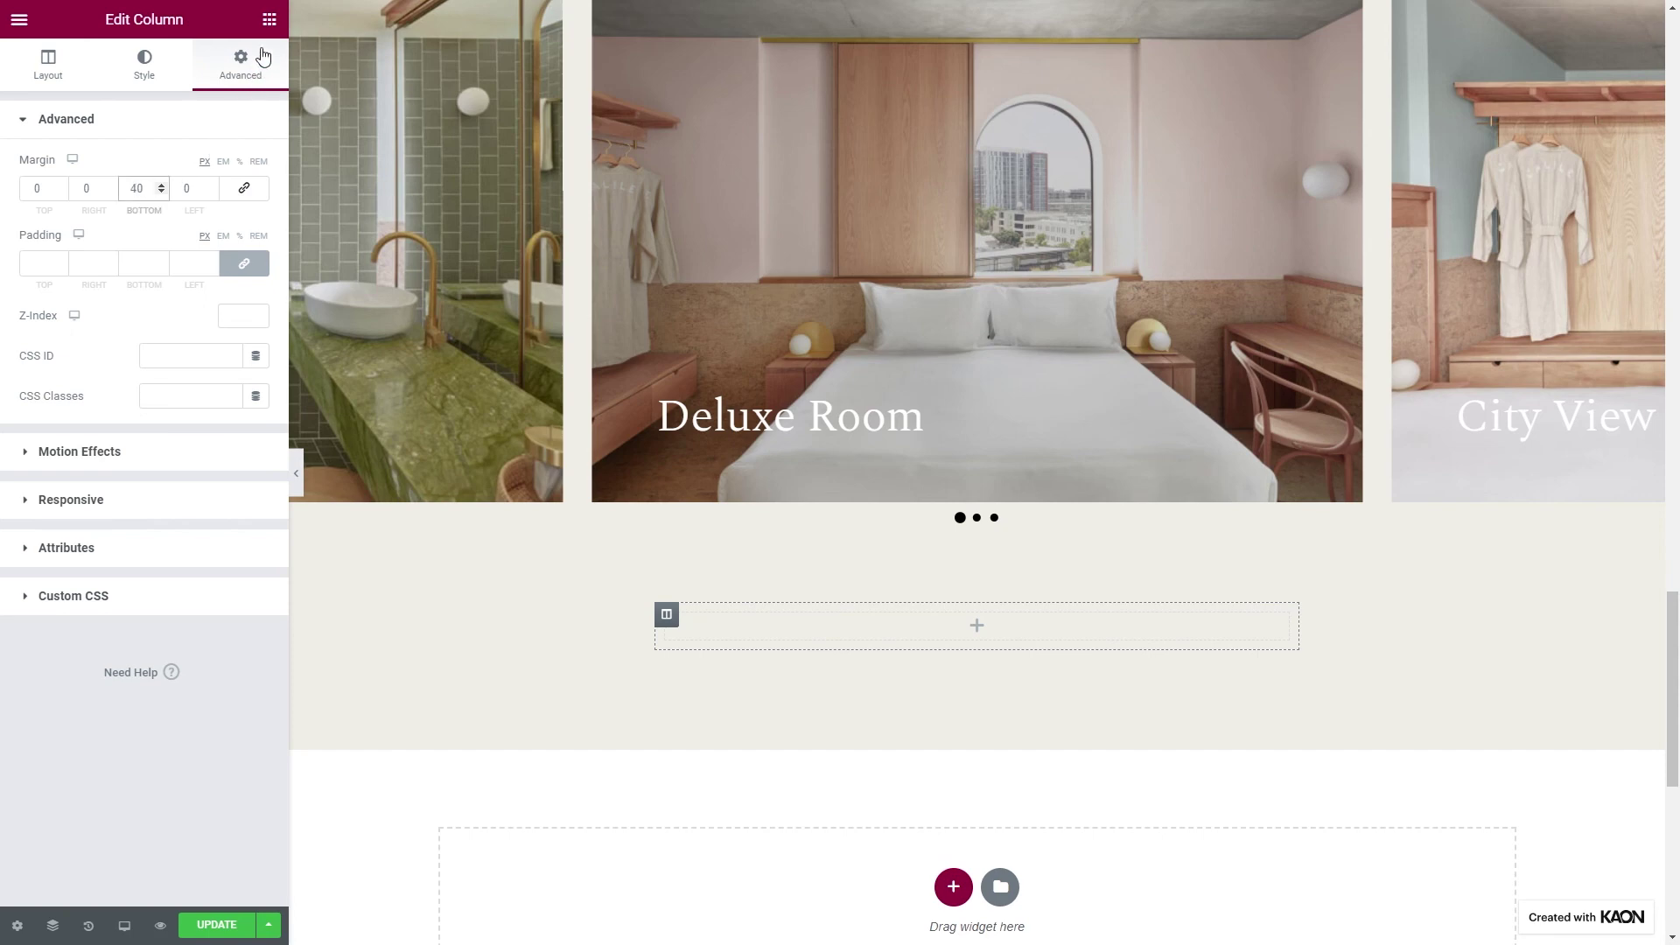
Add a Text Editor widget to the column and fill it dynamically from the Pods Field with the key Room Tagline
{"action": "left_click", "coordinate": [269, 19]}
{"action": "left_click_drag", "start_coordinate": [217, 782], "coordinate": [724, 641]}
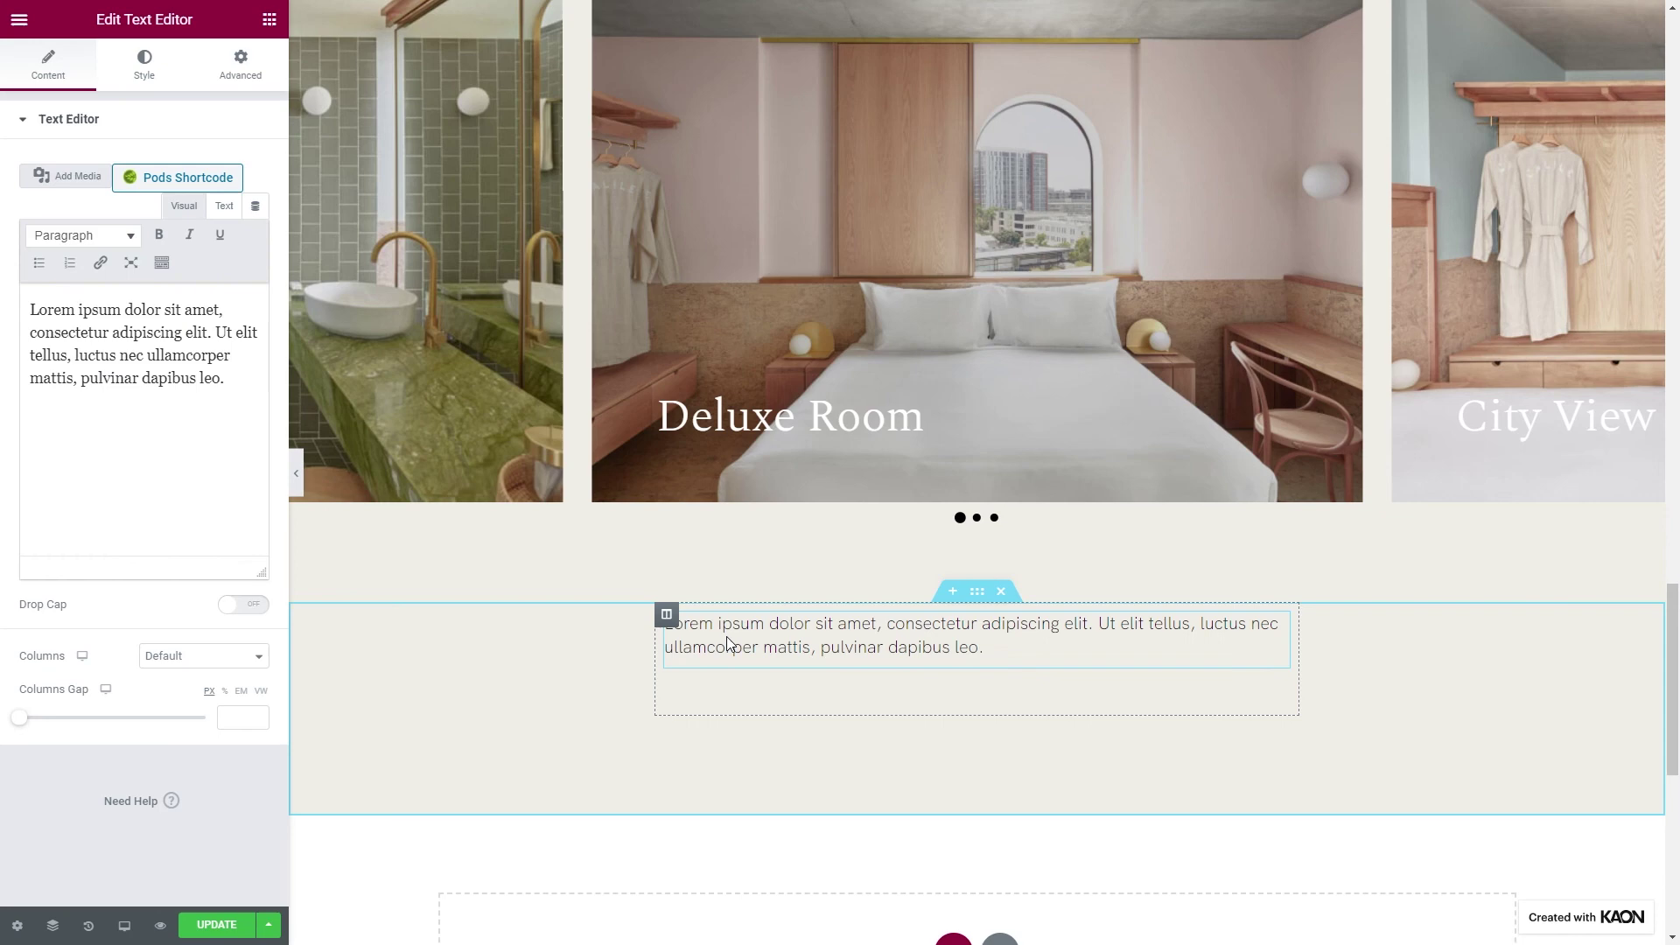
{"action": "left_click", "coordinate": [254, 206]}
{"action": "scroll", "coordinate": [188, 377], "scroll_direction": "down", "scroll_amount": 5}
{"action": "left_click", "coordinate": [65, 474]}
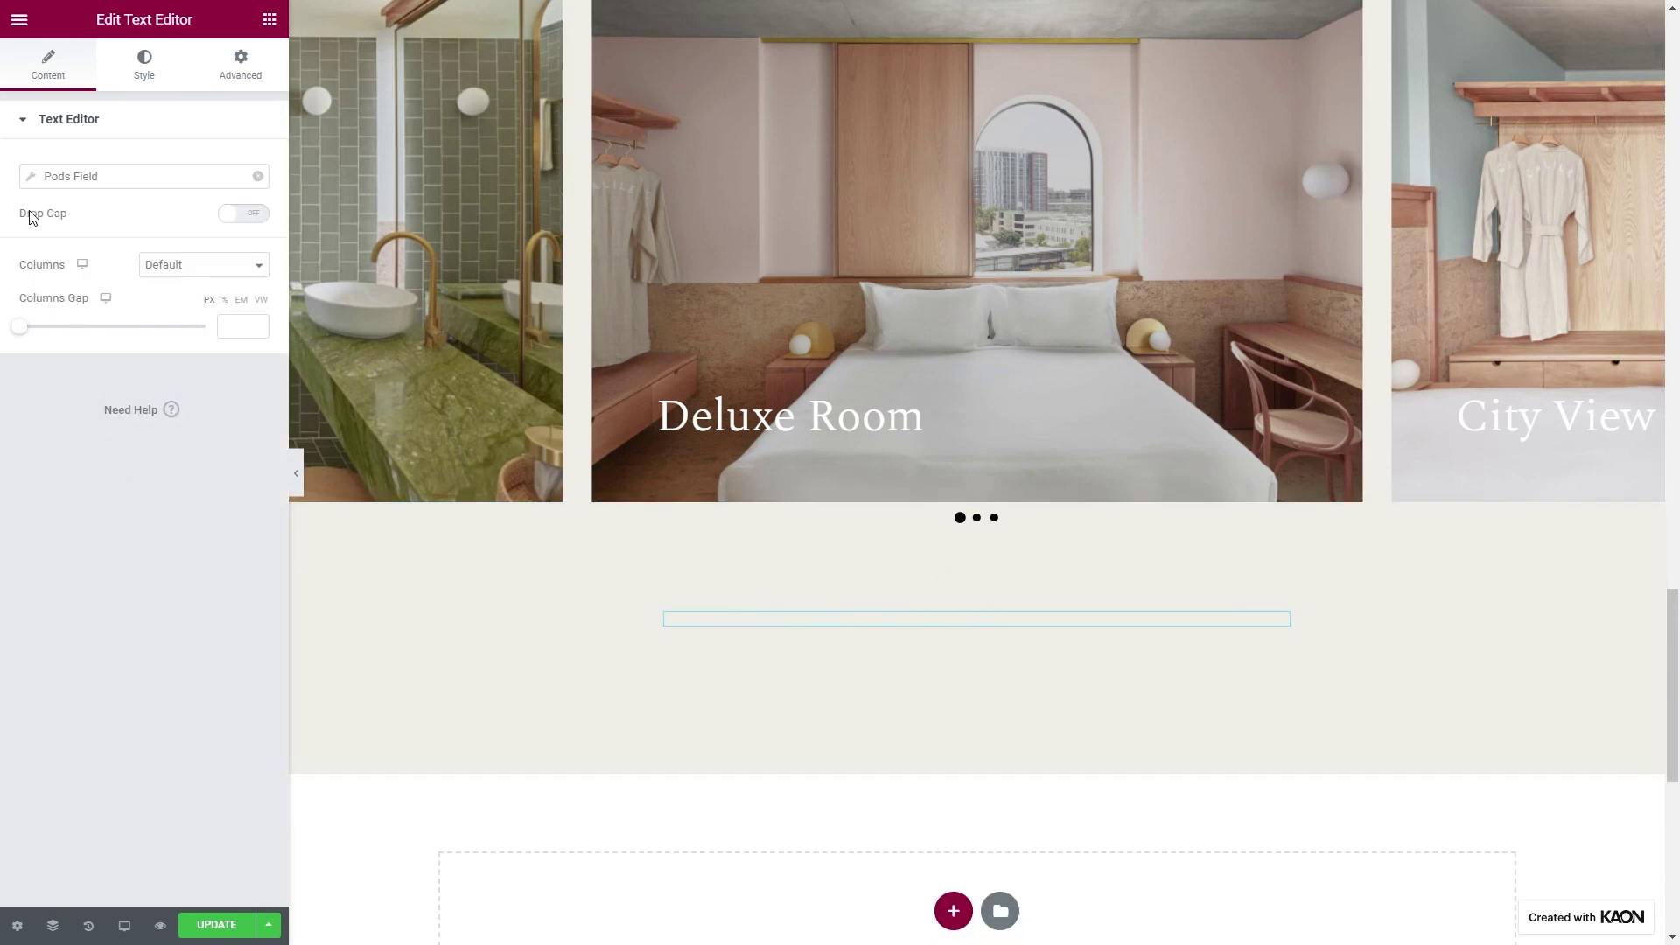
{"action": "left_click", "coordinate": [31, 186]}
{"action": "left_click", "coordinate": [167, 260]}
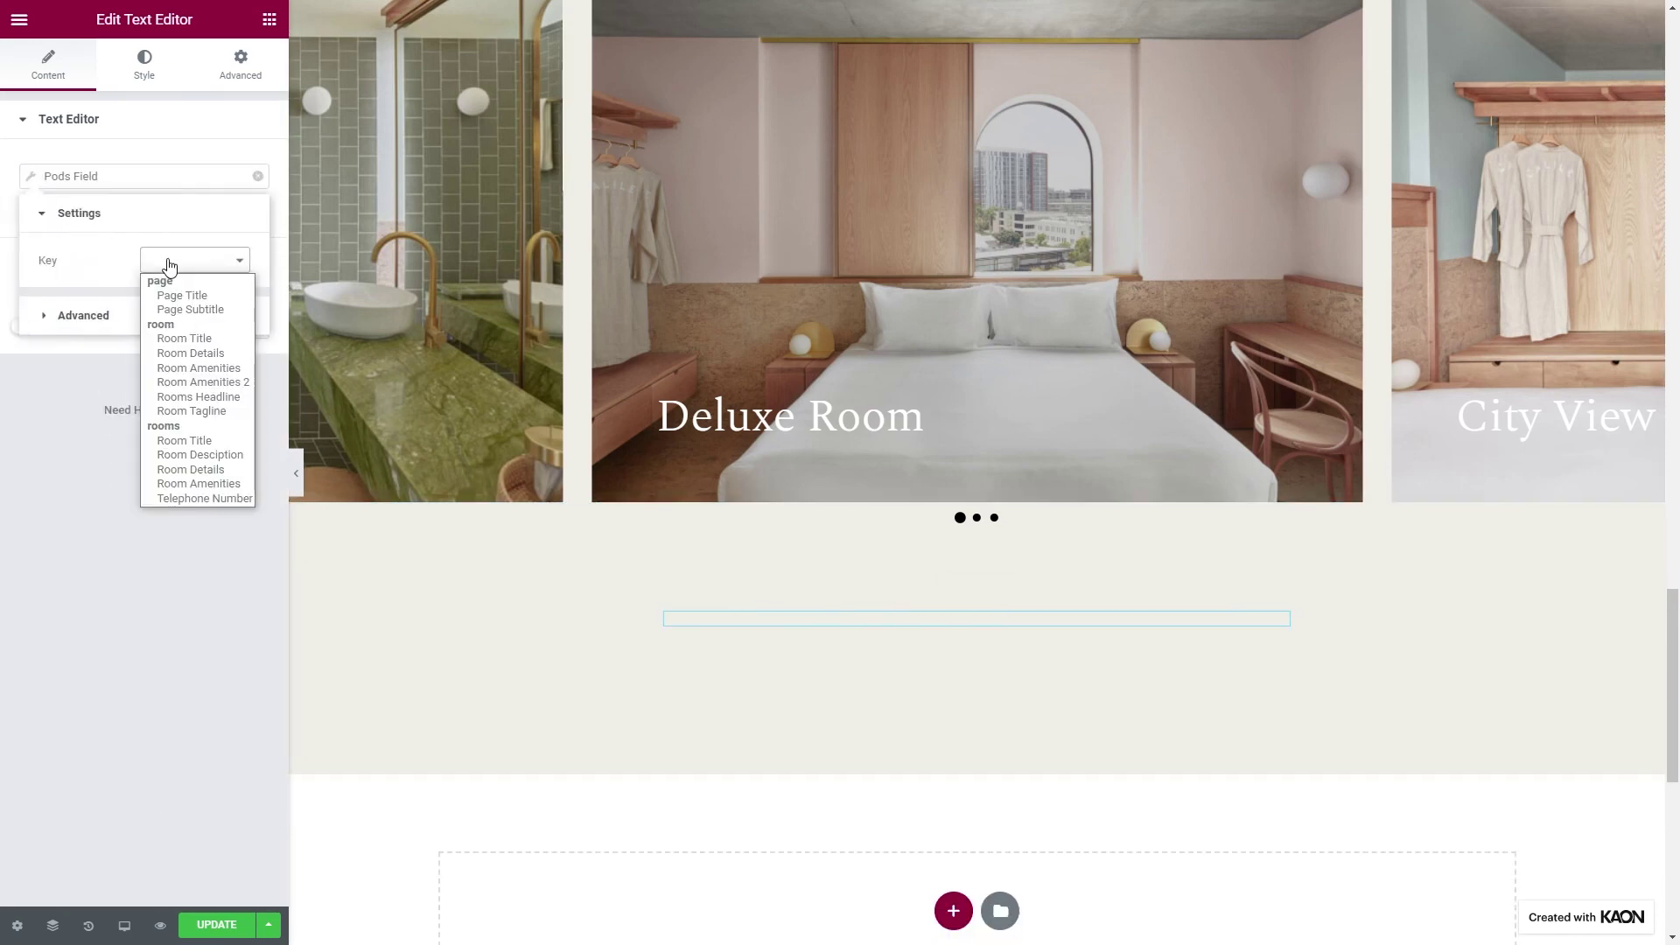
{"action": "left_click", "coordinate": [211, 411]}
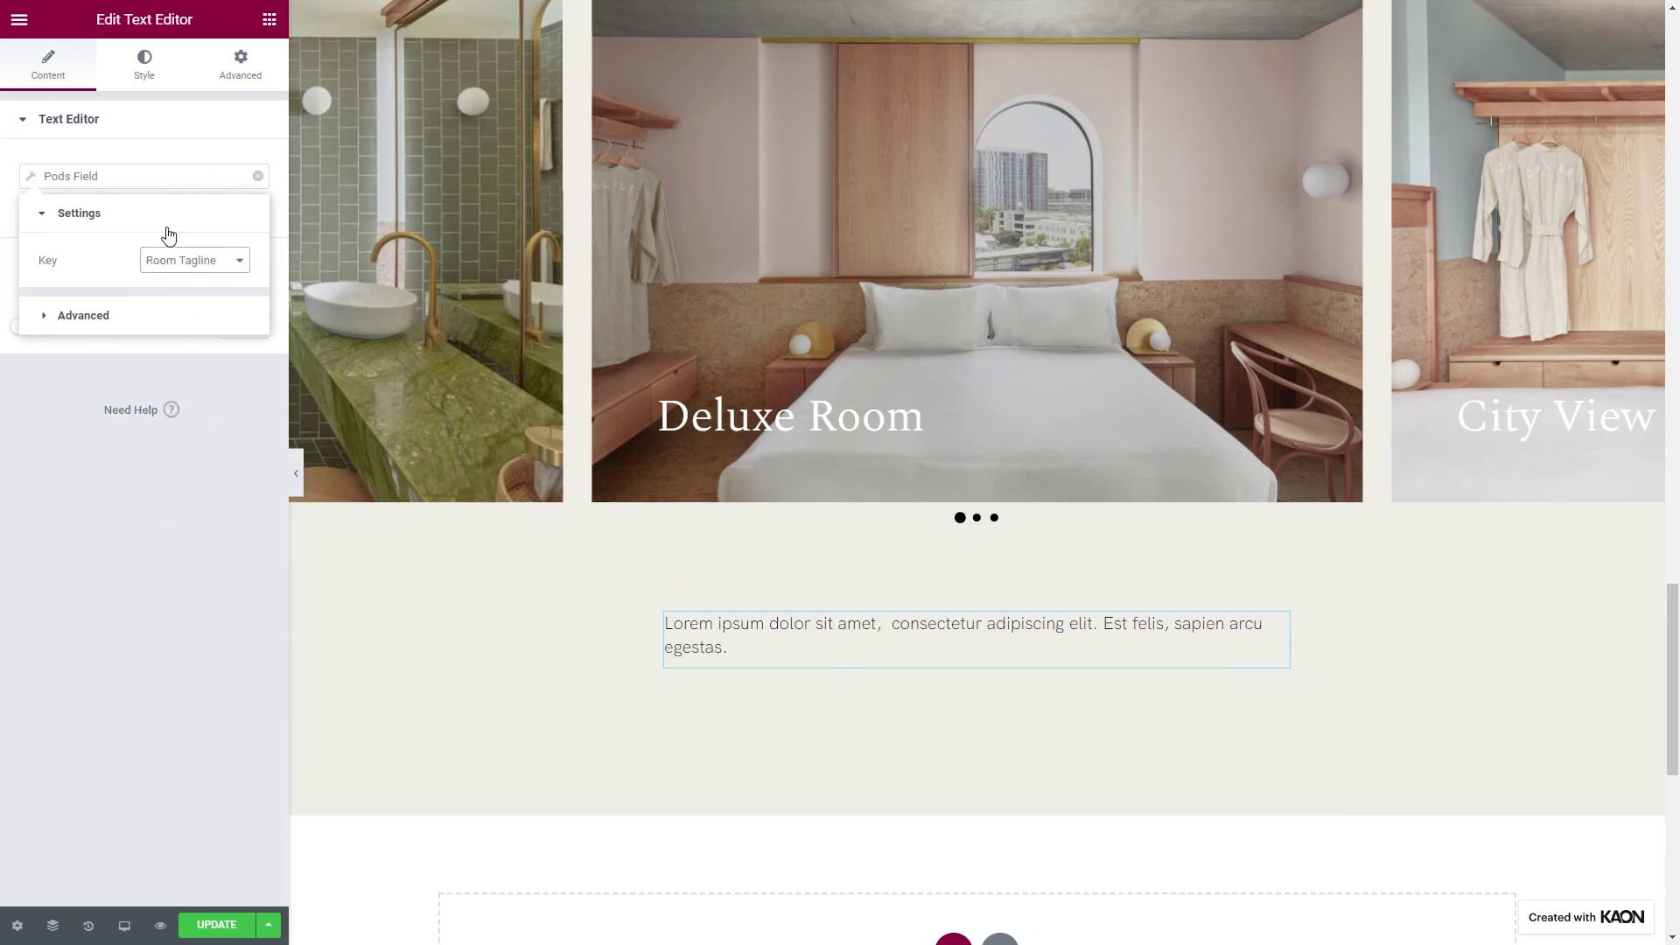
Center the tagline text and apply the dark global text color and the large serif global typography
{"action": "left_click", "coordinate": [153, 82]}
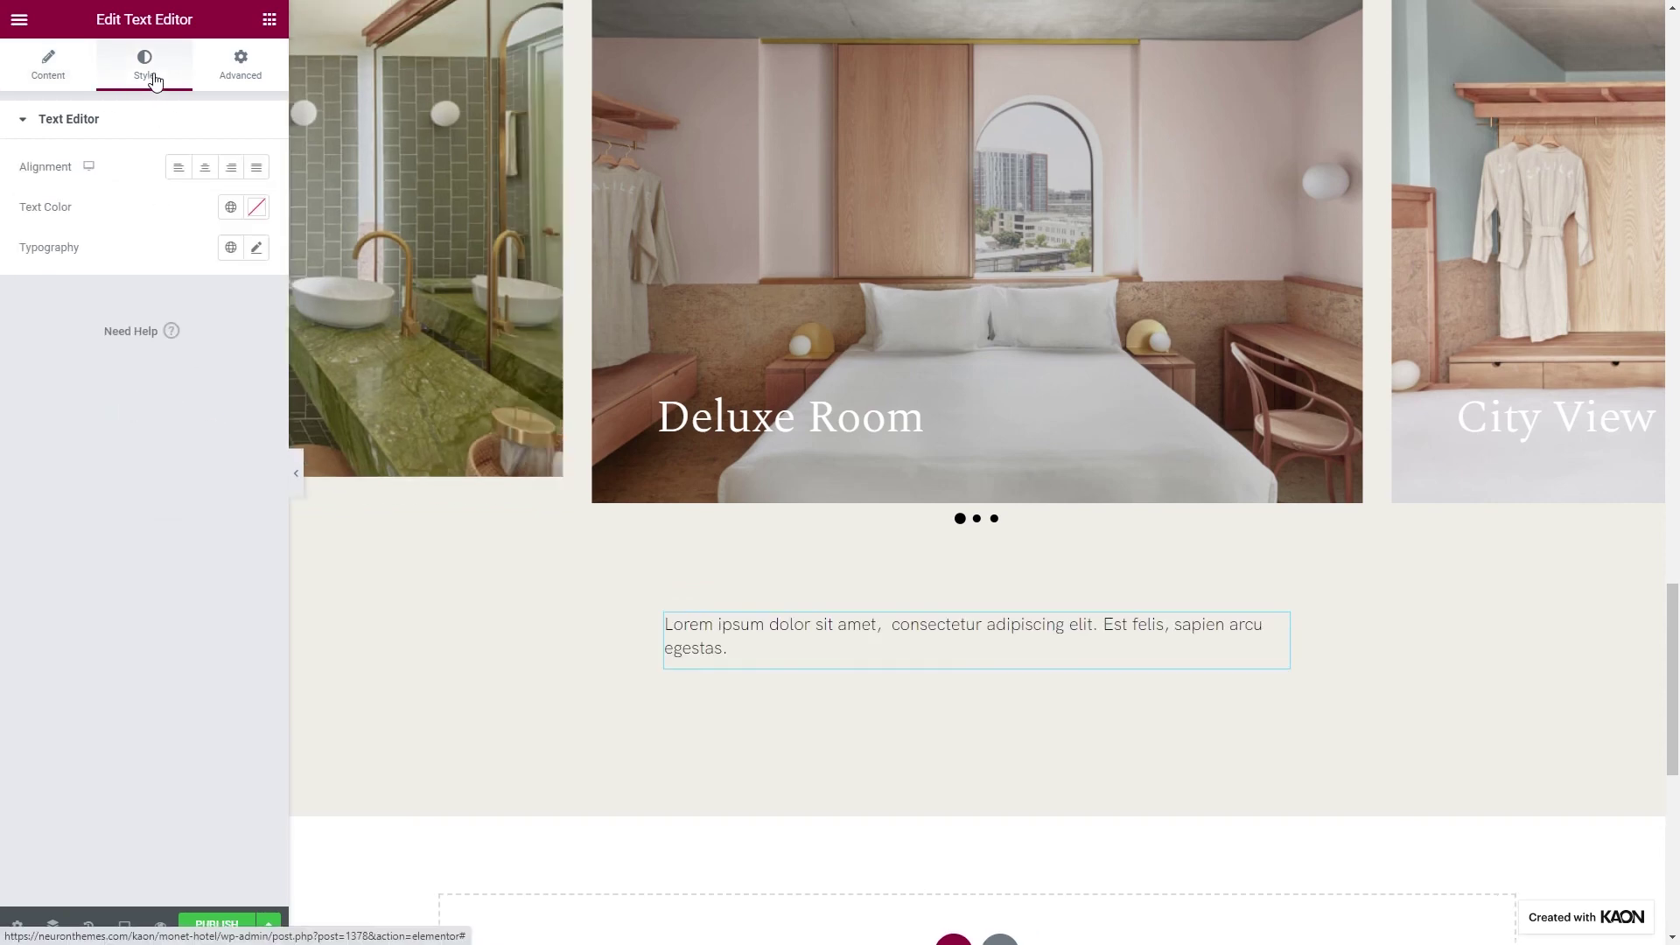
{"action": "left_click", "coordinate": [206, 168]}
{"action": "left_click", "coordinate": [230, 208]}
{"action": "left_click", "coordinate": [203, 361]}
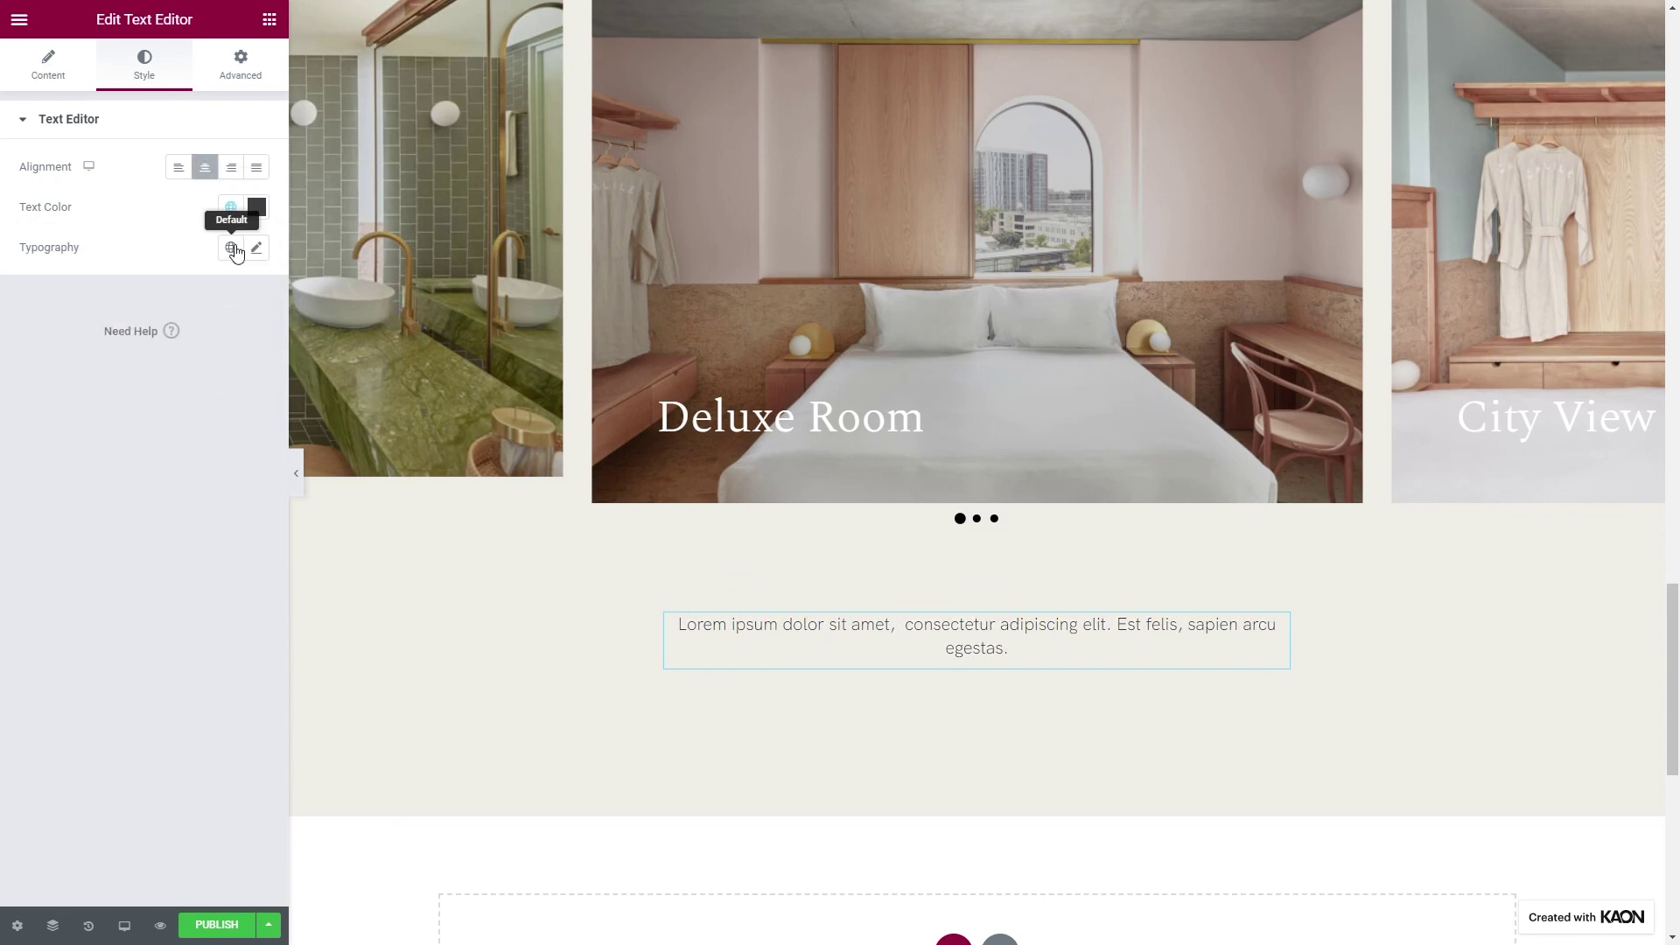
{"action": "left_click", "coordinate": [231, 248]}
{"action": "left_click", "coordinate": [214, 340]}
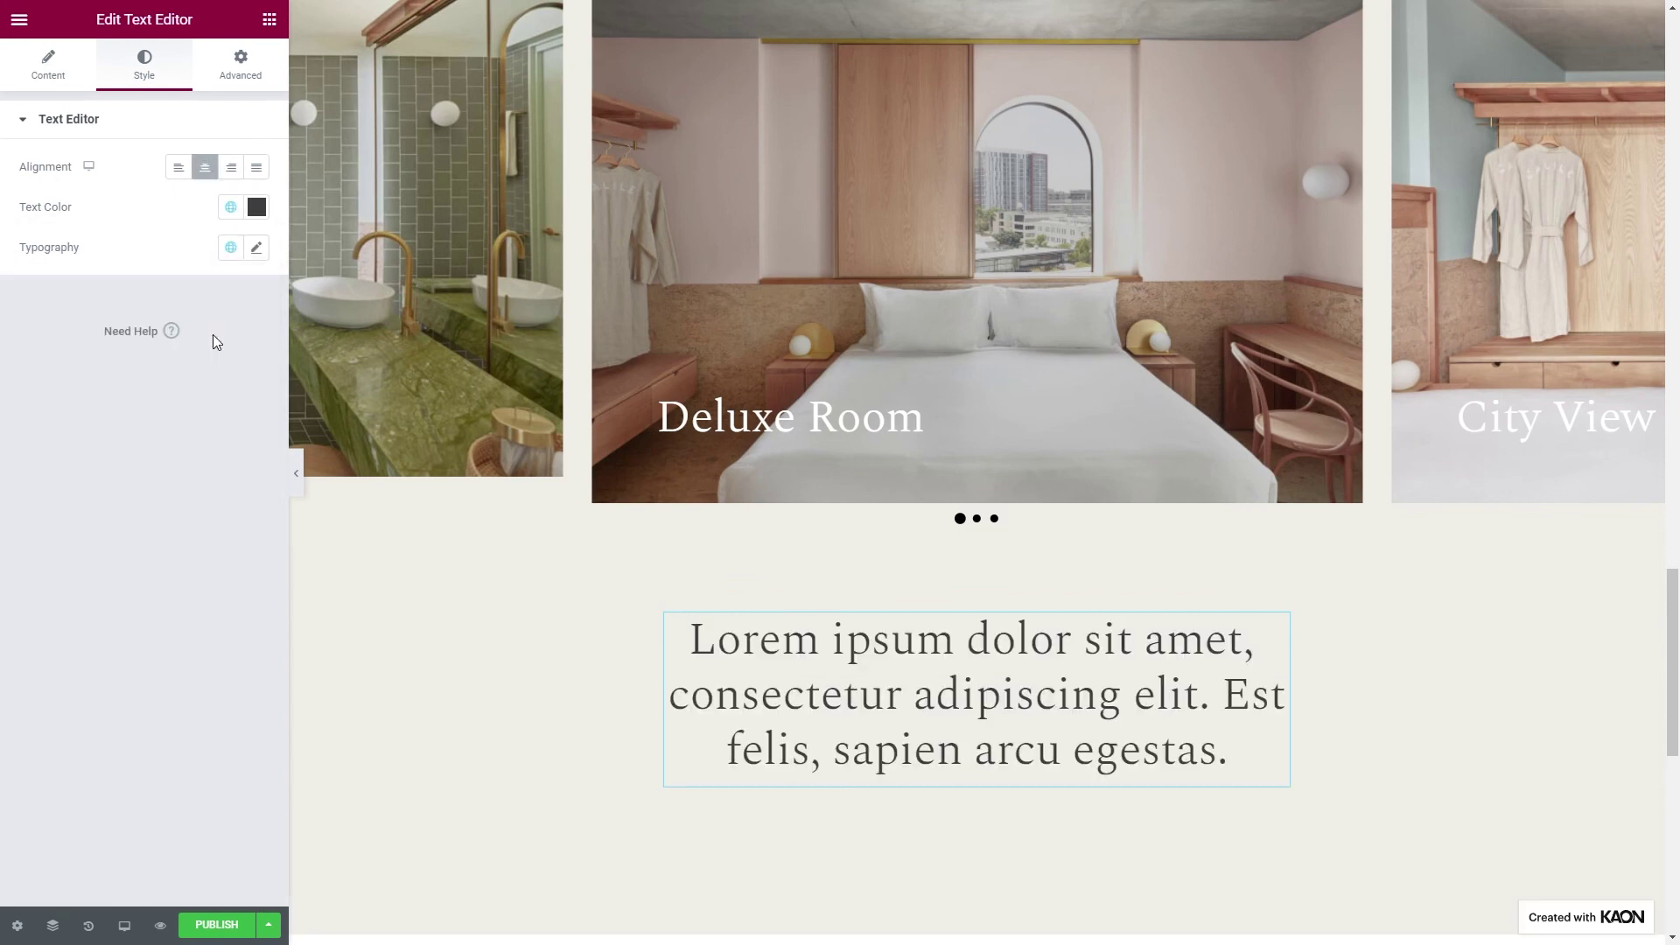
Unlink the tagline widget's margin values and set the bottom margin to 40 px
{"action": "left_click", "coordinate": [229, 68]}
{"action": "left_click", "coordinate": [244, 188]}
{"action": "left_click", "coordinate": [145, 191]}
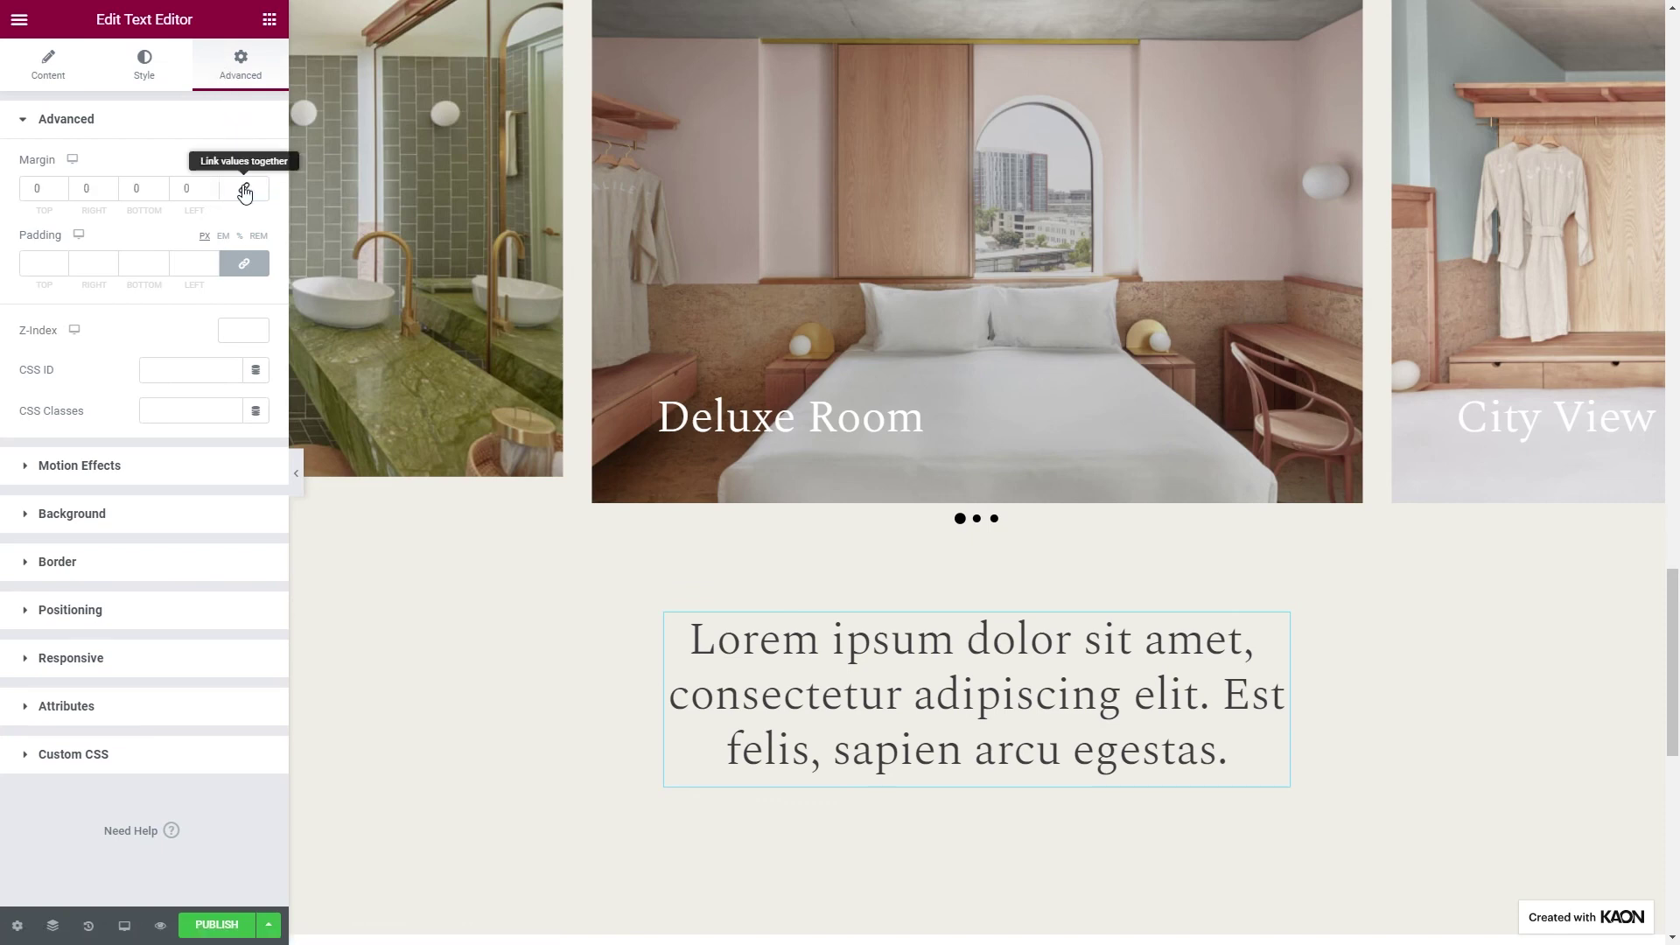
{"action": "type", "text": "40"}
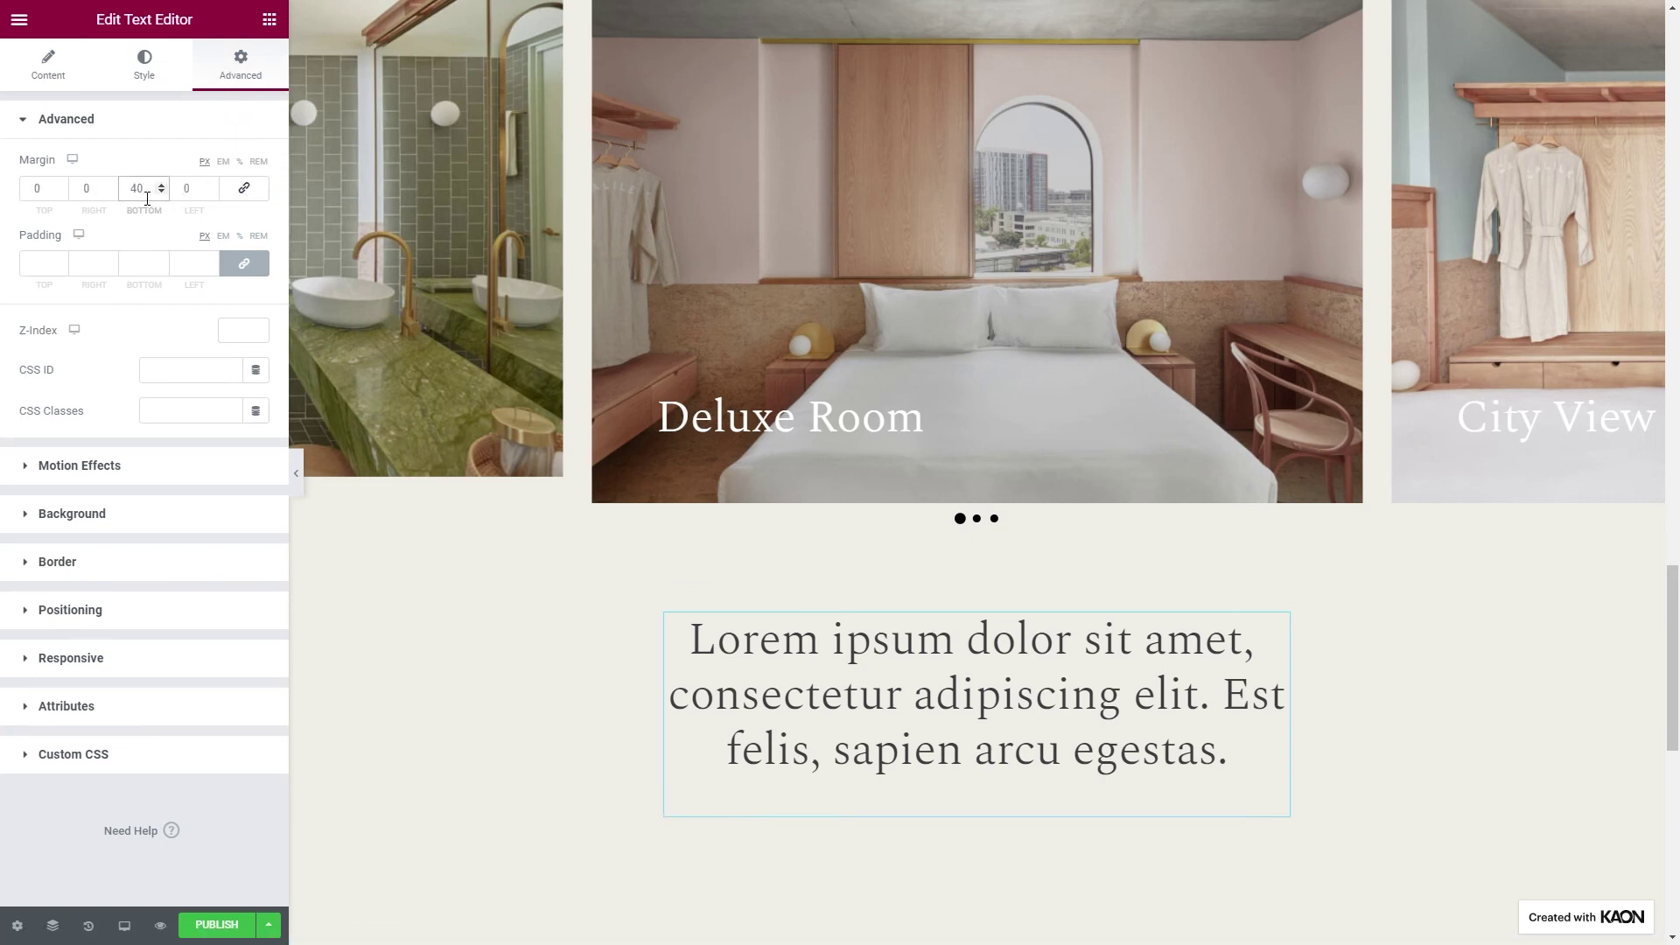
Add a centered button below the tagline with the text View all our rooms and paste in its page link
{"action": "left_click", "coordinate": [269, 19]}
{"action": "left_click_drag", "start_coordinate": [214, 864], "coordinate": [793, 773]}
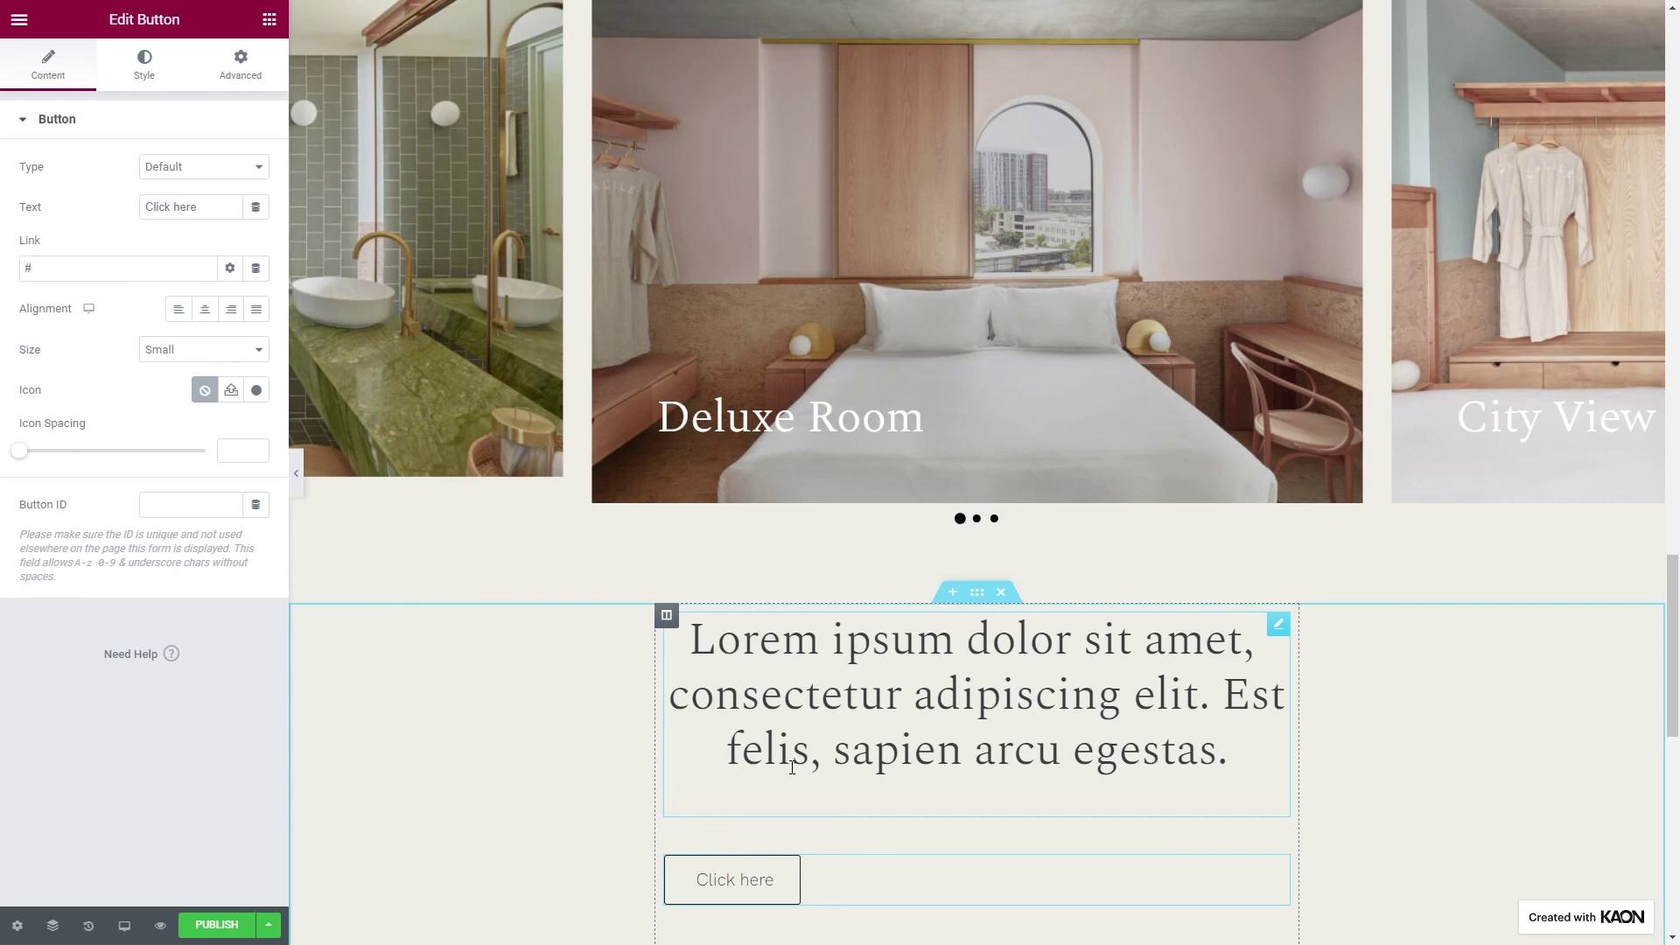
{"action": "triple_click", "coordinate": [217, 209]}
{"action": "type", "text": "View all our rooms"}
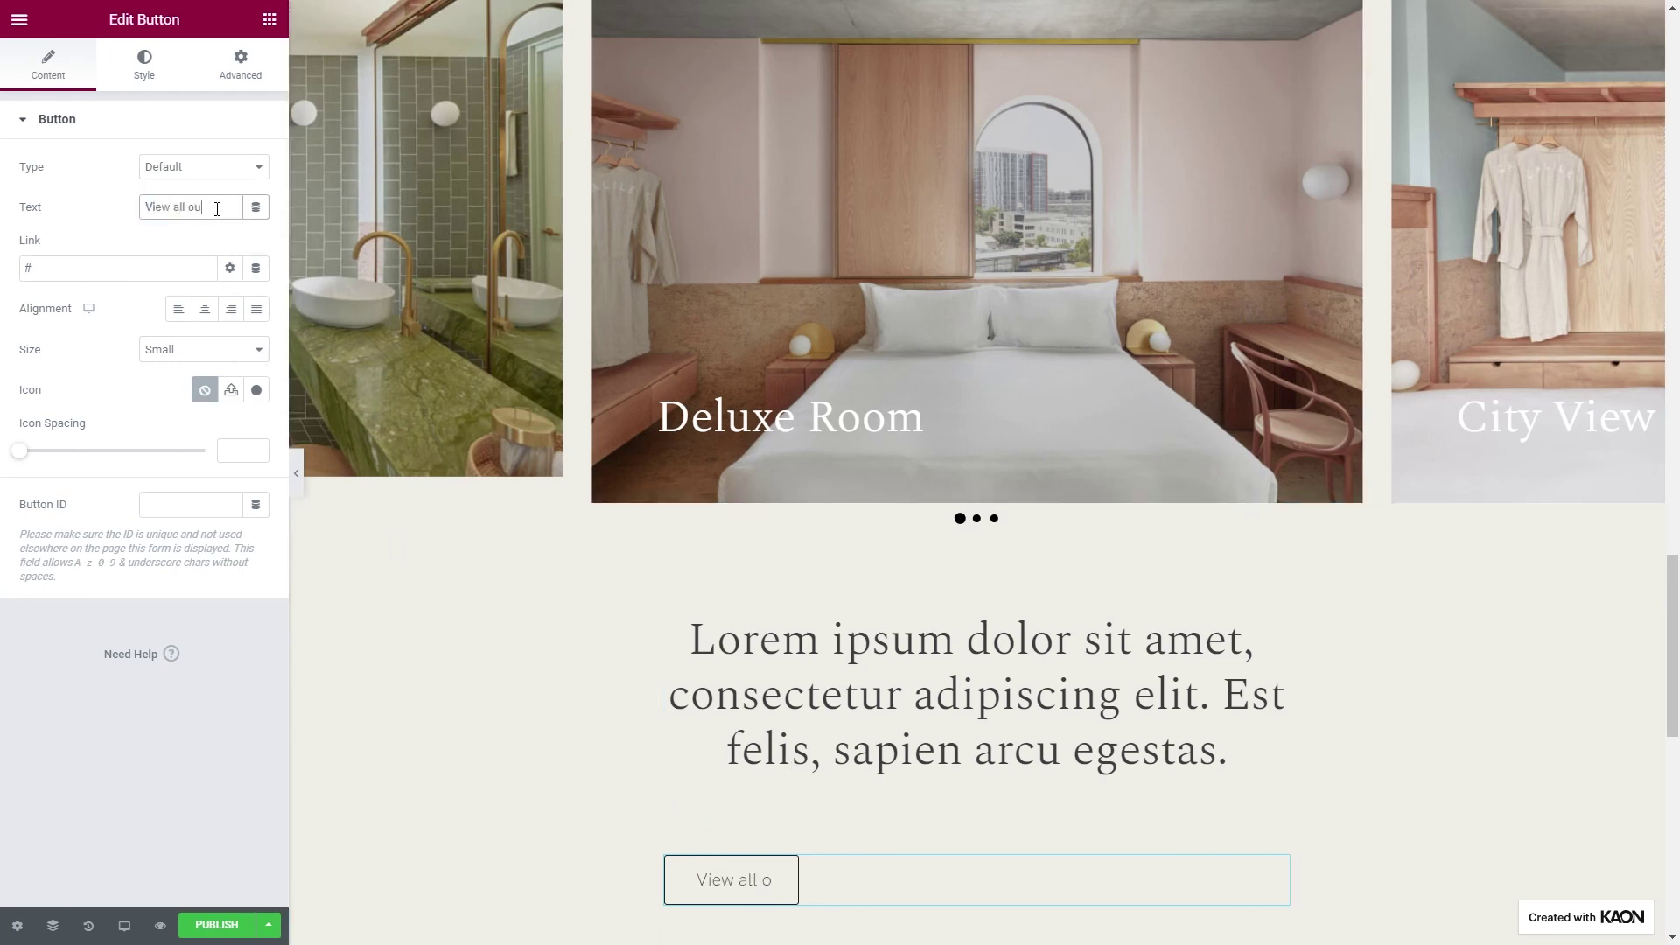
{"action": "left_click", "coordinate": [187, 268]}
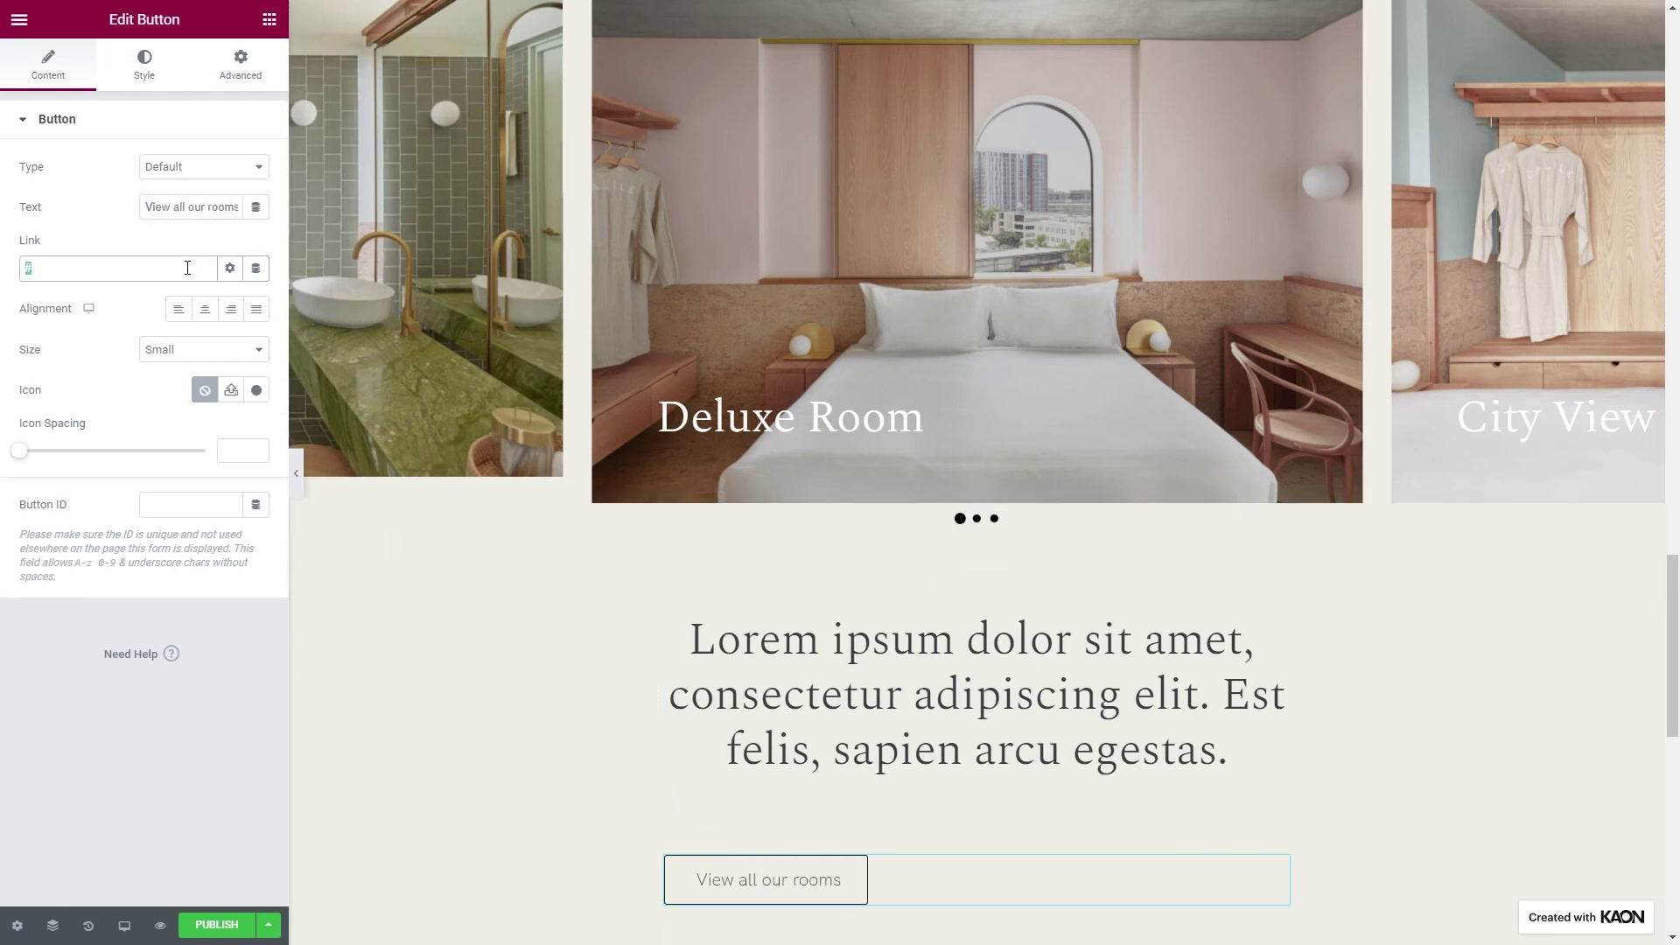
{"action": "key", "text": "ctrl+v"}
{"action": "left_click", "coordinate": [204, 309]}
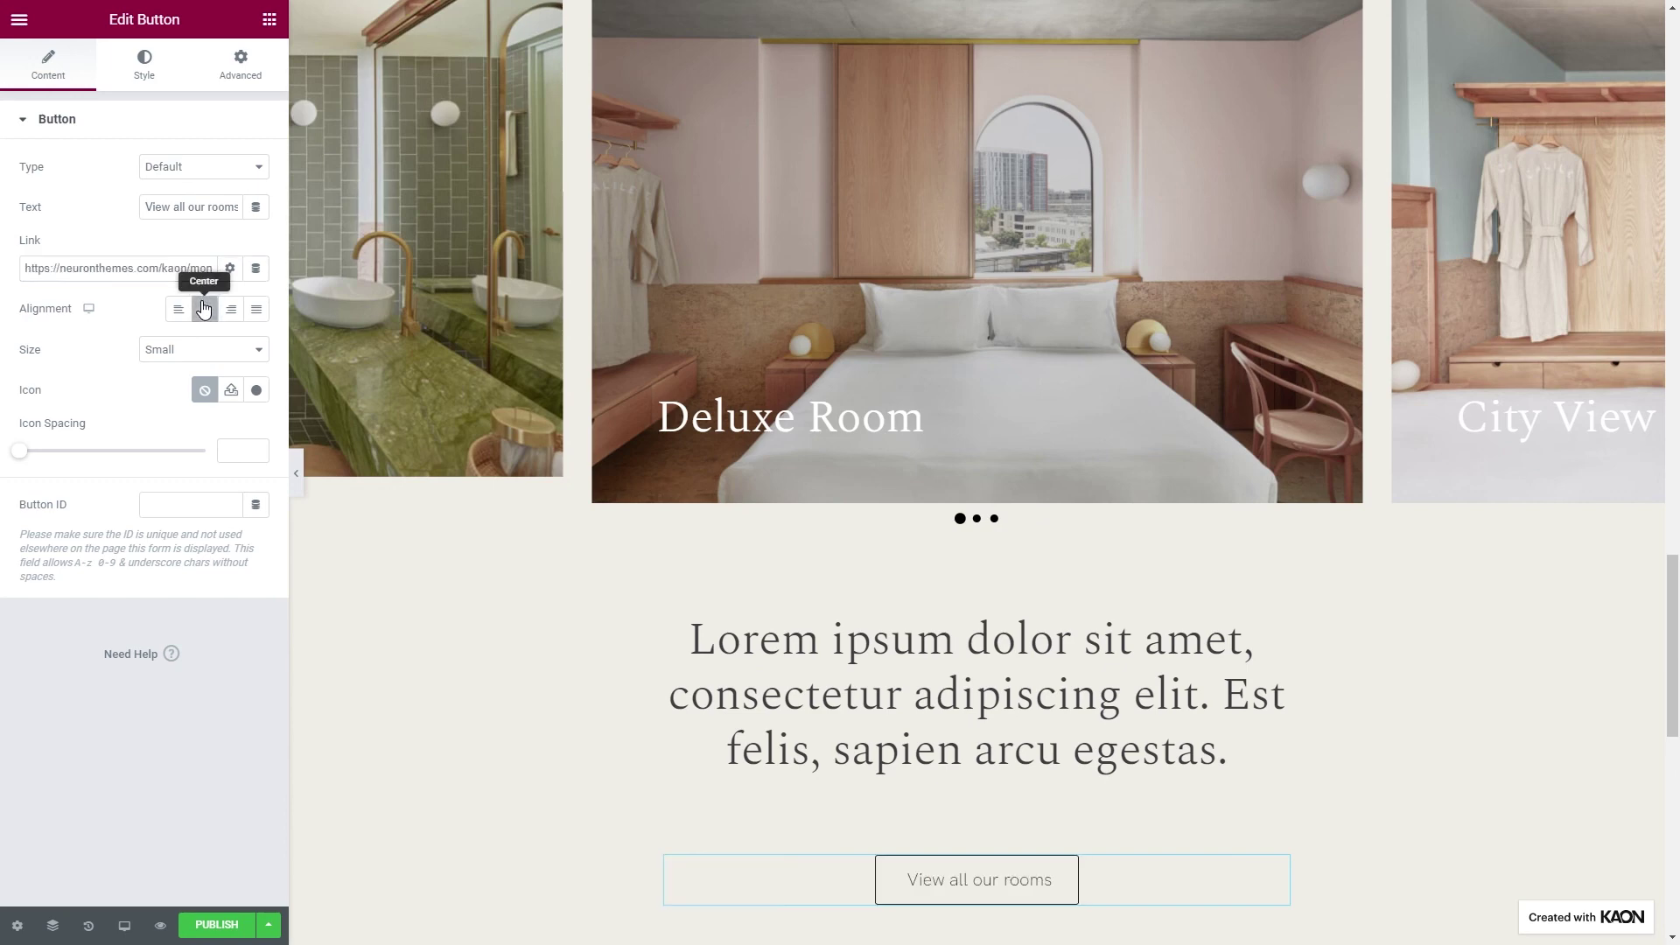
Give the button a global typography preset, the near-black global text color and a fully transparent background
{"action": "left_click", "coordinate": [156, 83]}
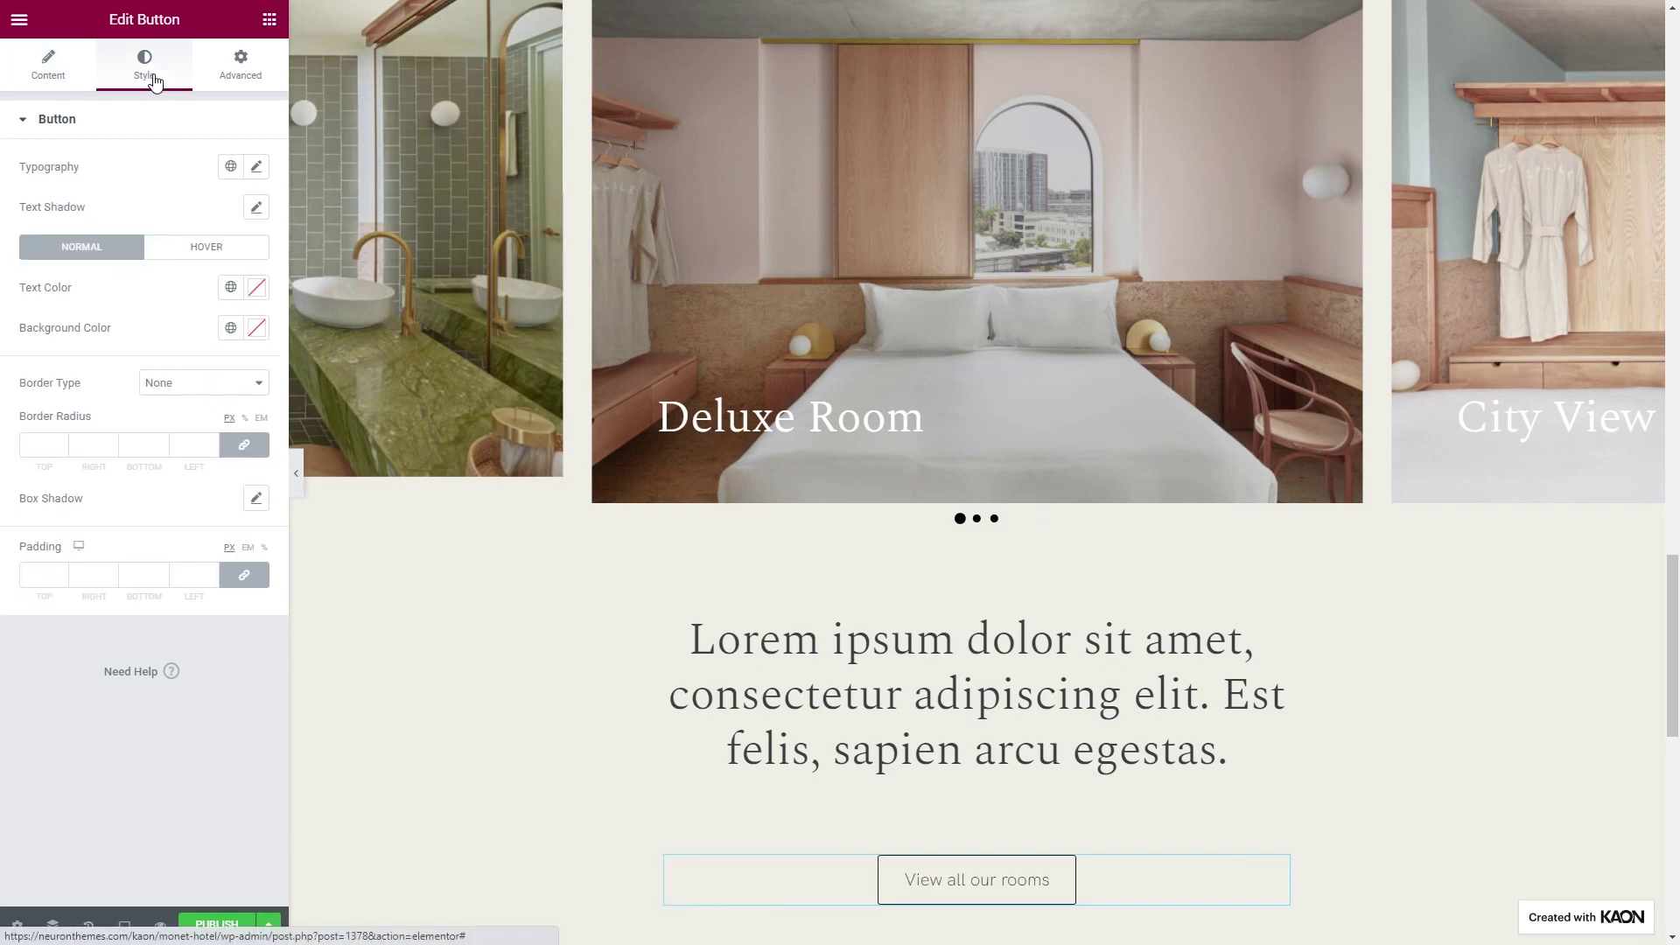
{"action": "left_click", "coordinate": [229, 168]}
{"action": "scroll", "coordinate": [180, 315], "scroll_direction": "down", "scroll_amount": 5}
{"action": "left_click", "coordinate": [167, 468]}
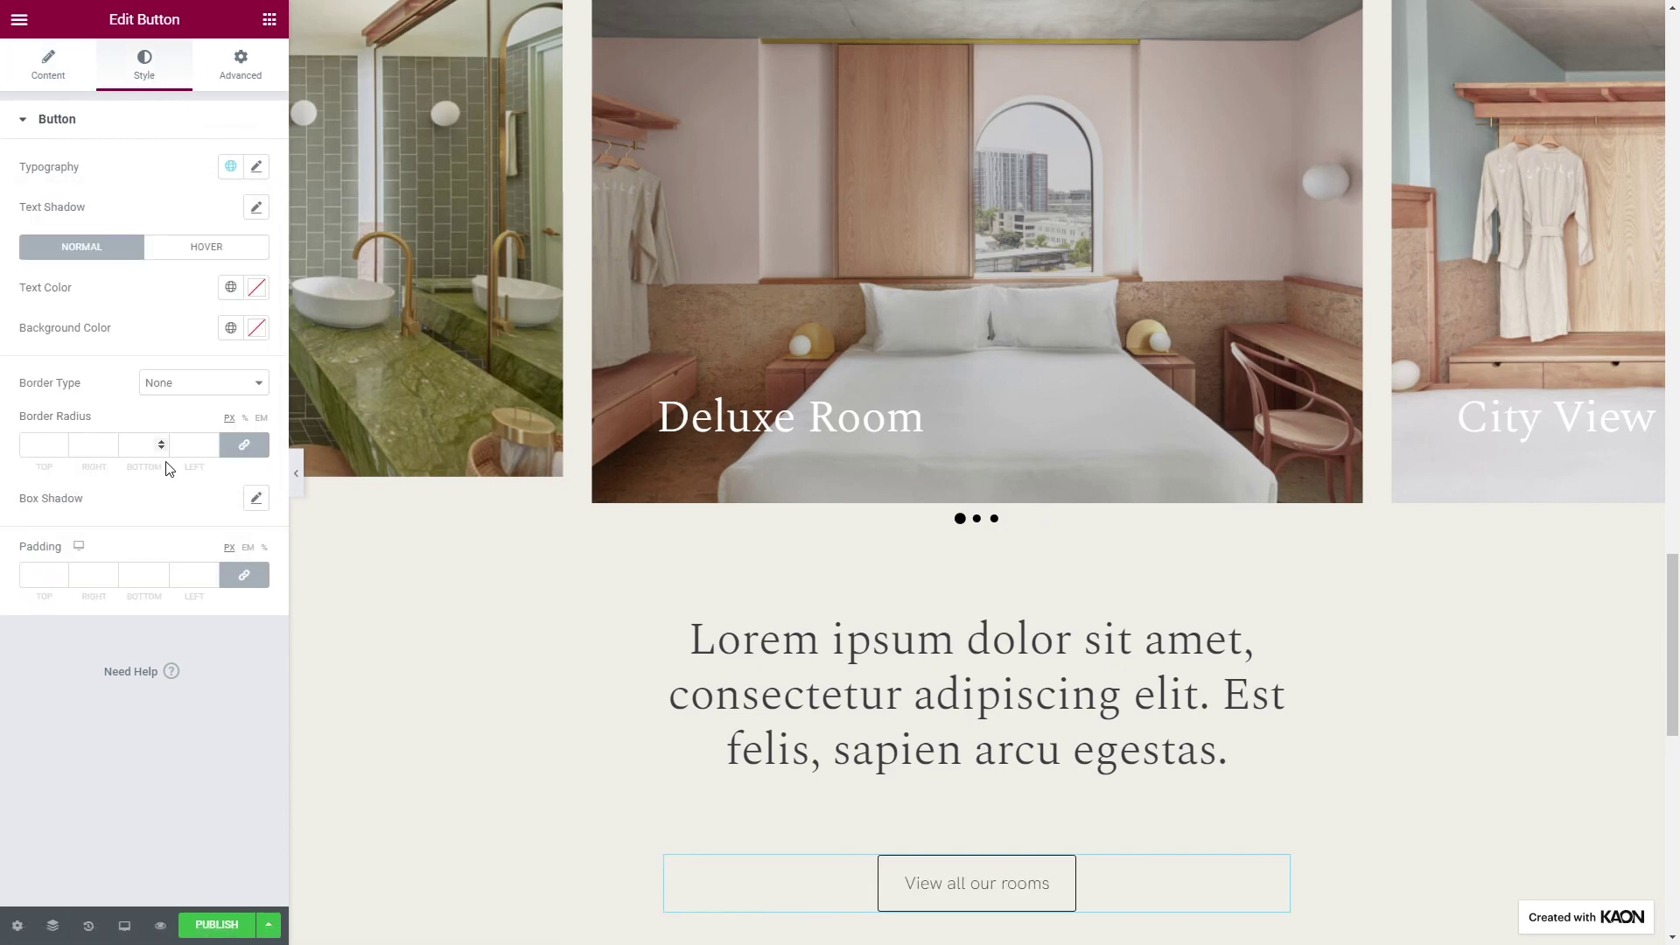
{"action": "left_click", "coordinate": [230, 287]}
{"action": "left_click", "coordinate": [146, 477]}
{"action": "left_click", "coordinate": [256, 328]}
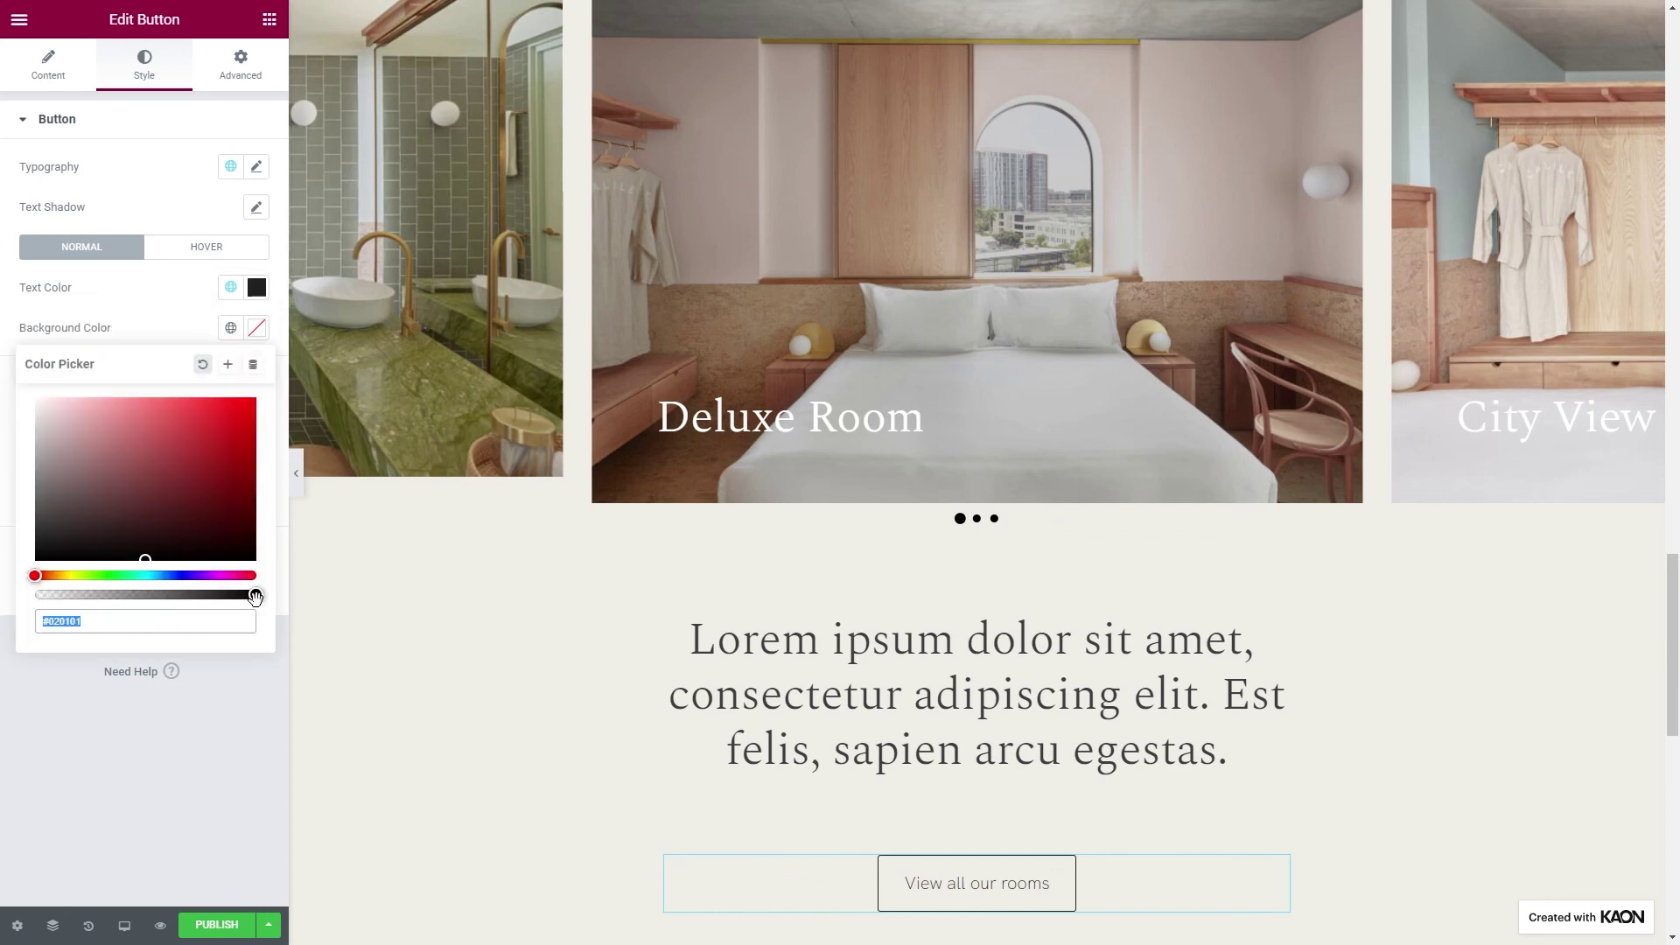
{"action": "left_click_drag", "start_coordinate": [254, 596], "coordinate": [37, 596]}
Give the button a solid border with only a bottom width of 1, and set its border radius and padding to 0
{"action": "left_click", "coordinate": [165, 340]}
{"action": "left_click", "coordinate": [180, 393]}
{"action": "left_click", "coordinate": [176, 422]}
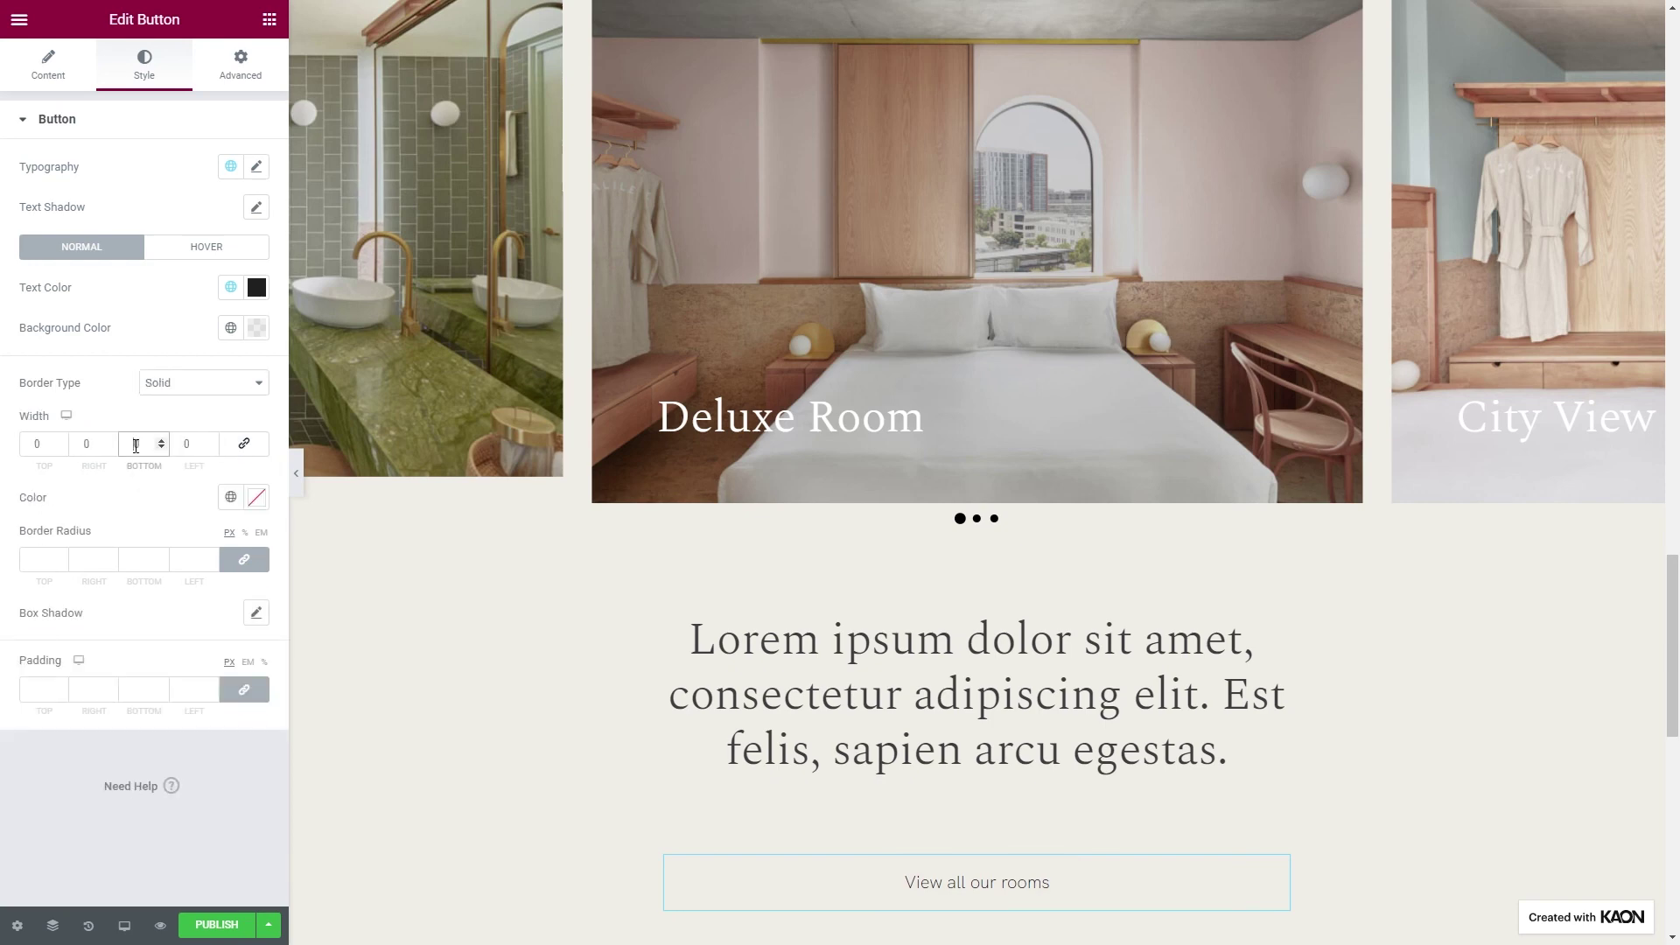
{"action": "type", "text": "1"}
{"action": "left_click", "coordinate": [44, 560]}
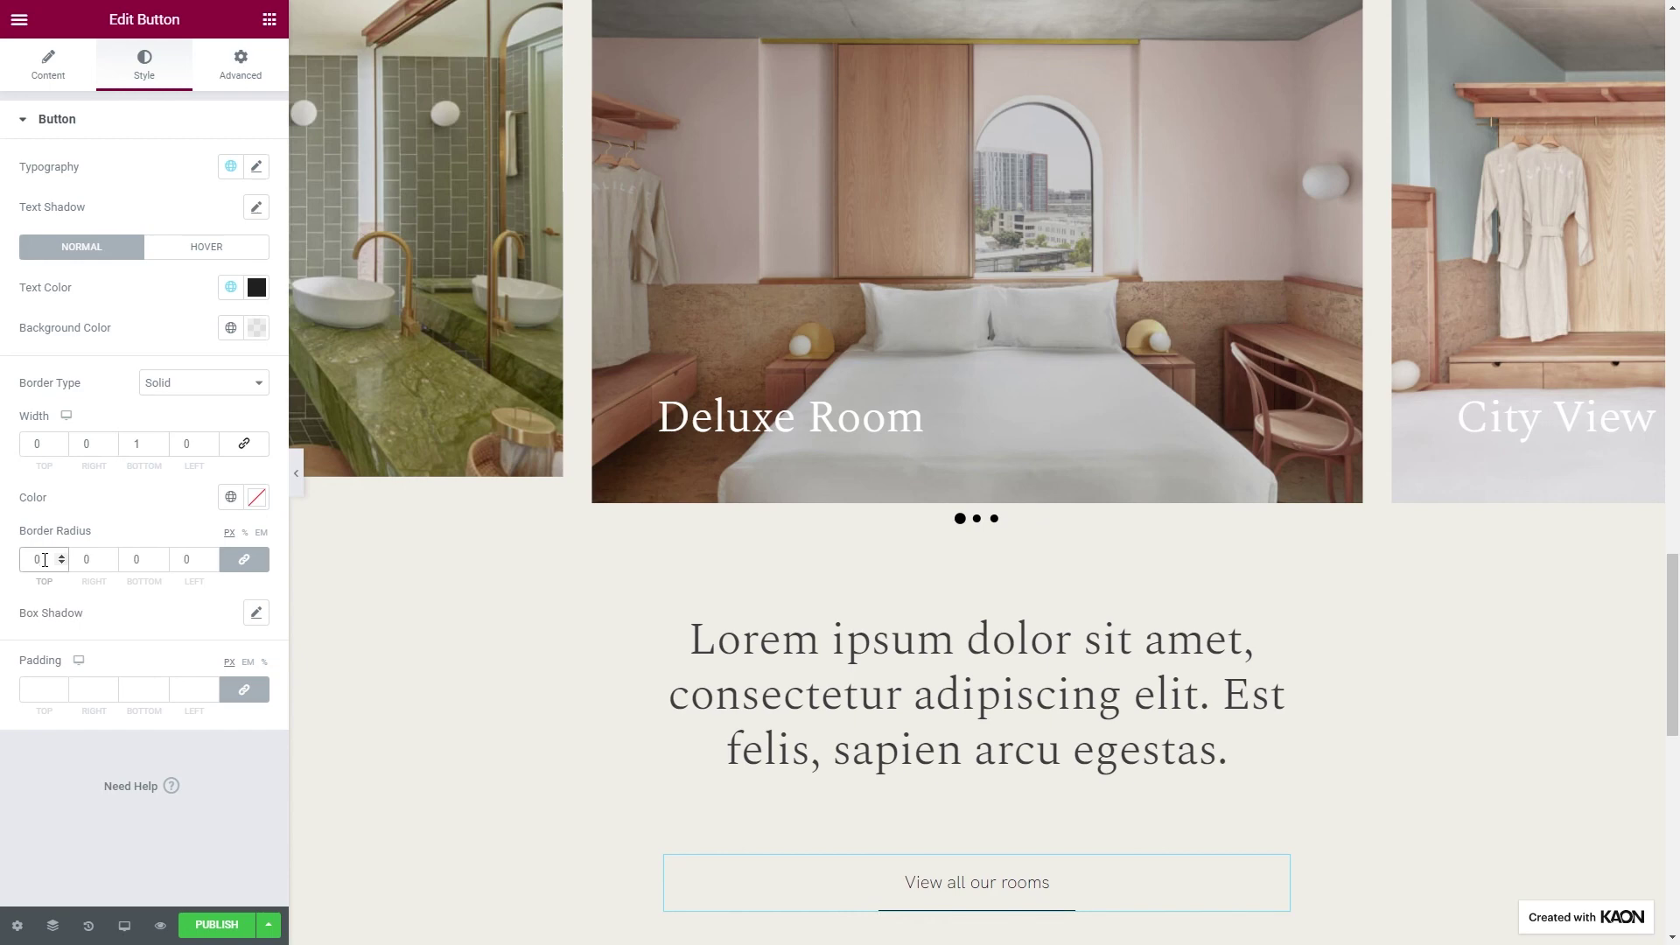
{"action": "left_click", "coordinate": [33, 689]}
{"action": "type", "text": "0"}
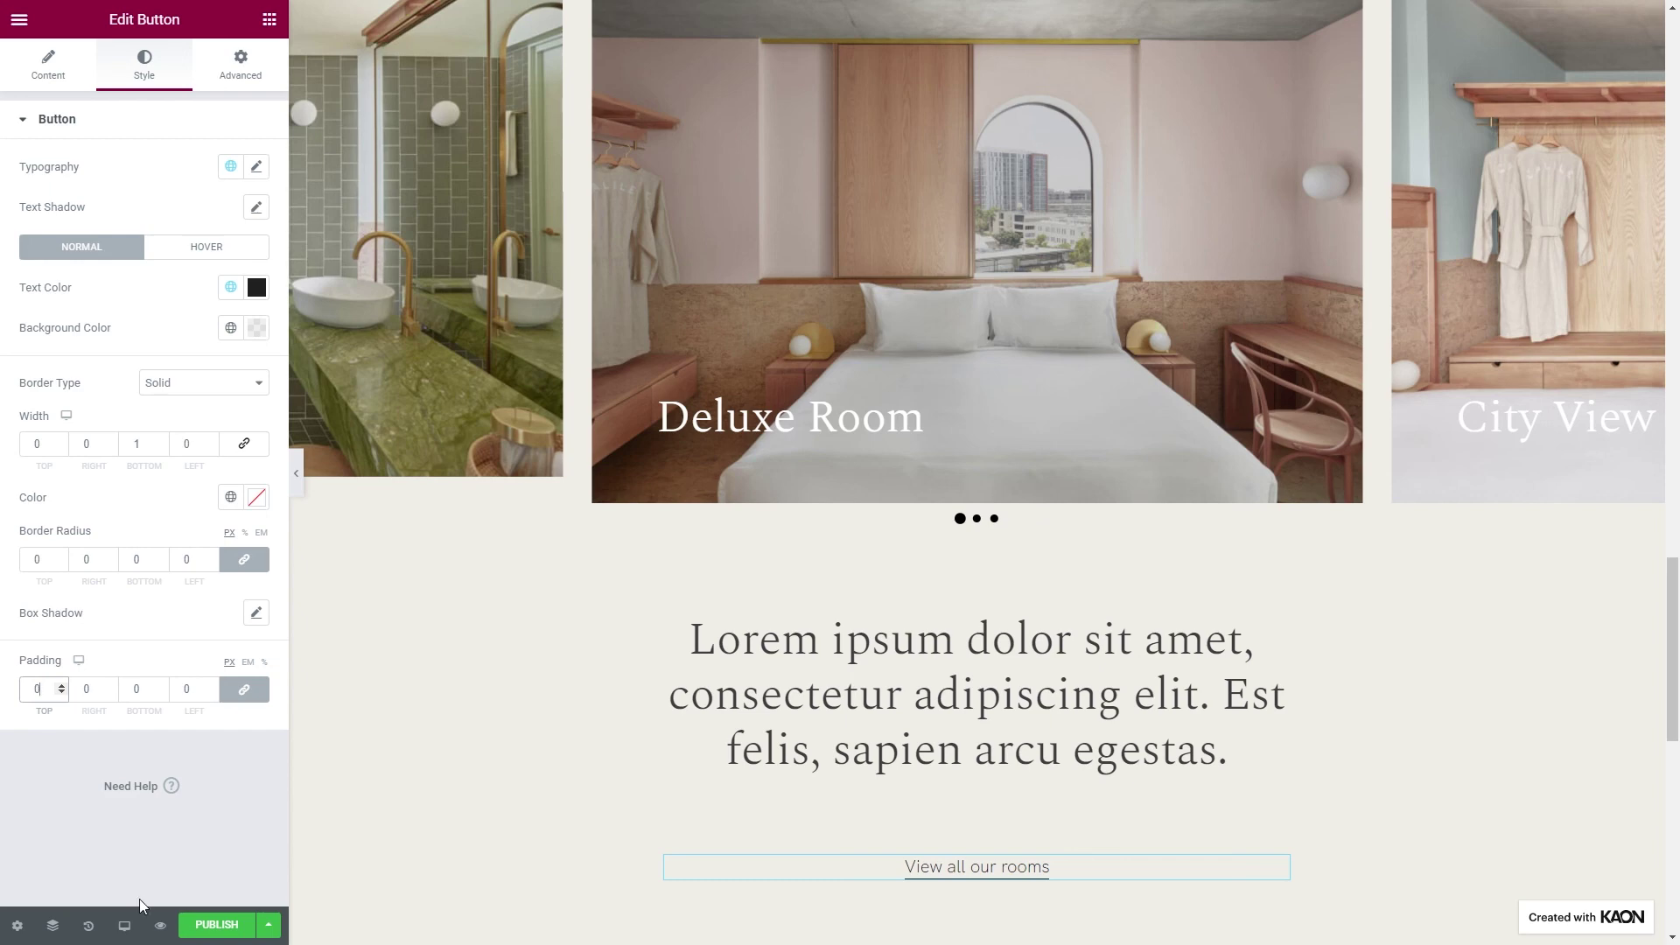
Preview the template's dynamic content with the room Society King suite with garden view
{"action": "left_click", "coordinate": [160, 930]}
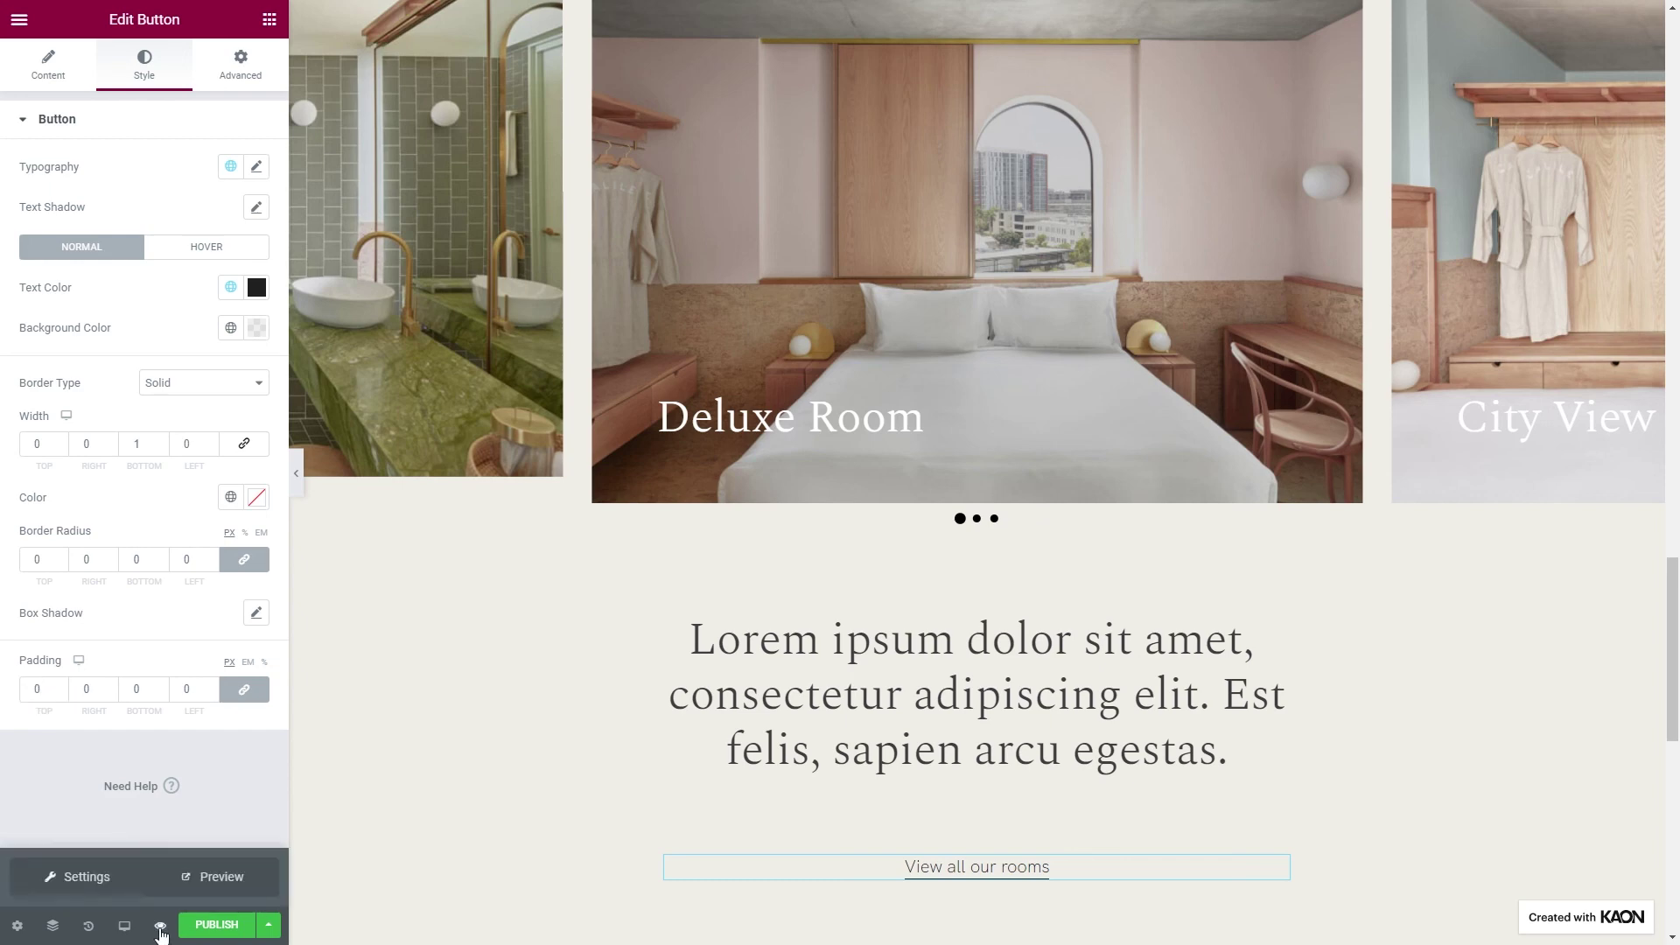
{"action": "left_click", "coordinate": [88, 878]}
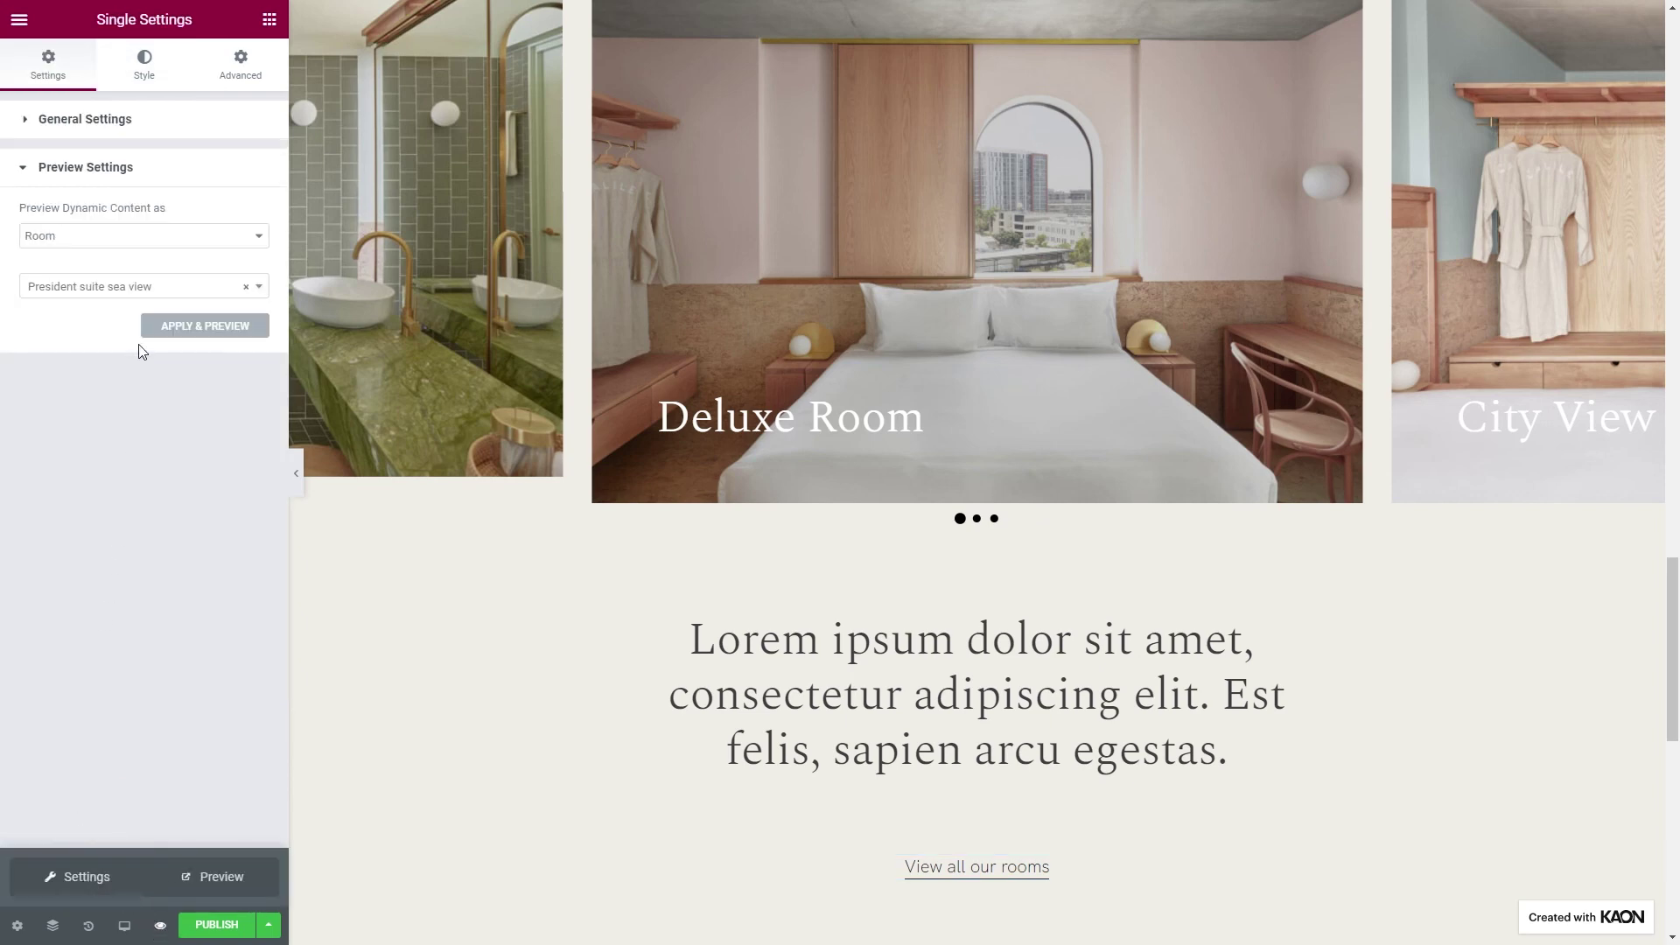
{"action": "left_click", "coordinate": [150, 289]}
{"action": "type", "text": "soci"}
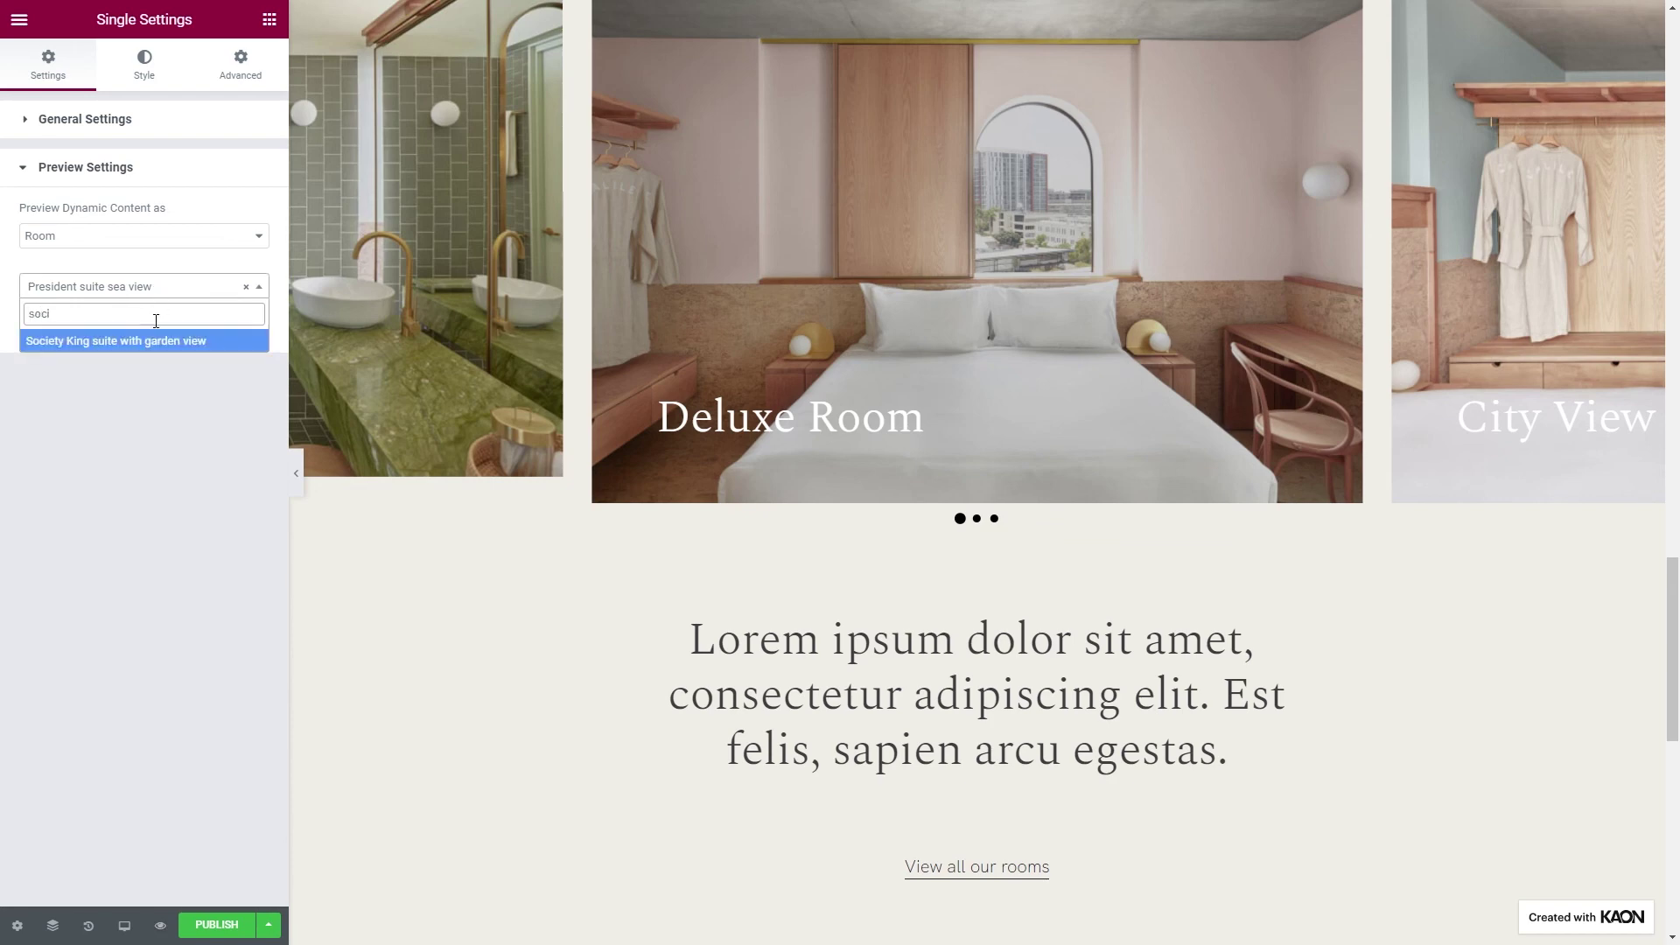
{"action": "left_click", "coordinate": [159, 344]}
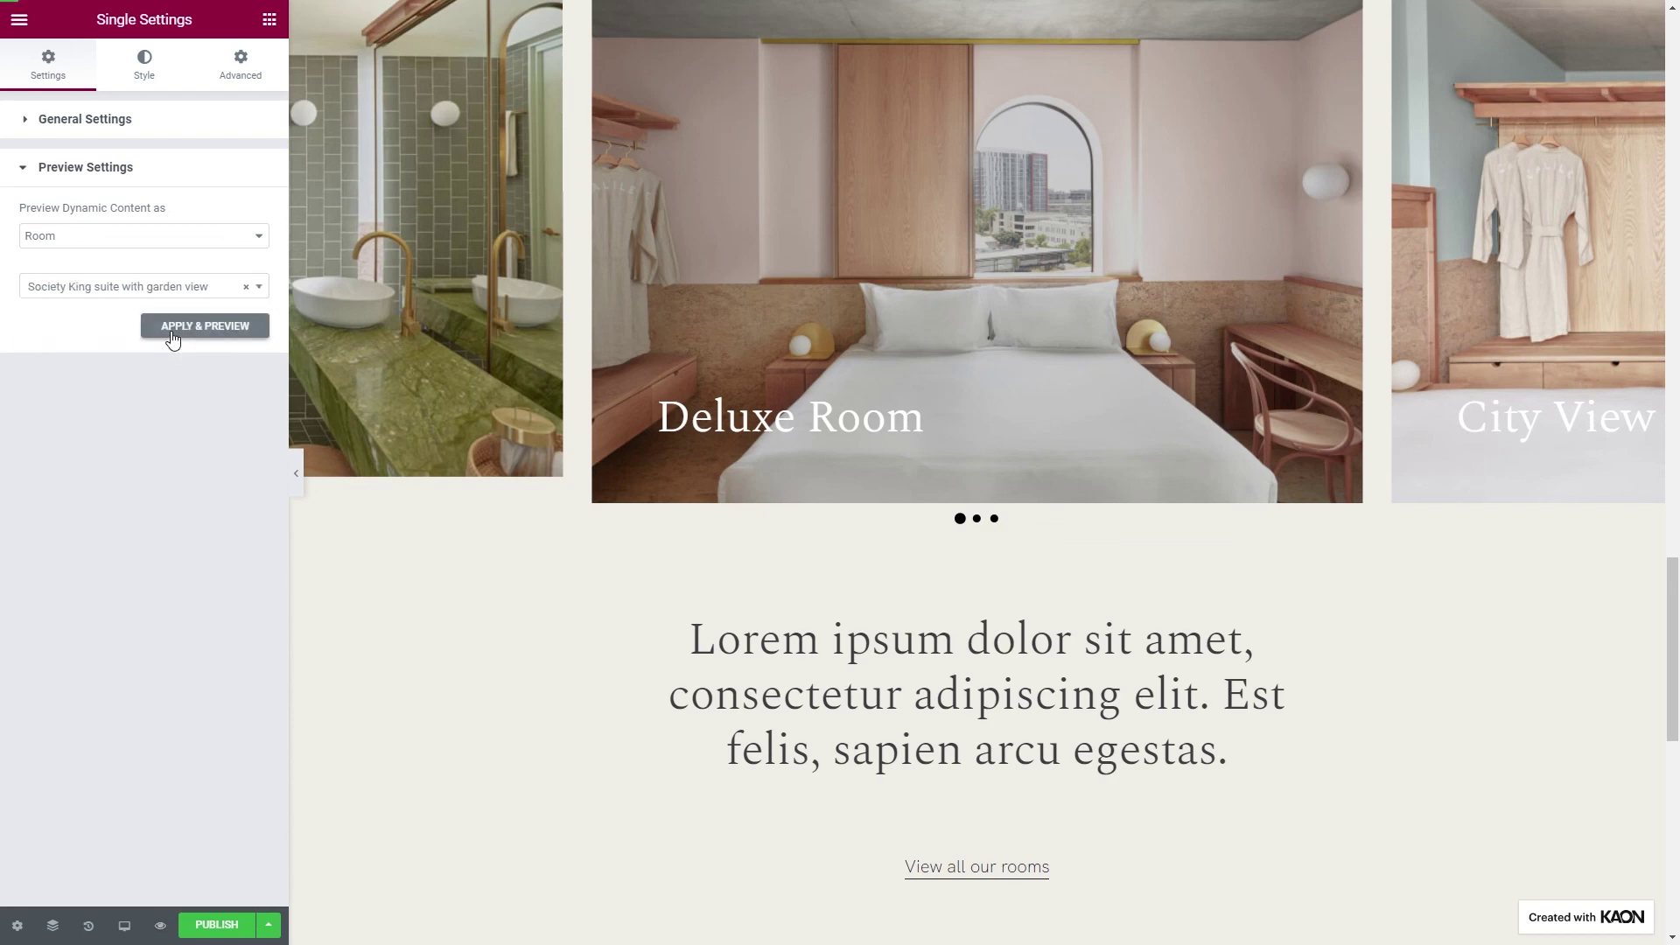
{"action": "left_click", "coordinate": [172, 337]}
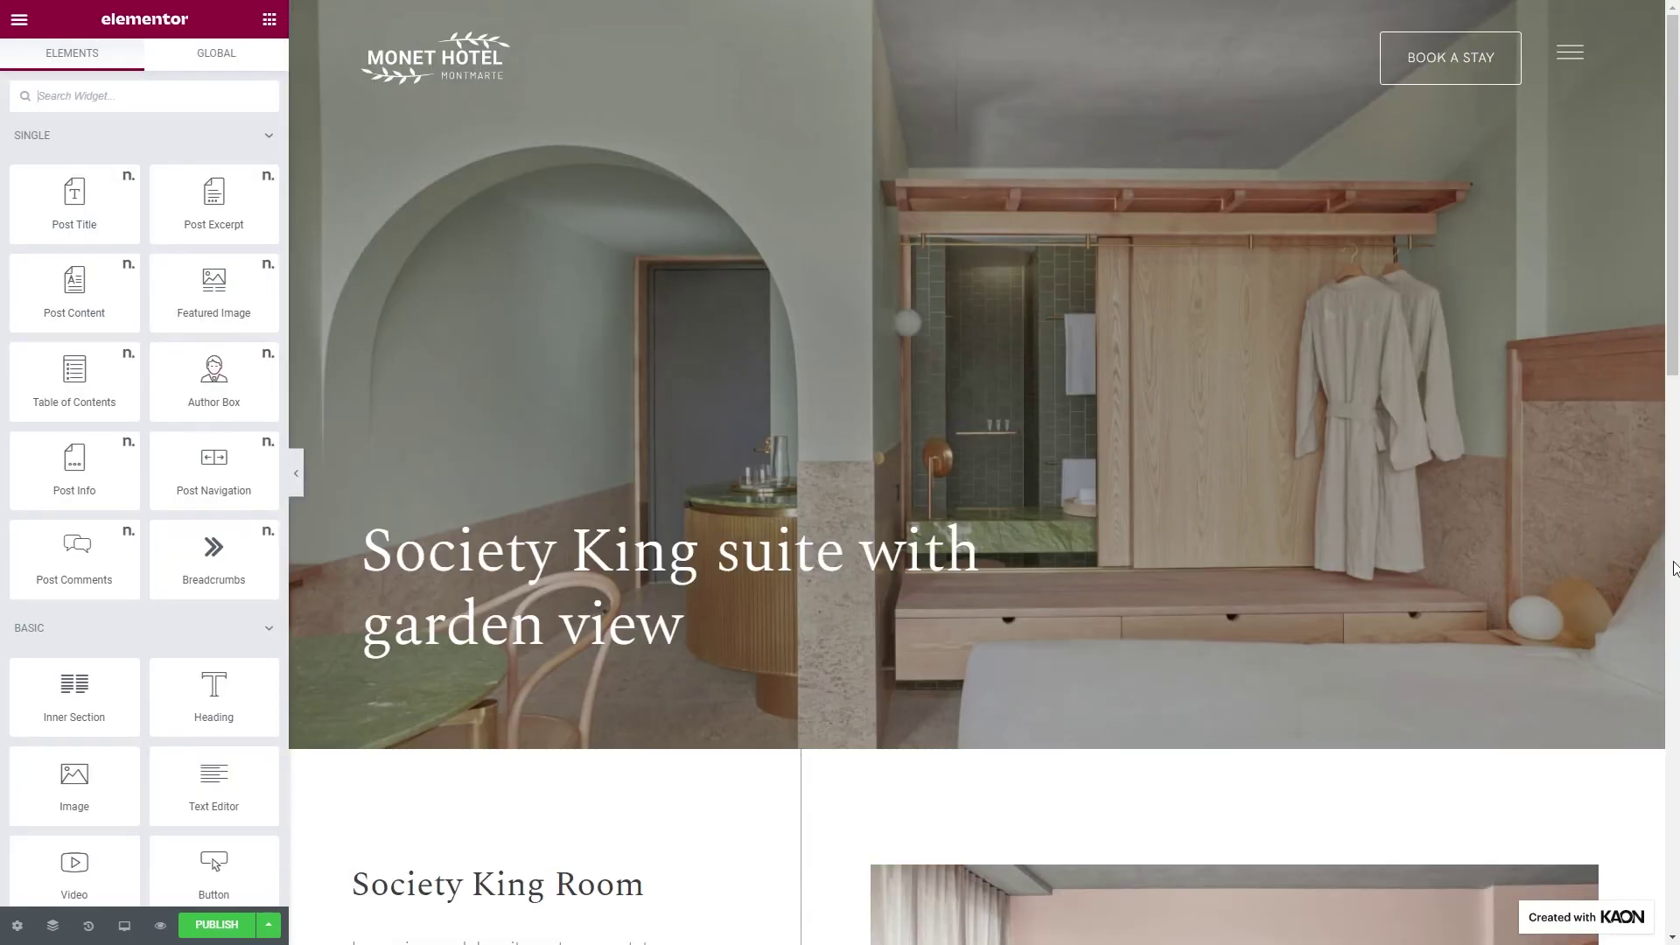
{"action": "scroll", "coordinate": [1674, 569], "scroll_direction": "down", "scroll_amount": 3}
{"action": "scroll", "coordinate": [1674, 569], "scroll_direction": "down", "scroll_amount": 2}
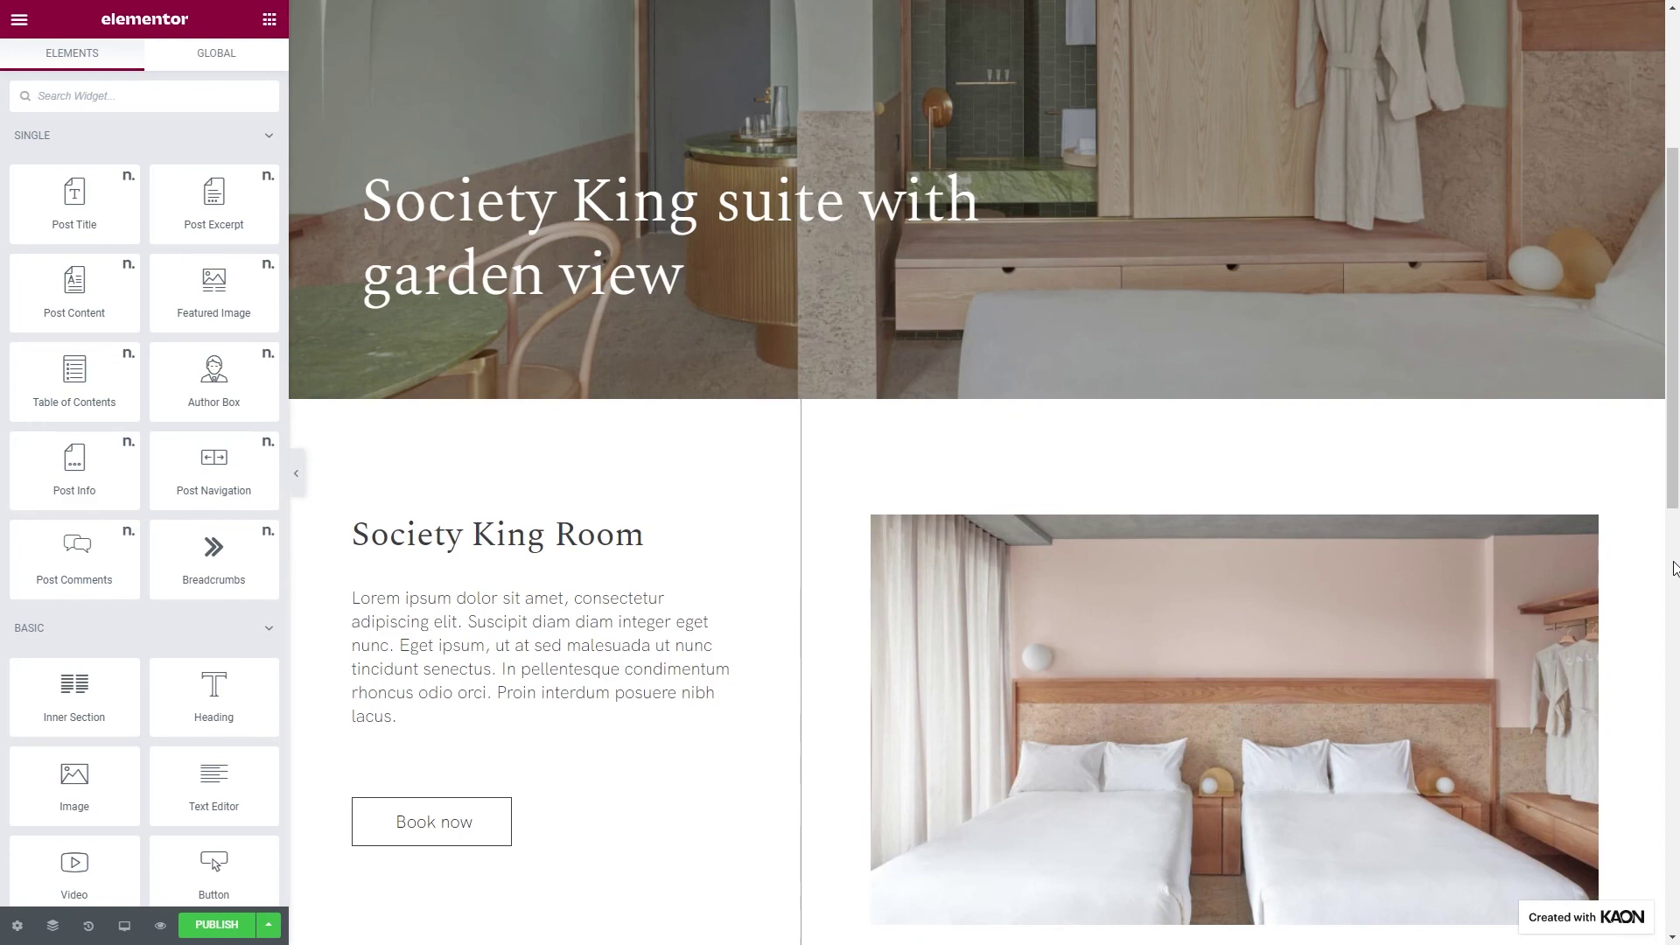
Publish the template with the display condition Include Rooms, All
{"action": "left_click", "coordinate": [216, 925]}
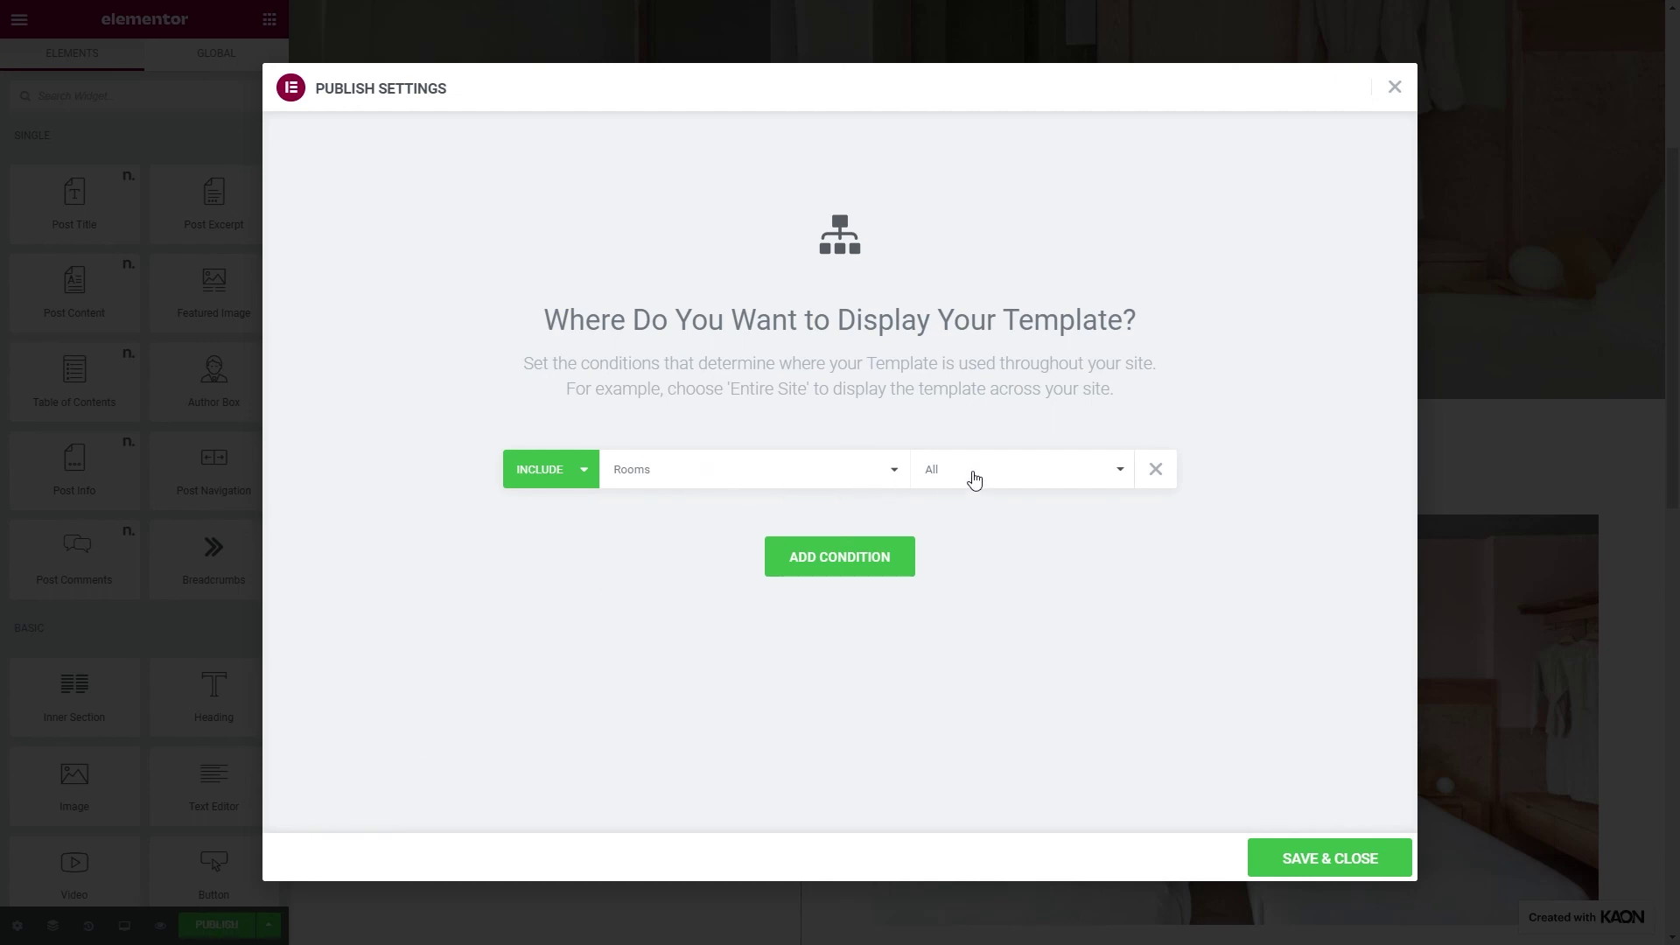
{"action": "left_click", "coordinate": [1372, 858]}
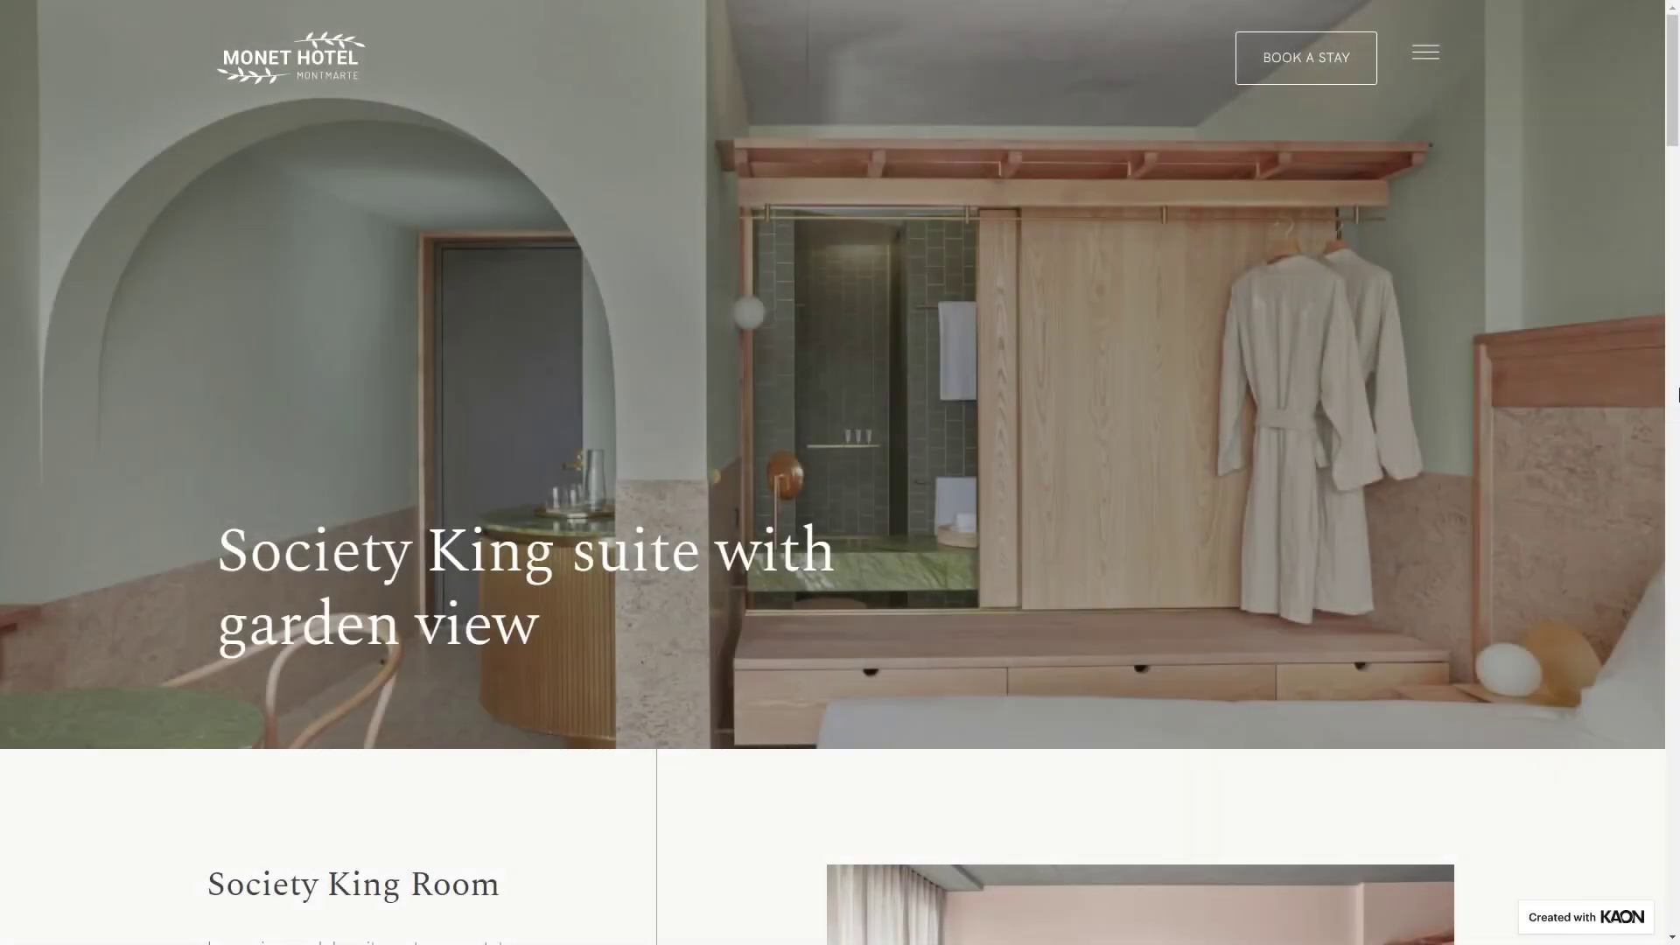
Review the published Society King suite page from its hero image down to the newsletter area
{"action": "scroll", "coordinate": [1678, 394], "scroll_direction": "down", "scroll_amount": 8}
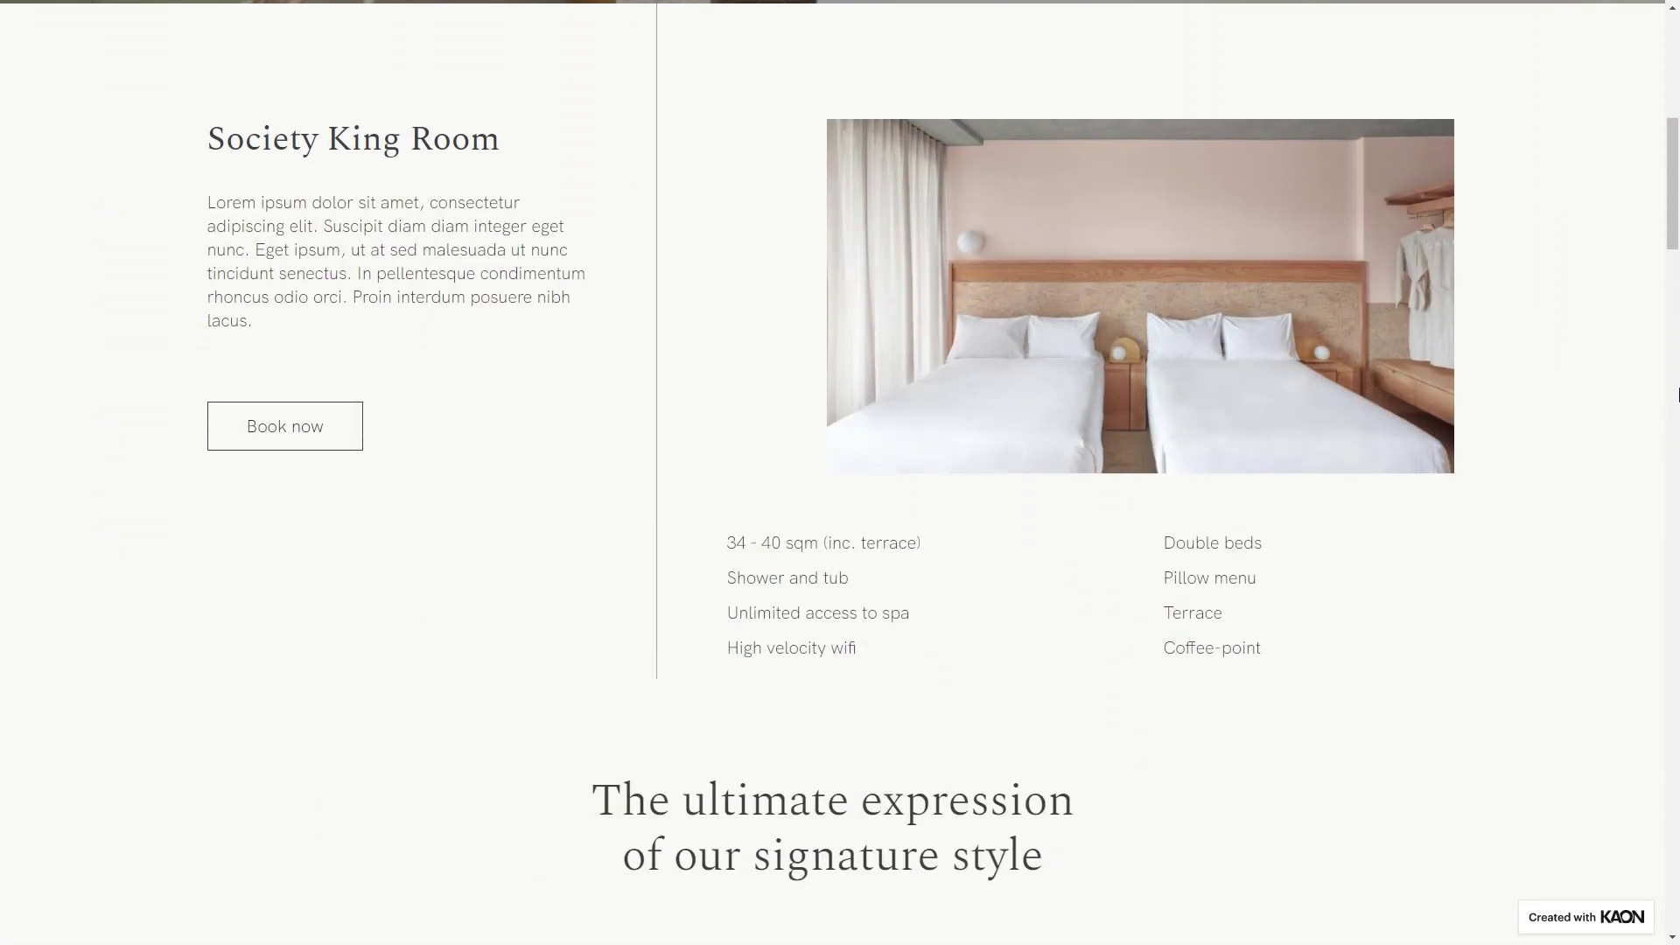
{"action": "scroll", "coordinate": [1677, 394], "scroll_direction": "down", "scroll_amount": 11}
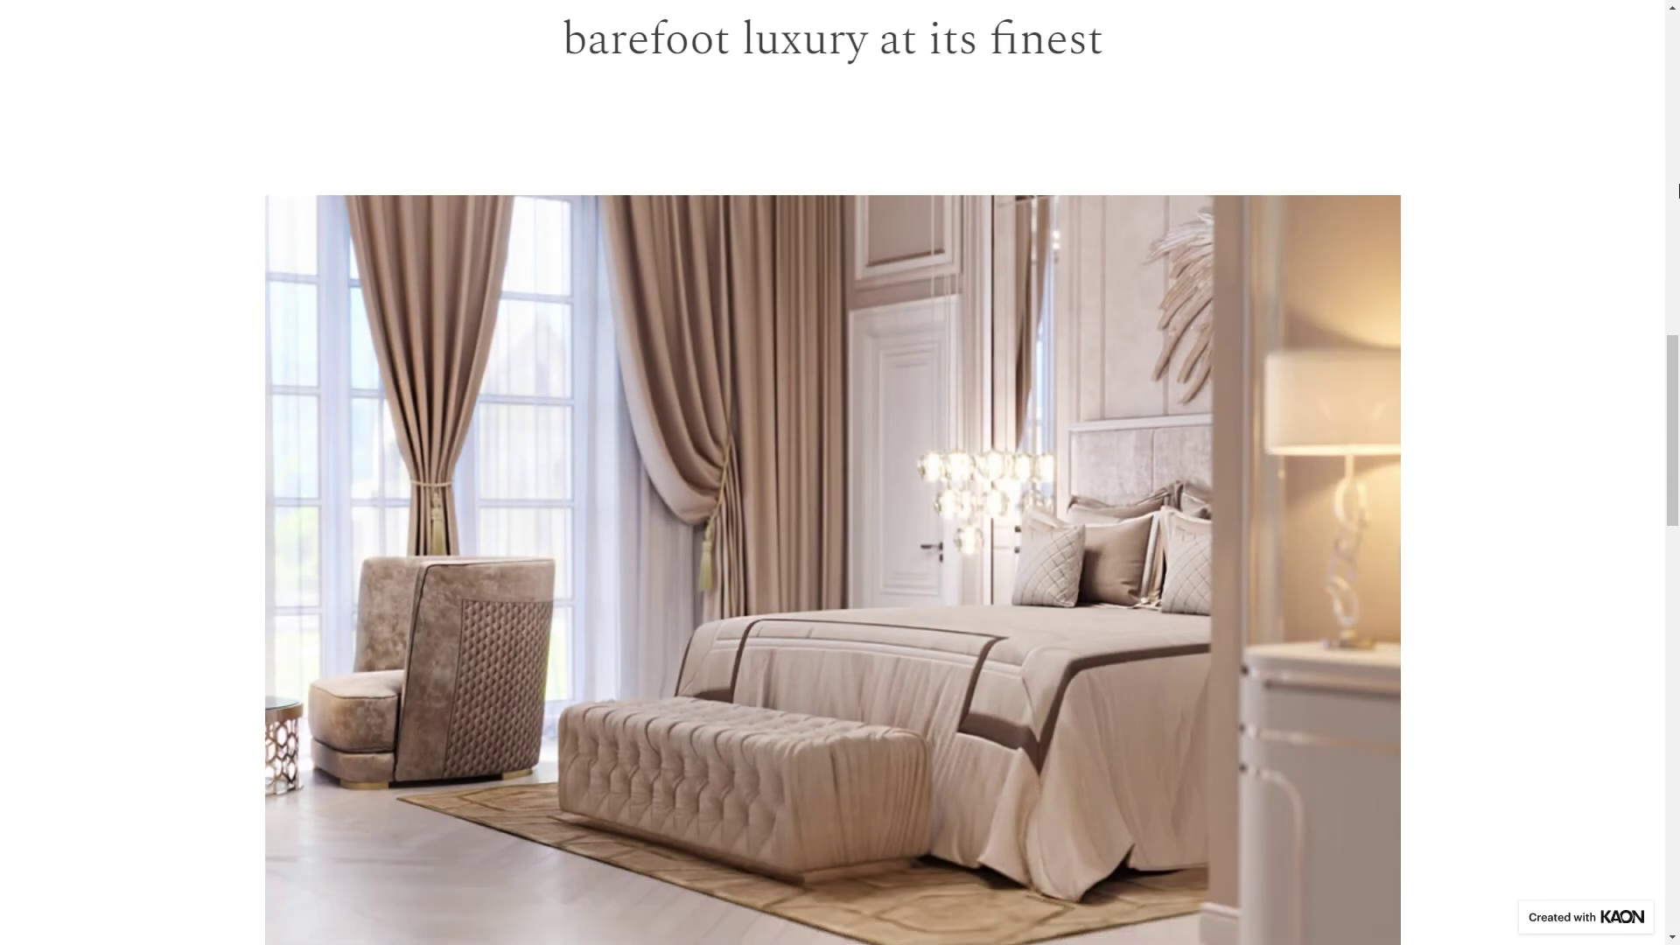
{"action": "scroll", "coordinate": [1677, 191], "scroll_direction": "down", "scroll_amount": 10}
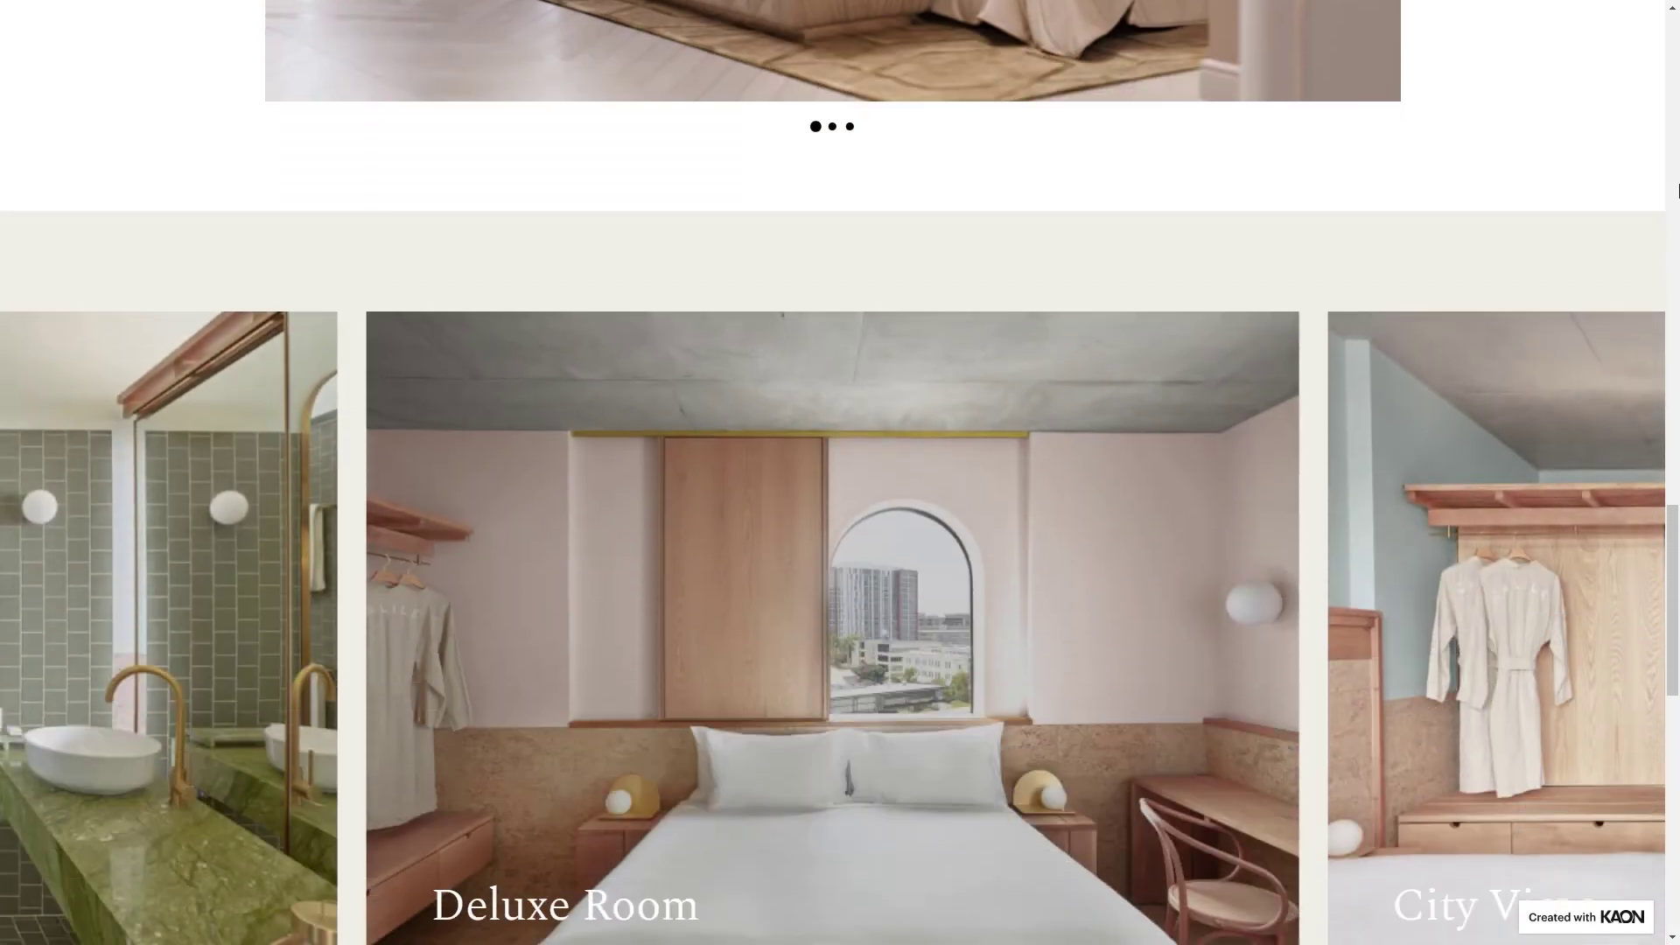
{"action": "scroll", "coordinate": [1678, 191], "scroll_direction": "down", "scroll_amount": 10}
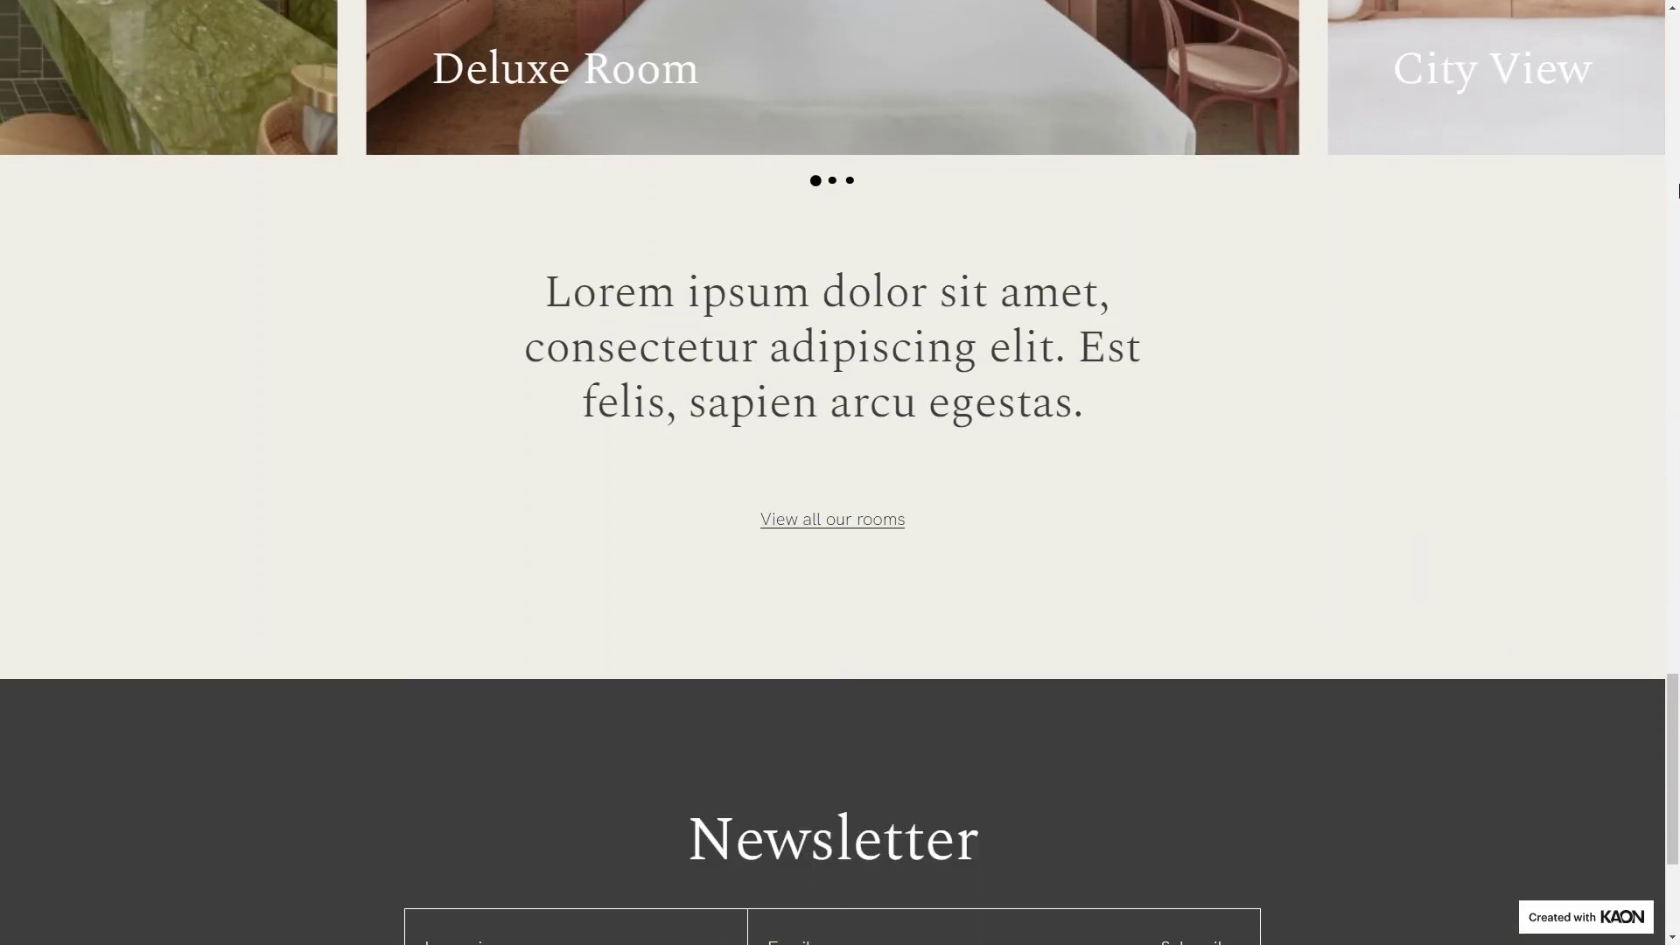
{"action": "scroll", "coordinate": [1678, 190], "scroll_direction": "down", "scroll_amount": 4}
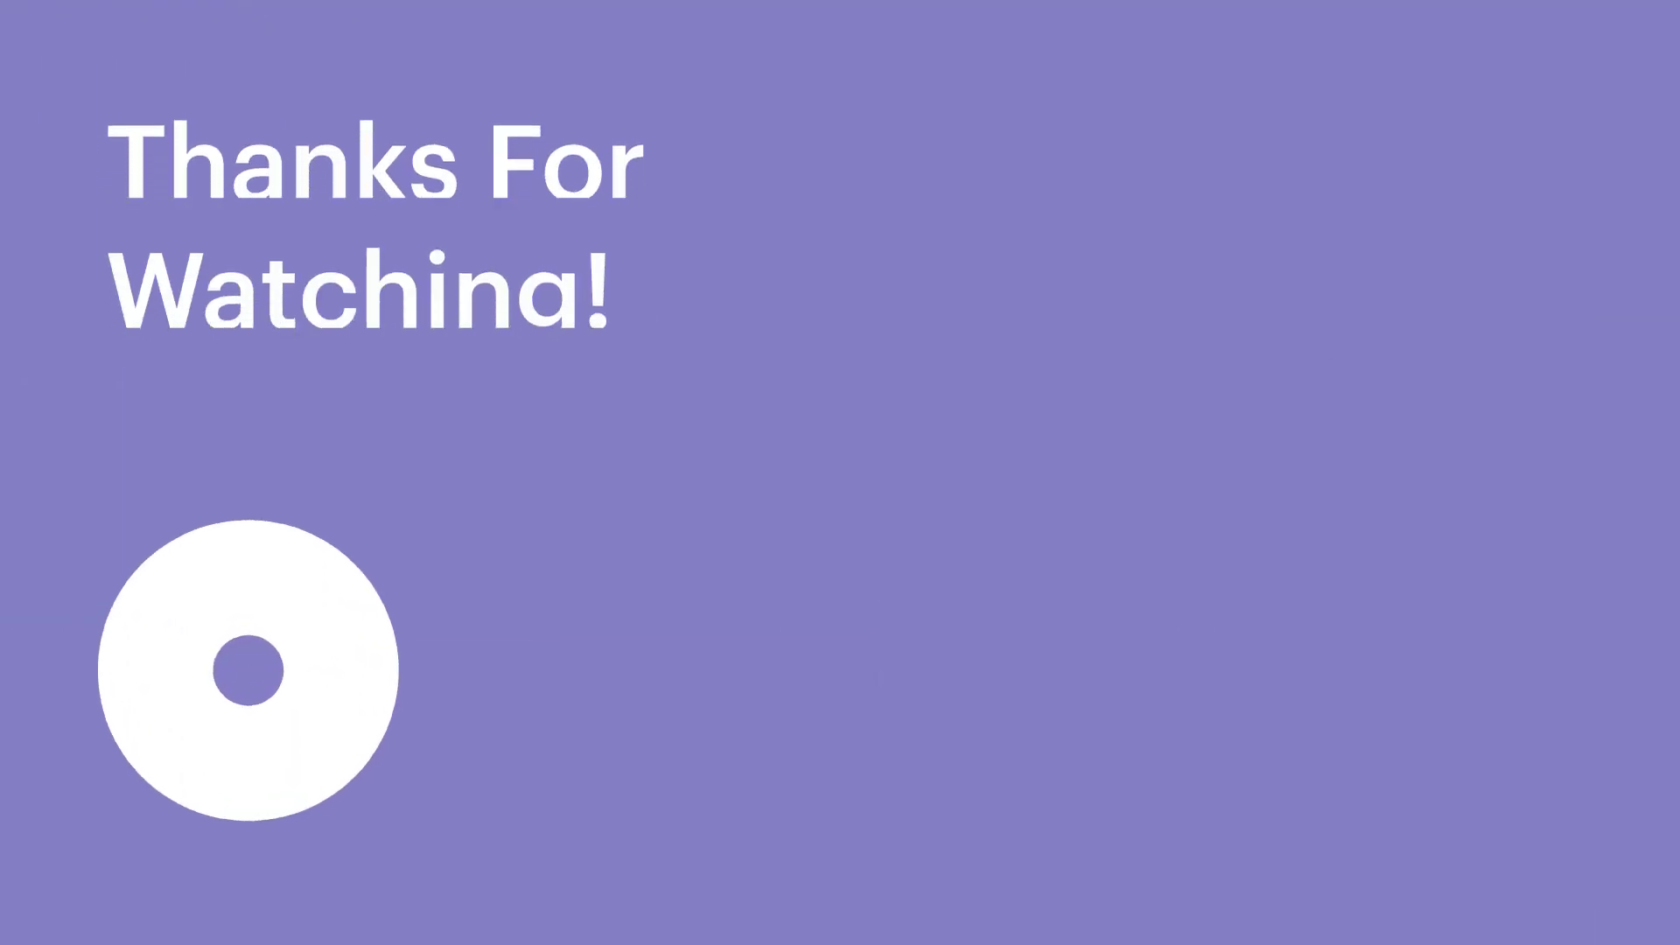